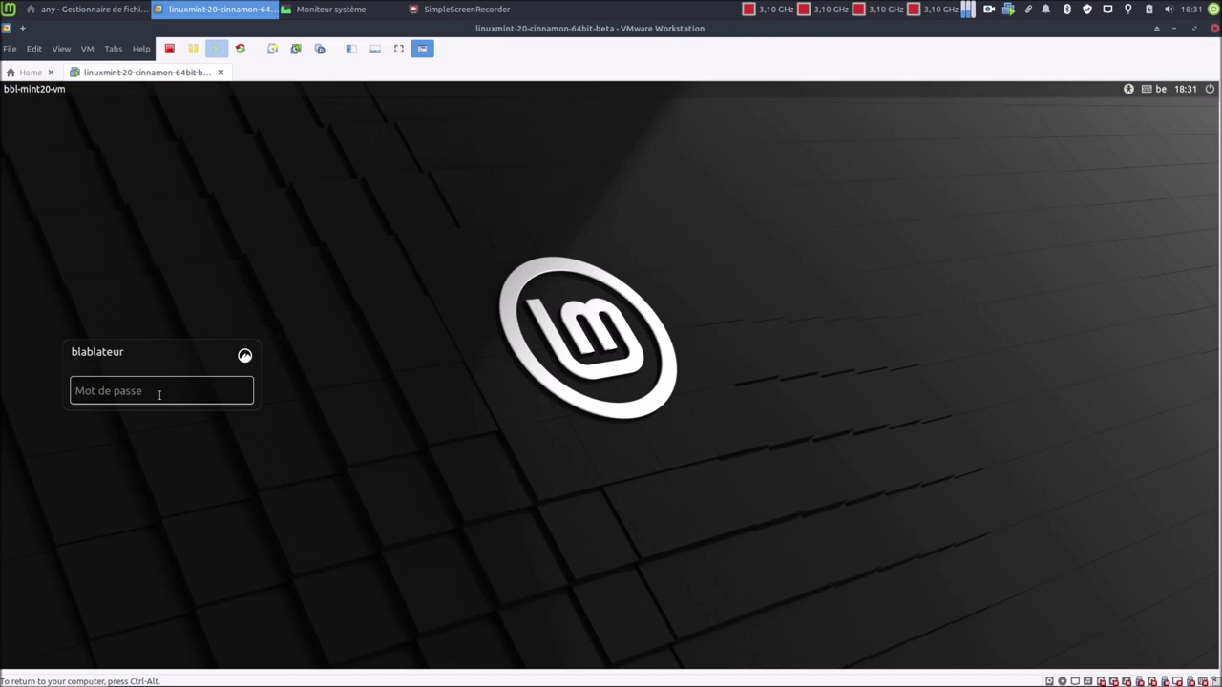
Log in to the virtual machine with the account password and show the Premiers pas page of the welcome window
type("••••••")
key("Return")
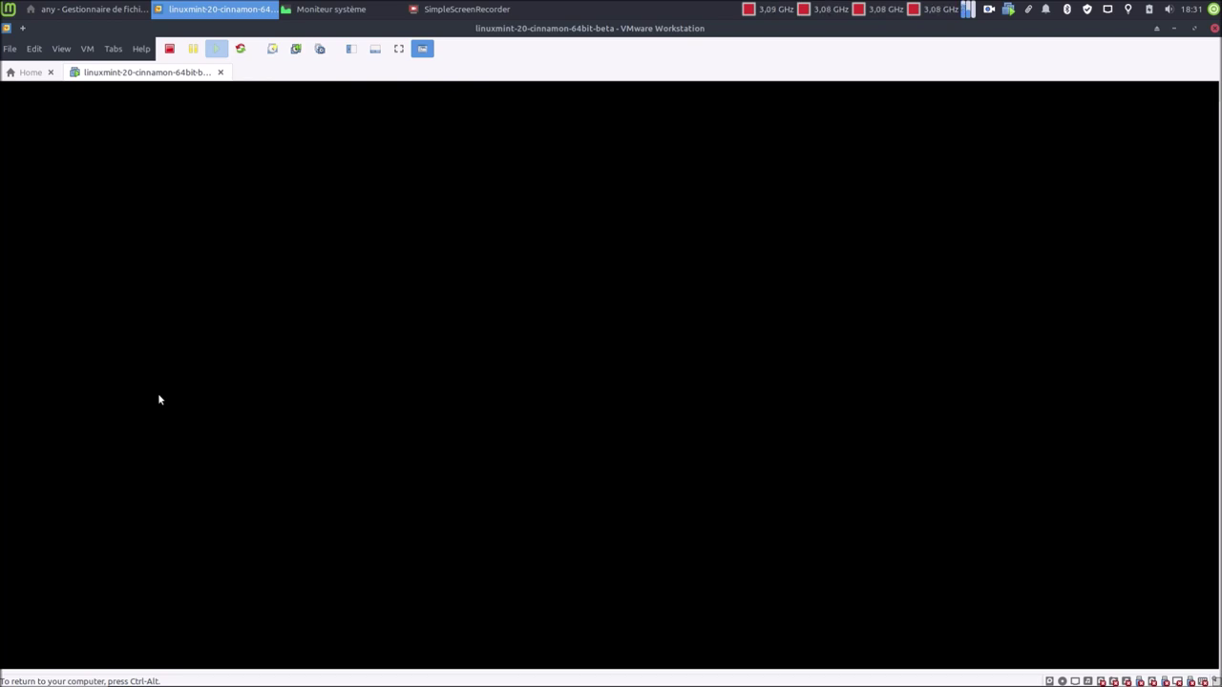
key("ctrl+alt")
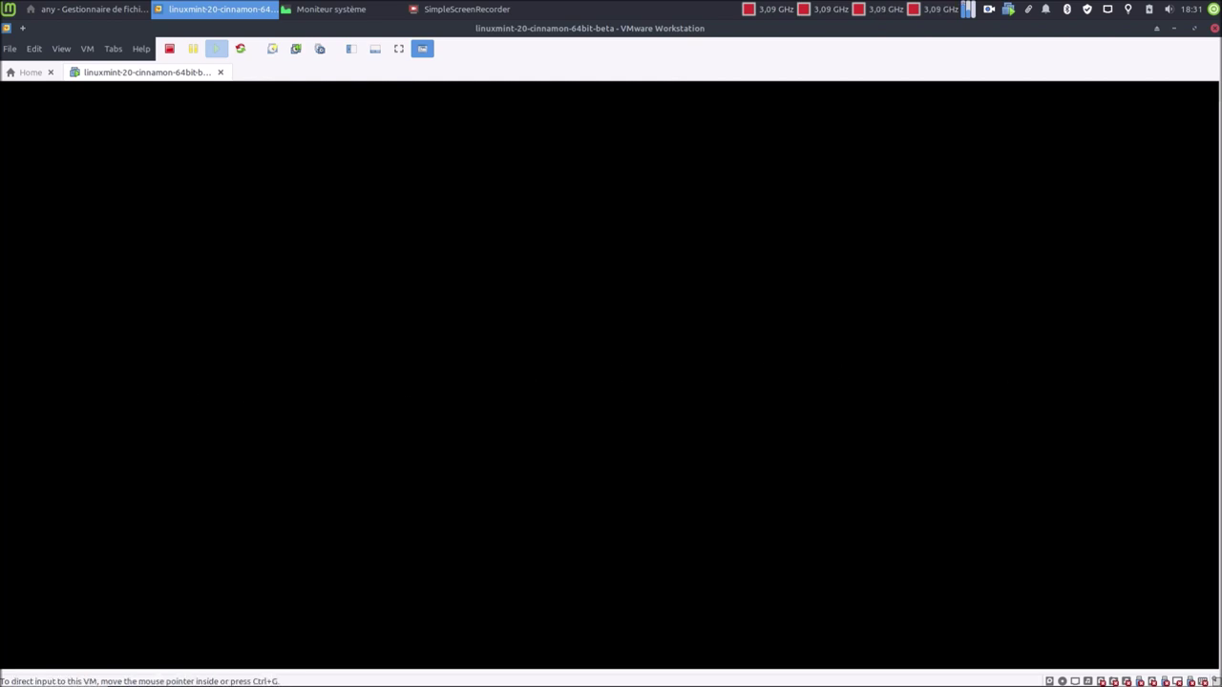
key("alt+Tab")
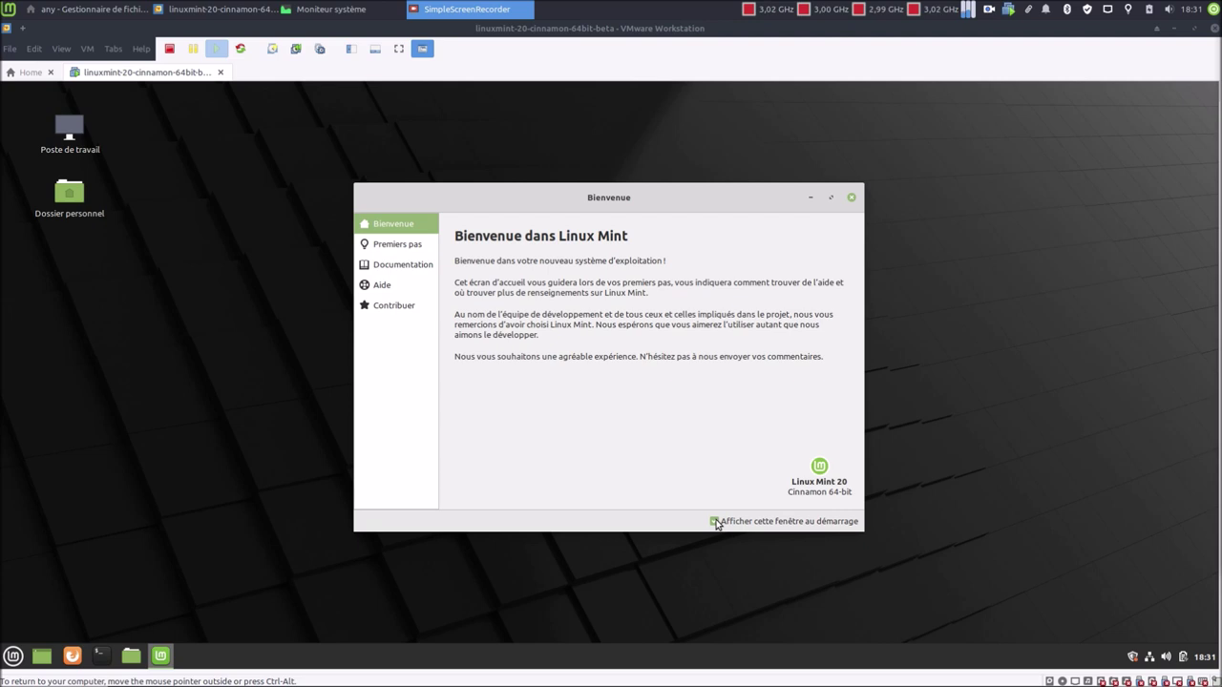
left_click(385, 250)
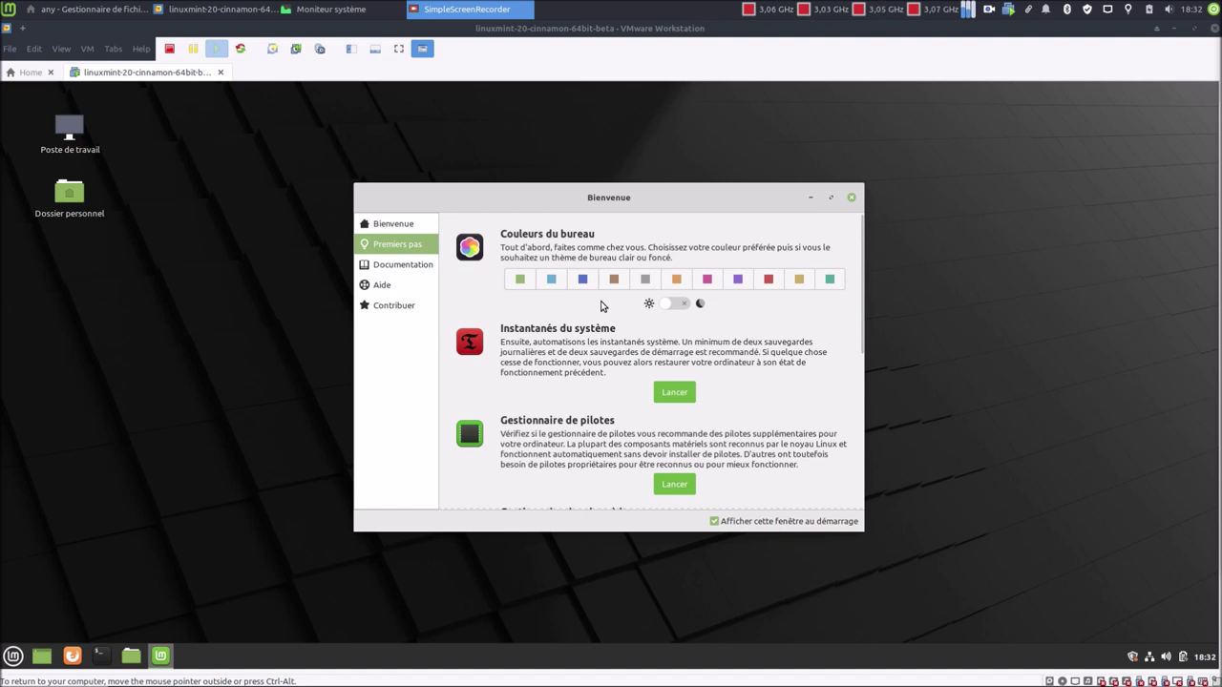
Leave the virtual machine's full-screen view and close the host's file manager window
left_click(399, 49)
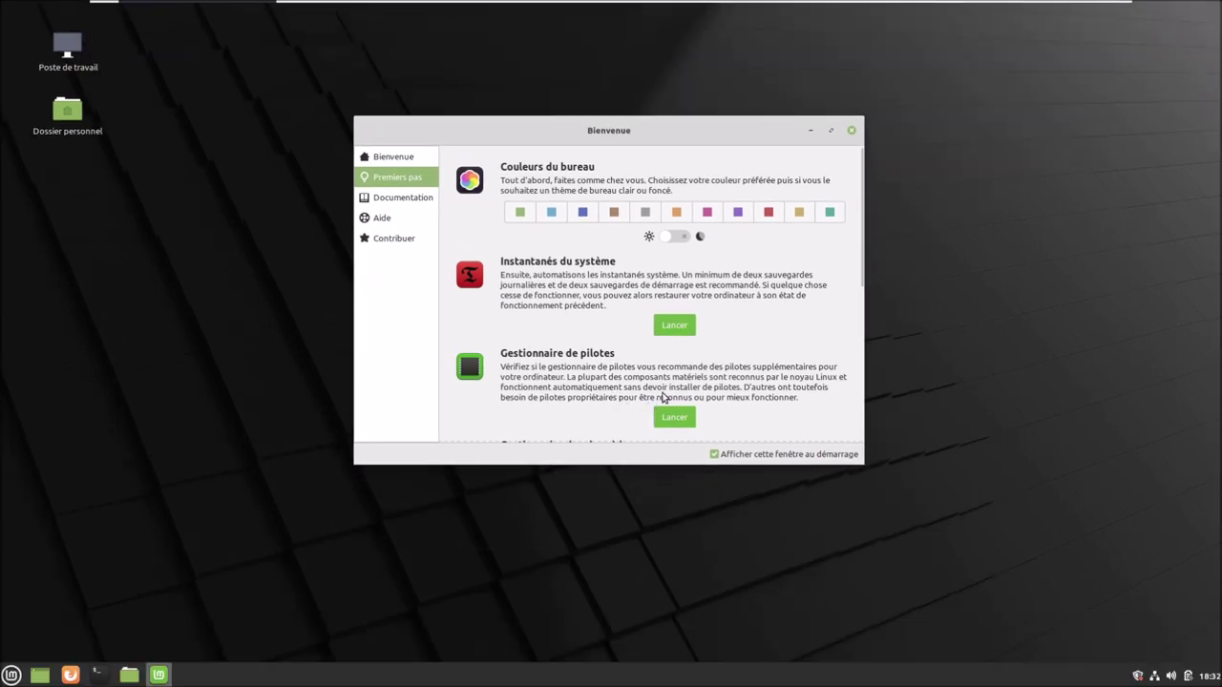
left_click(1093, 11)
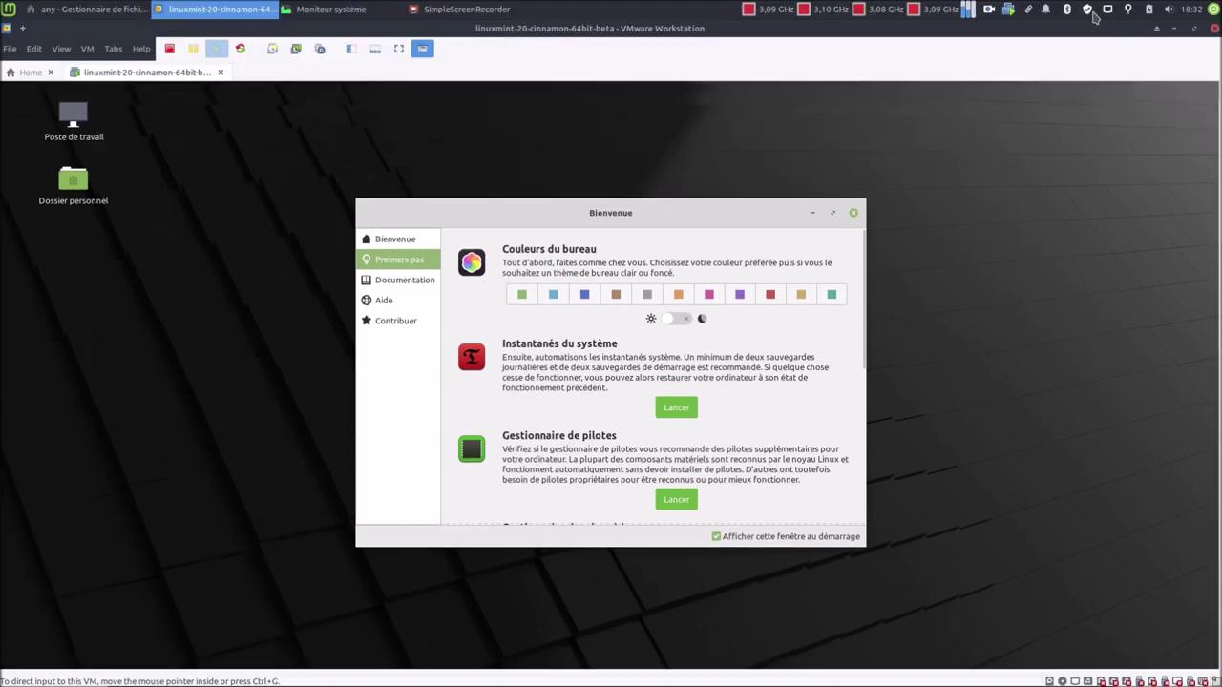
left_click(91, 9)
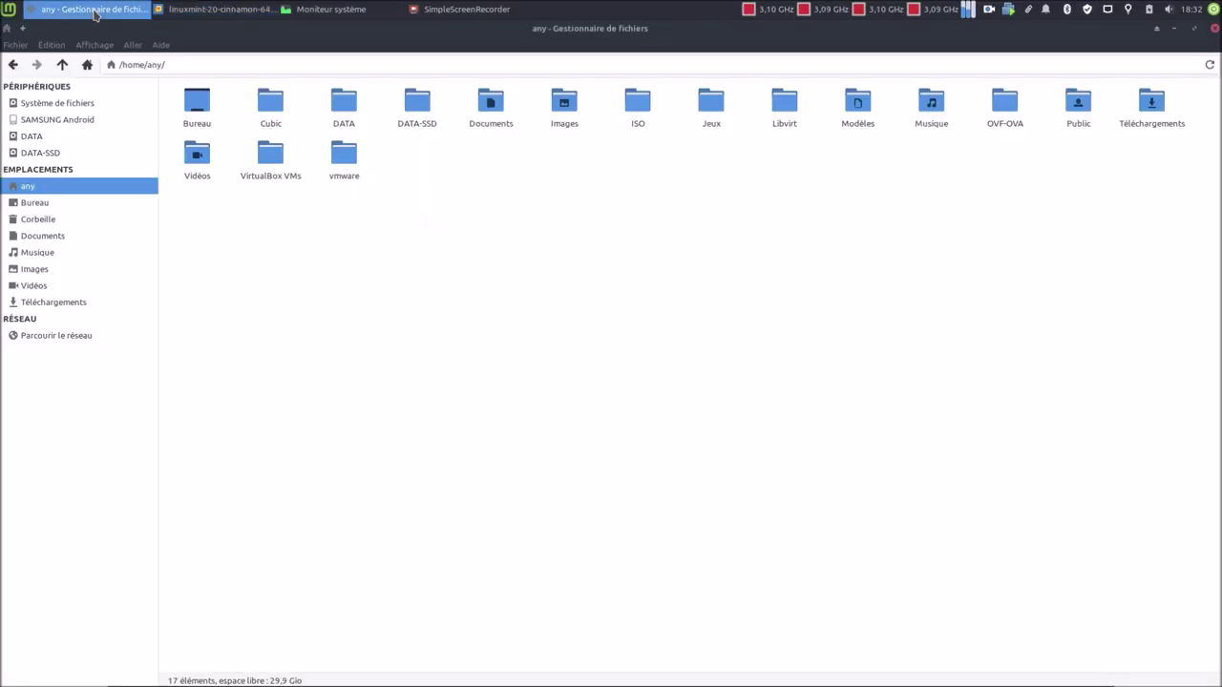
left_click(1213, 27)
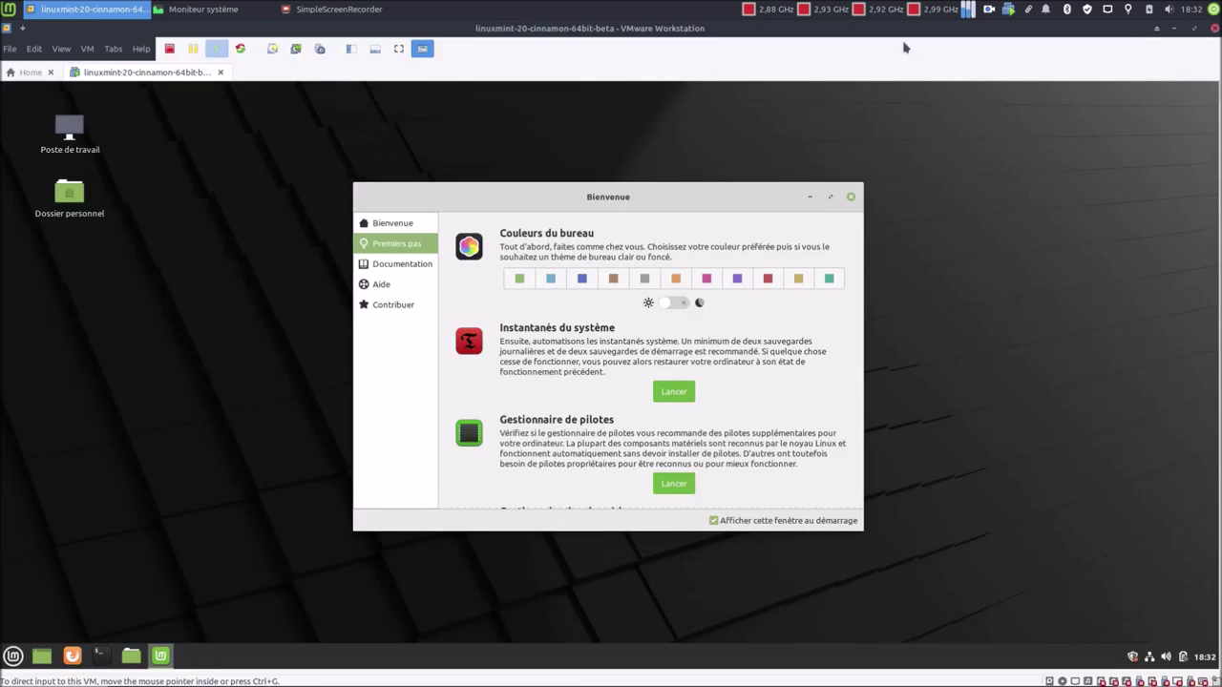
Show the virtual machine in full screen and enable Exclusive Mode
left_click(399, 48)
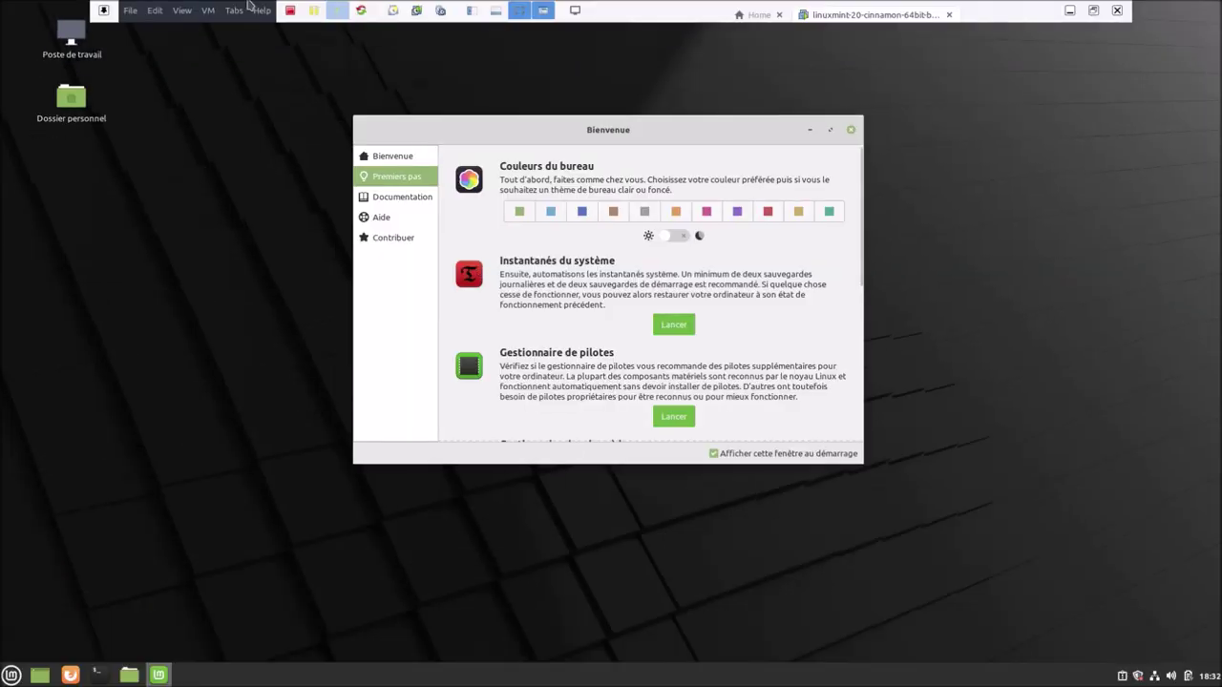
left_click(181, 10)
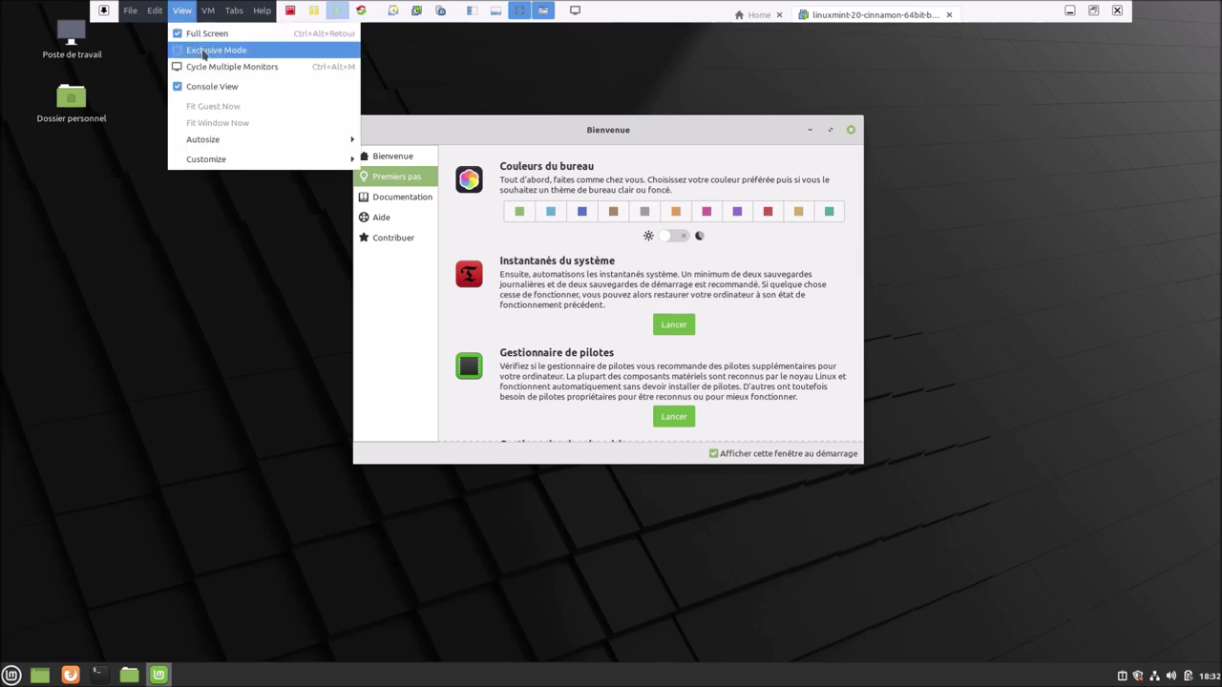
left_click(201, 48)
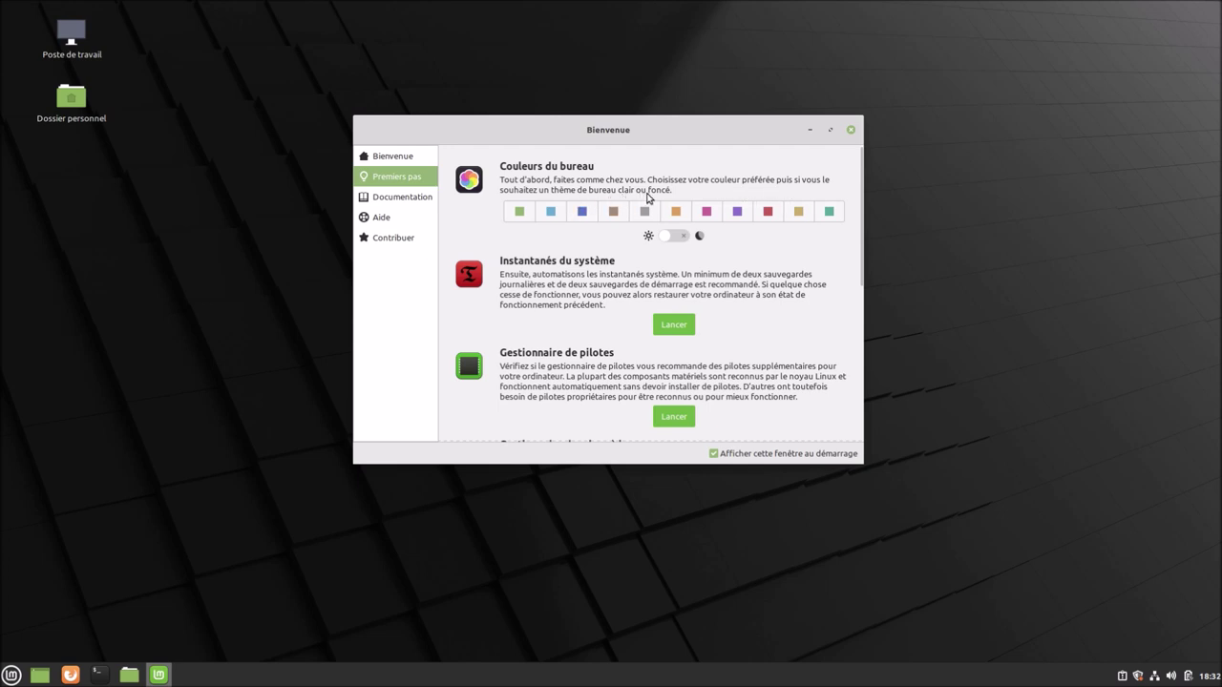
Try the red desktop colour, settle on dark blue, and enable the dark theme
left_click(582, 211)
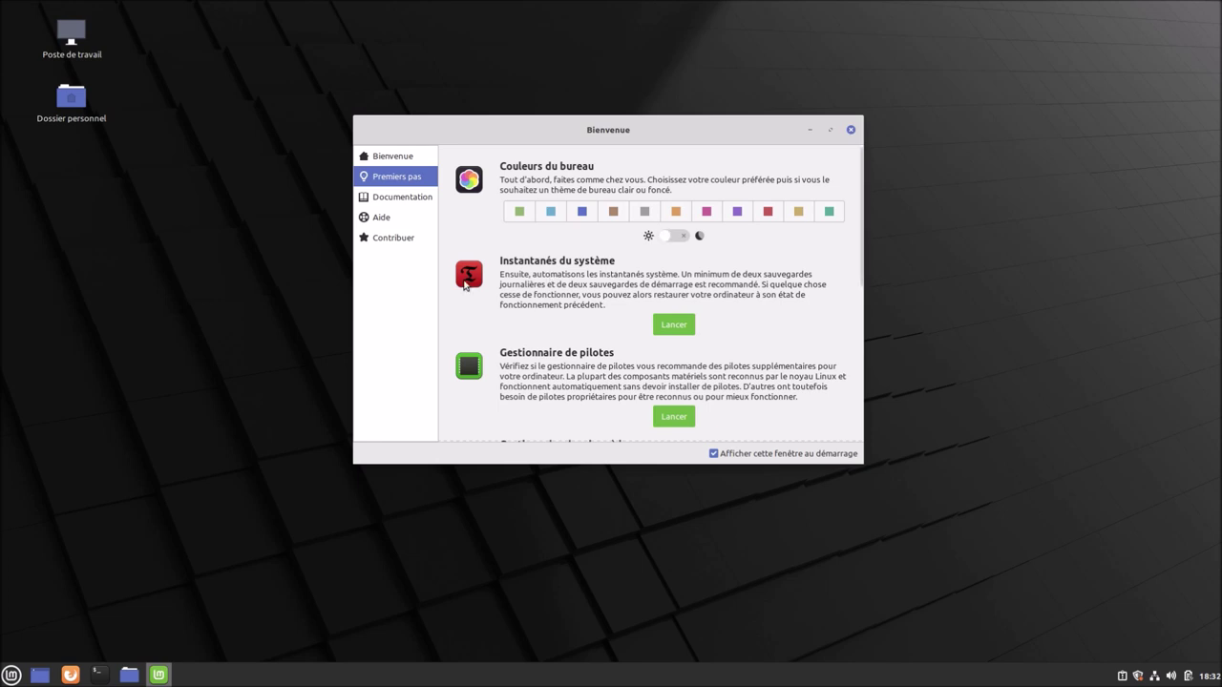
left_click(771, 214)
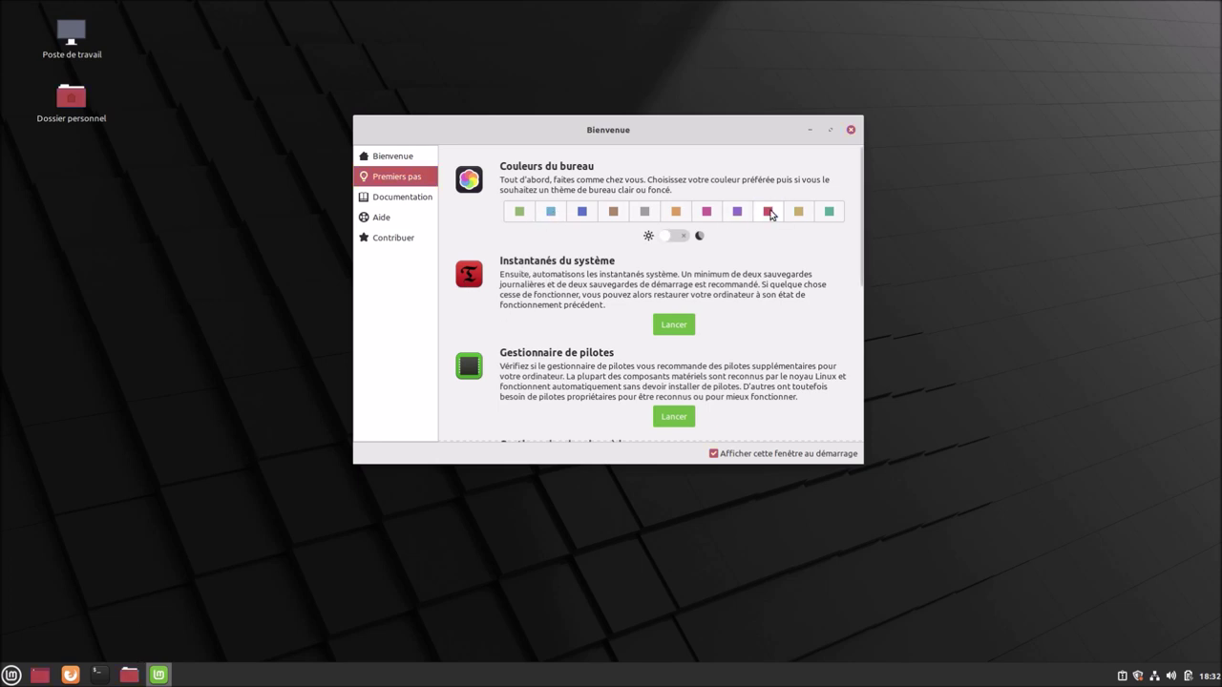
left_click(582, 213)
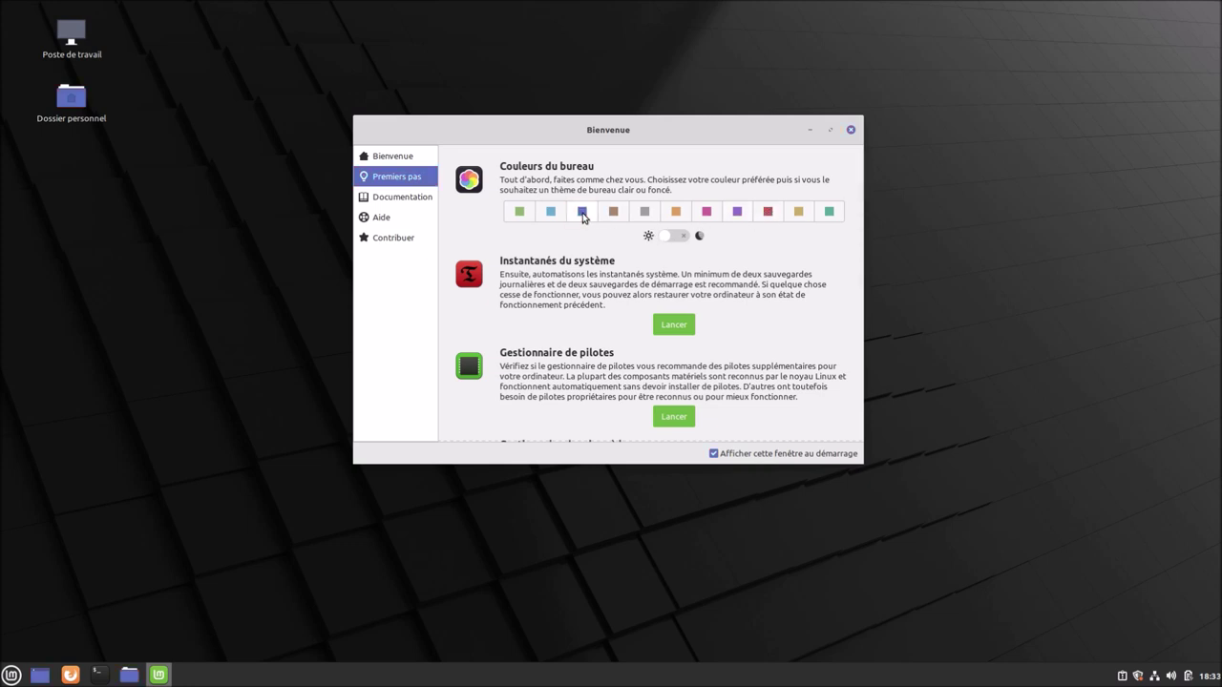
left_click(666, 239)
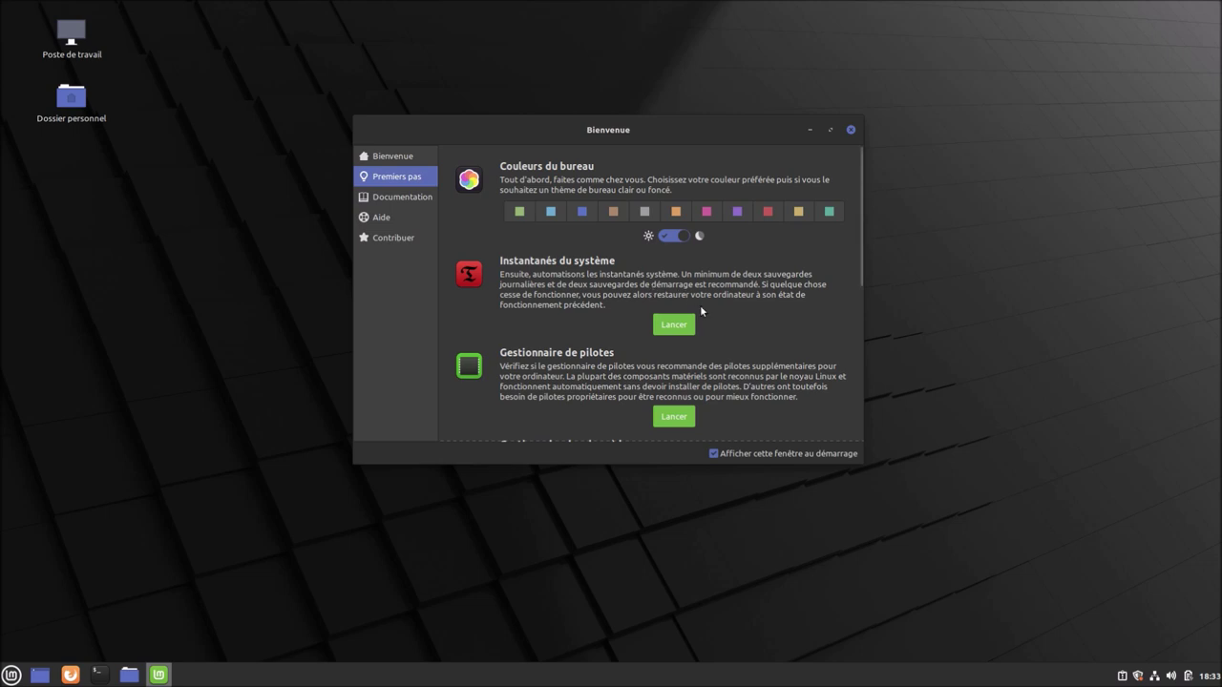
Launch the driver manager, authenticating with the account password, check for proprietary drivers and close it
scroll(687, 321, "down", 1)
left_click(674, 379)
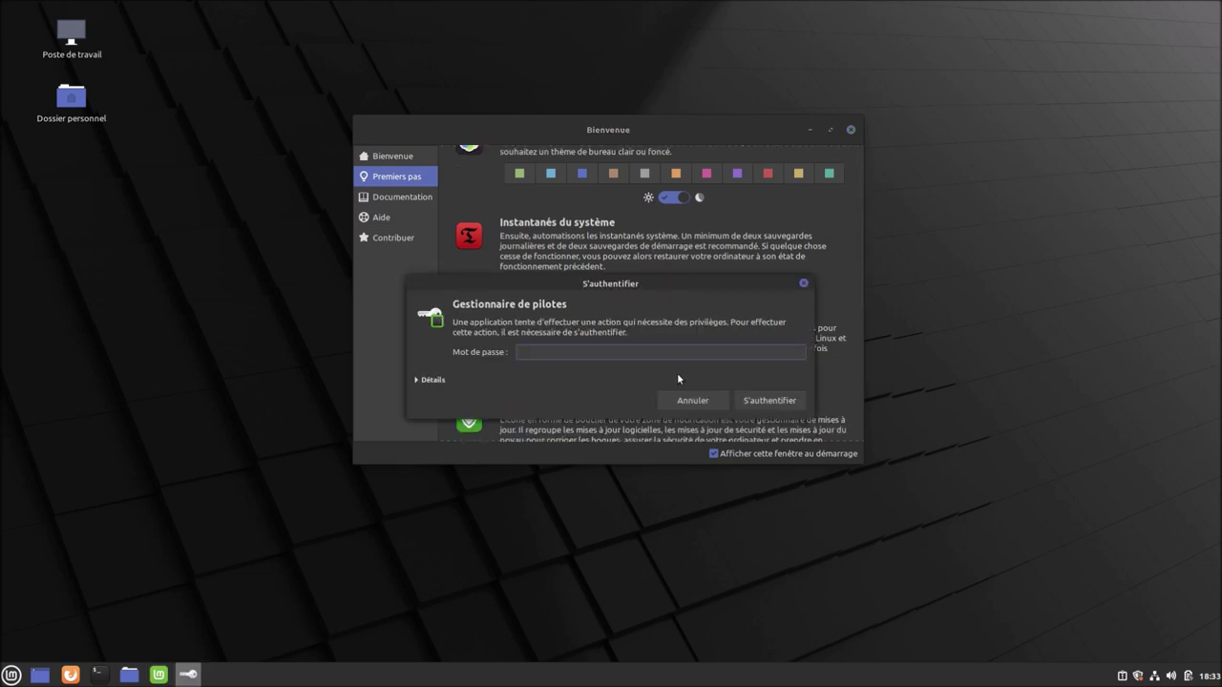
type("******")
key("Return")
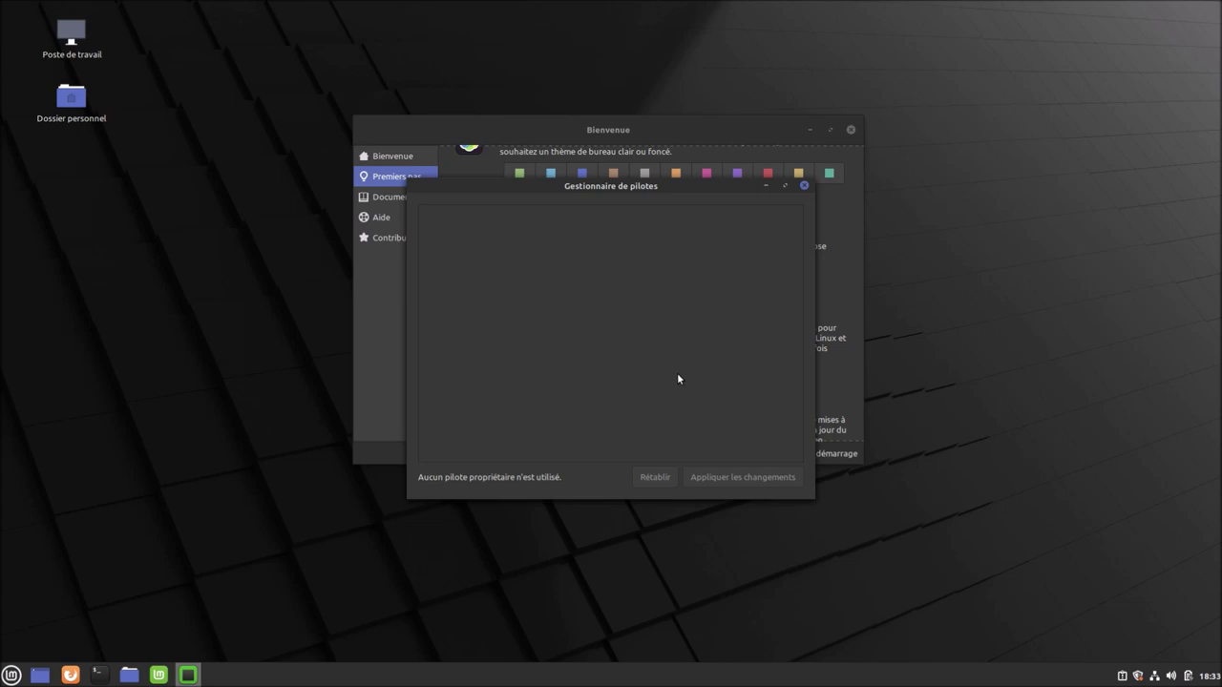
left_click(804, 185)
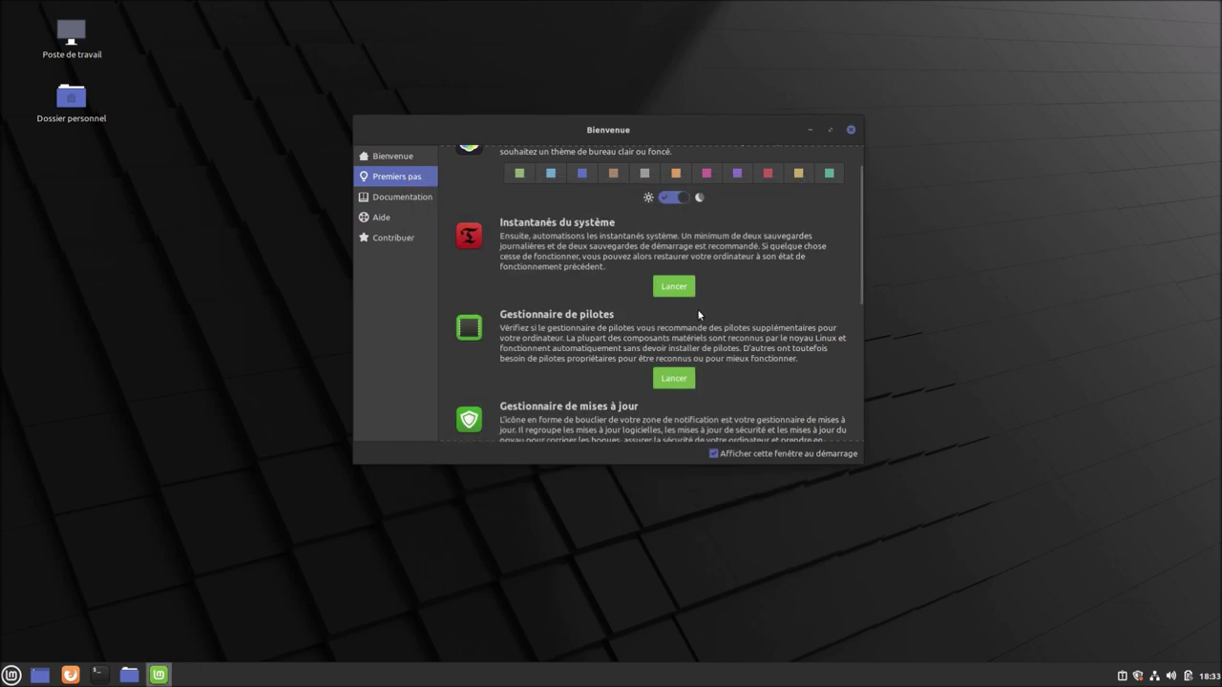
Launch the update manager from the first steps page and accept its introduction
scroll(691, 325, "down", 2)
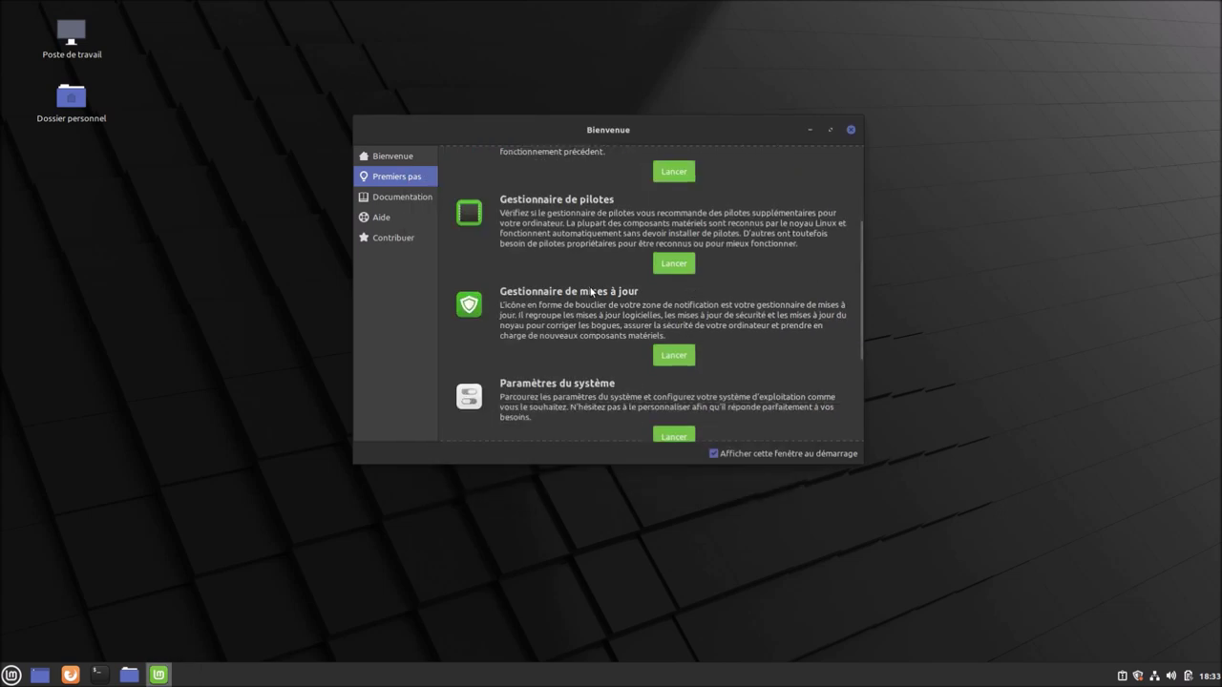
left_click(672, 357)
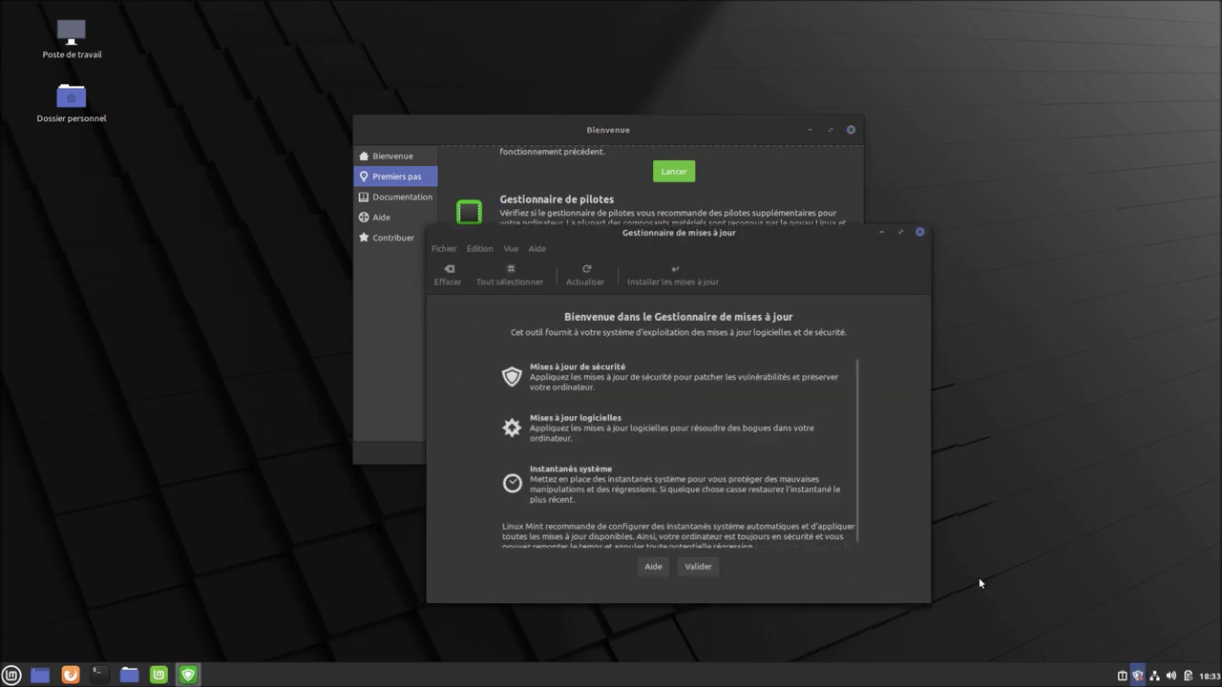
left_click(709, 567)
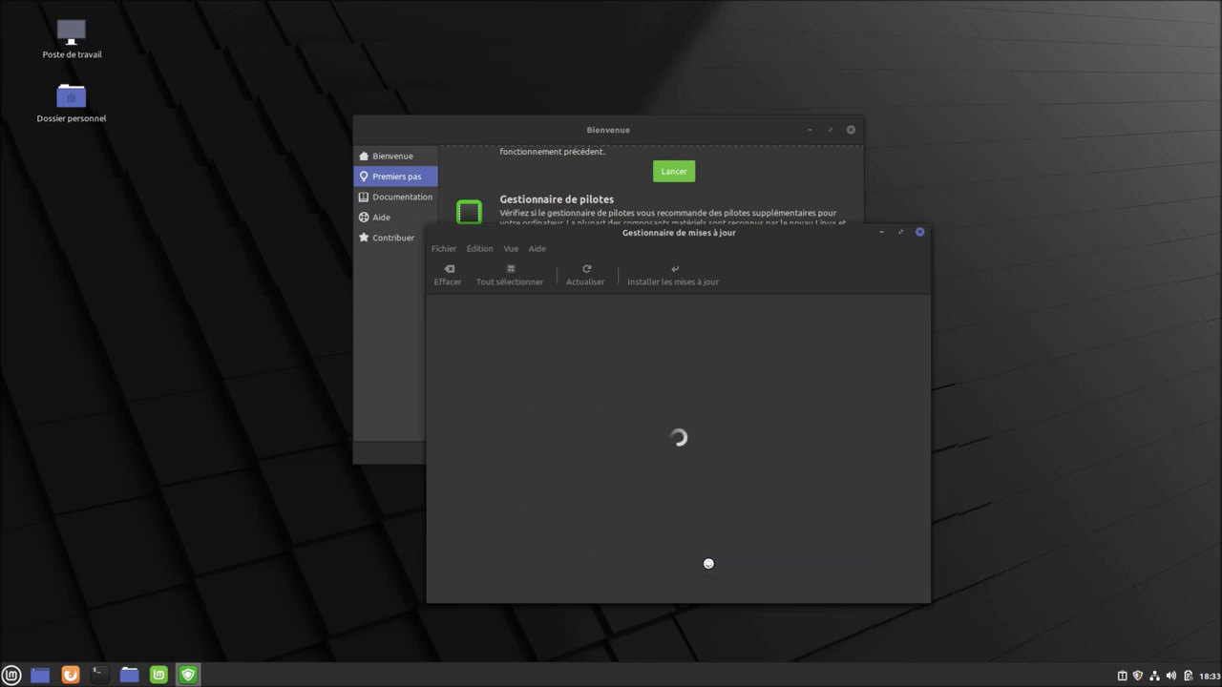
Open the system reports window and move it and the update manager apart so both can be read
left_click(1122, 675)
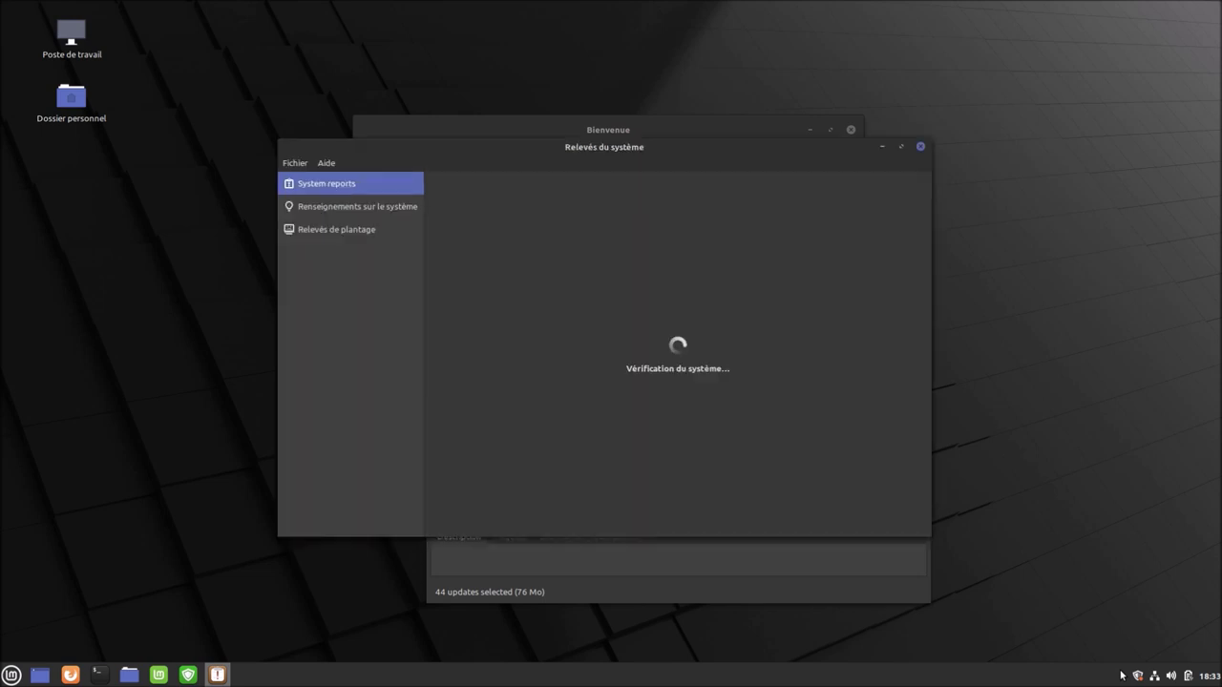
left_click_drag(598, 144, 359, 89)
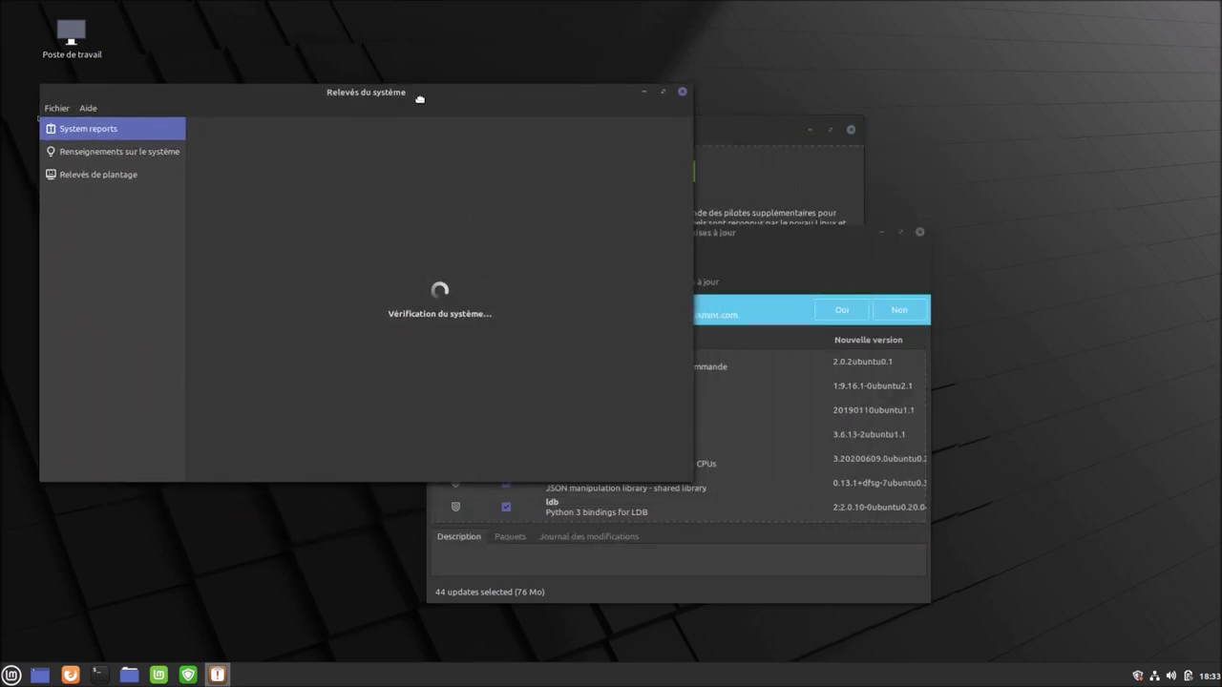
left_click_drag(817, 248, 986, 282)
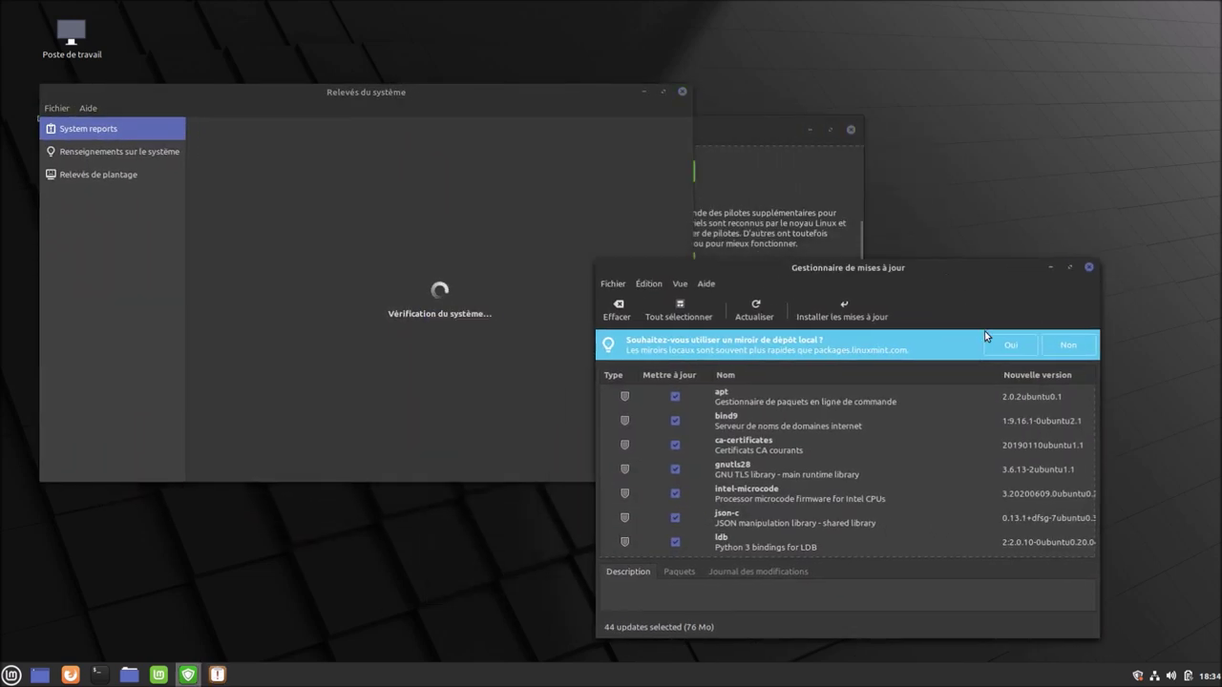
Decline the local mirror suggestion and enable the Ancienne version, Origine and Taille columns in the update list
left_click(1062, 345)
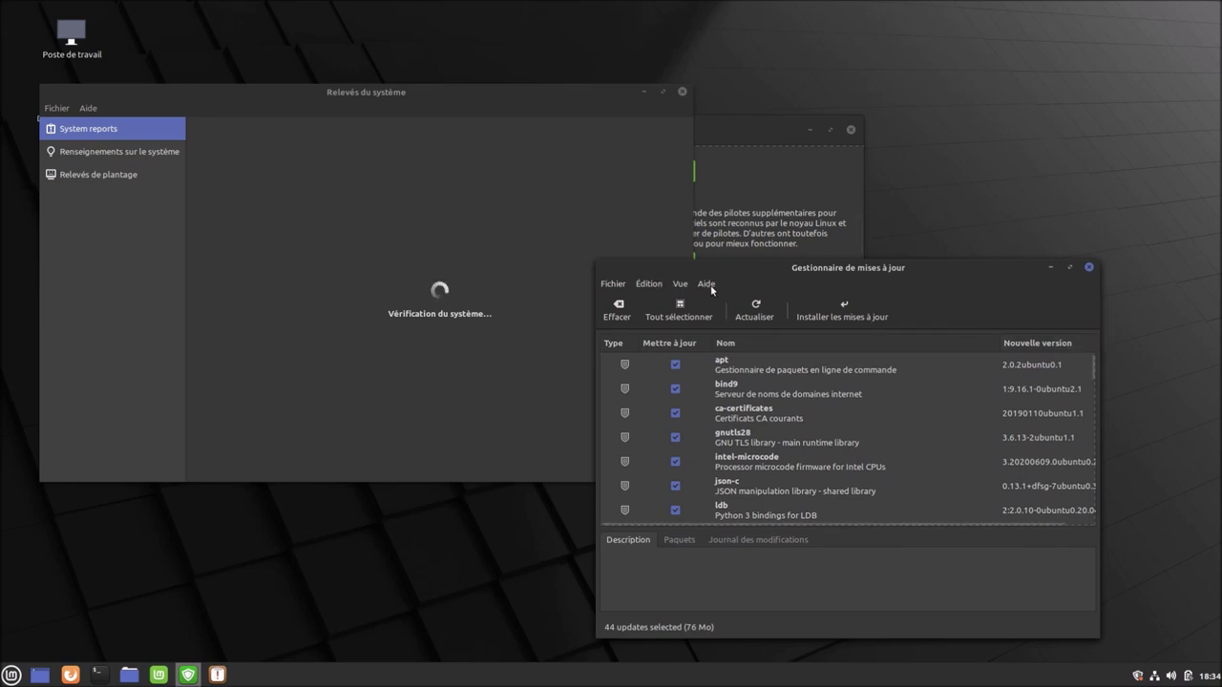
left_click(678, 284)
mouse_move(711, 306)
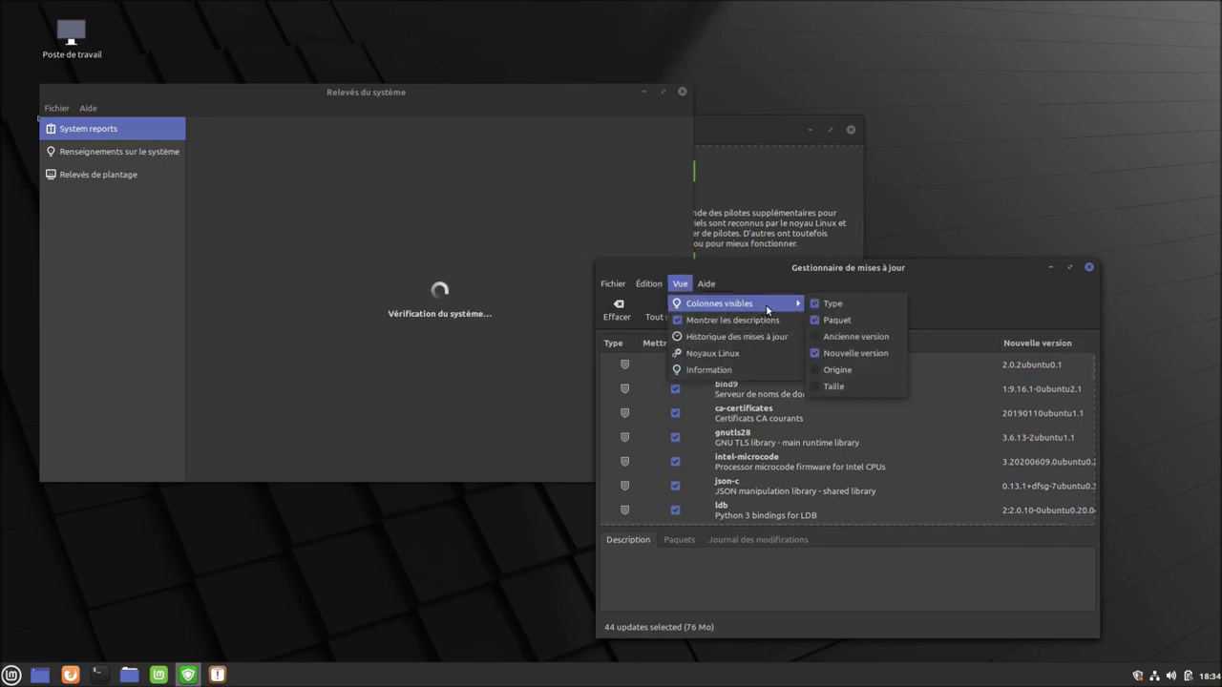
left_click(859, 336)
left_click(680, 284)
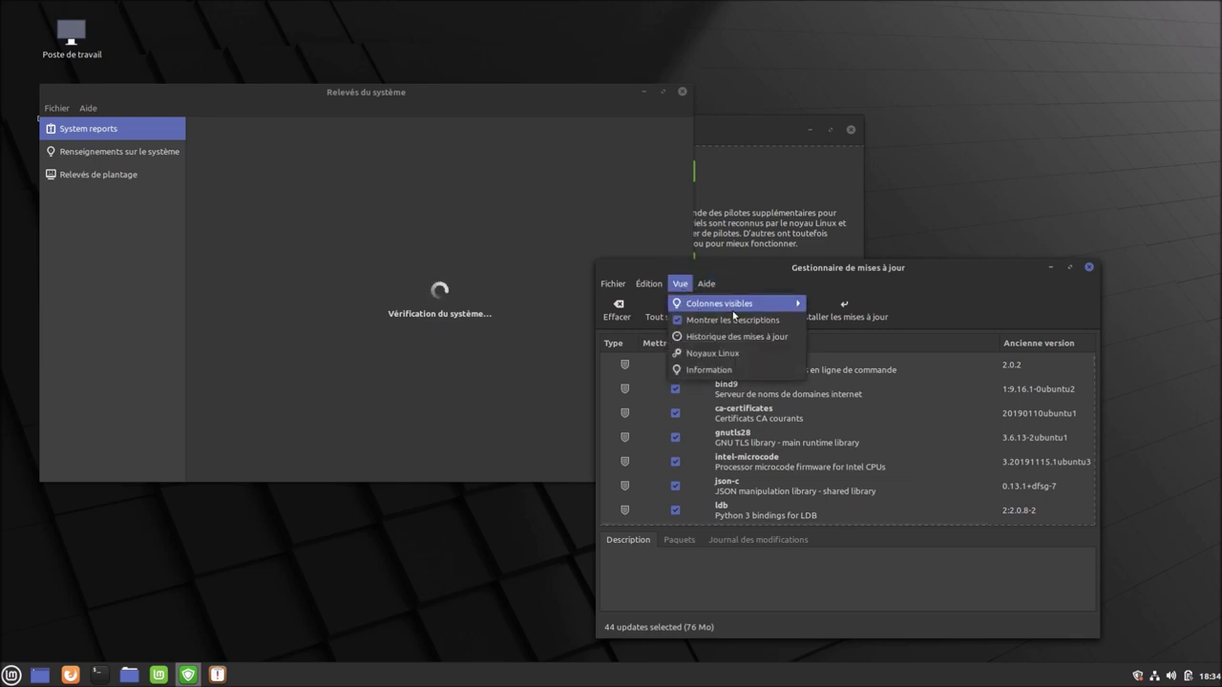
mouse_move(716, 304)
left_click(854, 375)
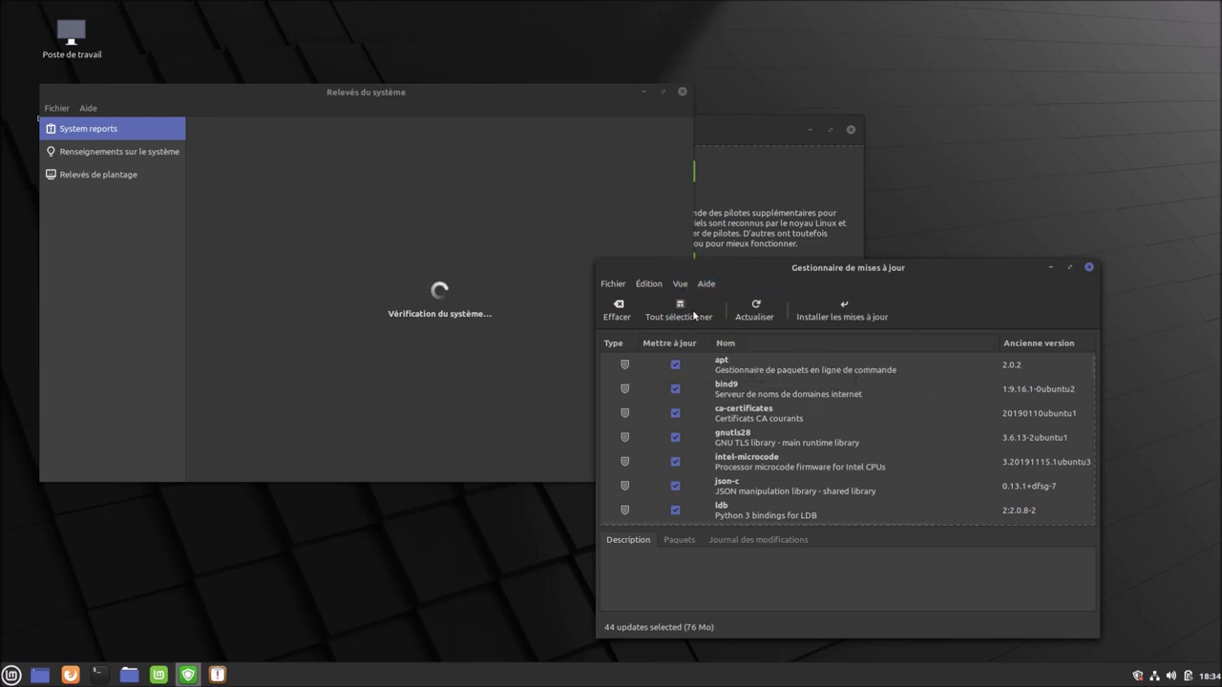
left_click(679, 285)
mouse_move(745, 304)
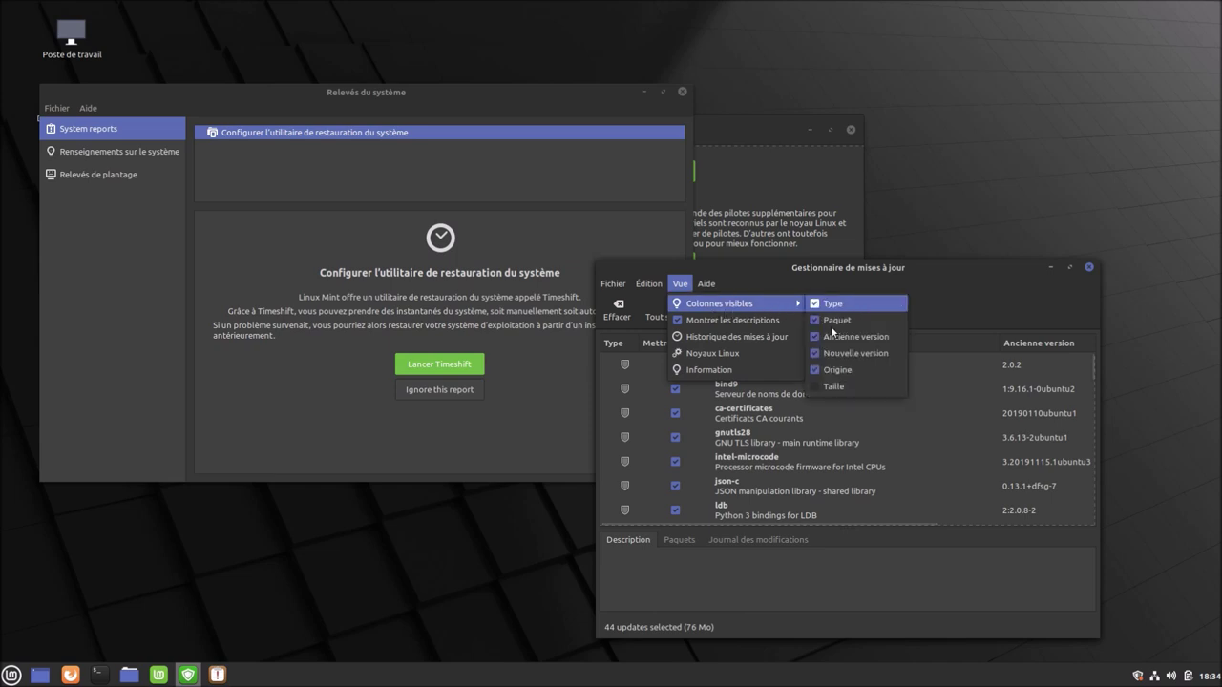
left_click(840, 386)
Ignore the system restore utility report and close the system reports window
left_click(487, 93)
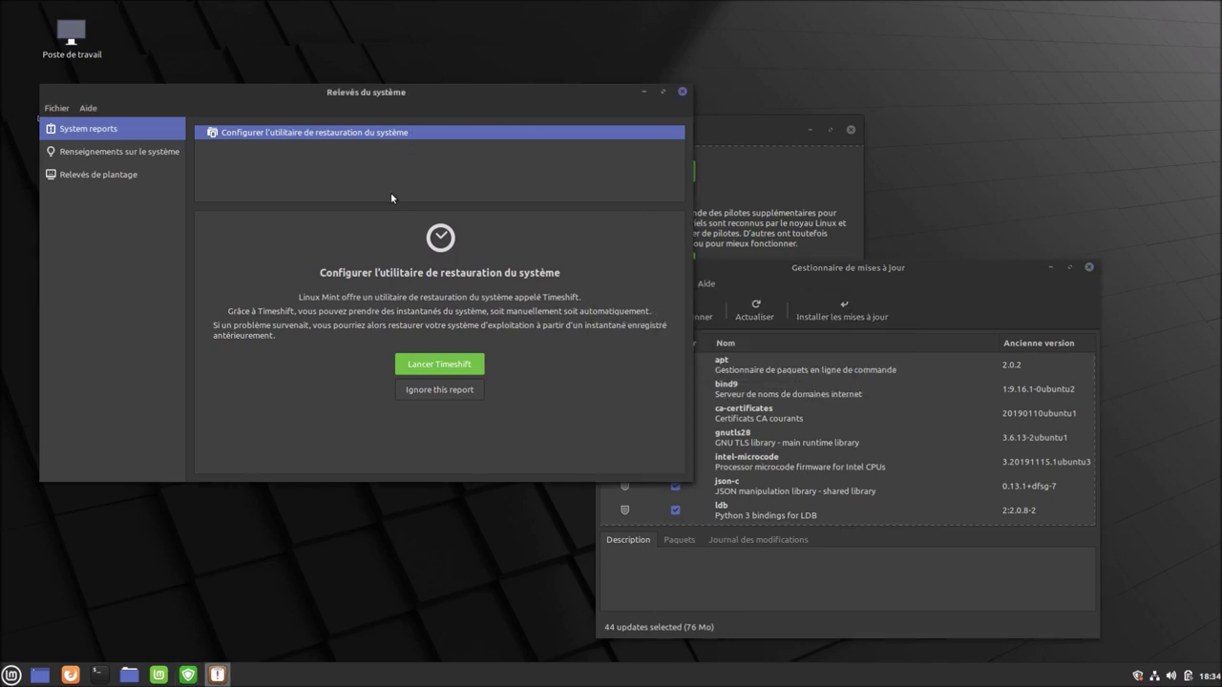
left_click(437, 391)
left_click(455, 331)
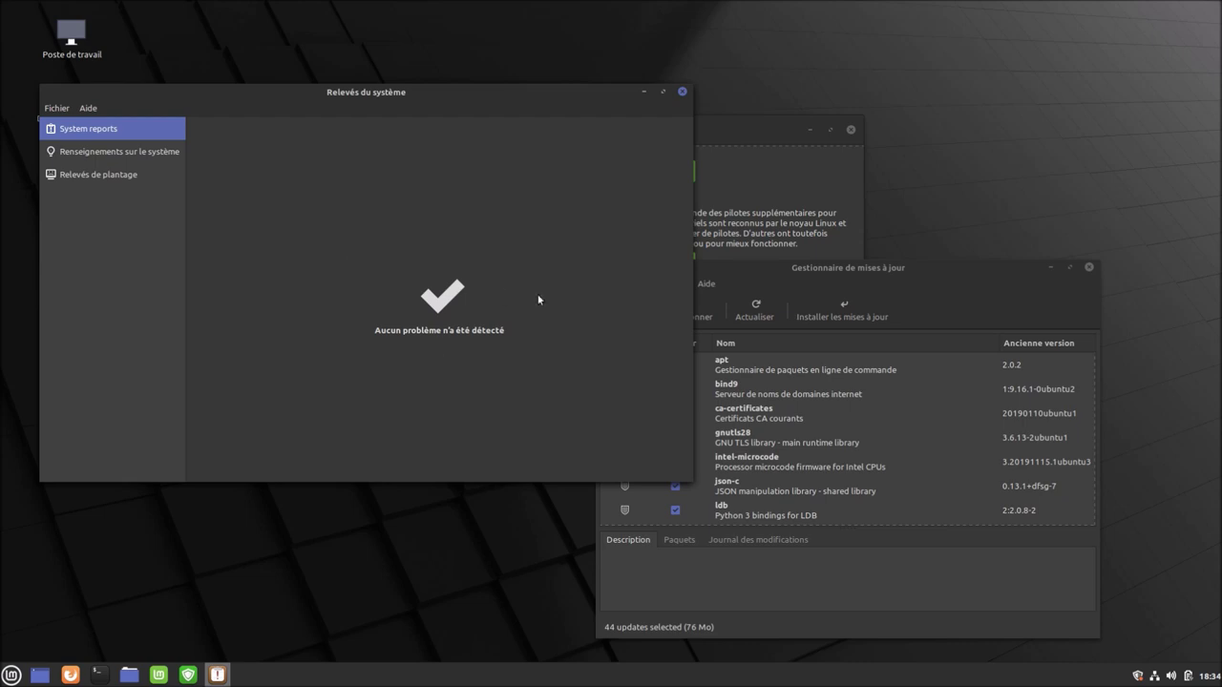
left_click(681, 91)
Look through the list of available updates from start to end and return to its beginning
scroll(787, 409, "down", 10)
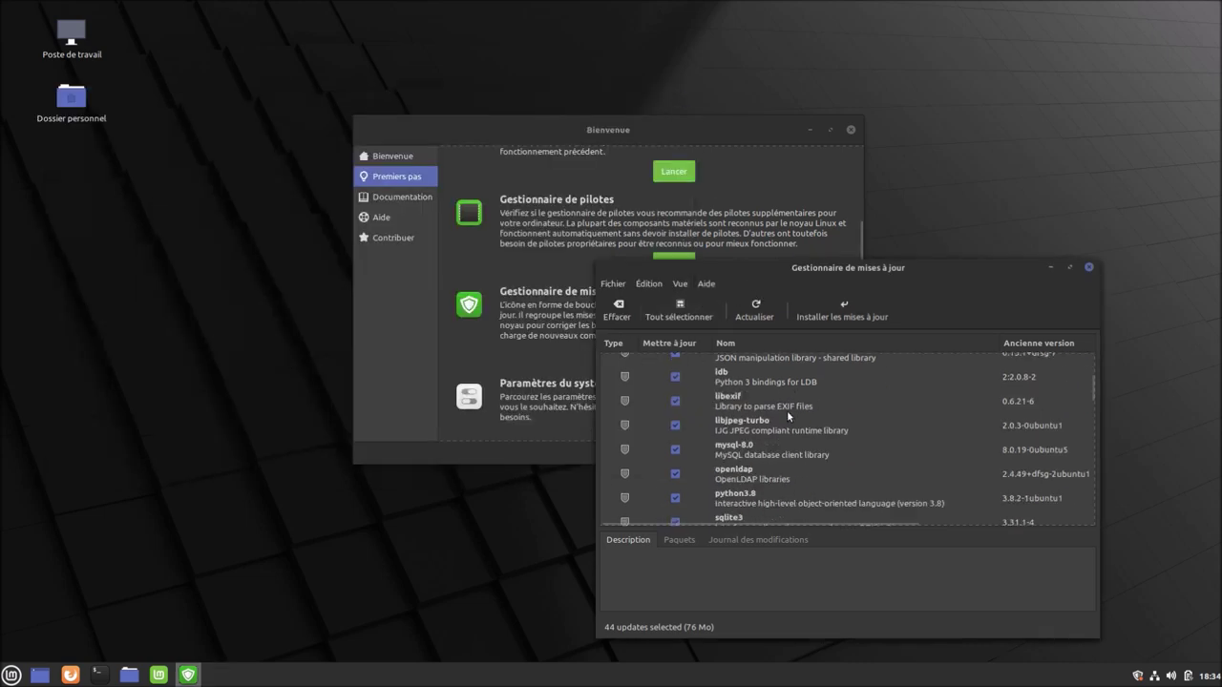
scroll(809, 404, "down", 2)
scroll(817, 372, "up", 10)
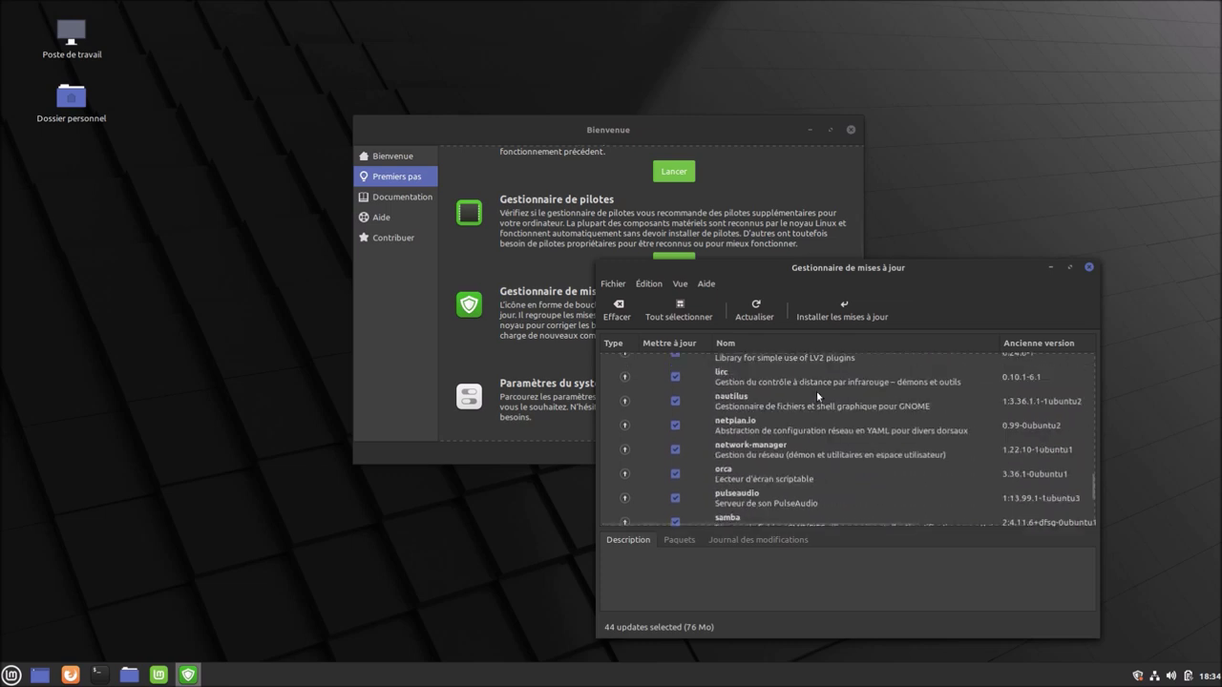
scroll(840, 363, "up", 6)
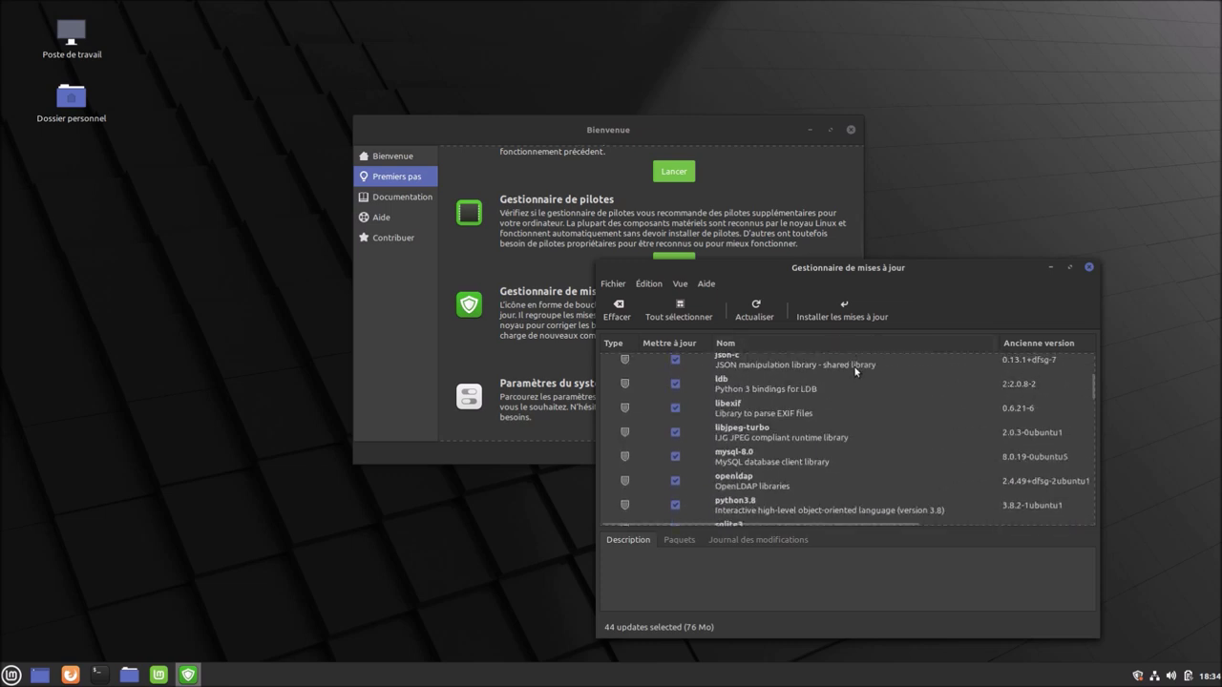
scroll(861, 364, "up", 5)
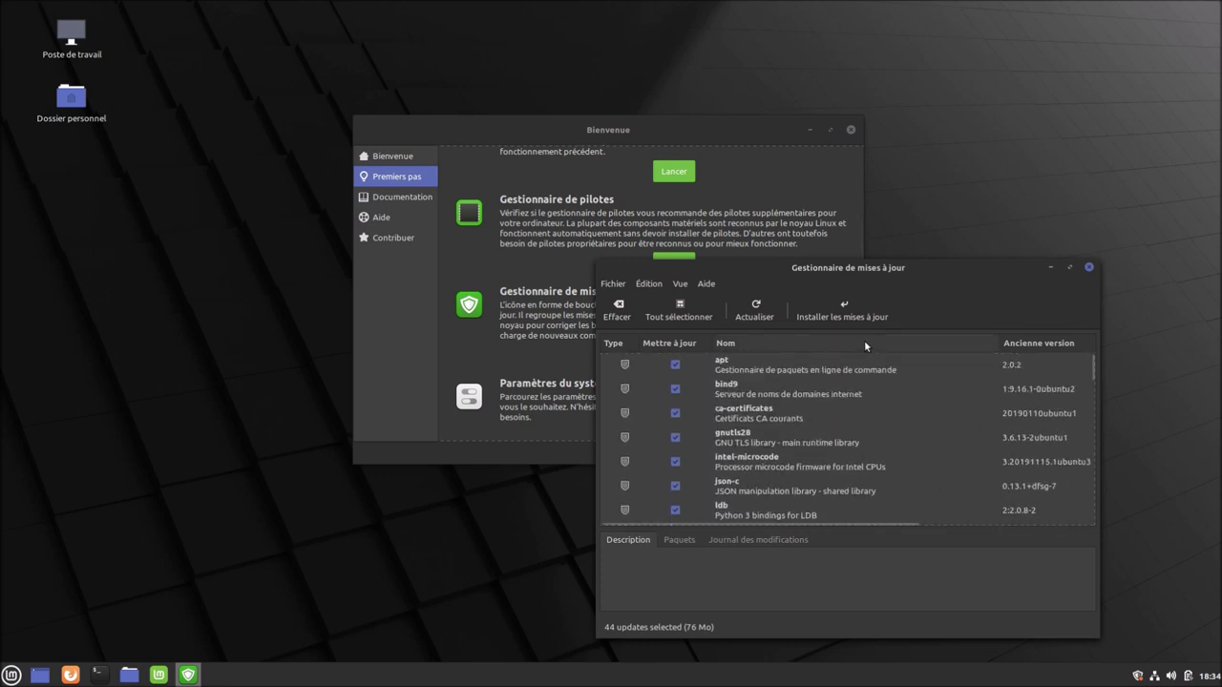
Refresh the list of available updates and look through the Premiers pas entries of the welcome window meanwhile
left_click(755, 308)
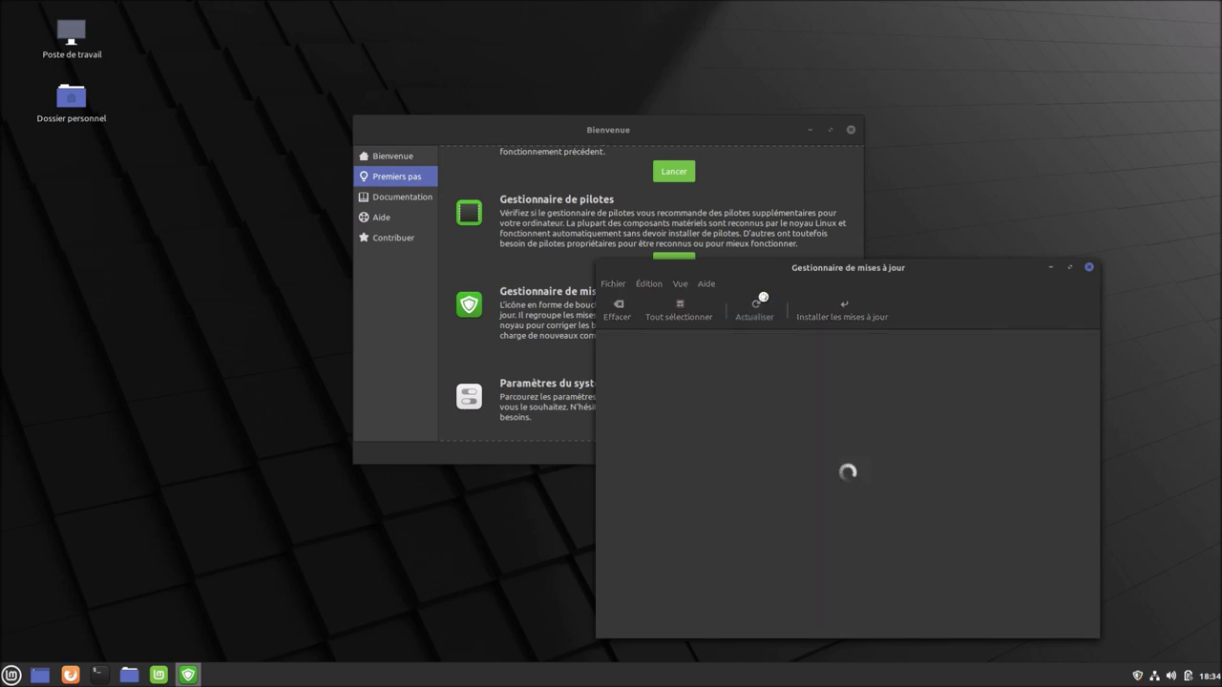
left_click(680, 128)
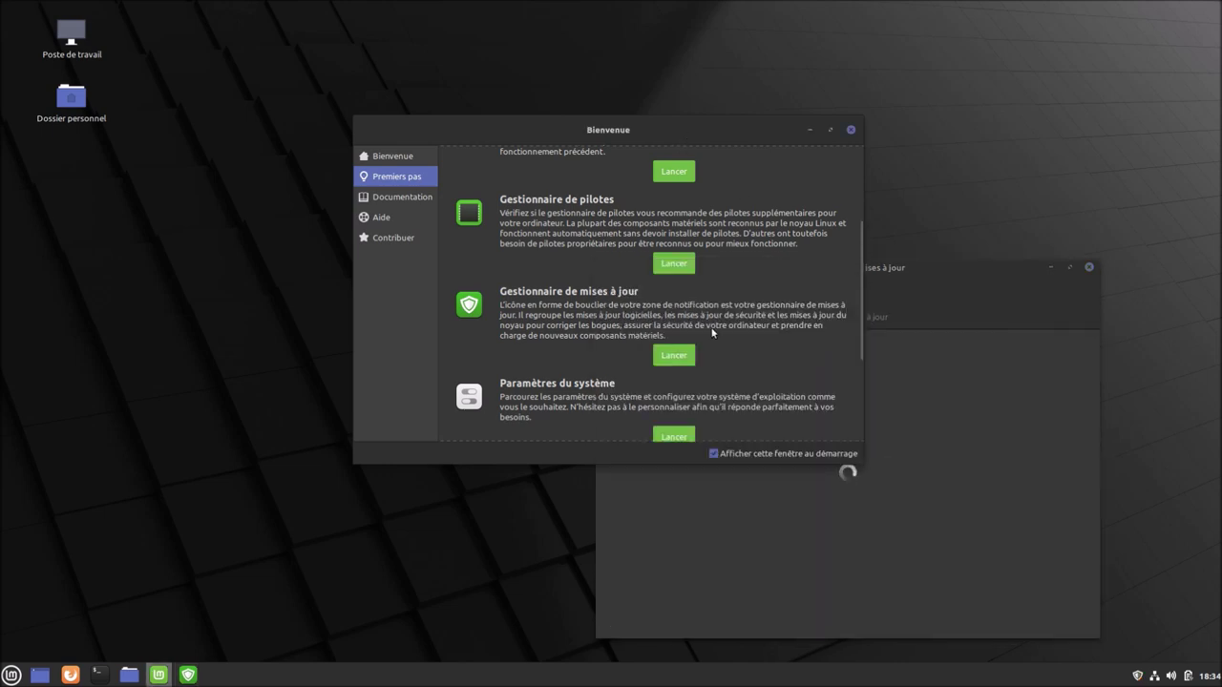
scroll(712, 326, "down", 2)
scroll(623, 333, "down", 3)
scroll(623, 333, "up", 2)
scroll(623, 333, "down", 1)
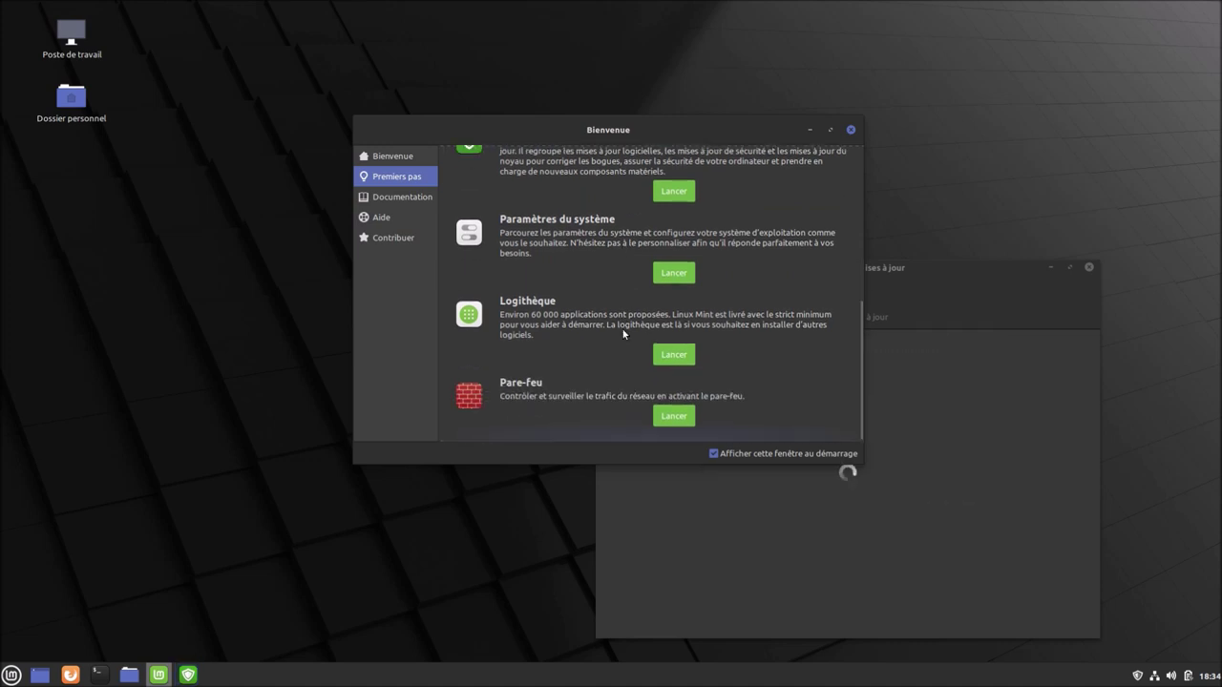
scroll(623, 334, "up", 6)
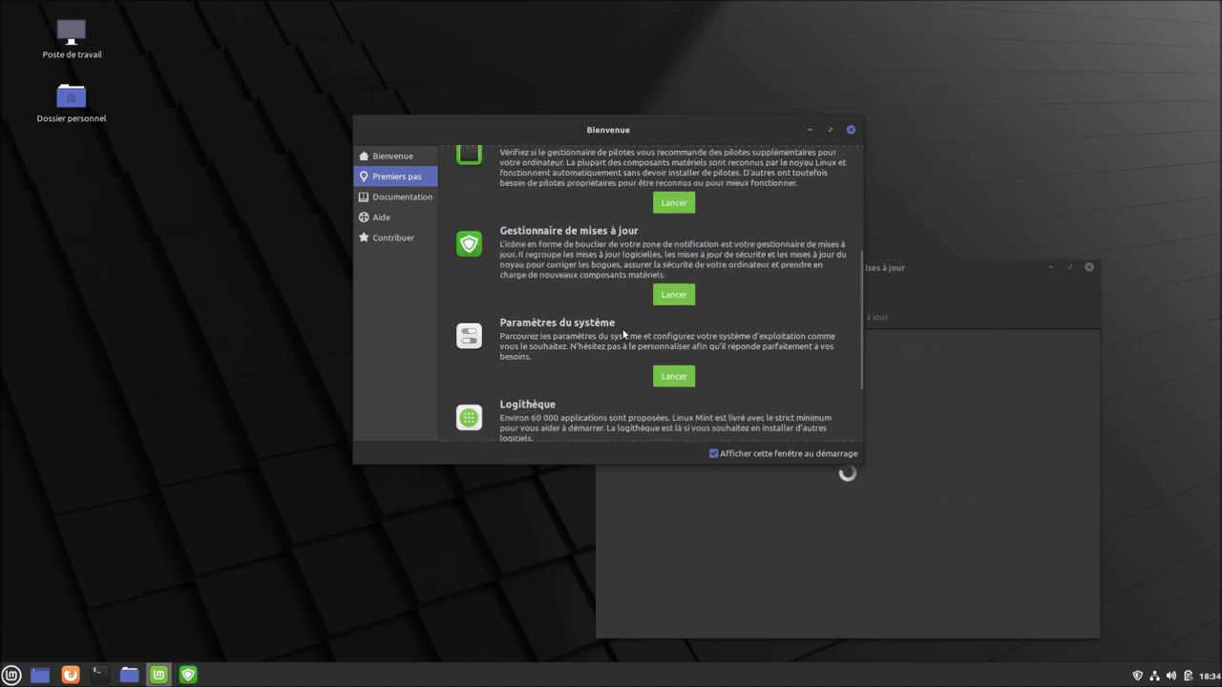
Check the Documentation section, return to Premiers pas and move the welcome window away from the update manager
left_click(396, 198)
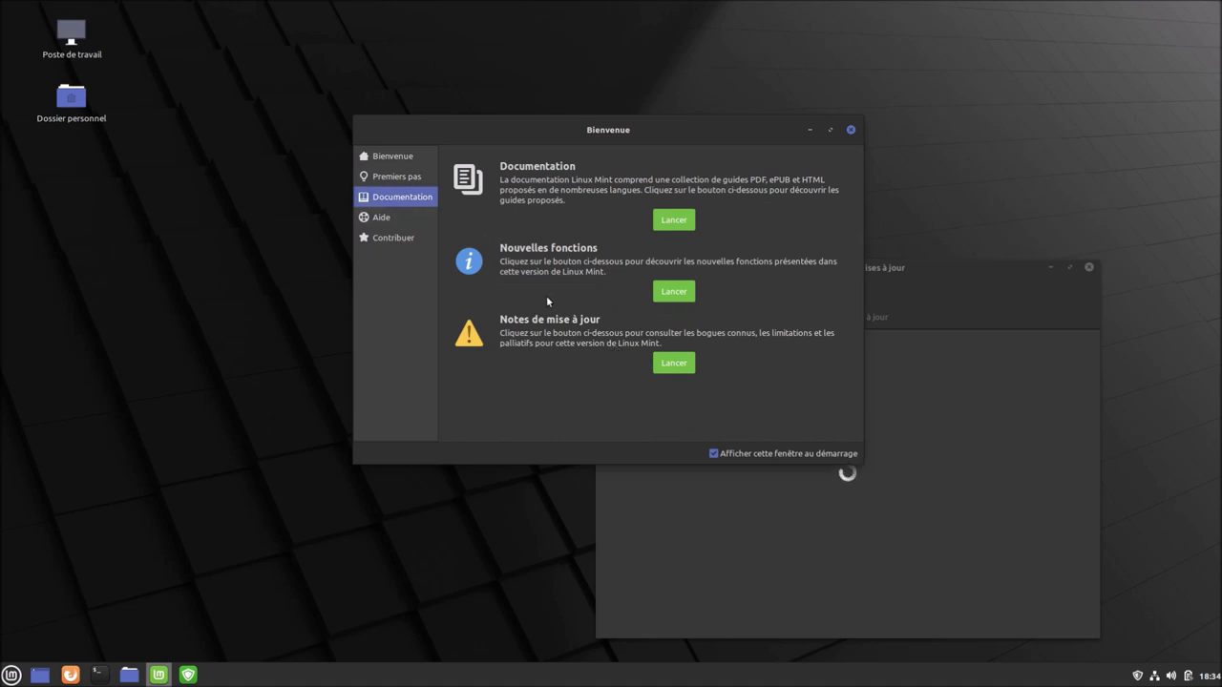
left_click(396, 175)
left_click_drag(463, 133, 300, 65)
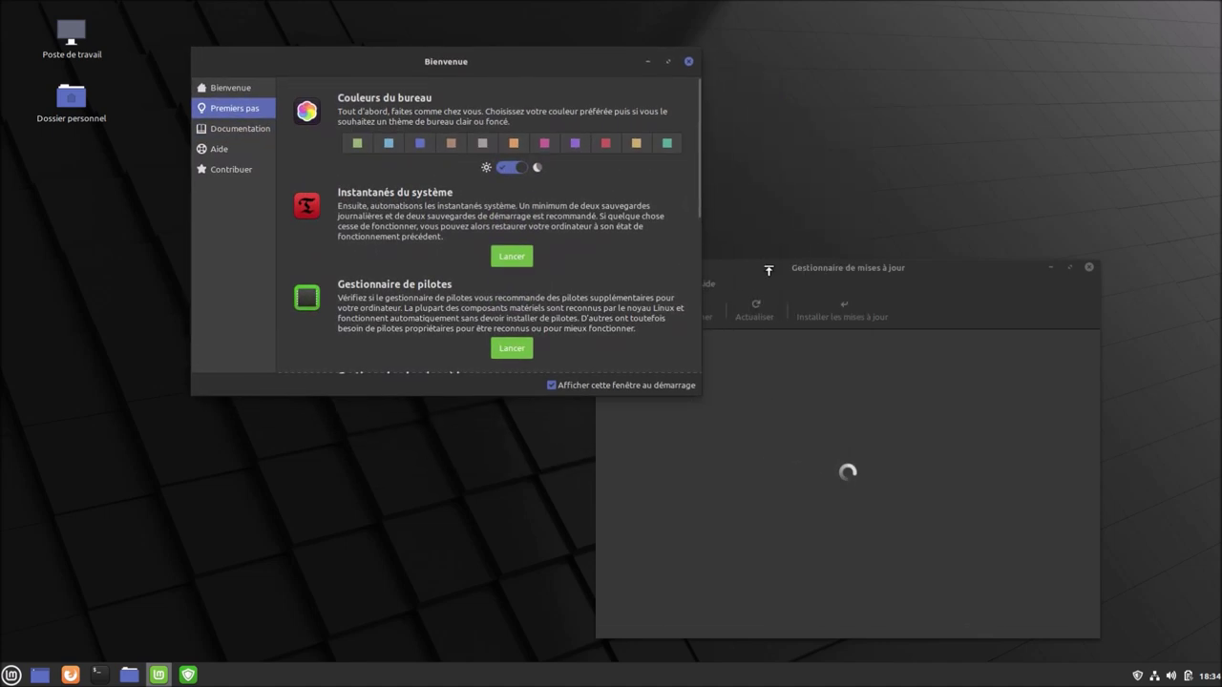
Install all selected updates, accept the additional Linux 5.4.0-37 kernel packages and authenticate with the account password
left_click(797, 278)
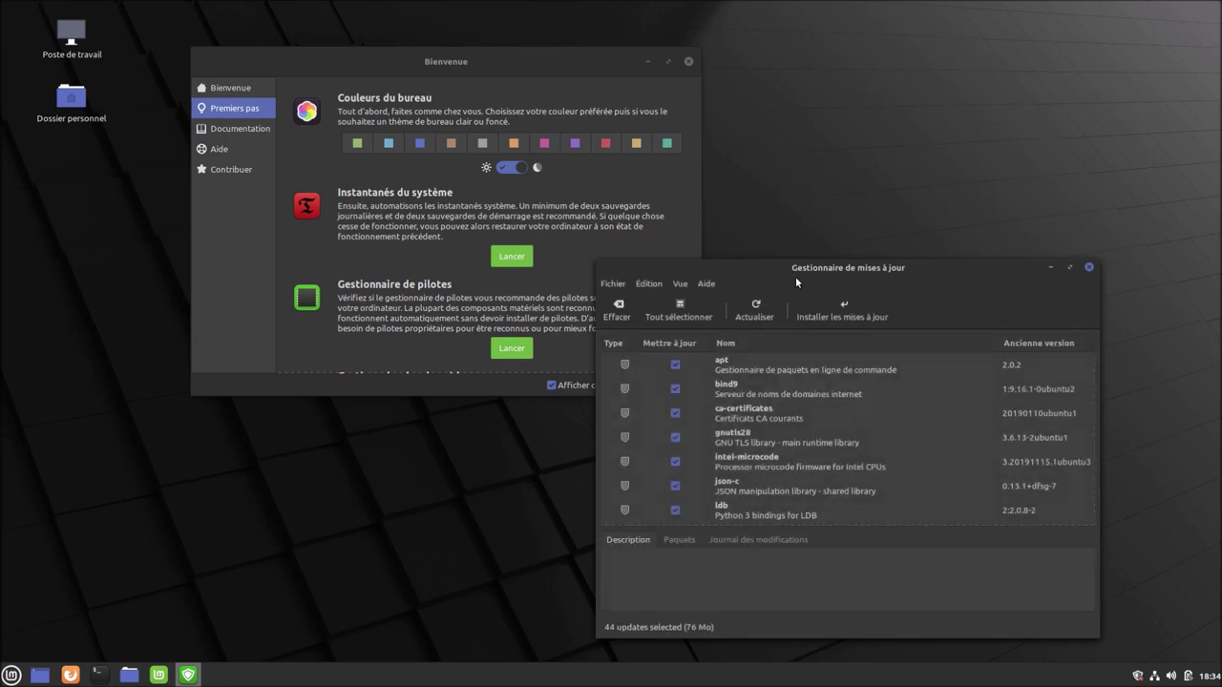
left_click(831, 315)
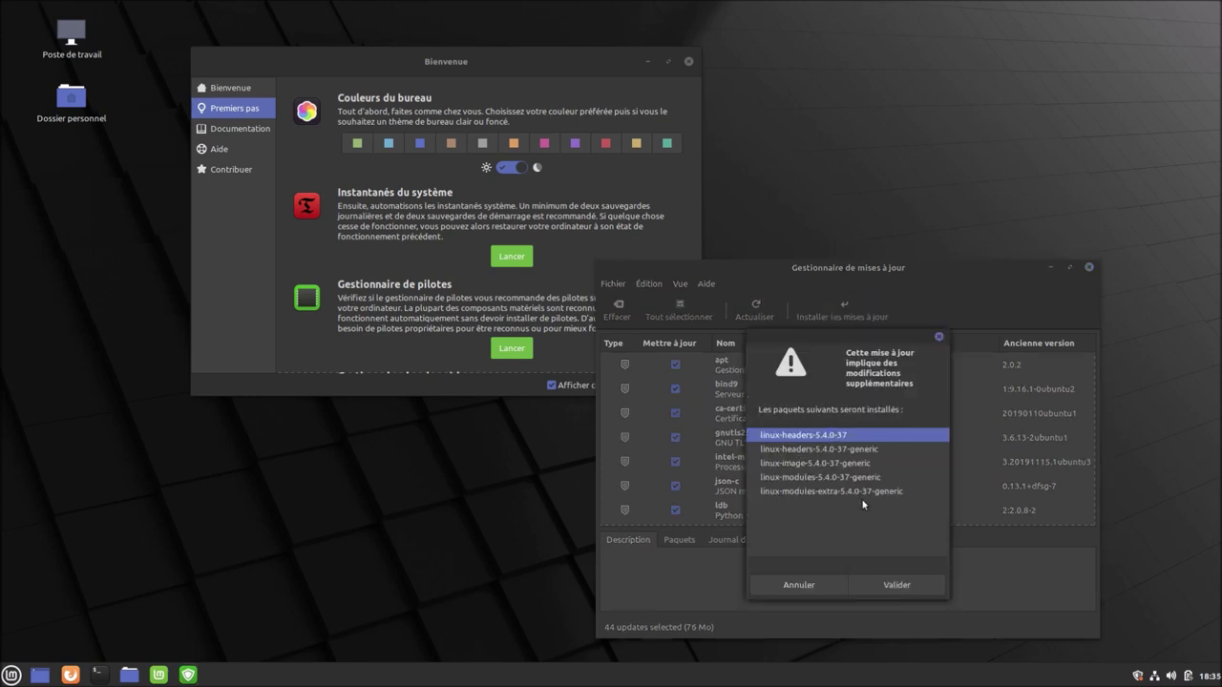
left_click(897, 585)
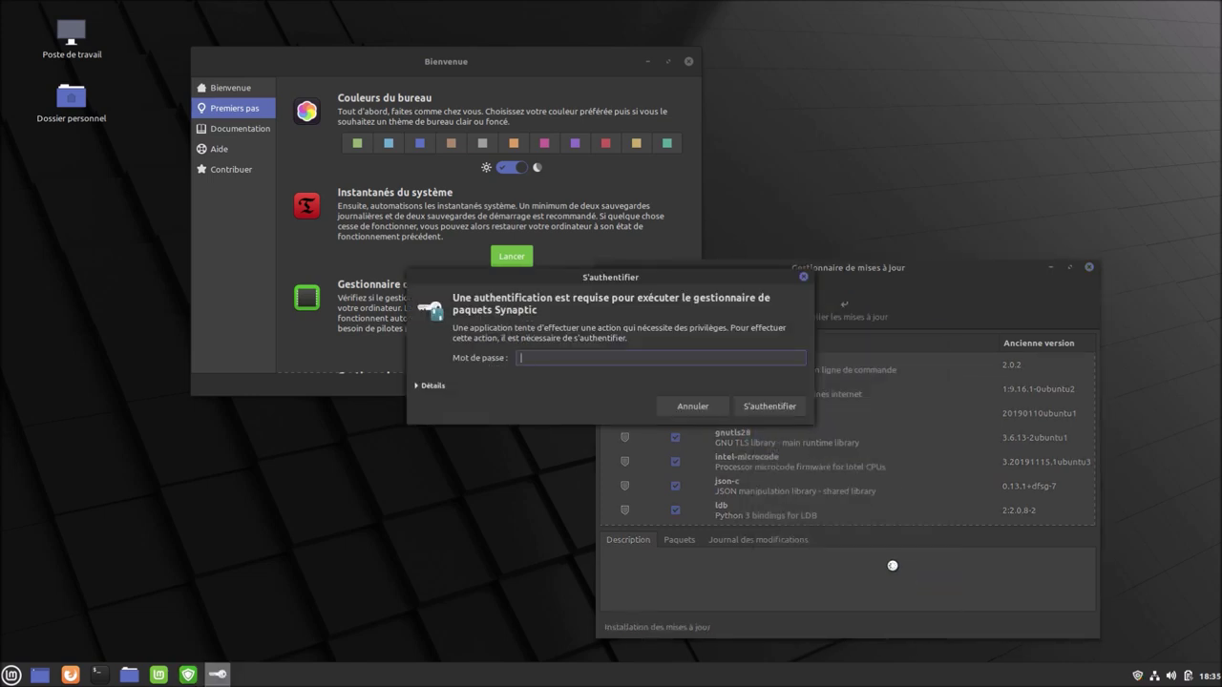
key("Return")
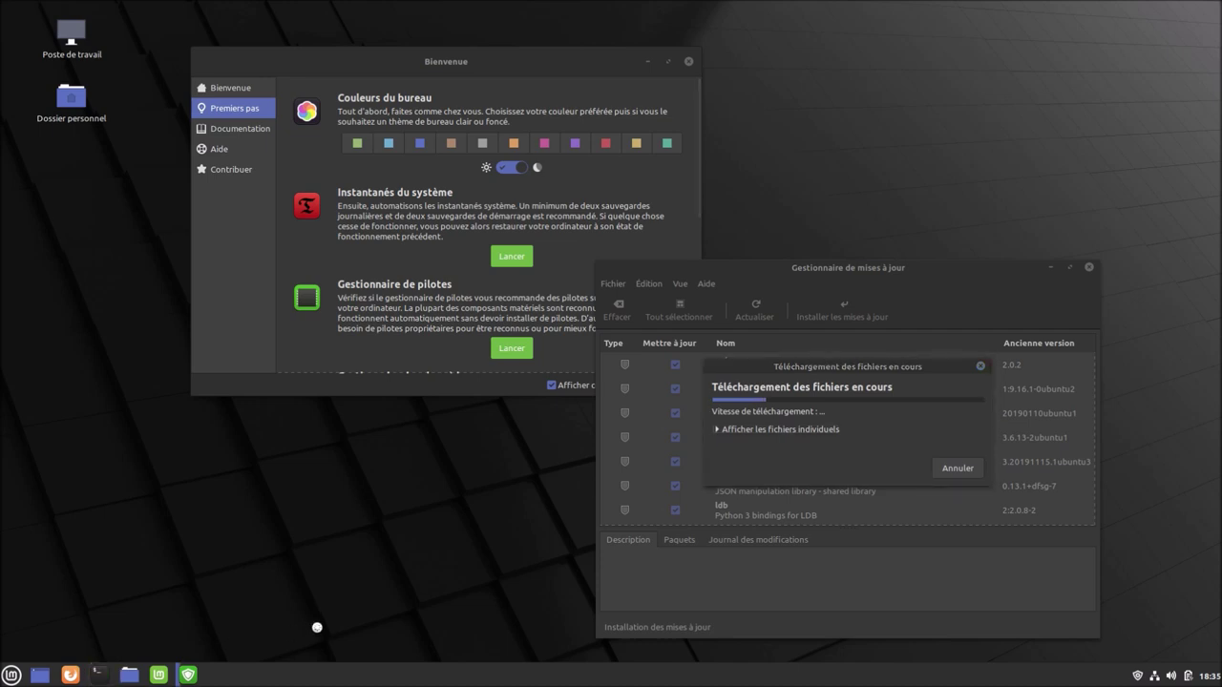
Check the kernel and distribution versions in a terminal with uname -r and lsb_release -a, and close the terminal
type("uname -r")
key("Return")
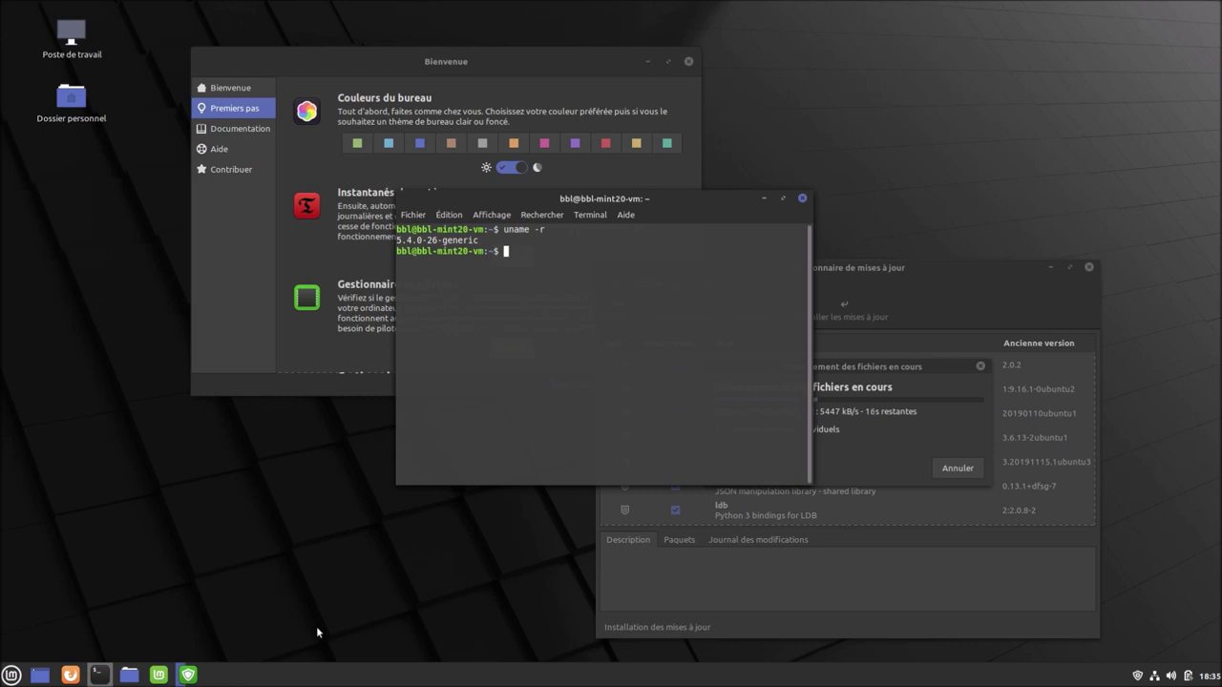
type("lsb_release -a")
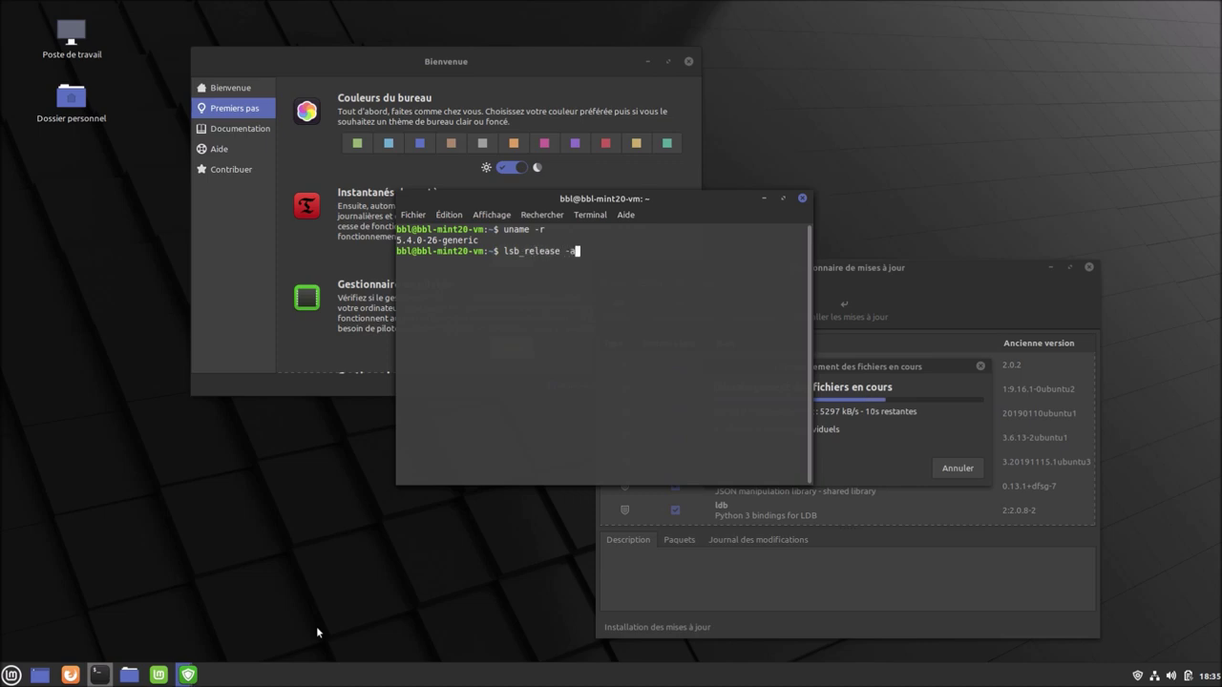
key("Return")
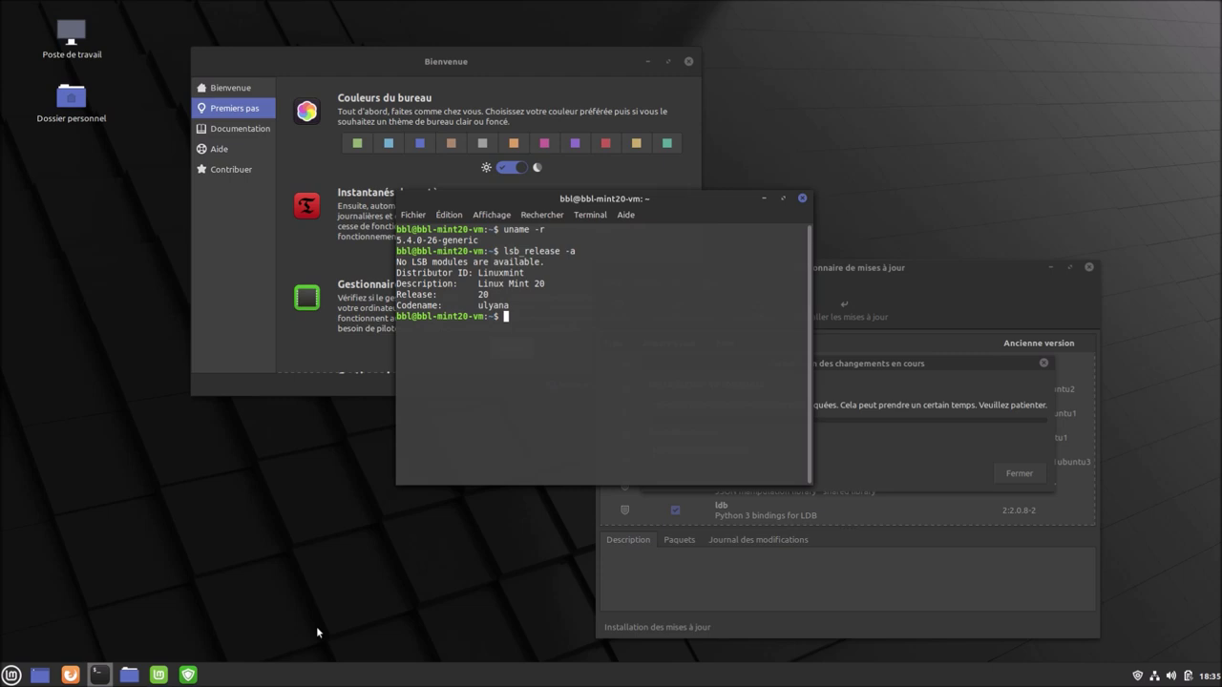
left_click(801, 198)
Open the system settings from the welcome window, view the Information système page and close the settings
scroll(449, 208, "down", 3)
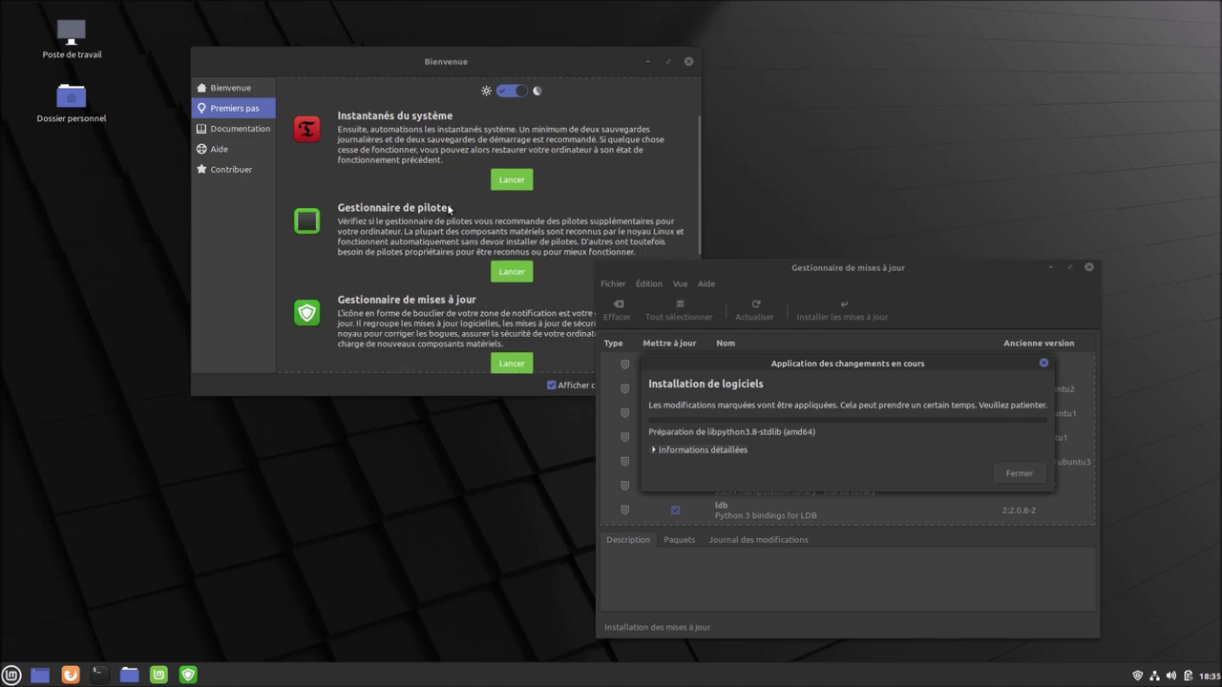
scroll(449, 208, "down", 3)
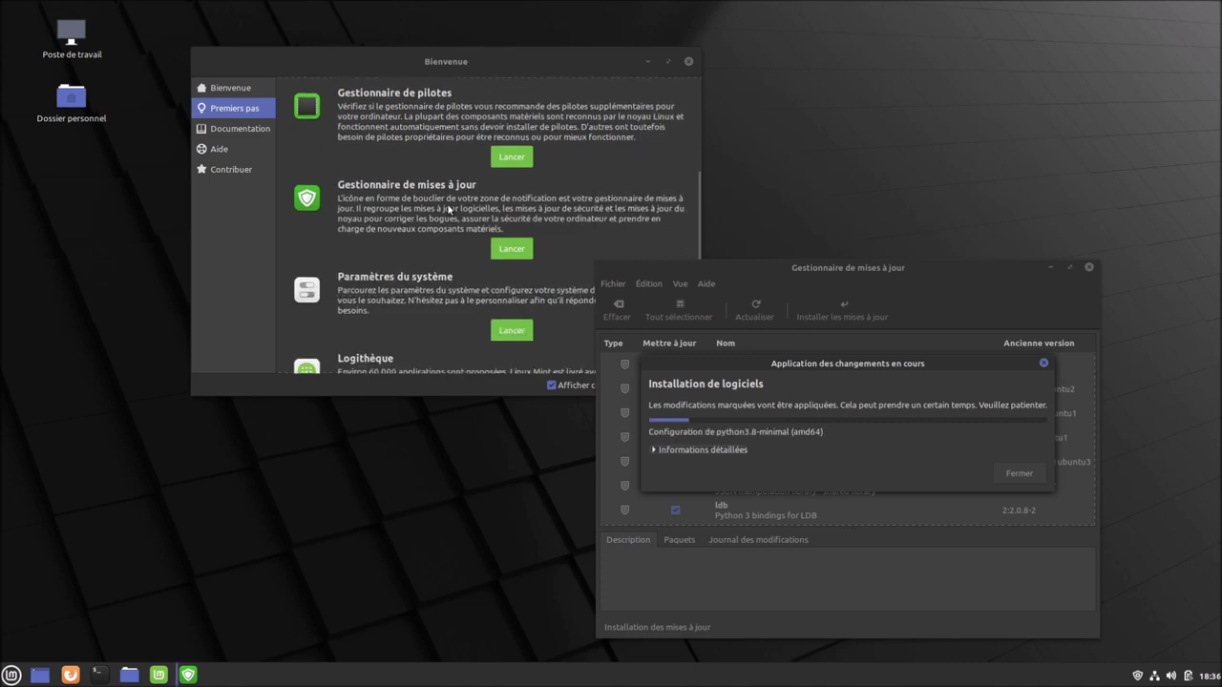
scroll(449, 208, "down", 1)
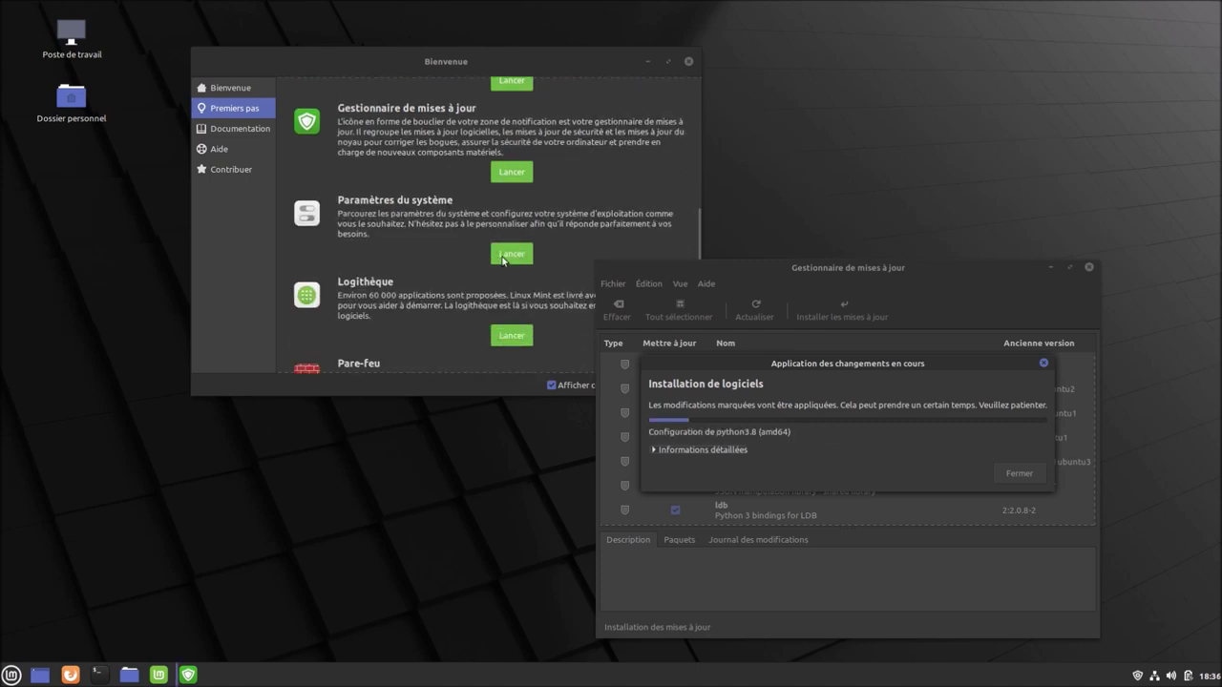
left_click(503, 256)
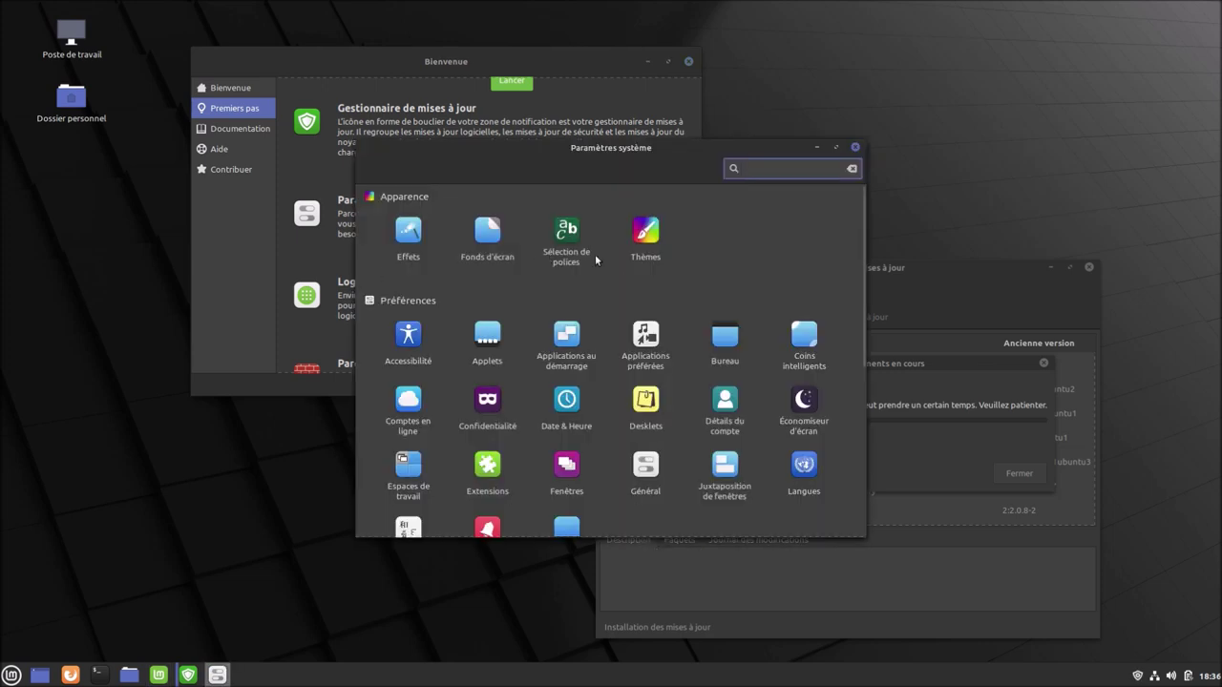
scroll(630, 284, "down", 5)
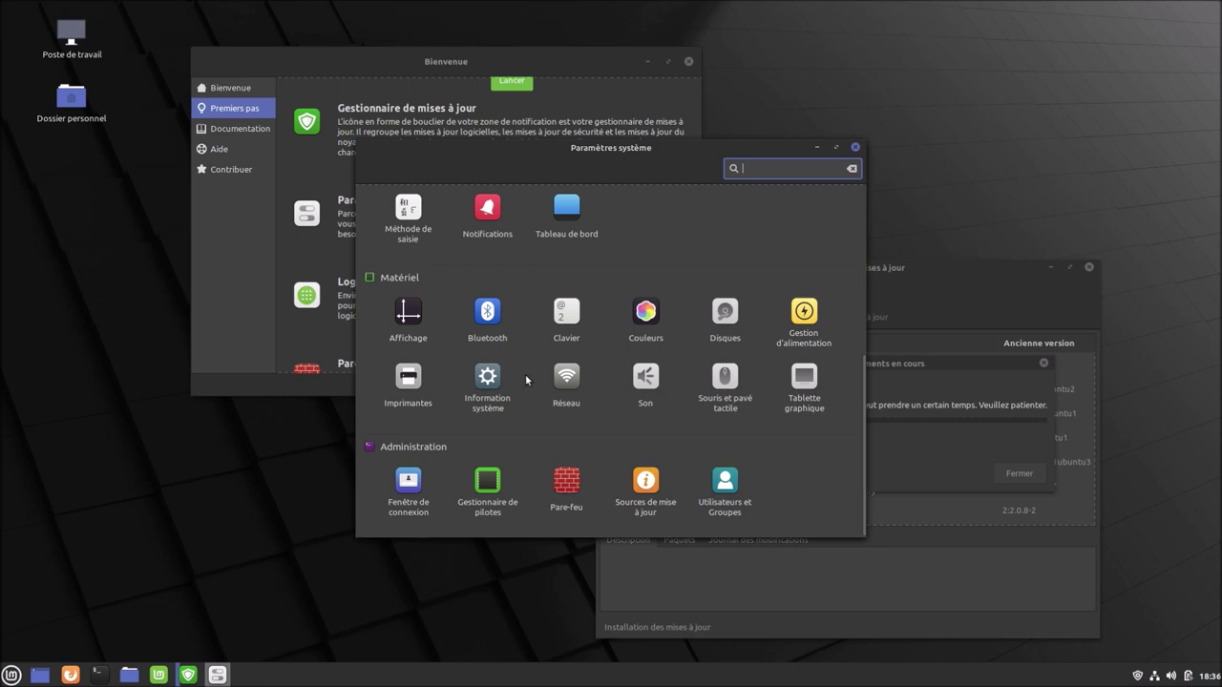
left_click(490, 377)
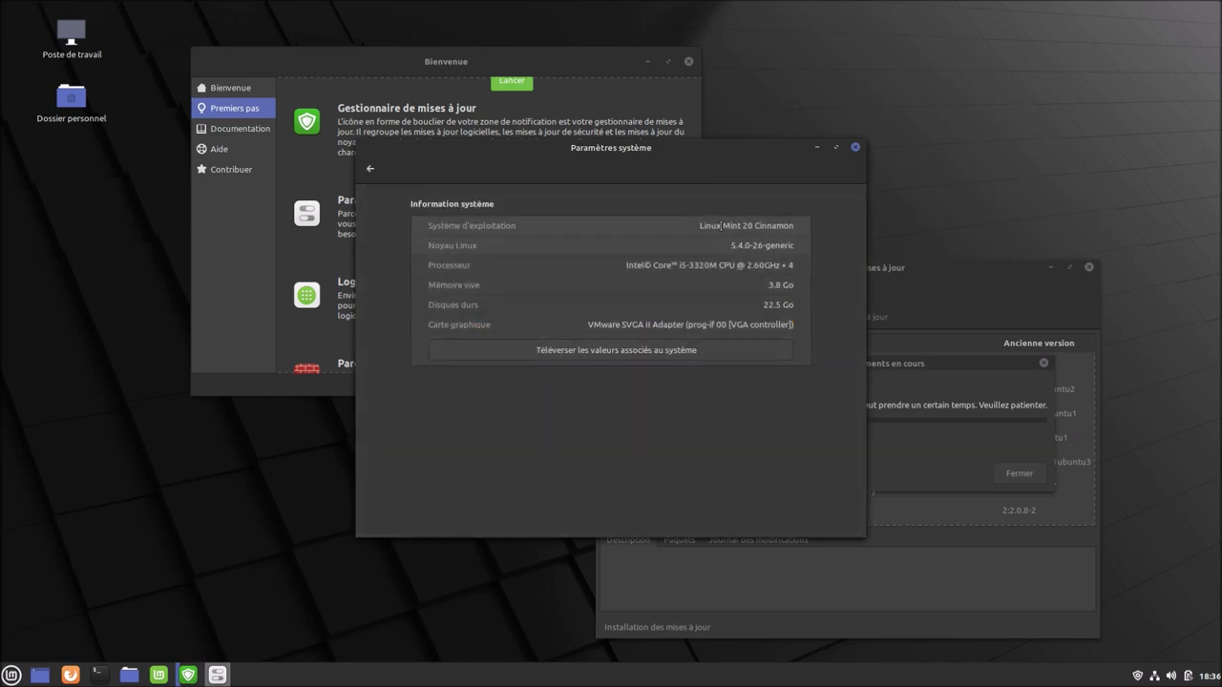
left_click(371, 169)
scroll(600, 286, "up", 5)
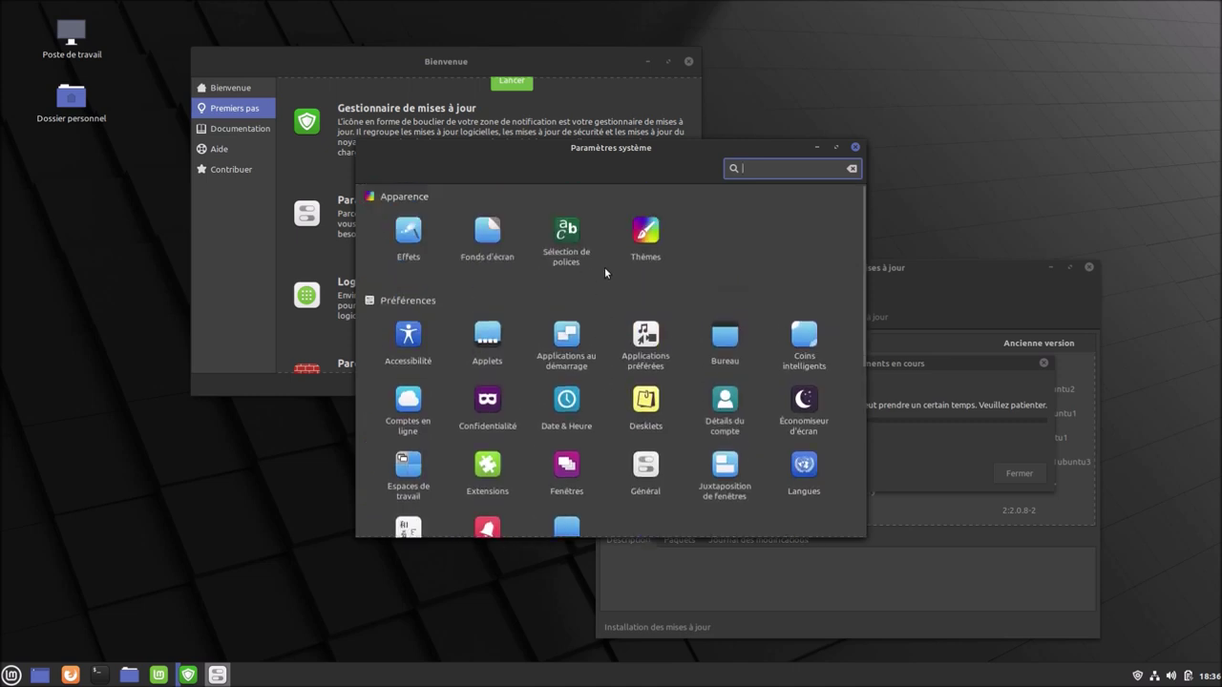
left_click(855, 148)
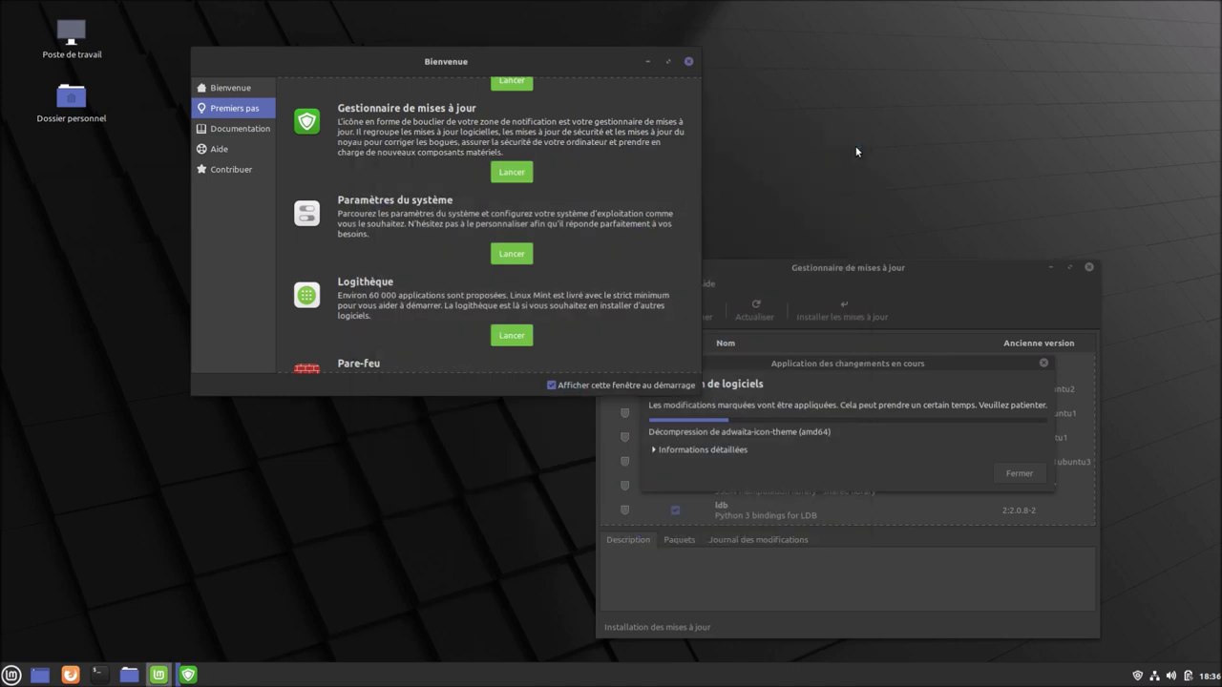
Show the detailed information of the update installation and move its window clear of the welcome window
left_click(687, 448)
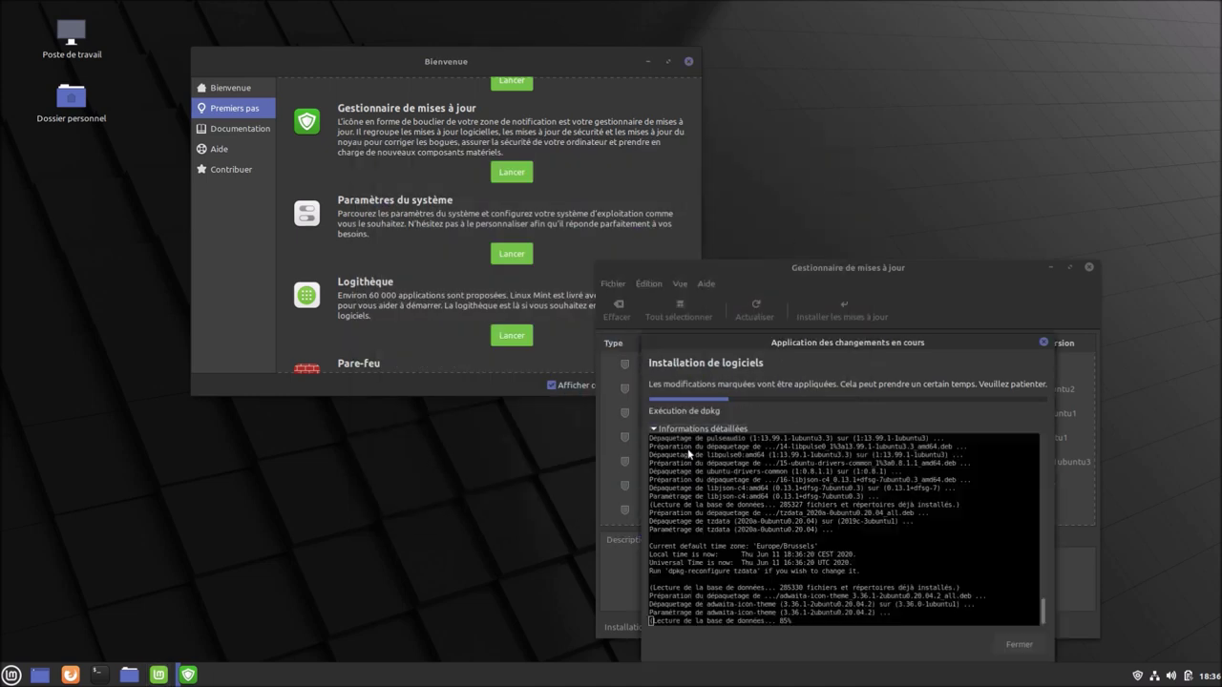
left_click_drag(790, 344, 909, 182)
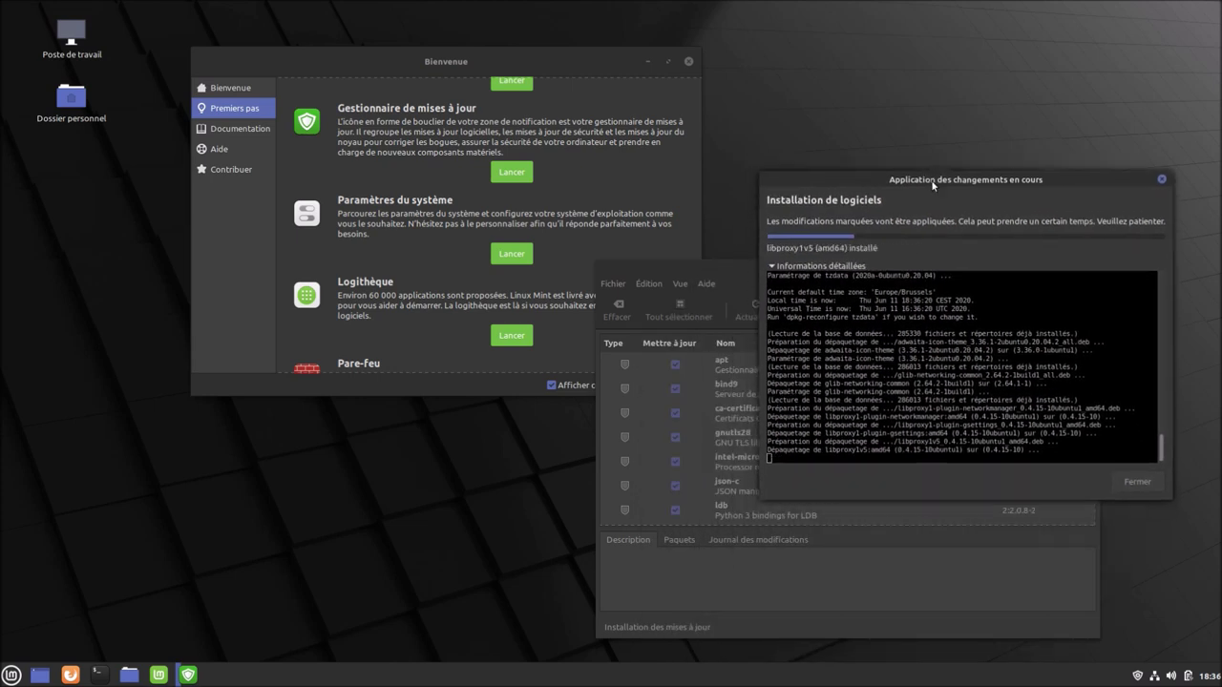
Open the Logithèque from the welcome window, review its options and the Flatpak category, and close it
scroll(405, 224, "down", 2)
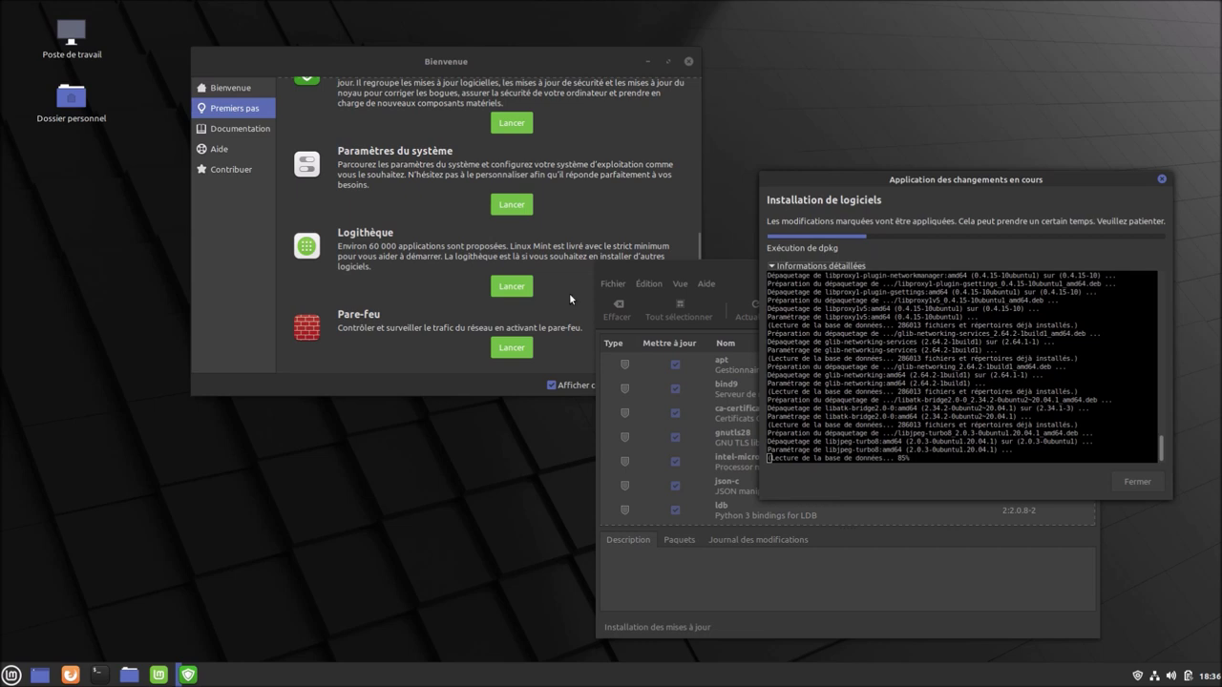
left_click(502, 293)
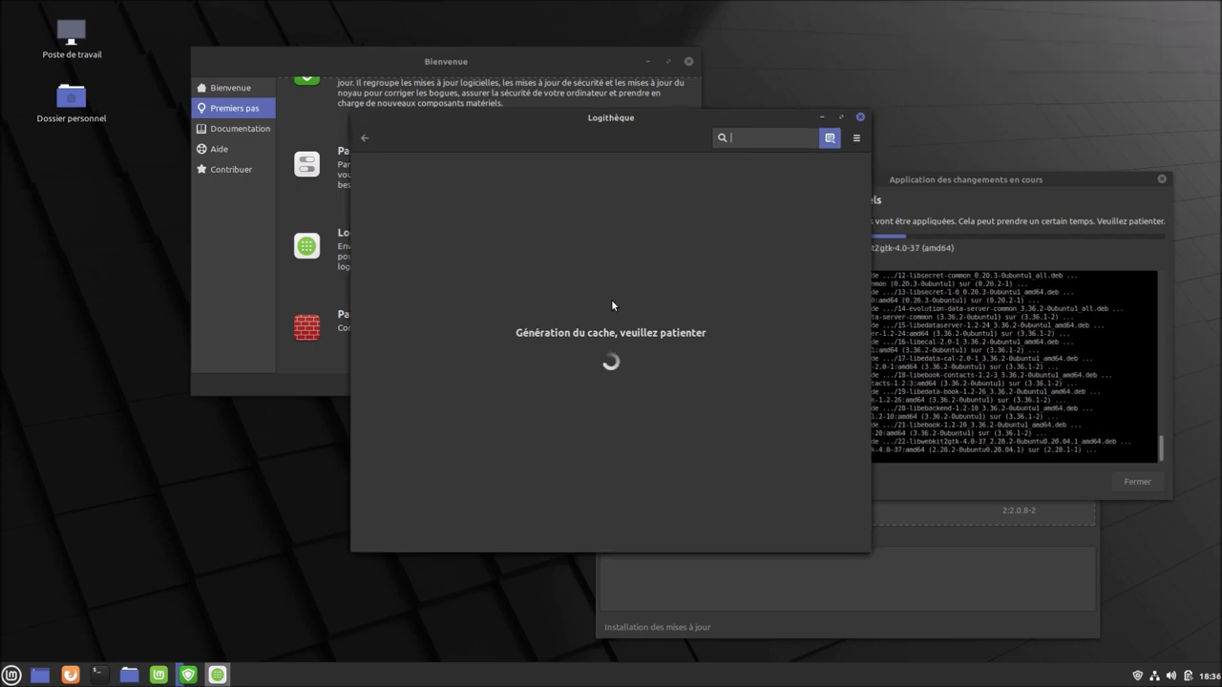
left_click(856, 139)
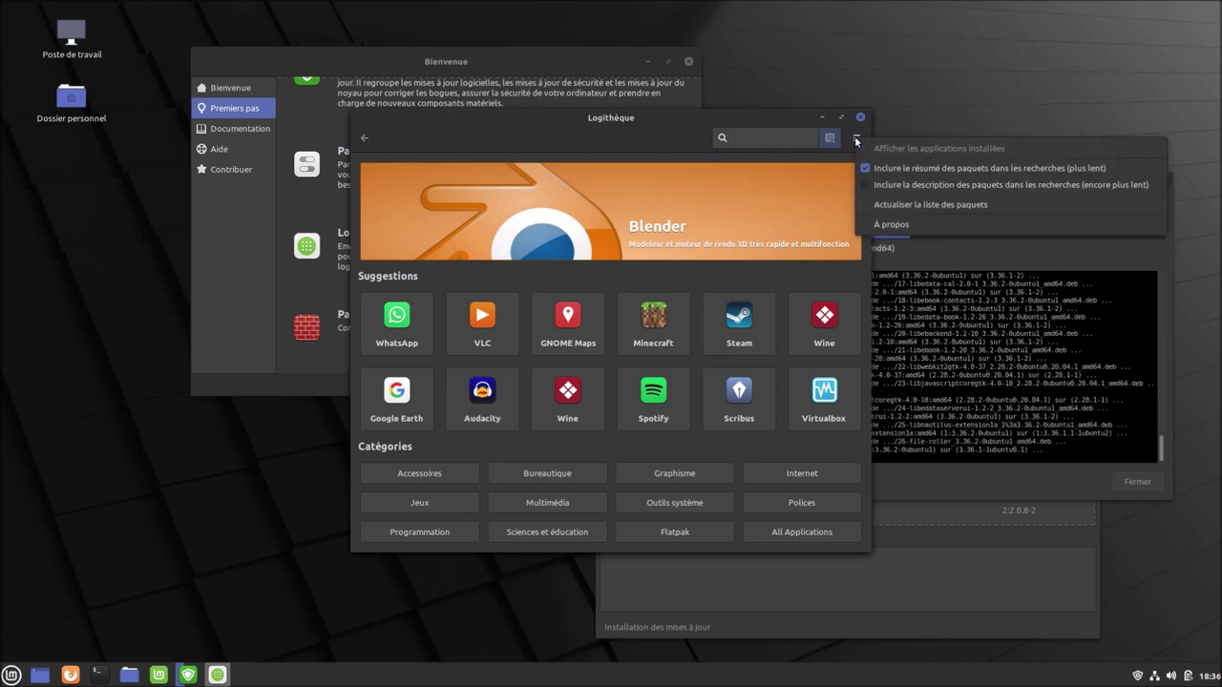
left_click(656, 141)
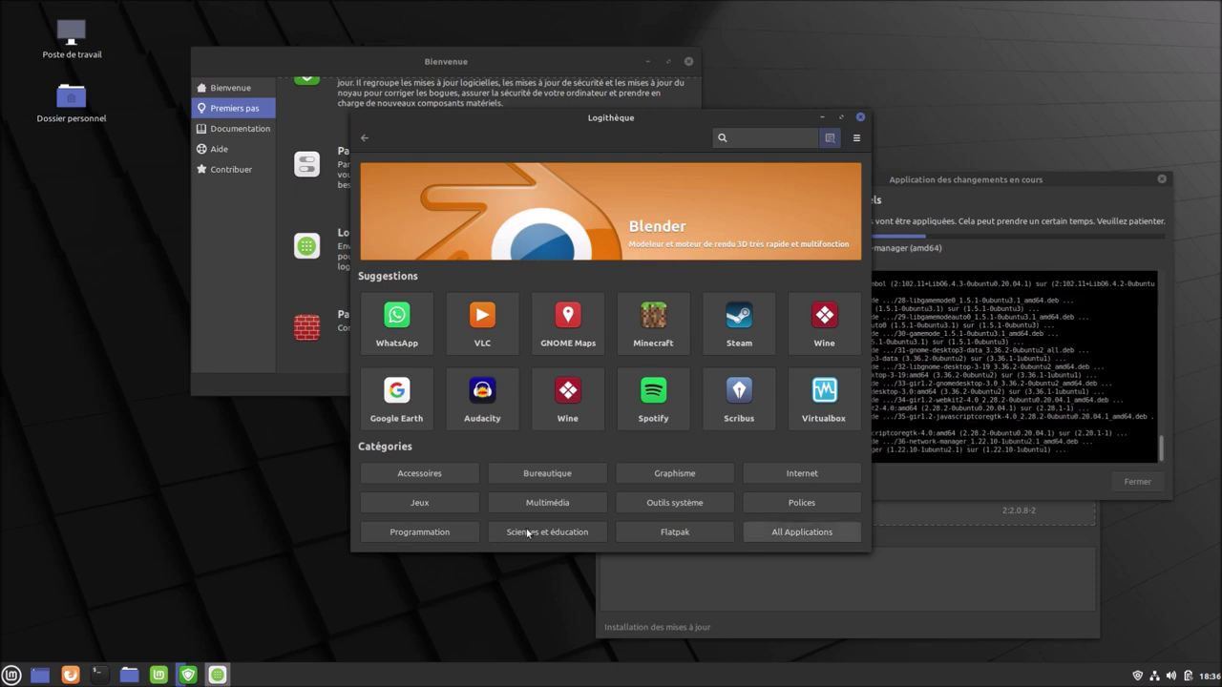
left_click(675, 533)
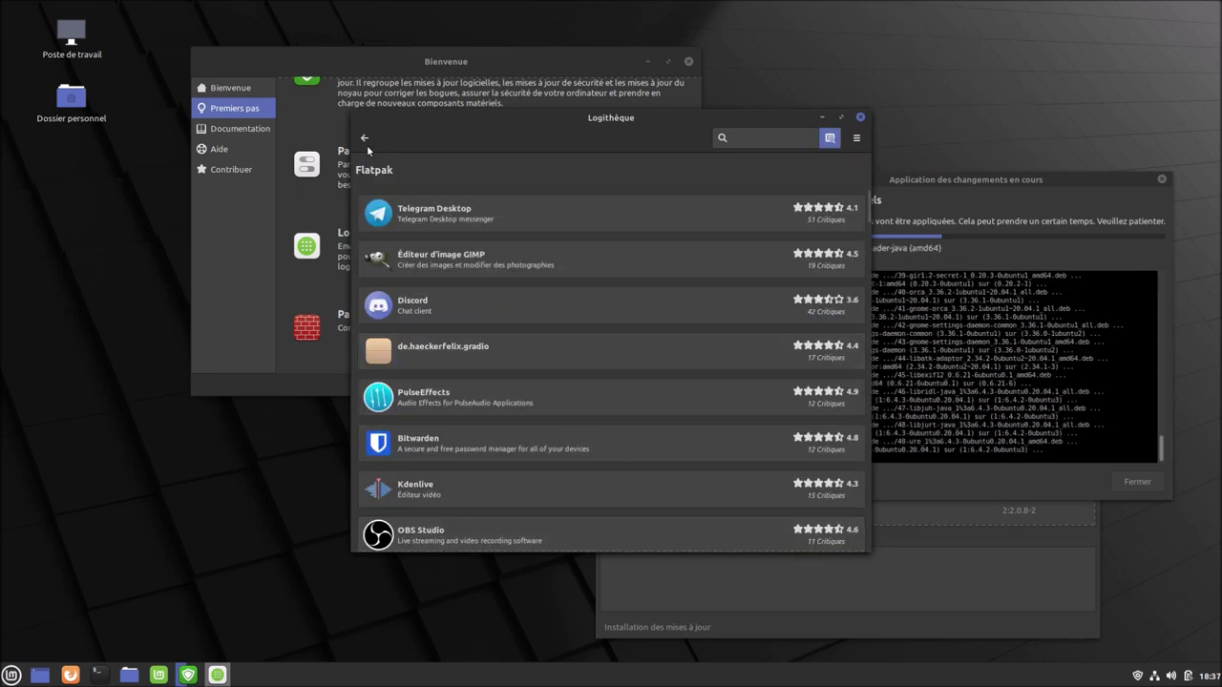
left_click(364, 137)
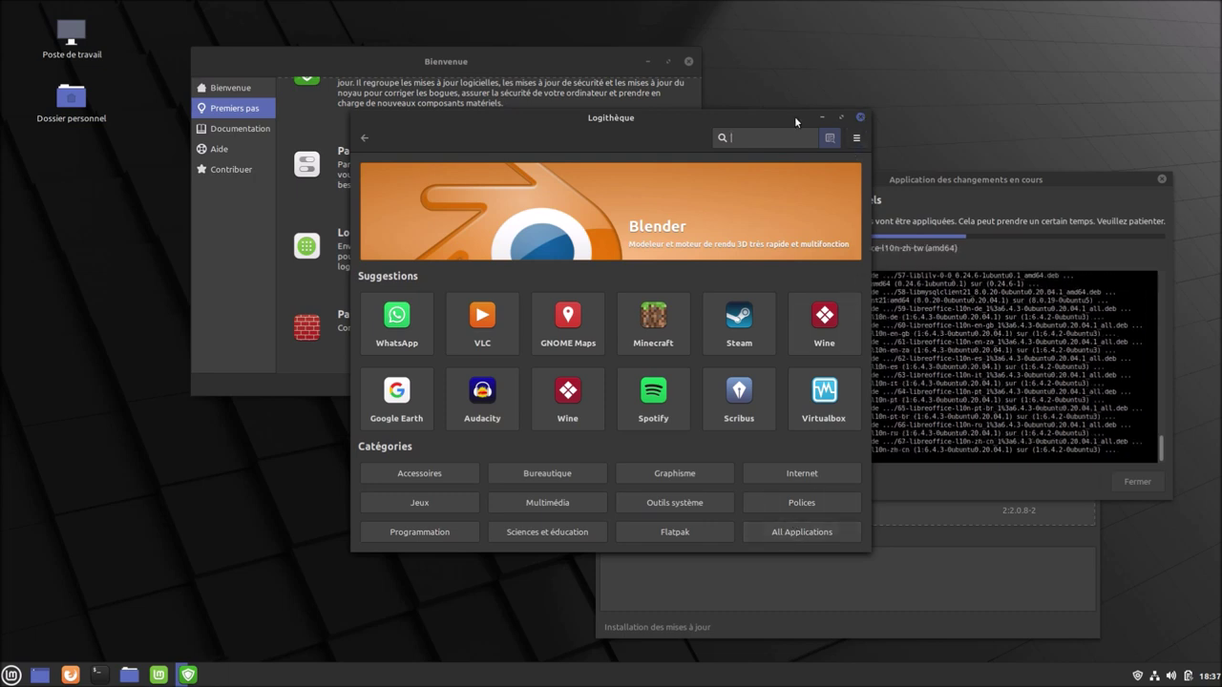
left_click(861, 118)
Open the firewall configuration from the welcome window, authenticating with the account password, view its settings and close it
left_click(513, 349)
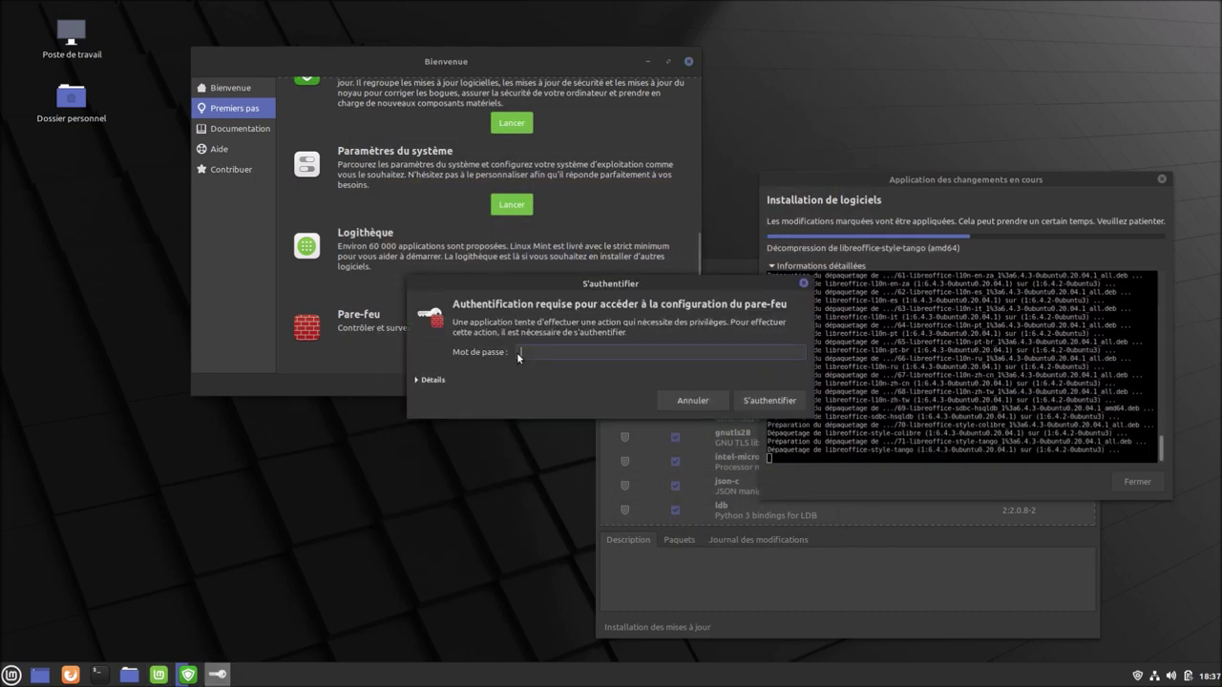
type("•")
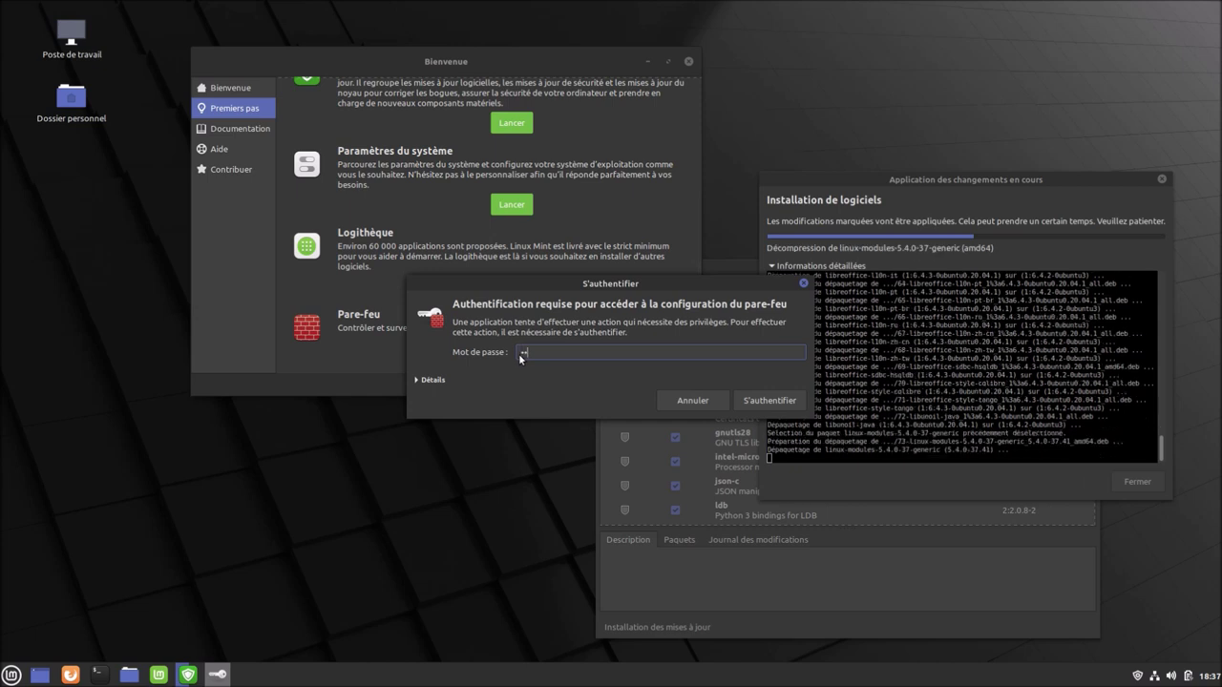
type("•")
key("Return")
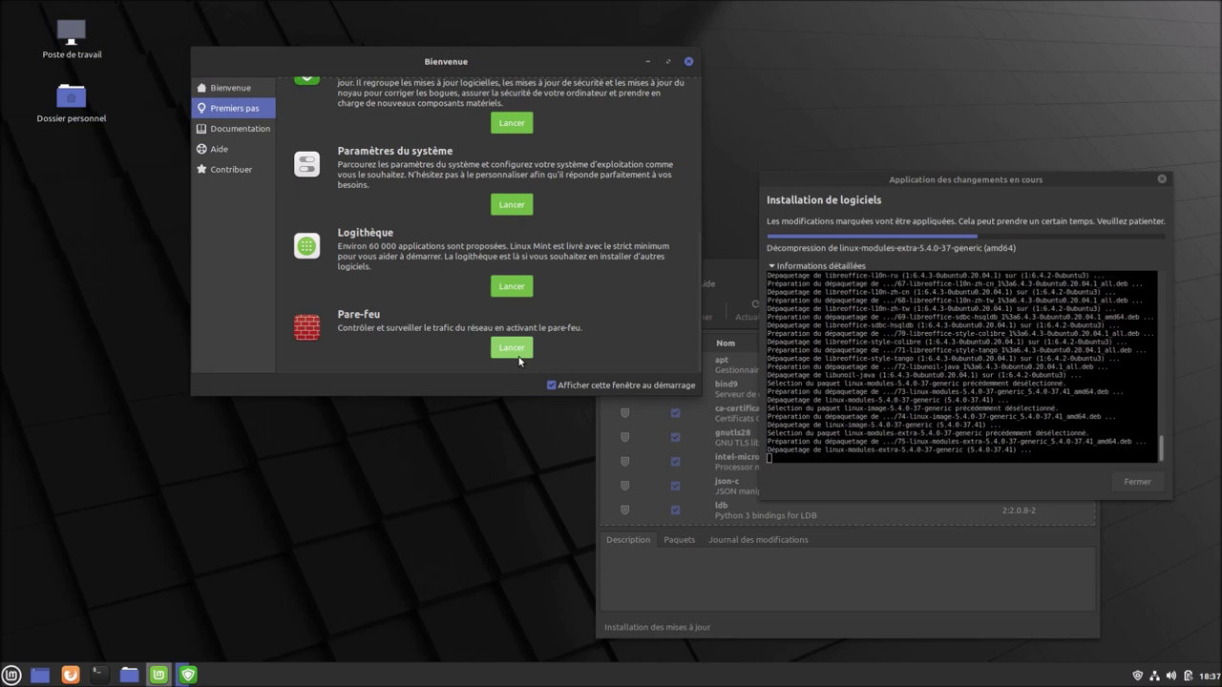
left_click(518, 355)
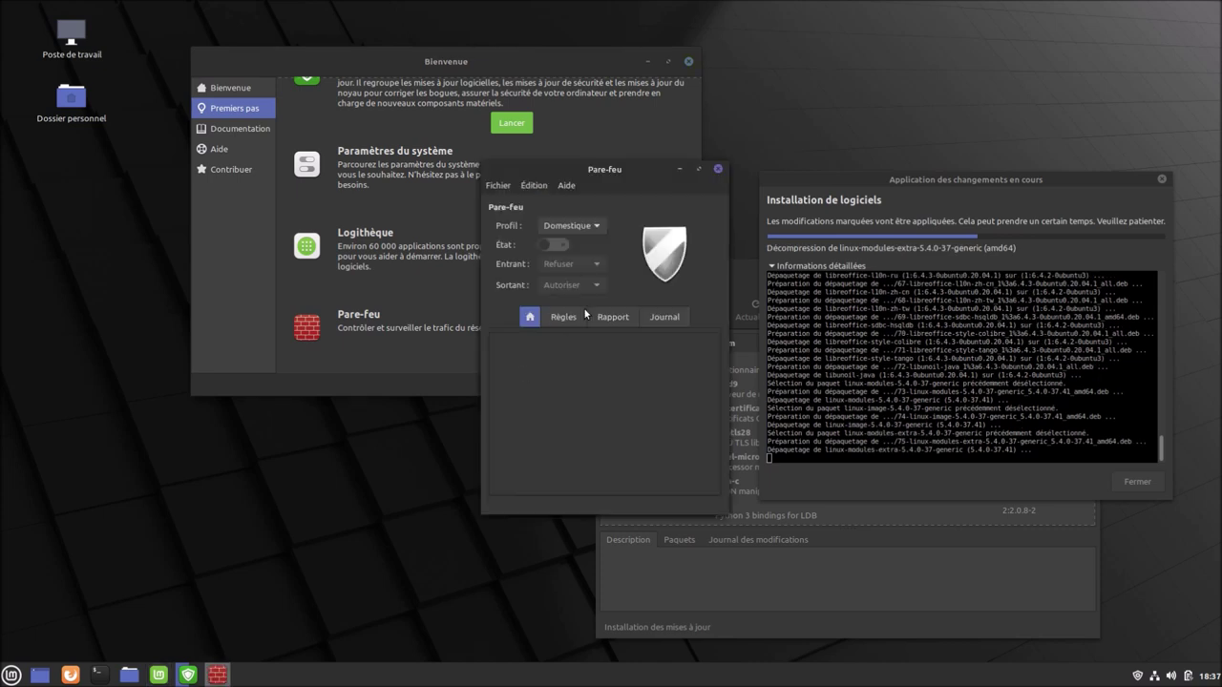
left_click(717, 170)
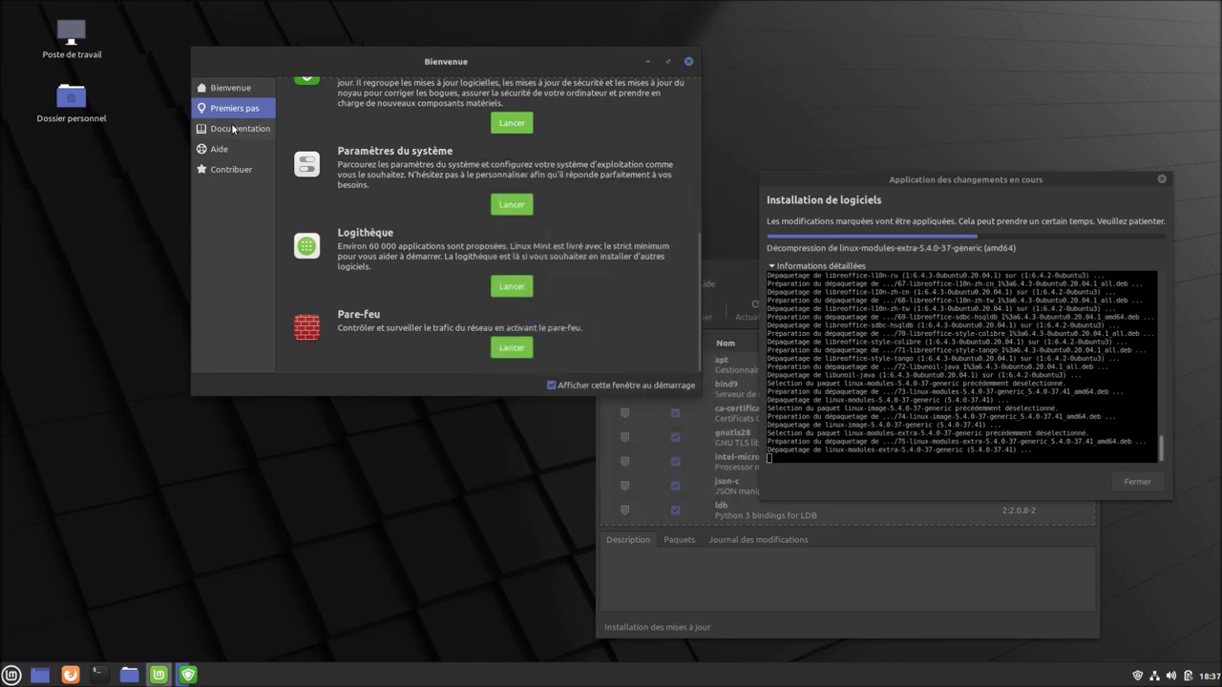
Open the Linux Mint documentation website from the welcome window's Documentation page
left_click(234, 128)
left_click(512, 151)
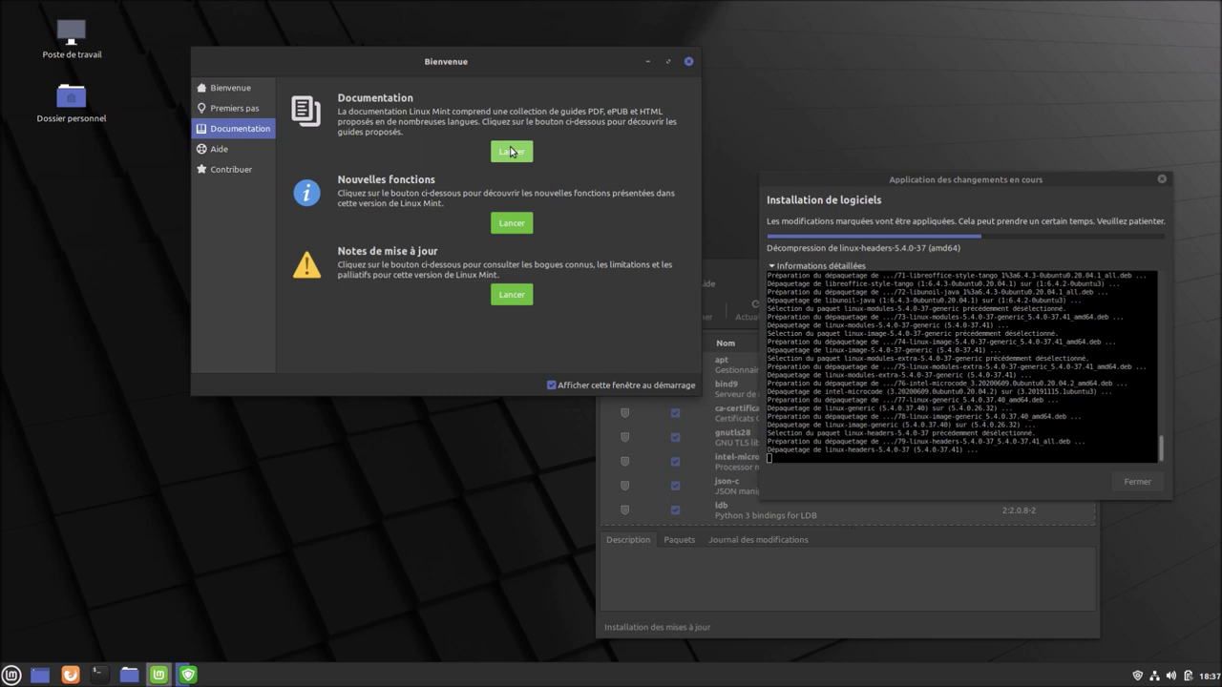
left_click(510, 150)
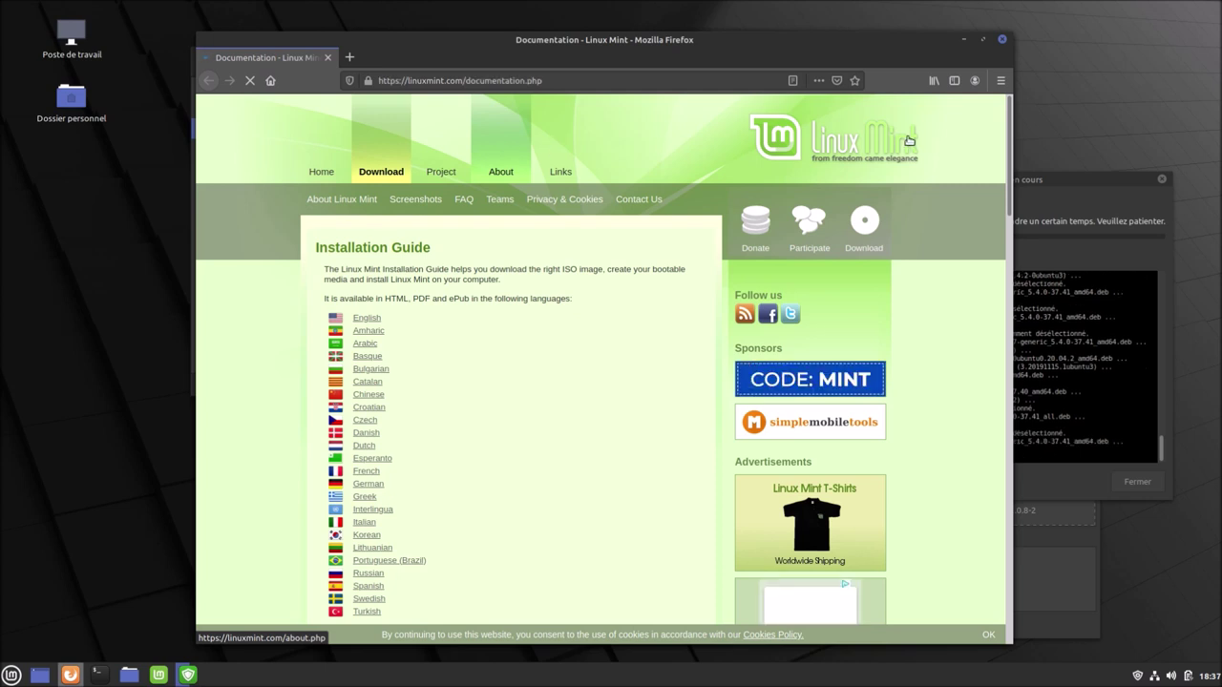
Check the browser's version in the À propos de Firefox information, close it and minimize the browser
left_click(1000, 82)
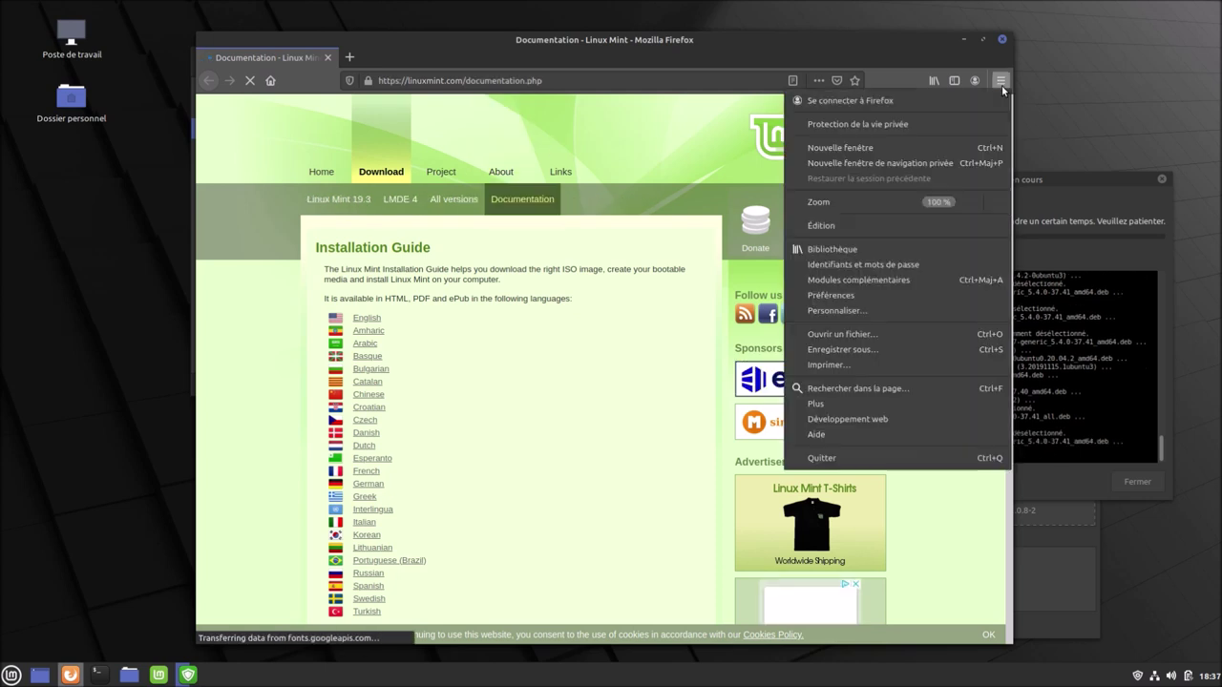
left_click(913, 438)
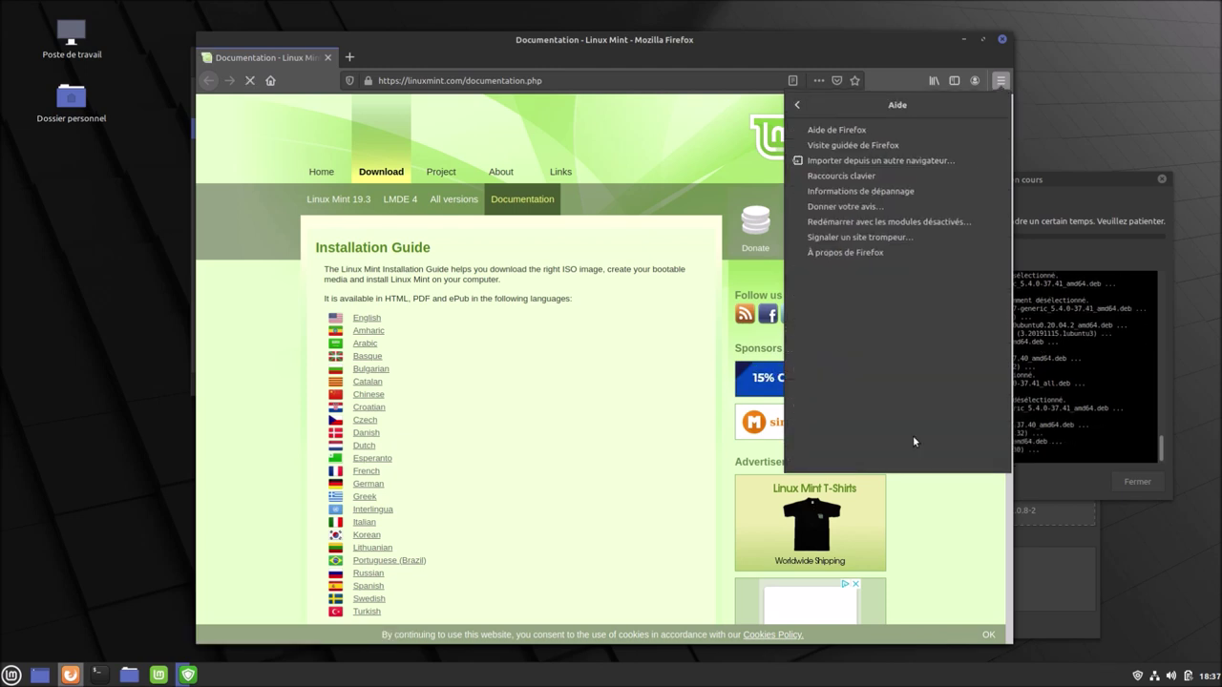
left_click(868, 253)
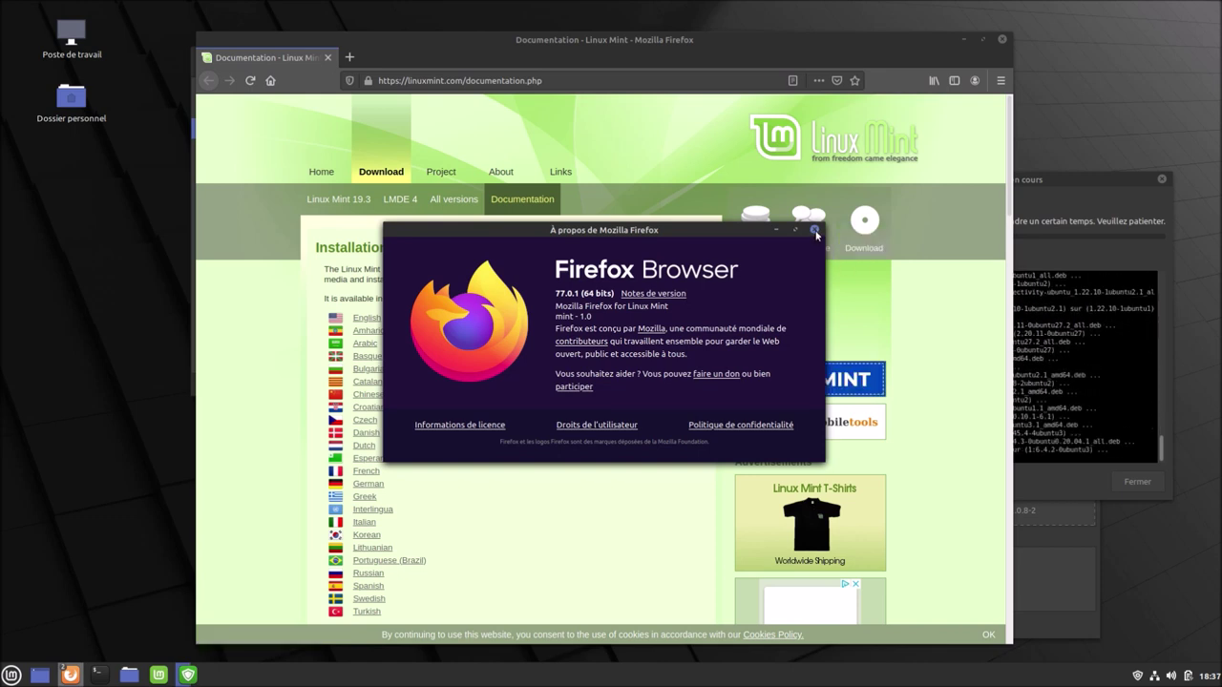
left_click(815, 230)
left_click(966, 39)
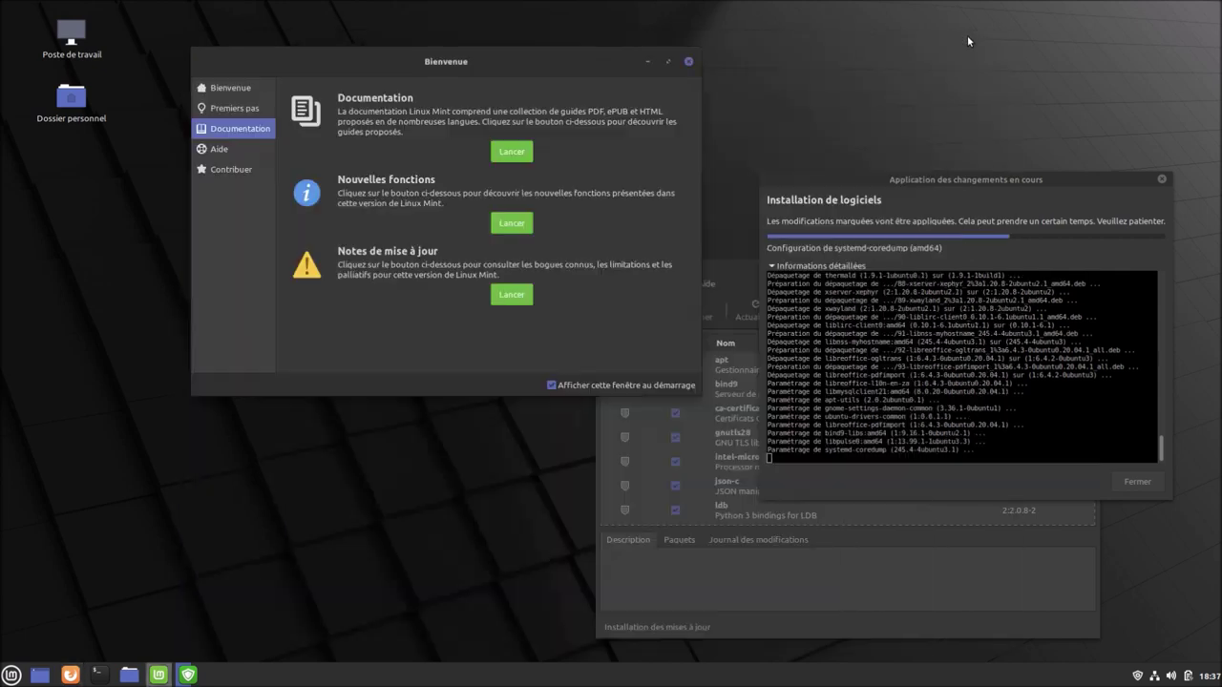
Open the Nouvelles fonctions web page from the welcome window, close the documentation tab, reload the page and minimize the browser
left_click(509, 224)
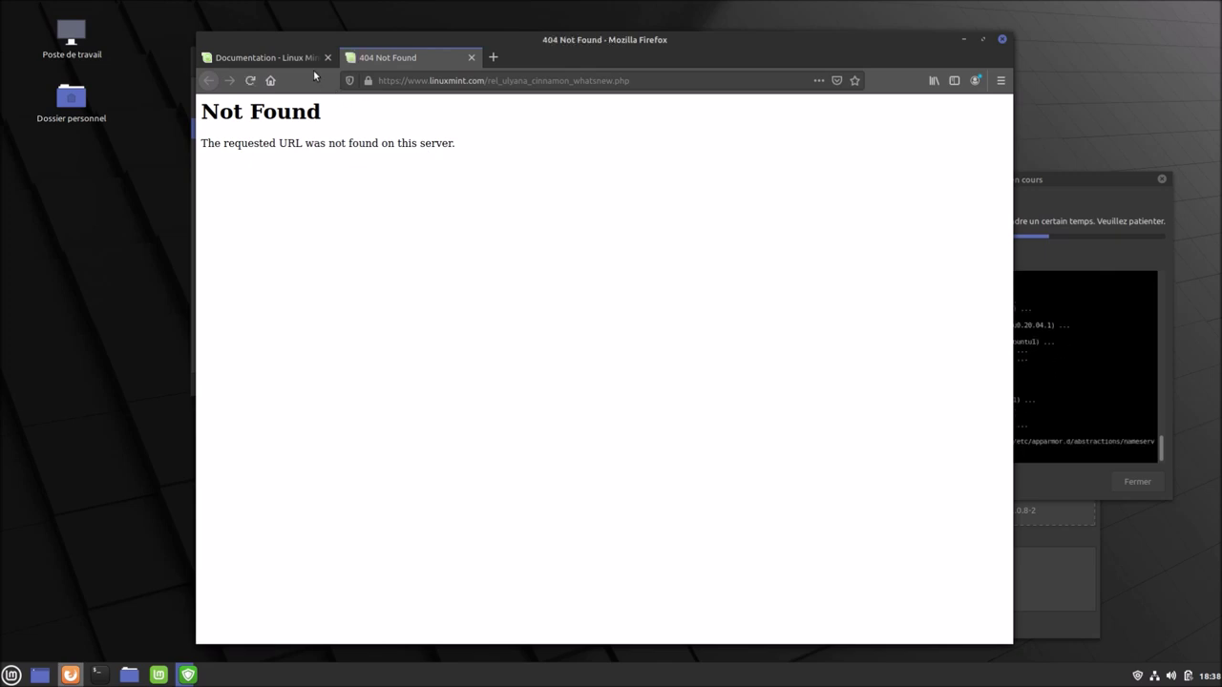
left_click(321, 59)
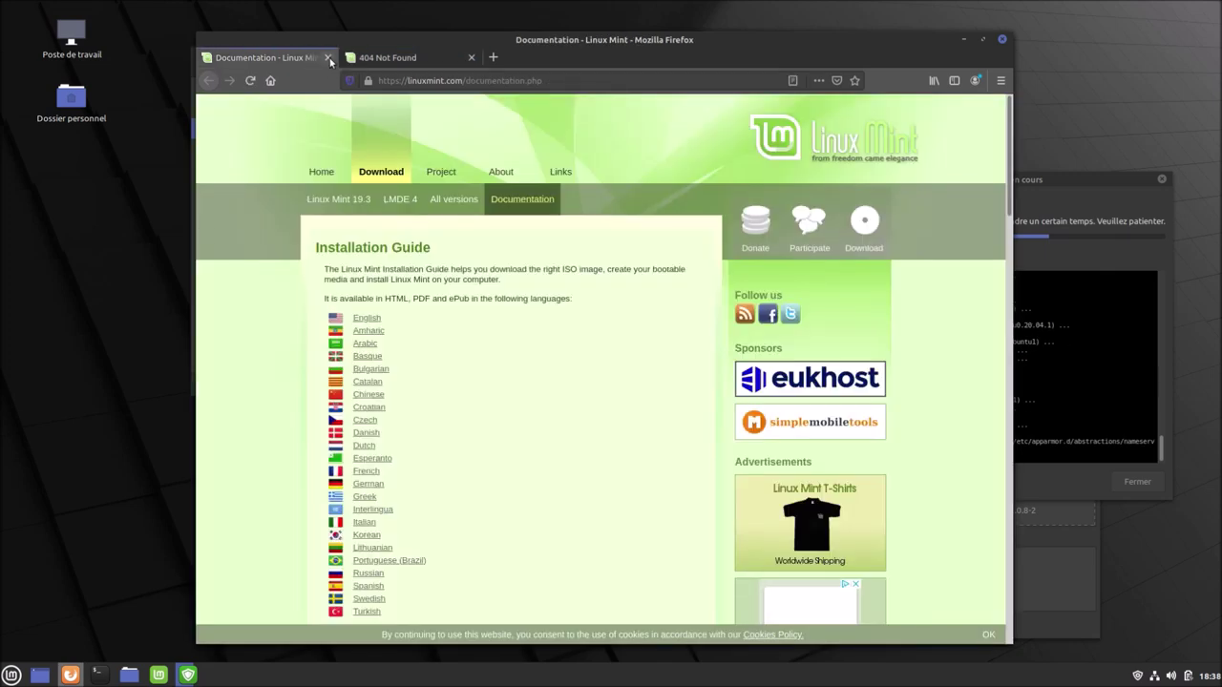
left_click(328, 58)
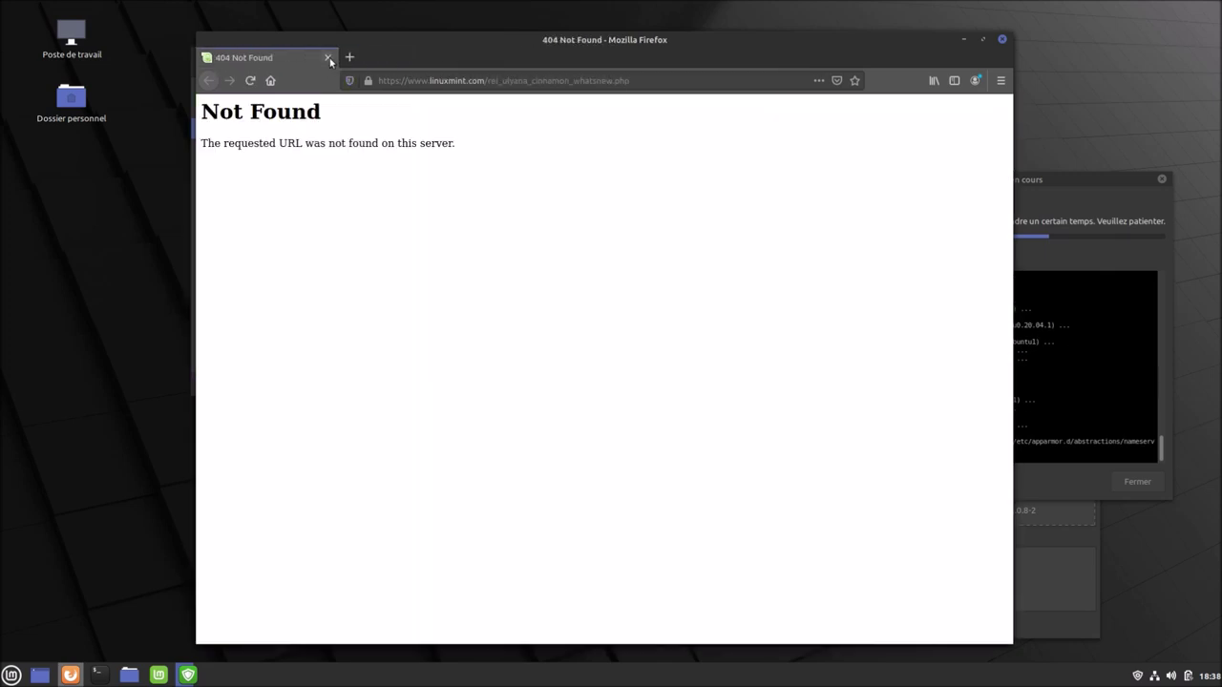
left_click(251, 81)
left_click(251, 81)
left_click(963, 40)
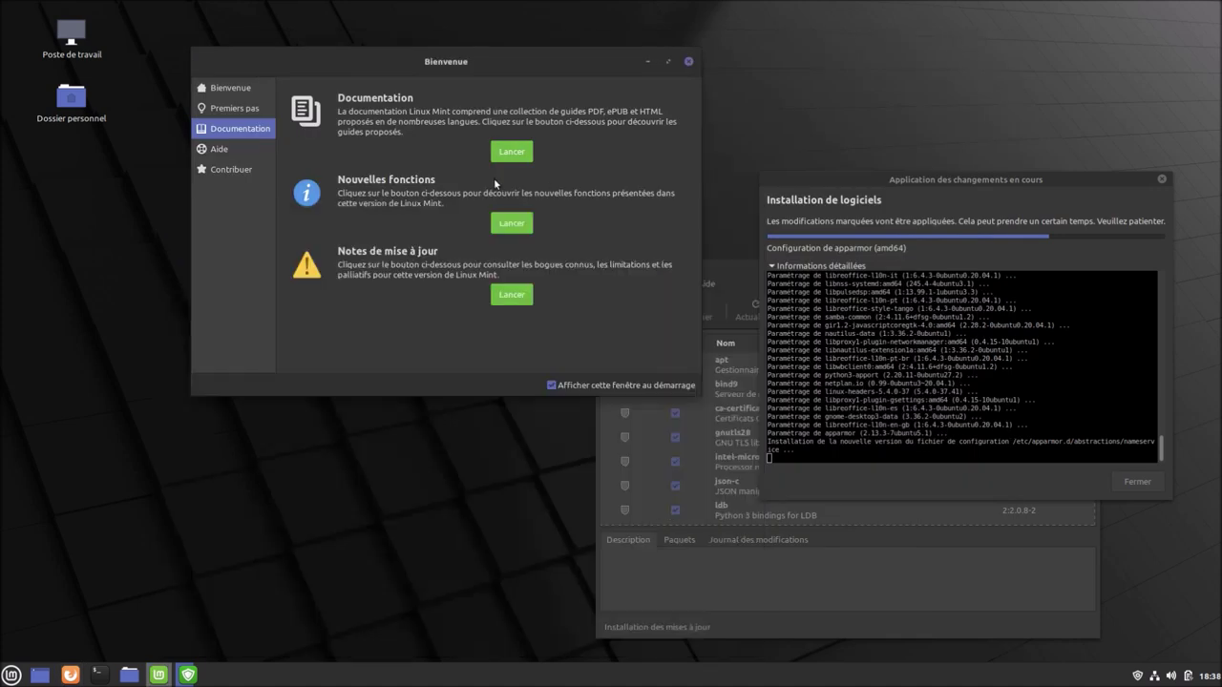
Open the Notes de mise à jour web page from the welcome window, compare both tabs and close the browser with all its tabs
left_click(503, 295)
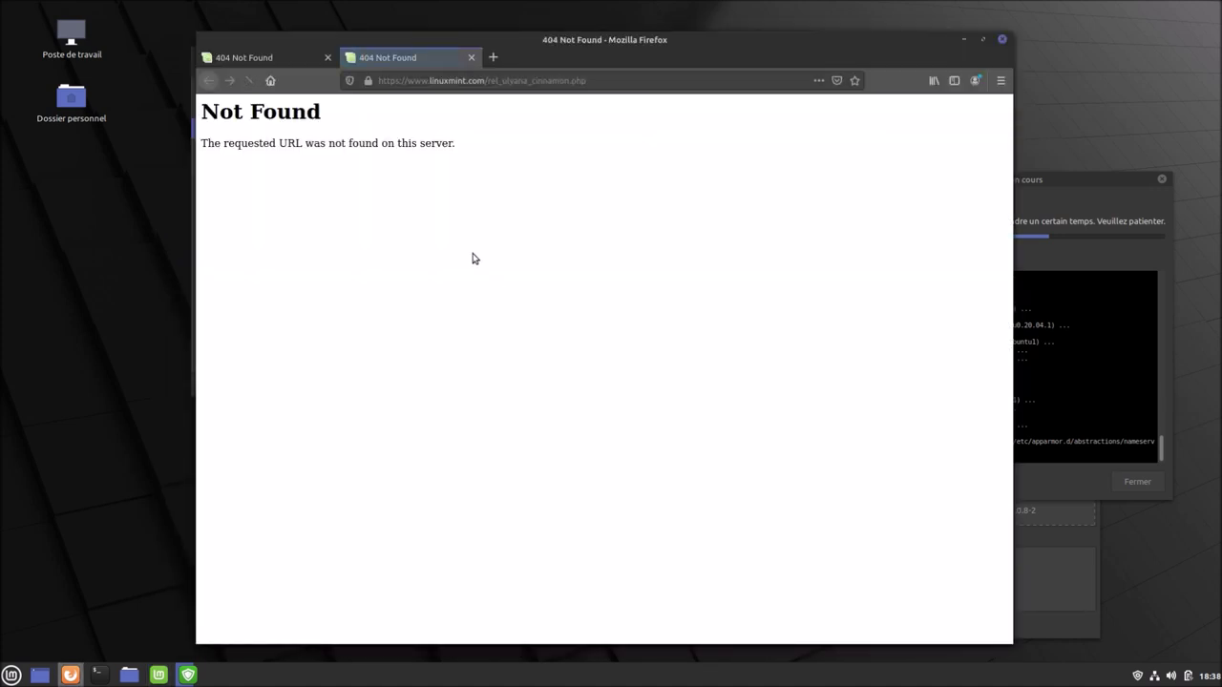
left_click(295, 58)
left_click(418, 57)
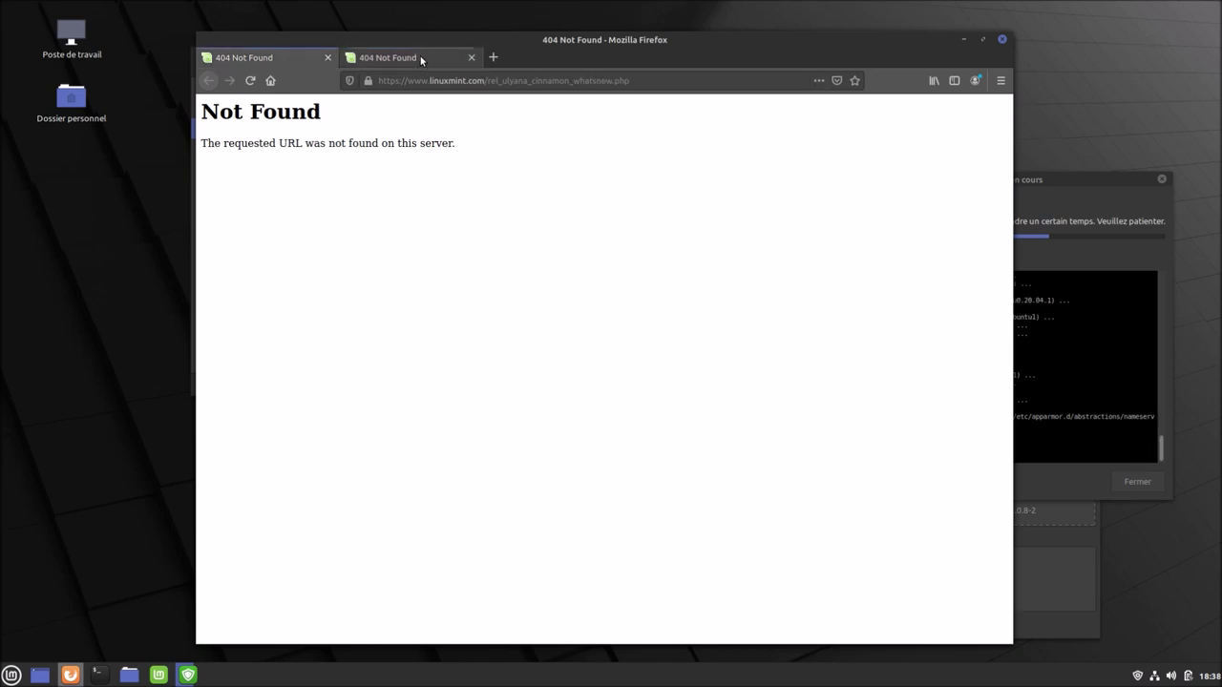
left_click(1002, 42)
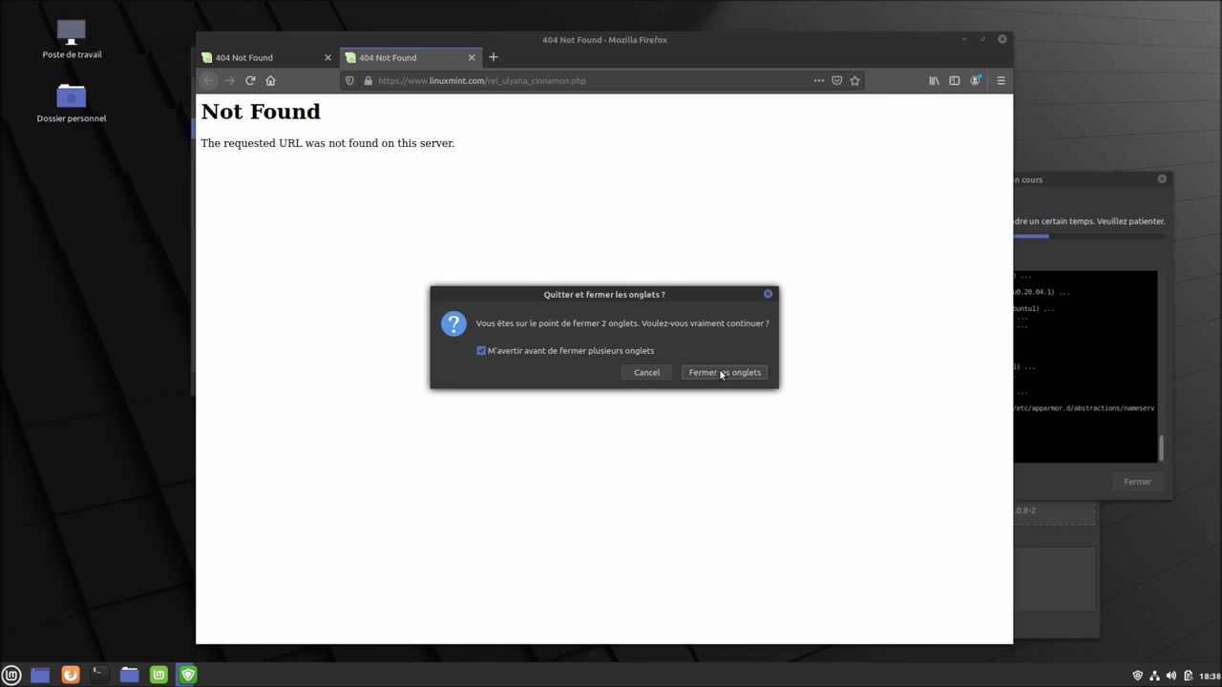
left_click(722, 374)
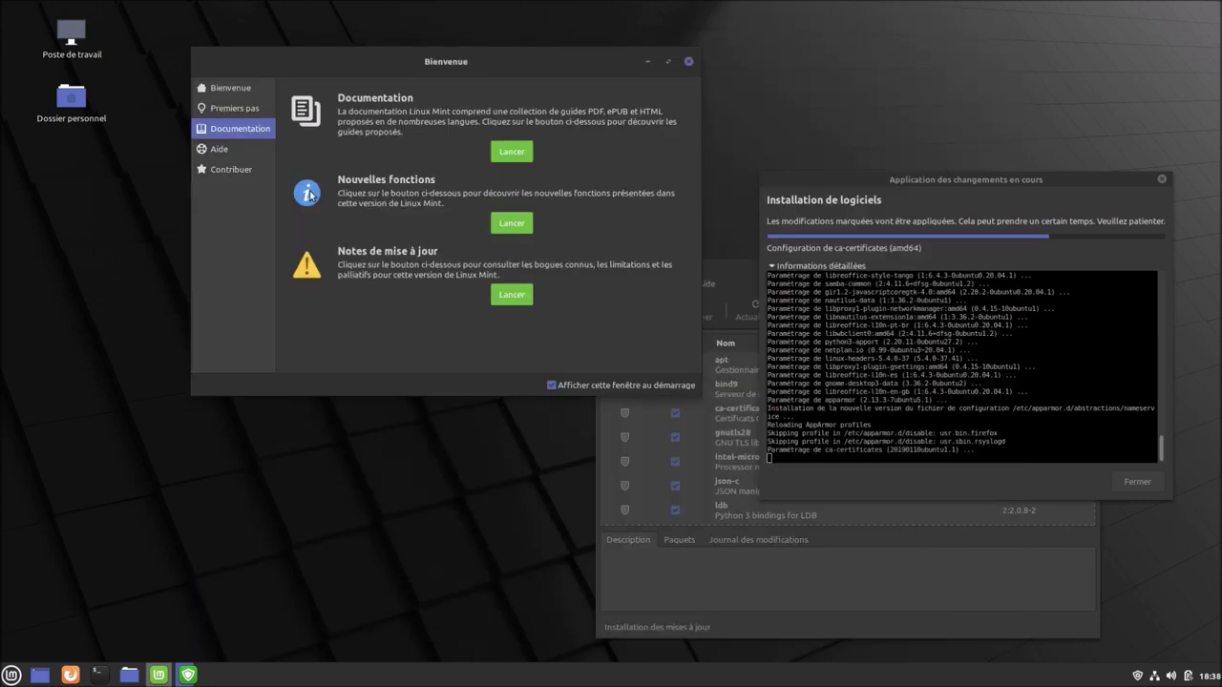
View the welcome window's Aide and Contribuer pages and close the window
left_click(242, 151)
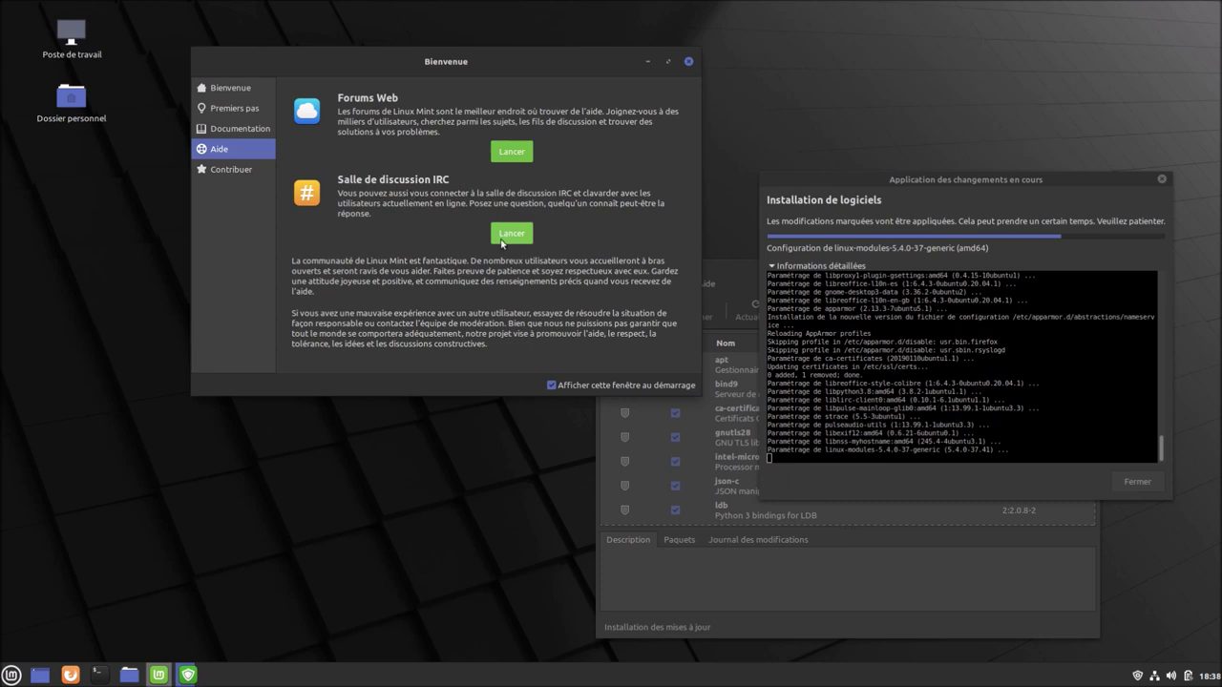
left_click(246, 170)
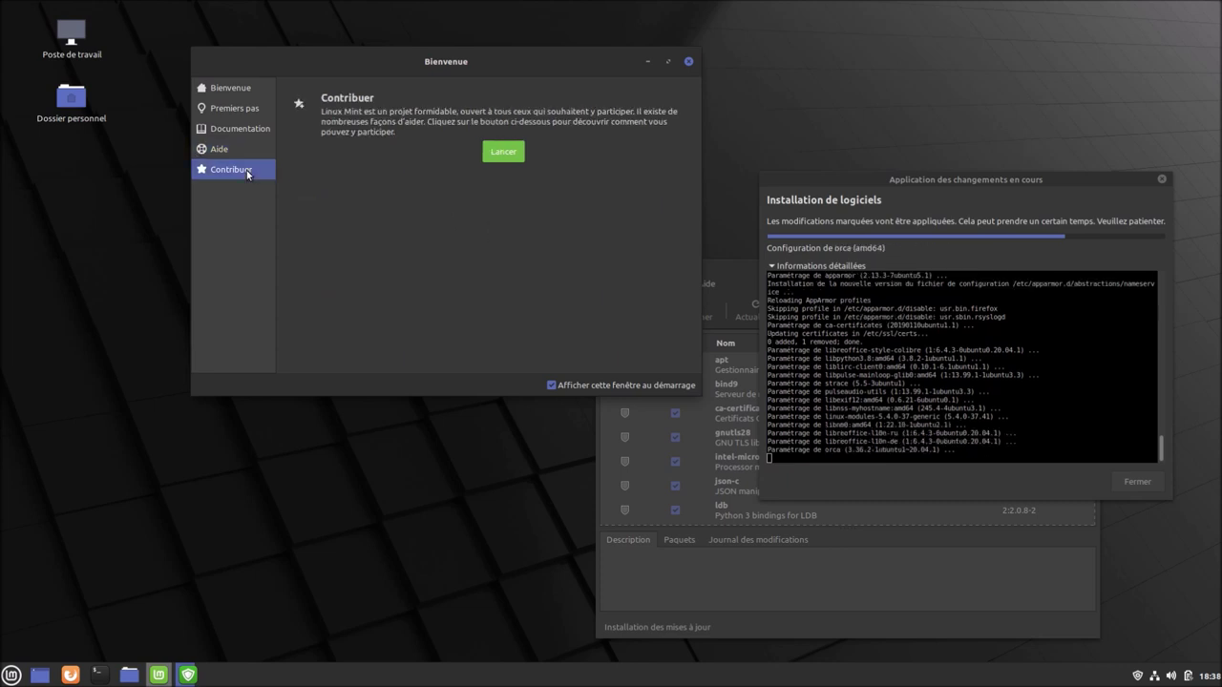
left_click(689, 63)
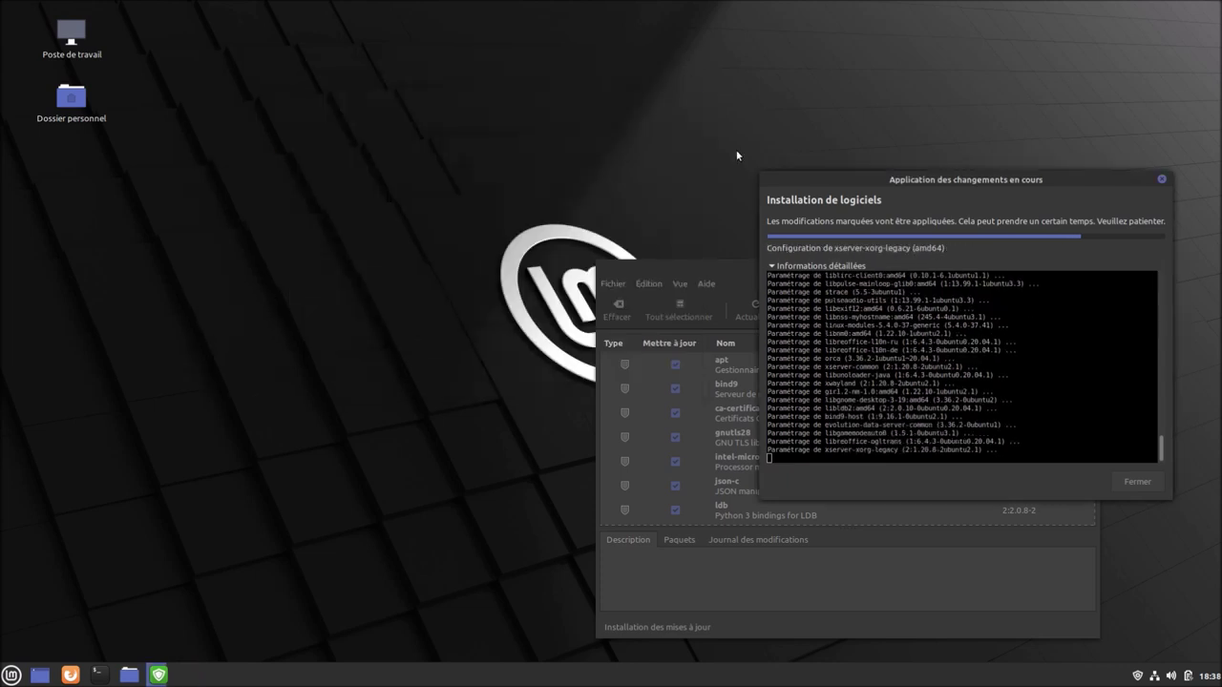
Move the update manager clear of the installation window and close it once the updates are installed
left_click_drag(723, 278, 320, 153)
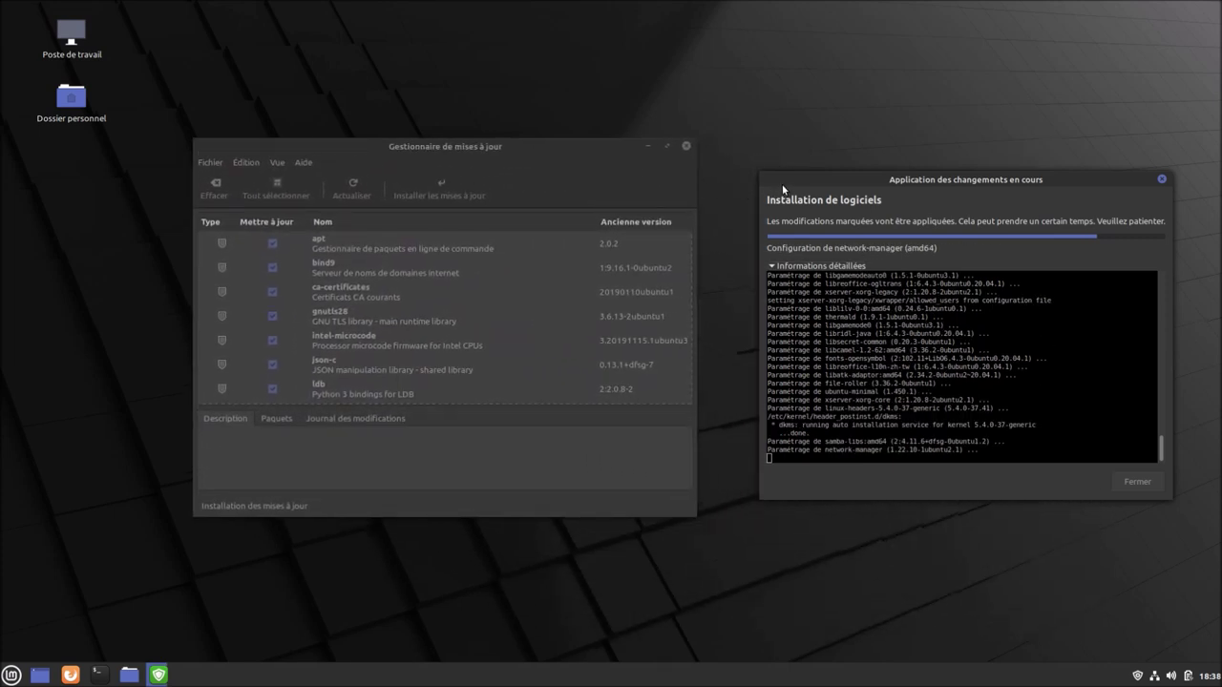
mouse_move(776, 176)
left_mouse_down()
mouse_move(731, 165)
mouse_move(774, 171)
left_mouse_up()
right_click(733, 172)
left_click(740, 138)
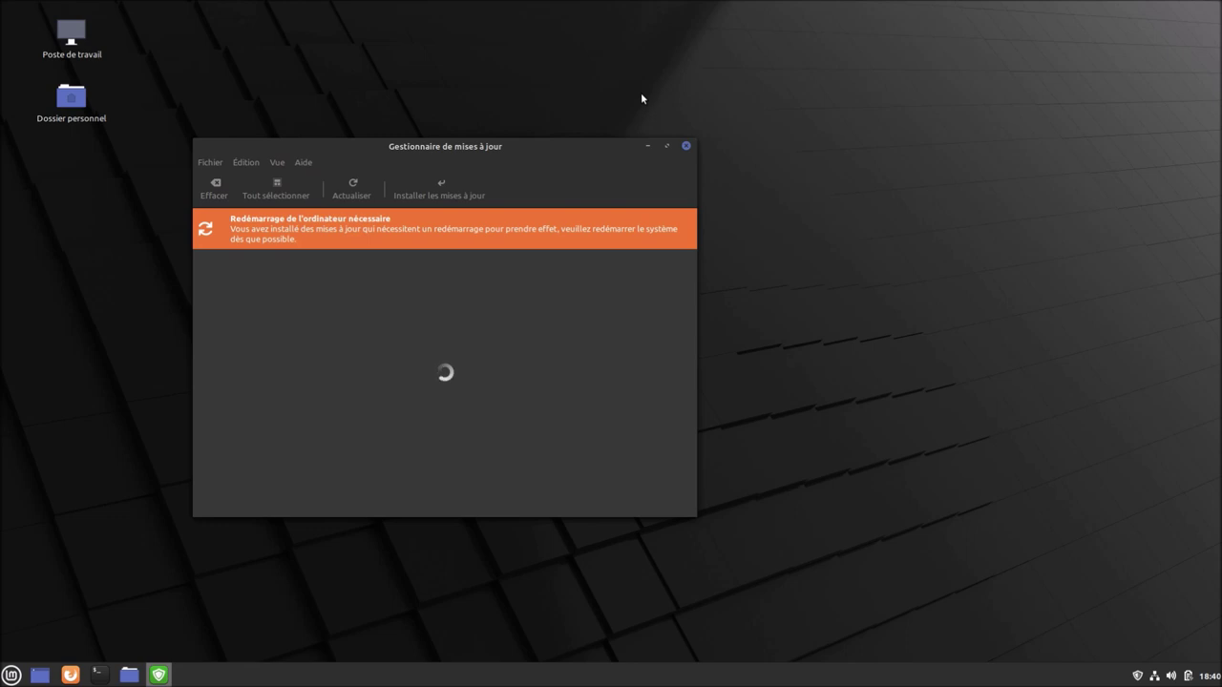
left_click_drag(595, 143, 776, 131)
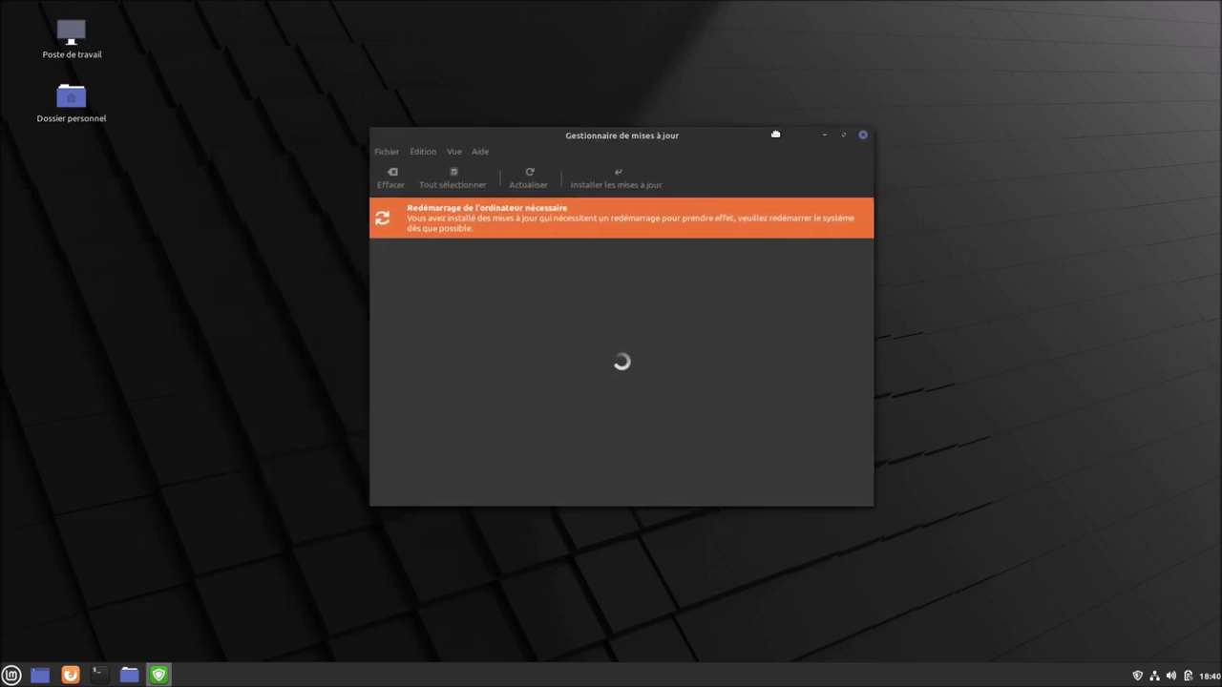
left_click(867, 134)
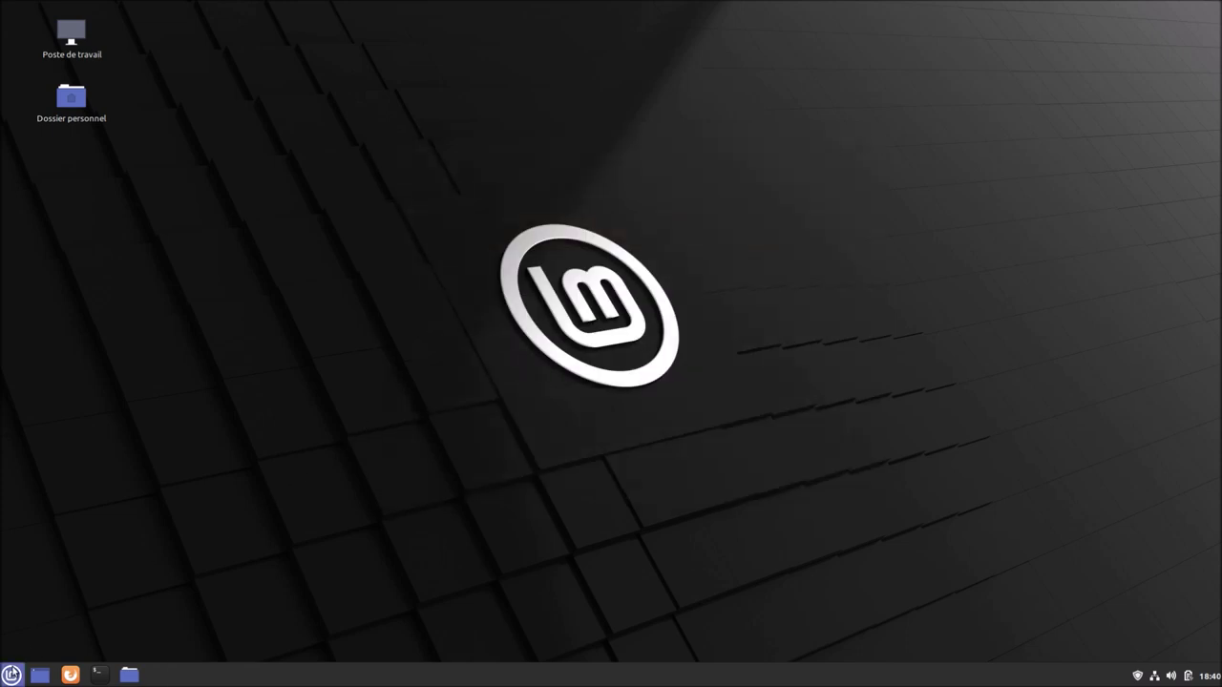
Restart the Linux Mint virtual machine
left_click(11, 675)
left_click(32, 611)
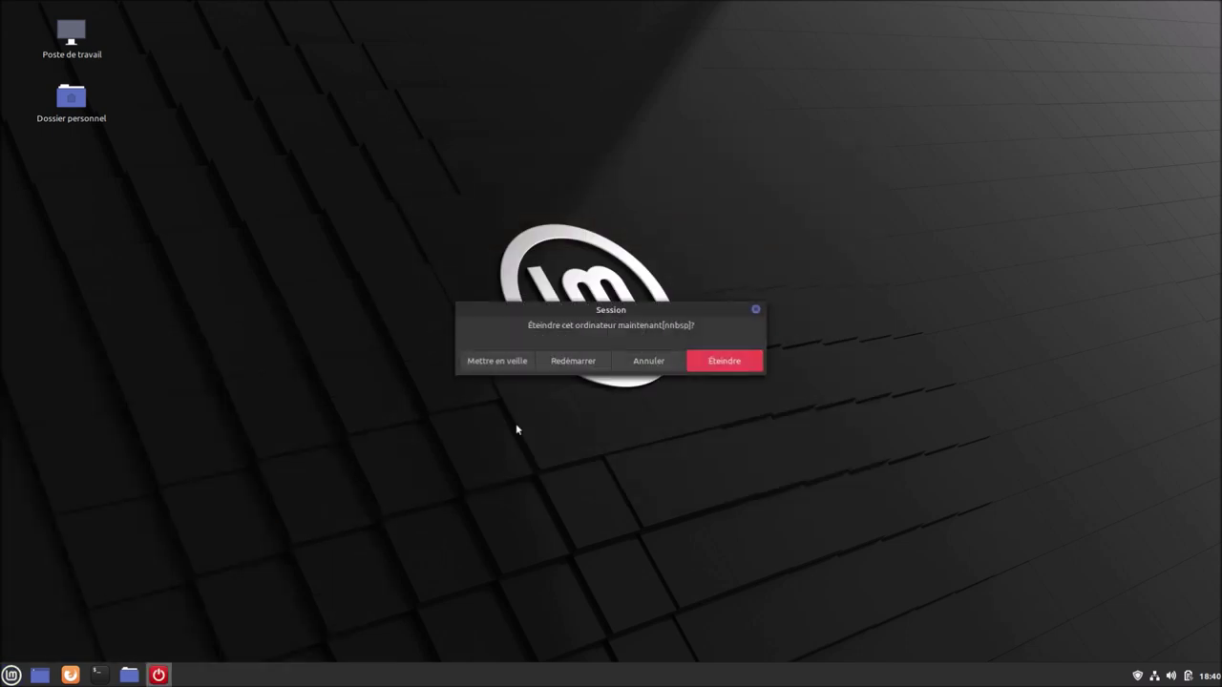
left_click(565, 360)
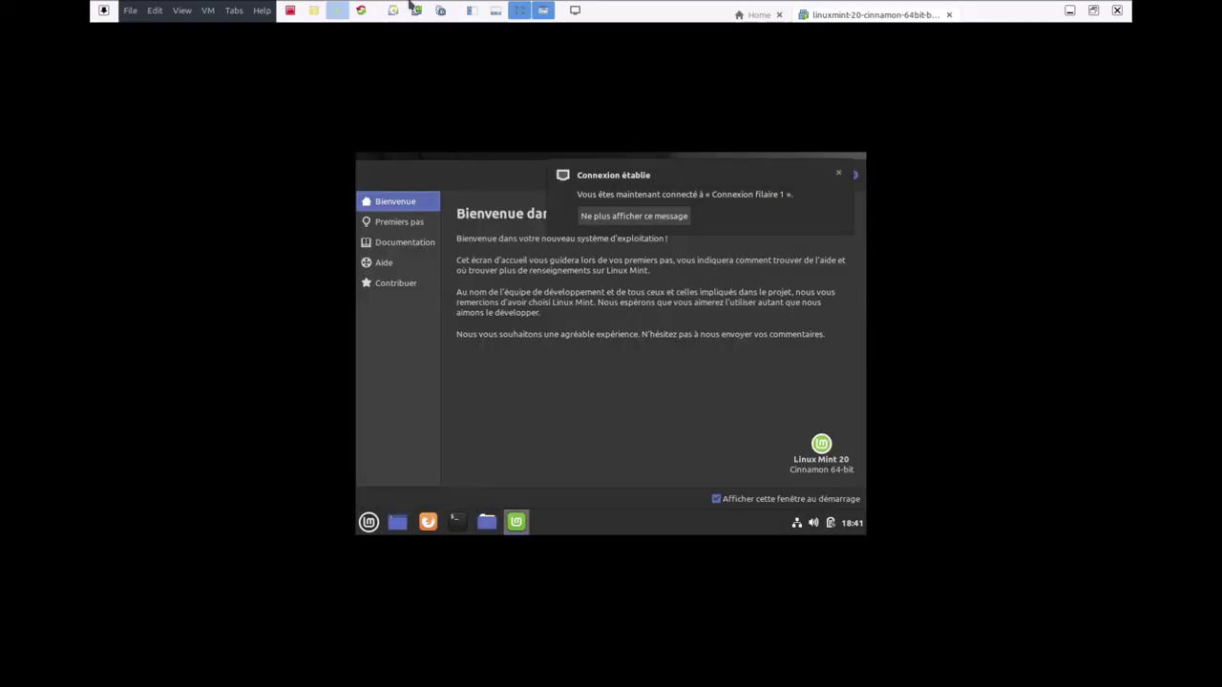
Take the virtual machine out of full screen and back, and fit the guest desktop to the whole screen
left_click(1093, 10)
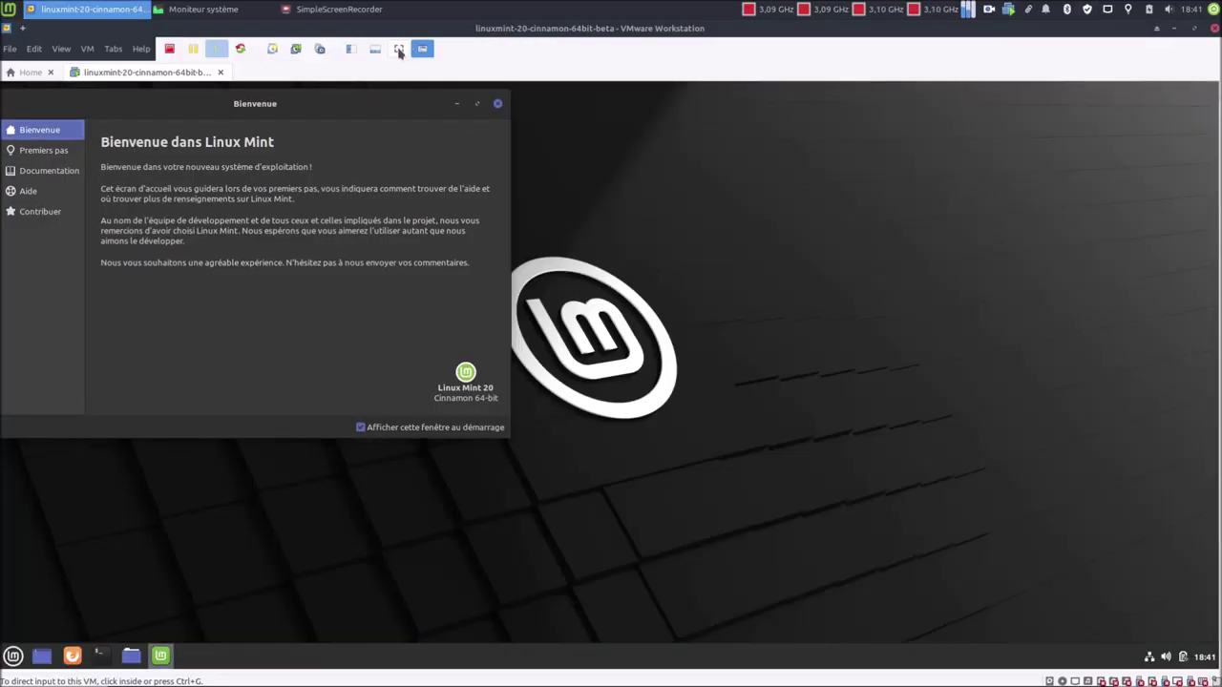
left_click(399, 49)
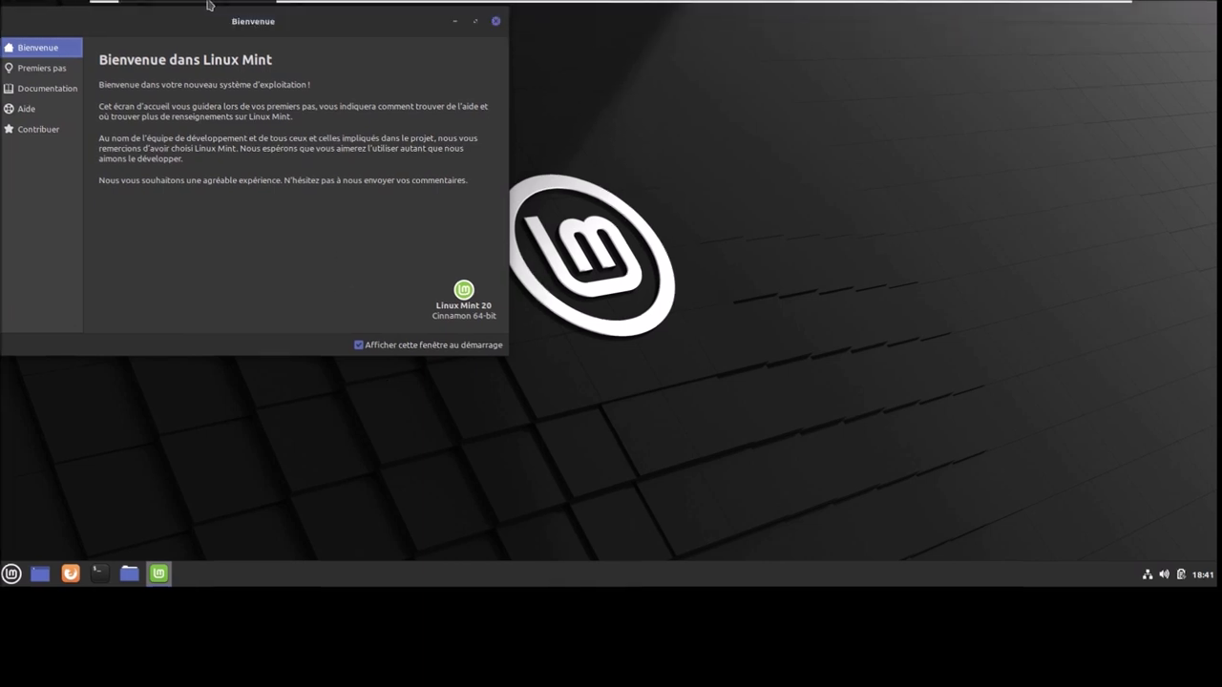
left_click(185, 10)
left_click(199, 59)
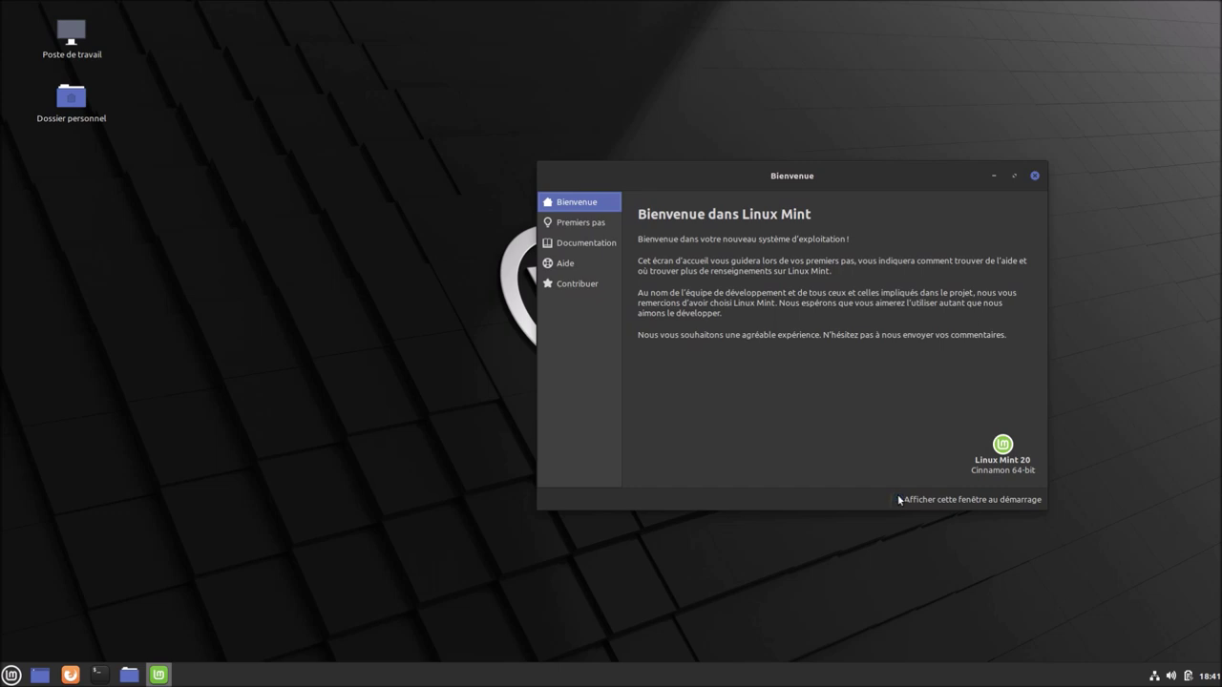
Stop the welcome window from being shown at startup and close it
left_click(1034, 177)
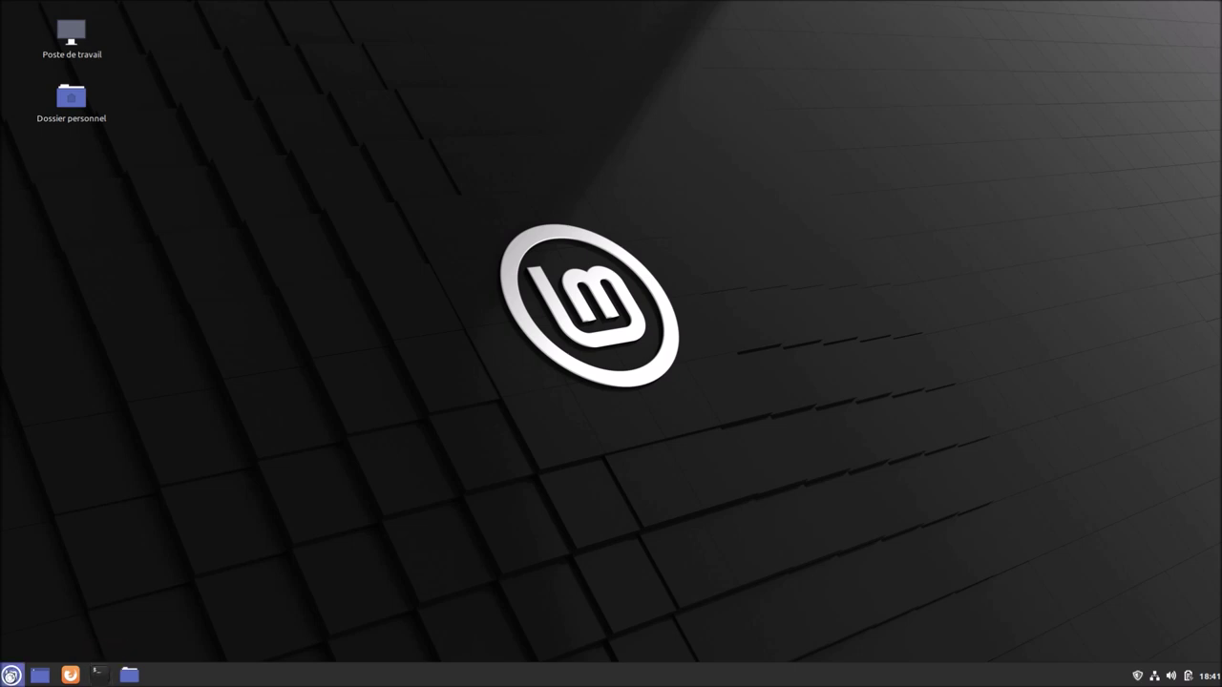
Find and launch the Synaptic package manager, authenticating with the account password
left_click(10, 675)
type("synal")
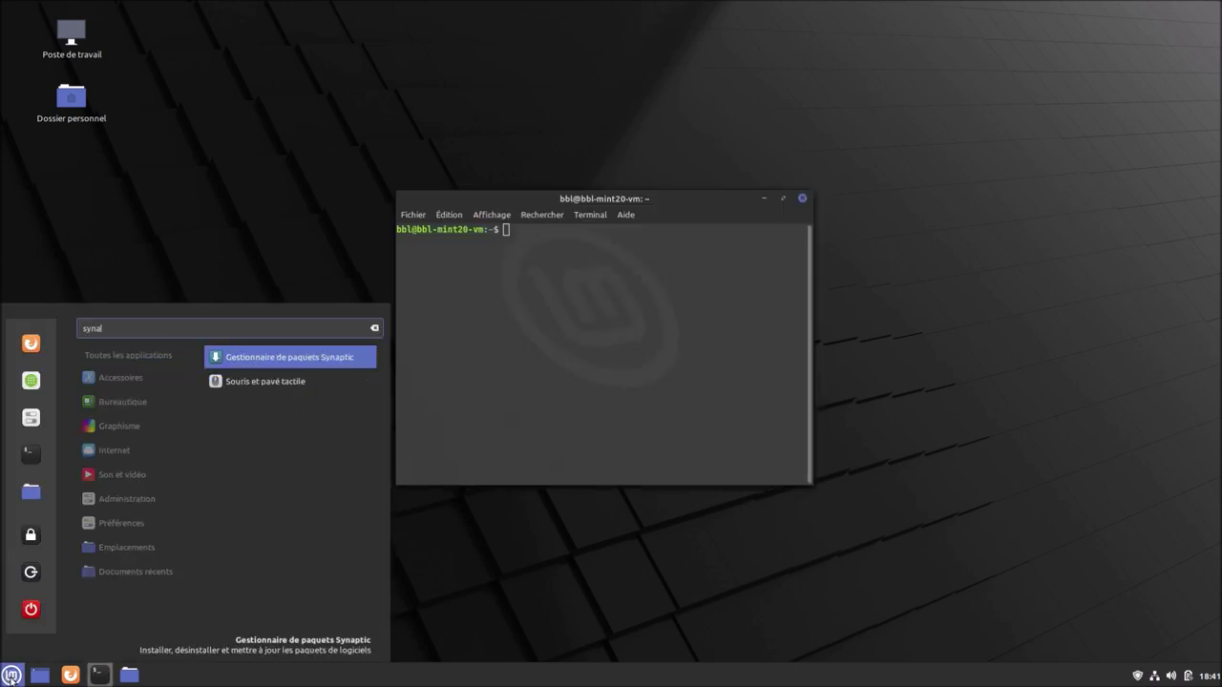
key("Return")
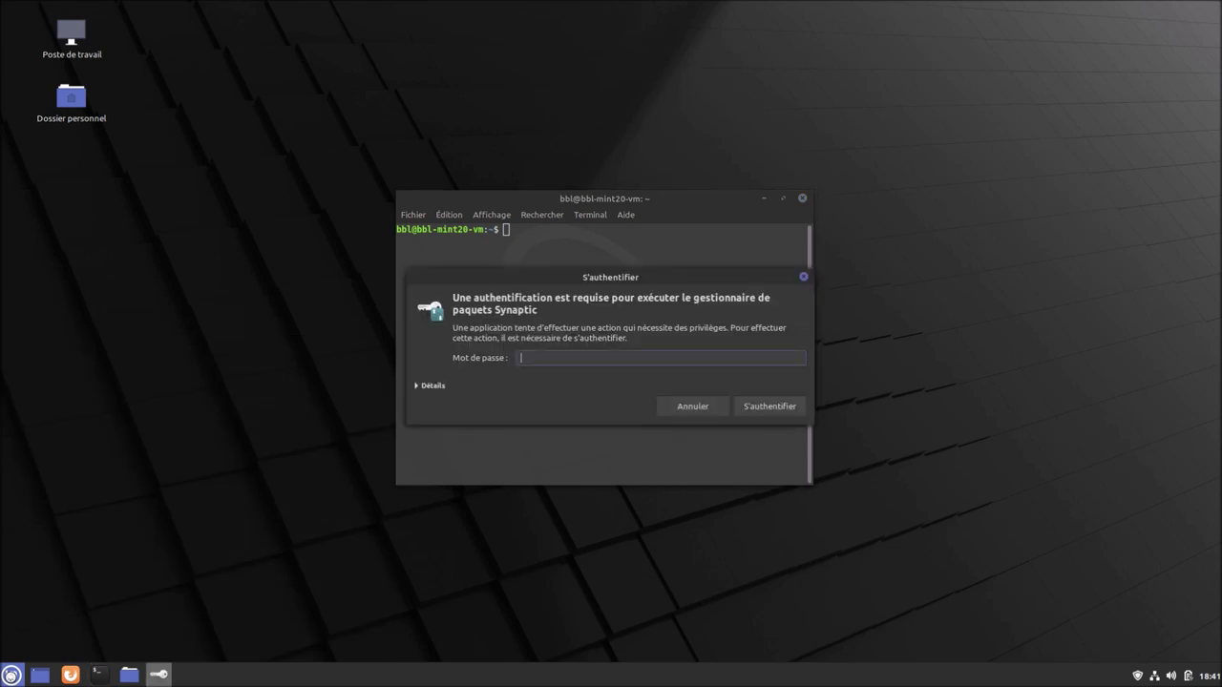
key("Return")
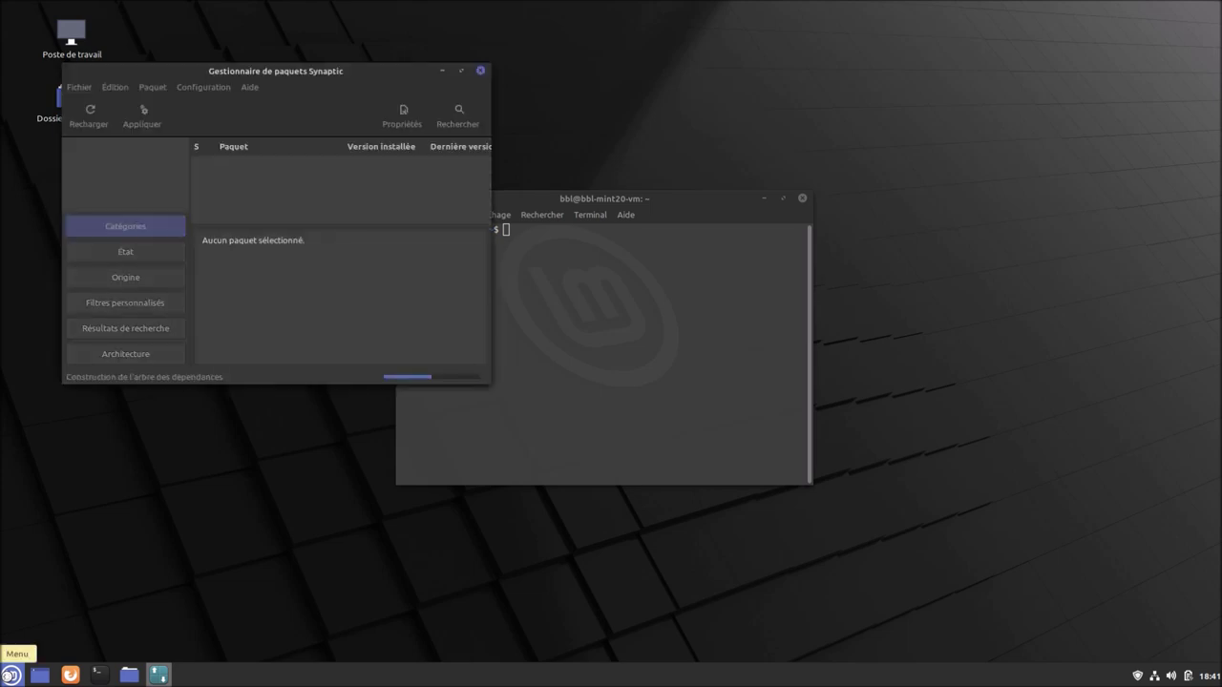
Open the update manager and display its list of Linux kernels, continuing past the caution message
left_click(1138, 675)
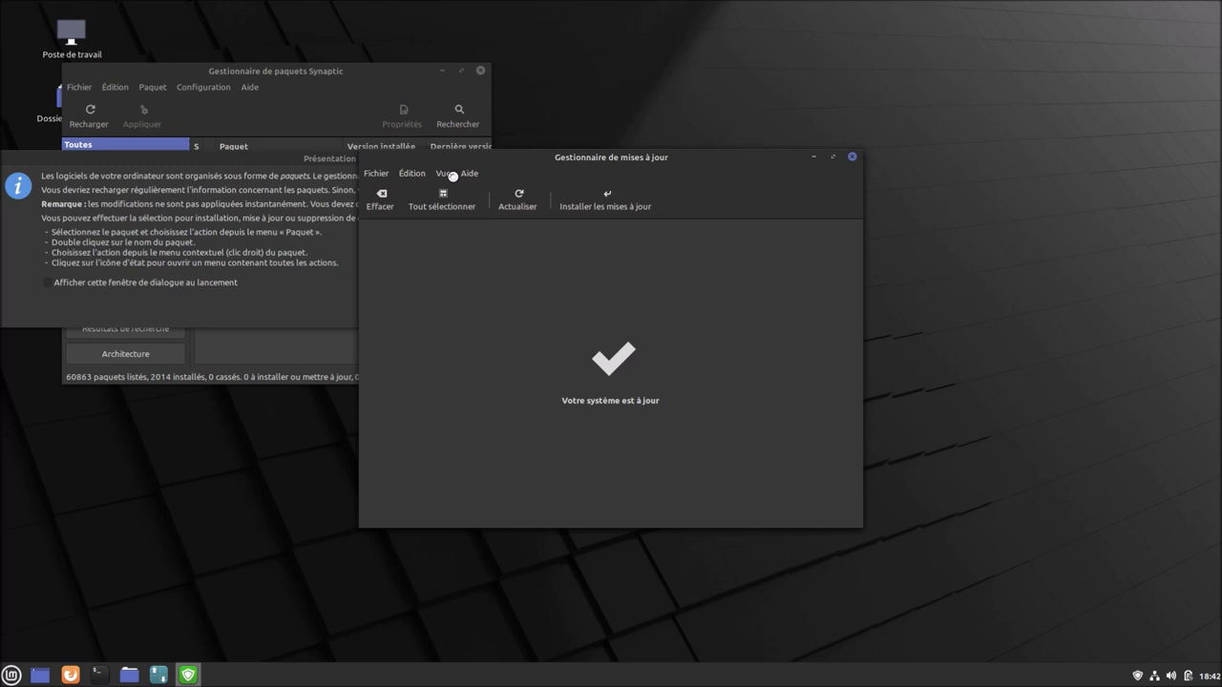
left_click(443, 173)
left_click(466, 241)
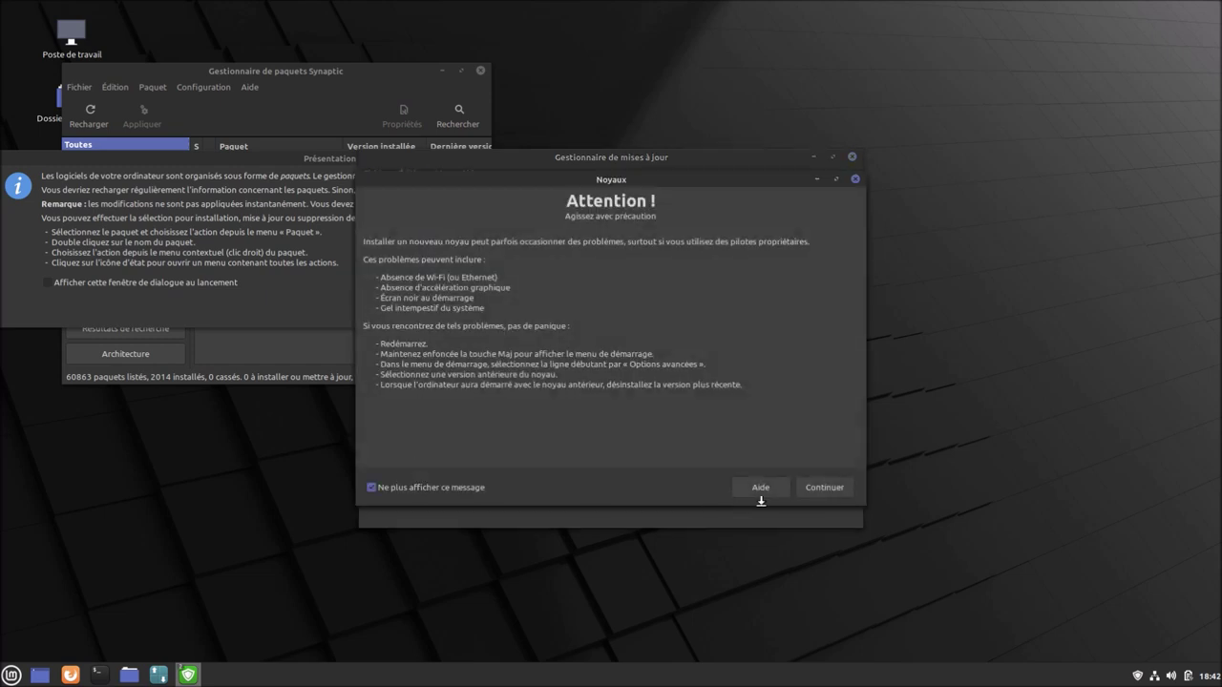
left_click(812, 487)
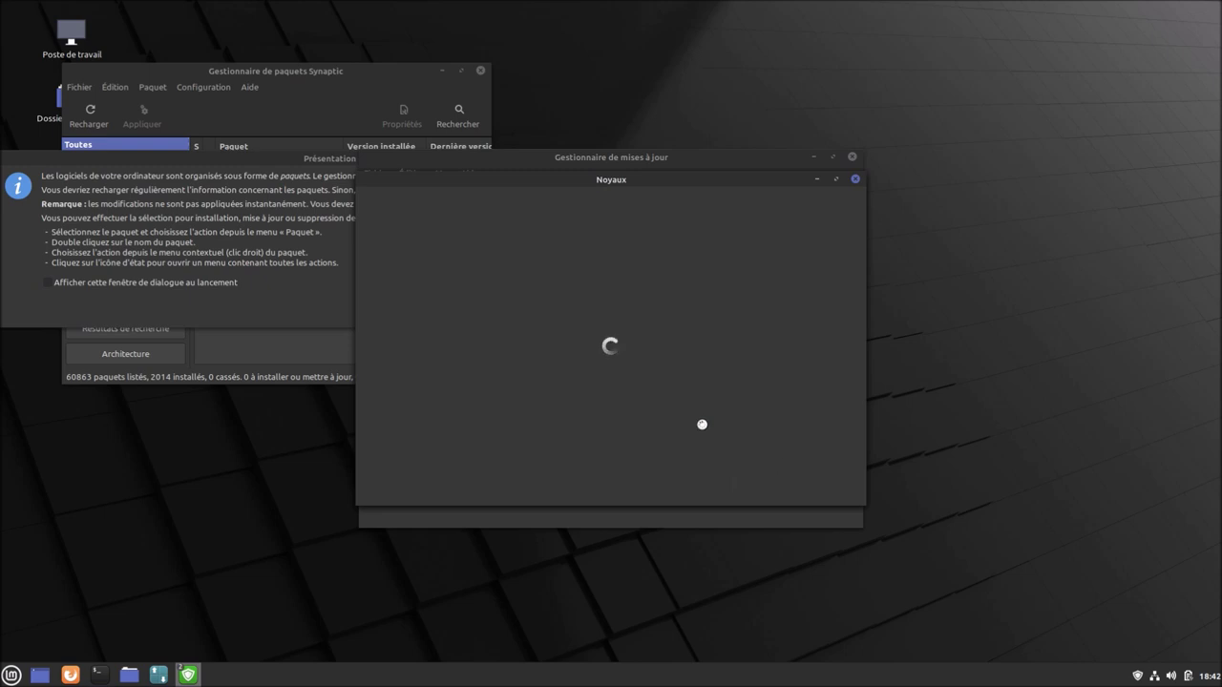
Close Synaptic's quick introduction, move the update manager aside and bring the kernel list to the front
left_click(404, 289)
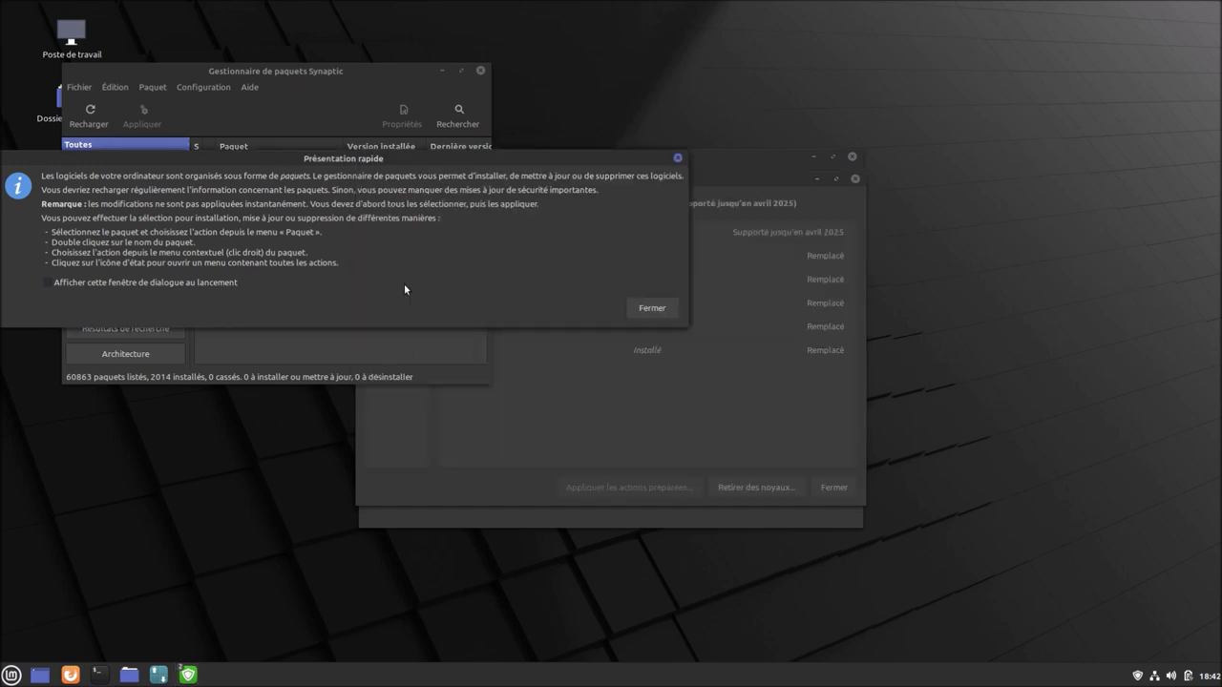
left_click(652, 308)
key("Escape")
left_click_drag(526, 161, 777, 250)
left_click(696, 180)
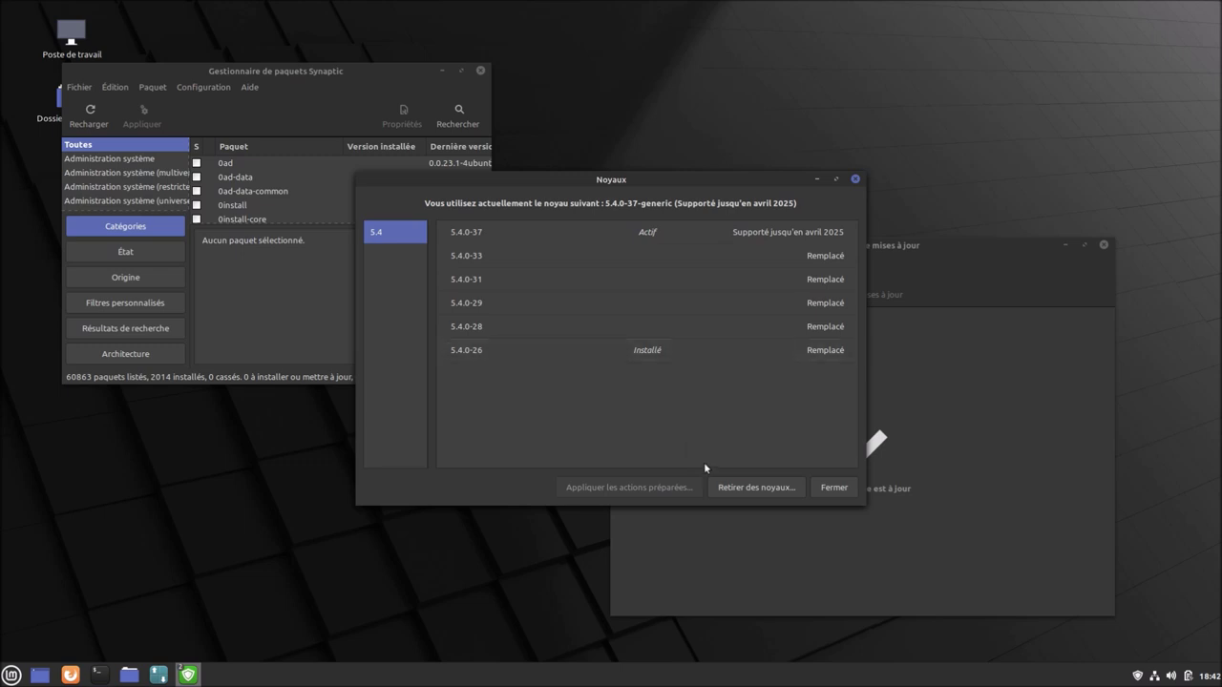
Try to remove the 5.4.0-26-generic kernel, close Synaptic to free the package manager, and dismiss the blocking message
left_click(736, 487)
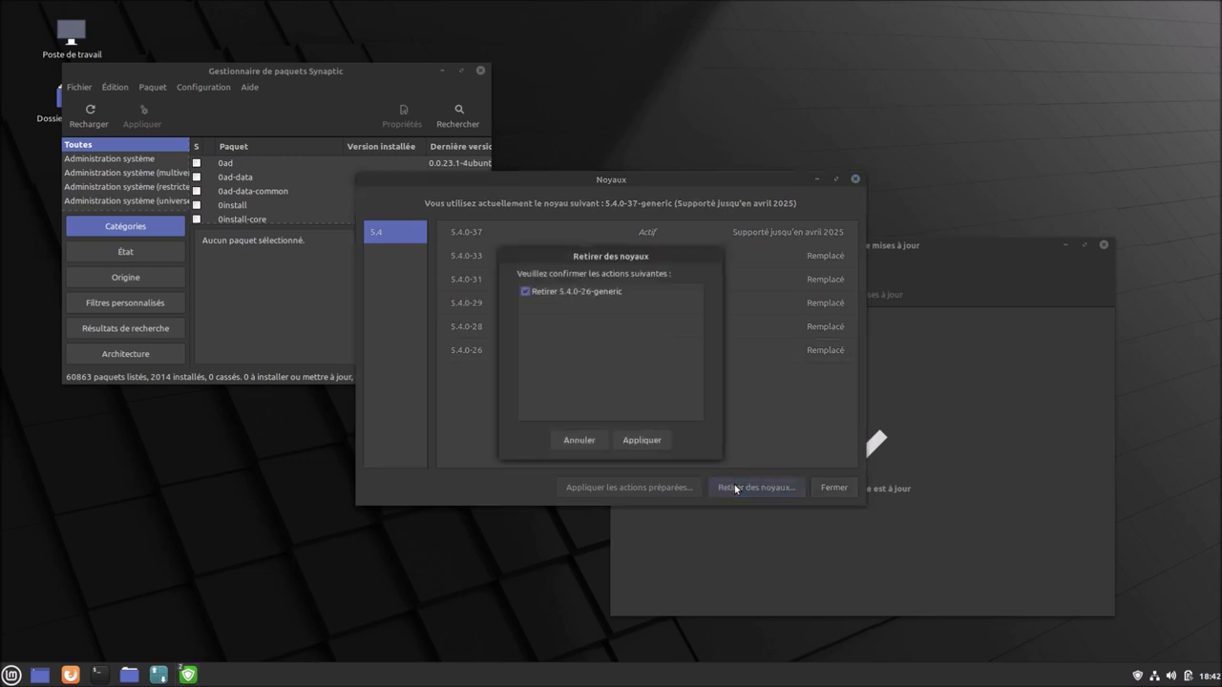
left_click(658, 440)
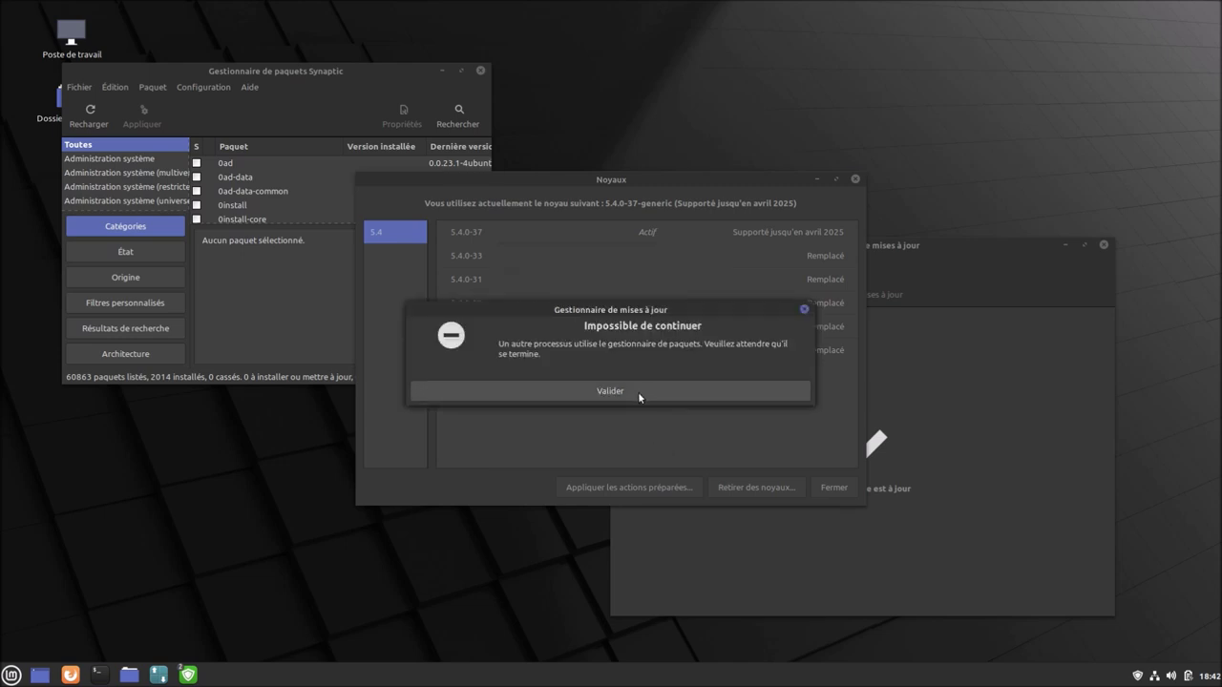
left_click(481, 71)
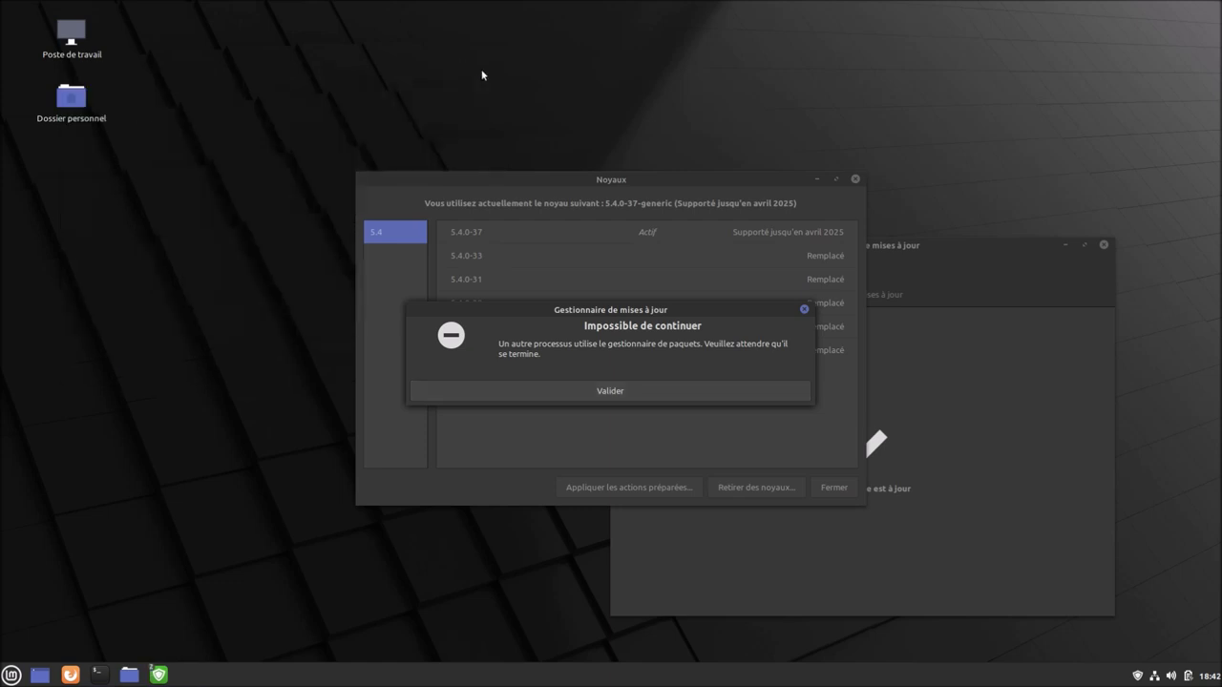
left_click(632, 392)
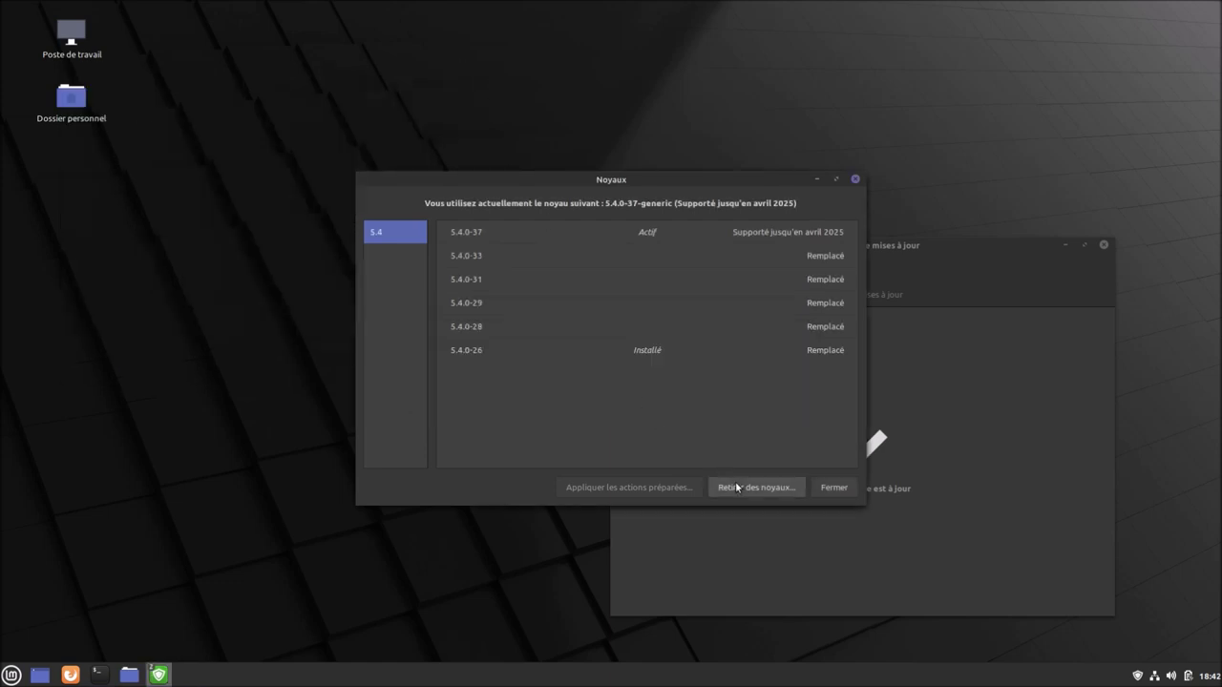
Remove the 5.4.0-26-generic kernel, authenticating with the account password, and expand the detailed information of the removal
left_click(737, 488)
left_click(642, 457)
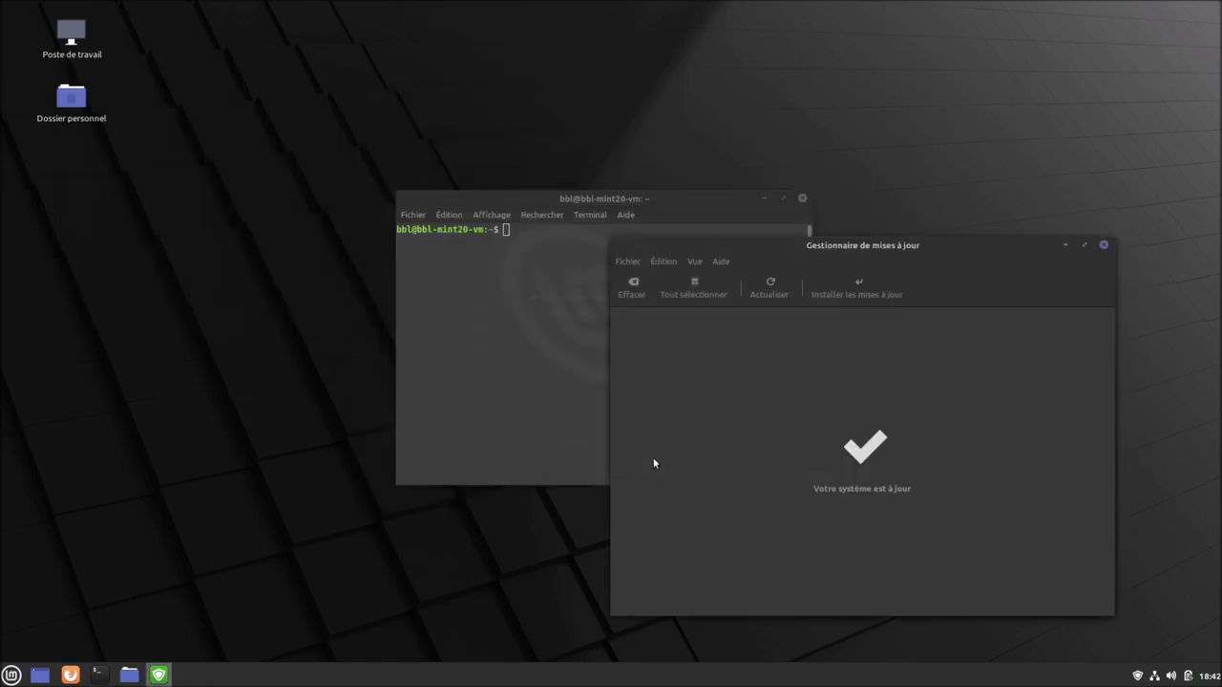
type("••••••")
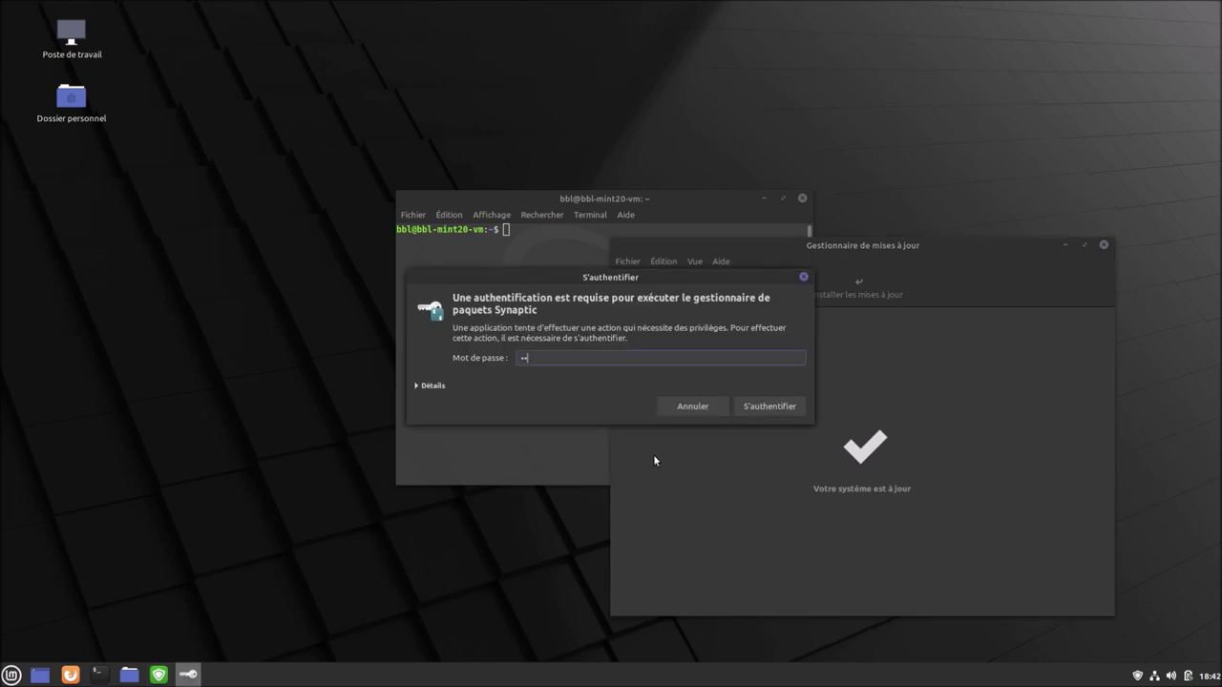
key("Return")
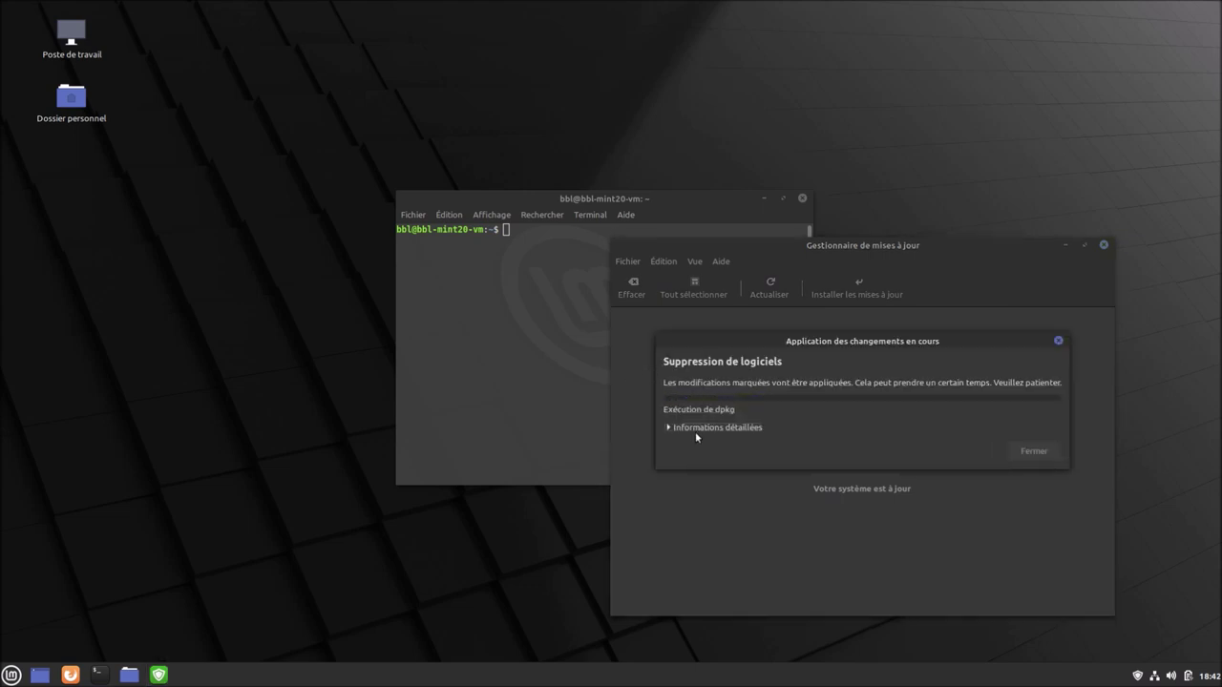
left_click(696, 432)
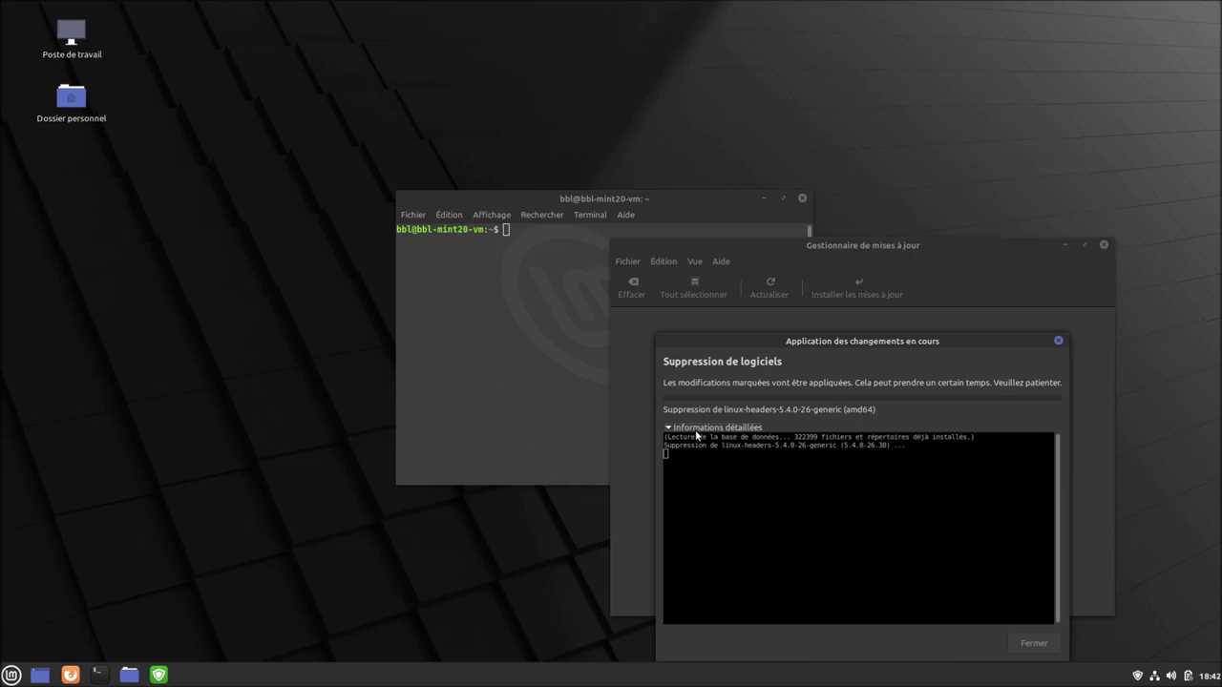
Check for installed snap packages in the terminal, trying "list snap" and running "snap list"
left_click(595, 219)
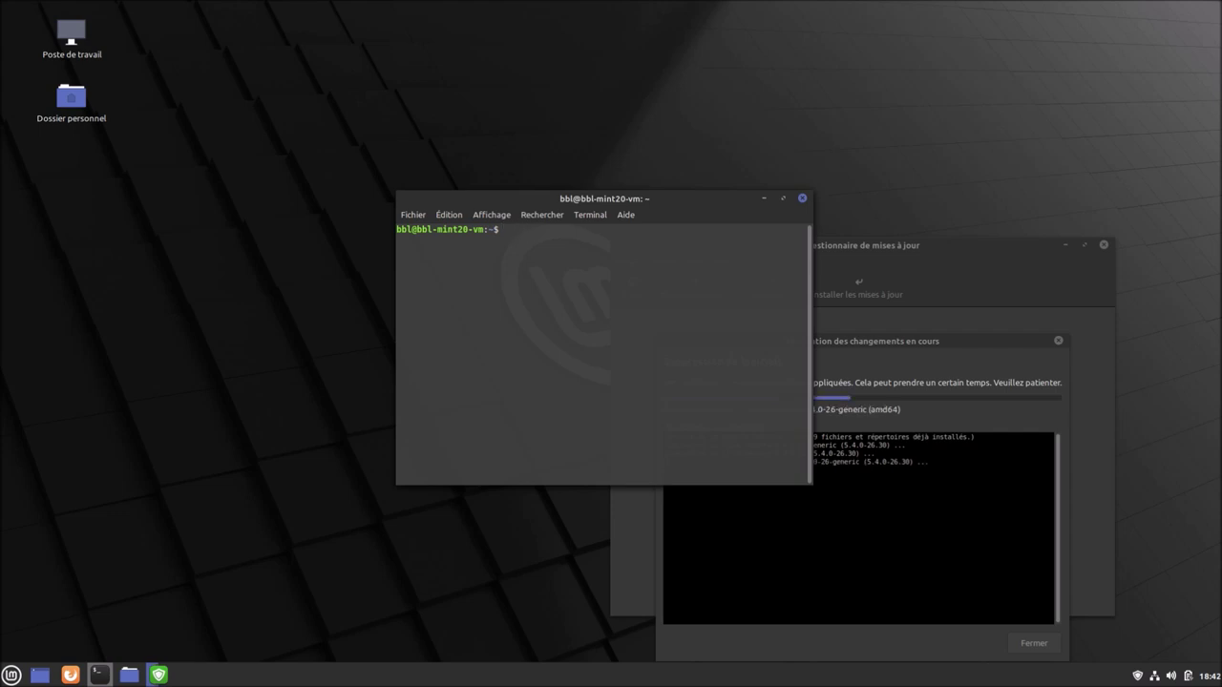
type("list snap")
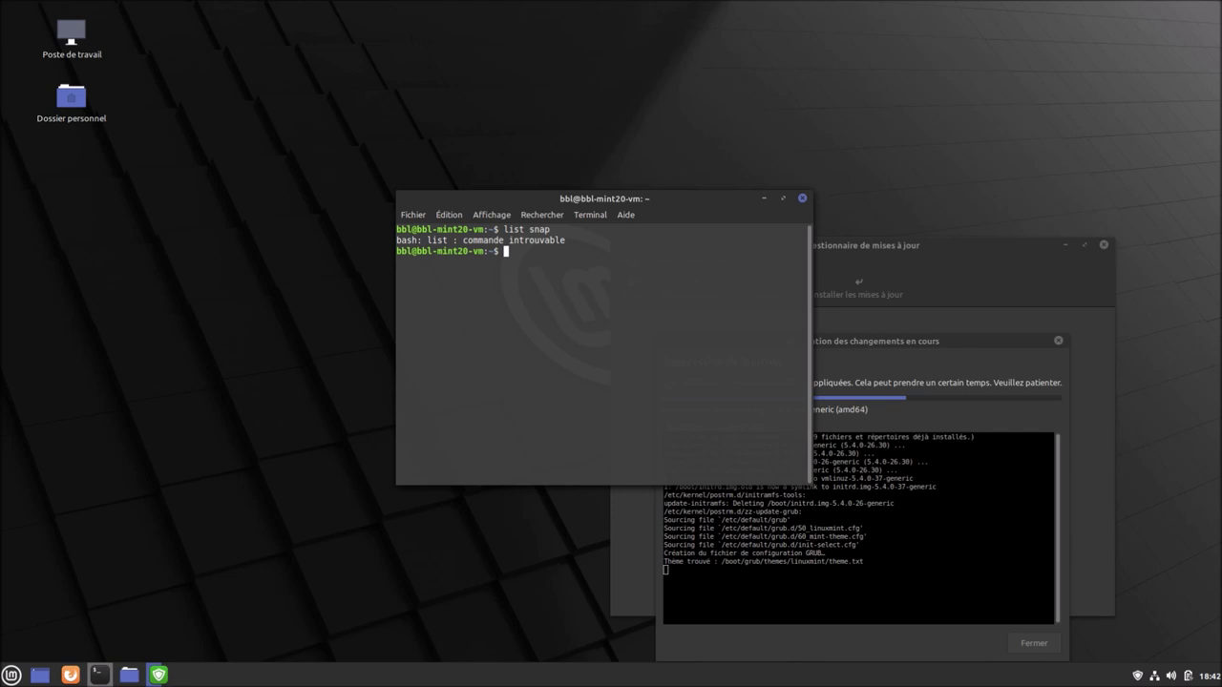
key("Return")
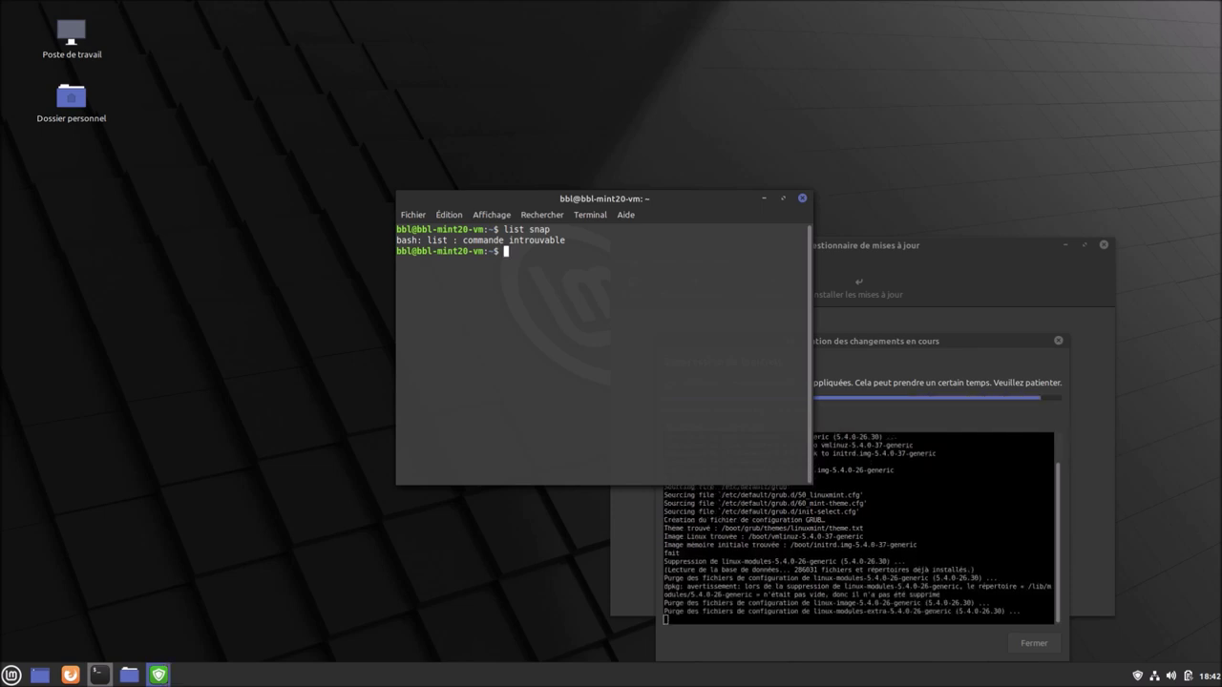
type("snap ")
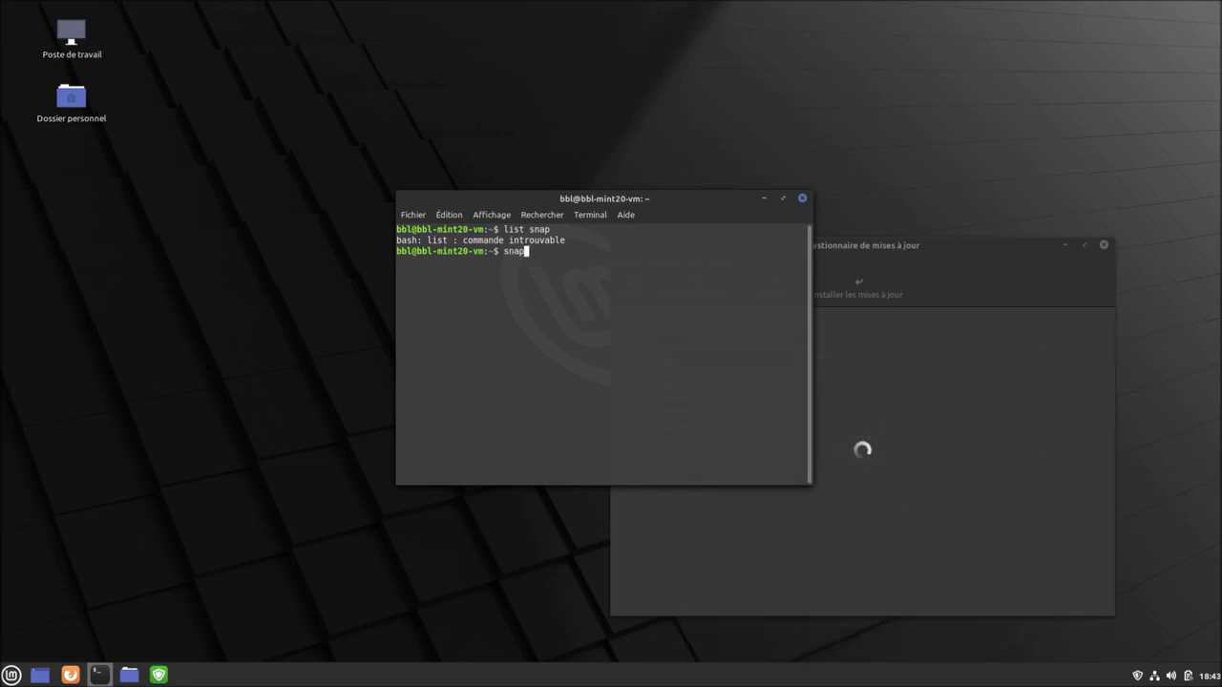
type("list")
key("Return")
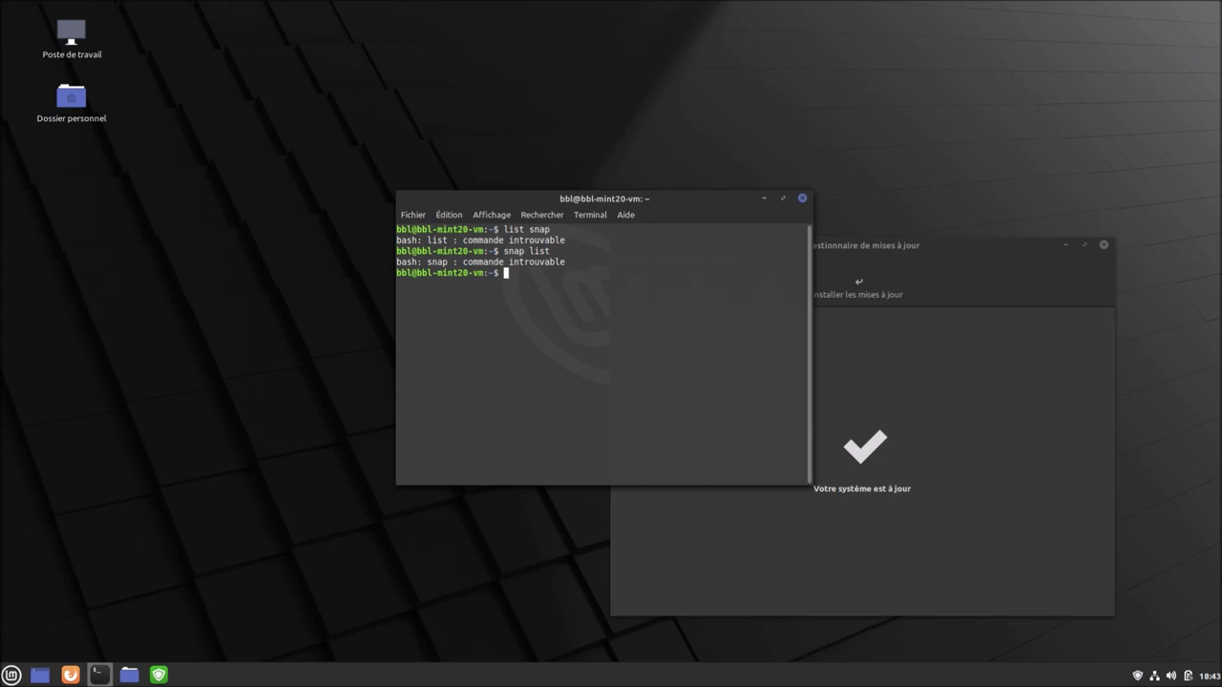
Install htop with "sudo apt install htop", authenticating with the account password, and close the update manager
type("sudo apt install htop")
key("Return")
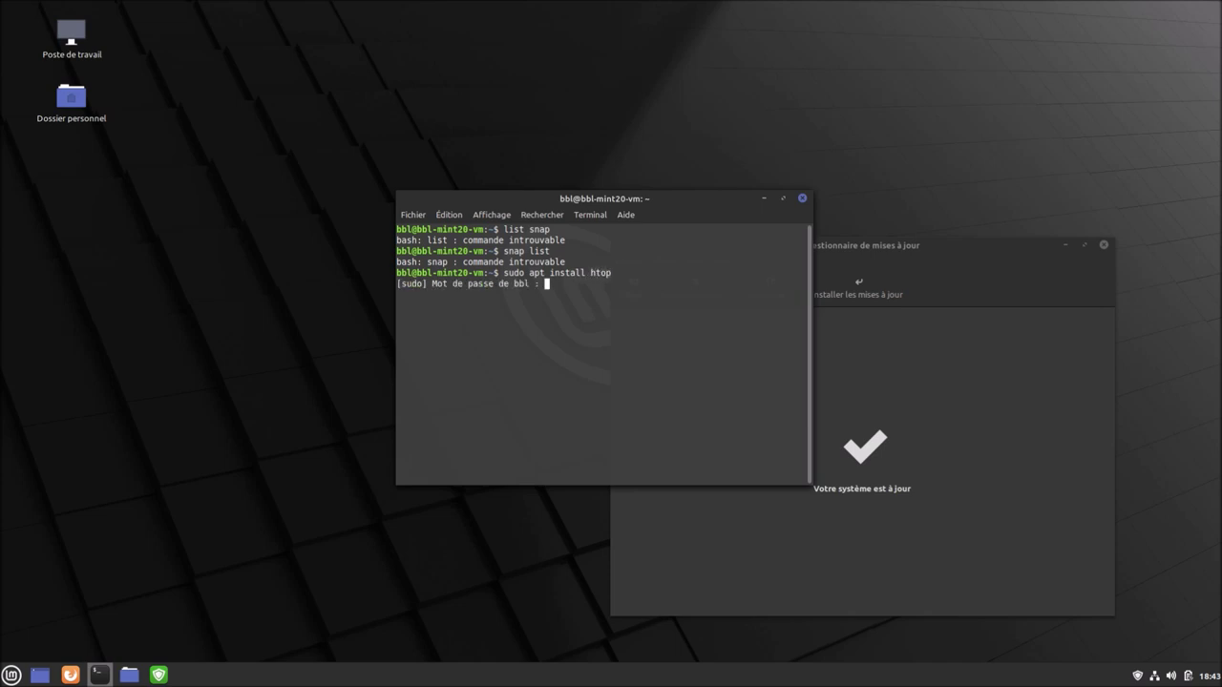
key("Return")
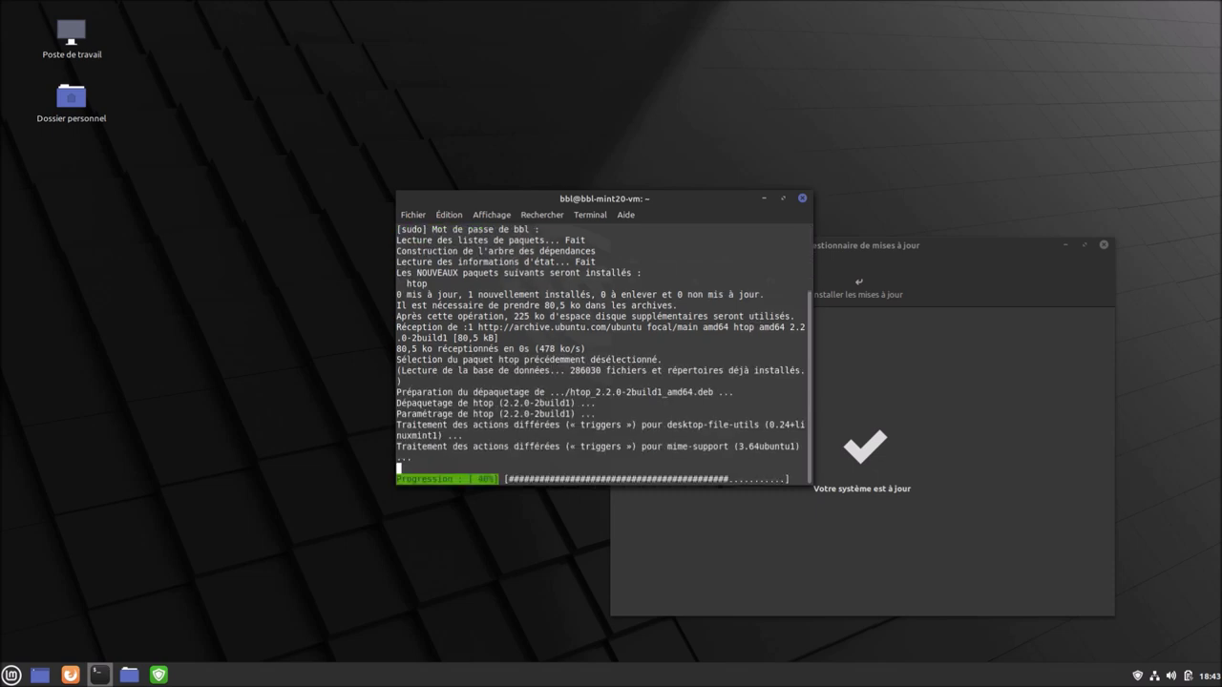
left_click(1011, 251)
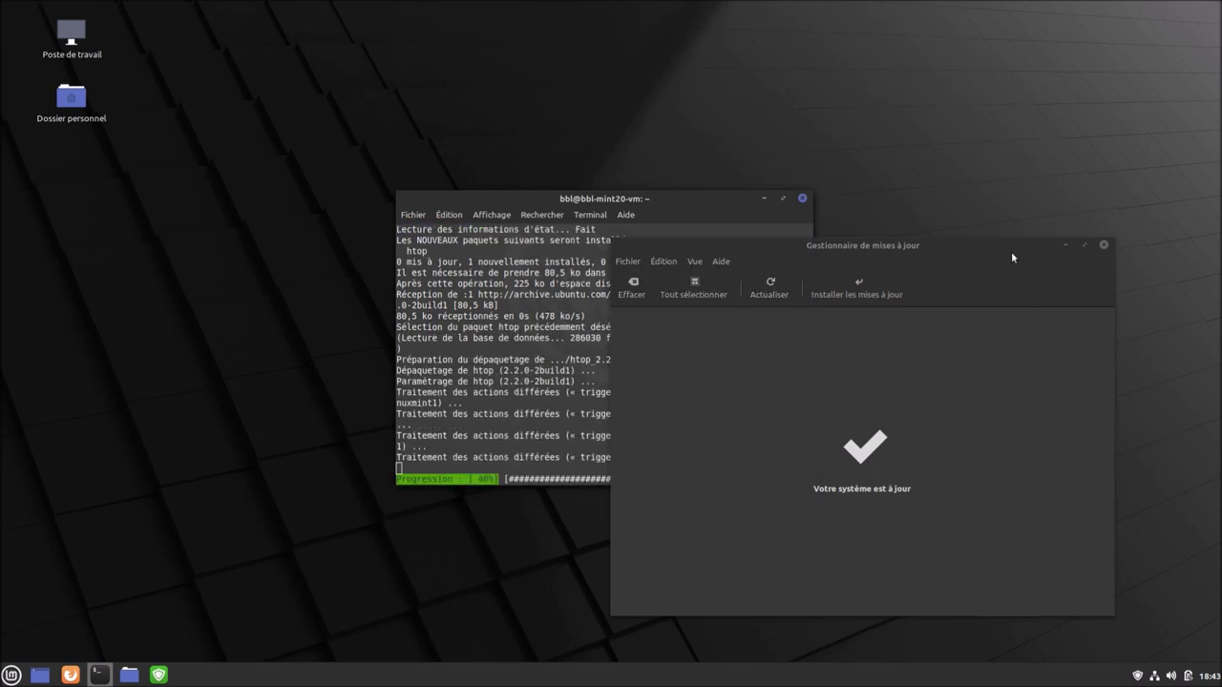
left_click(1104, 247)
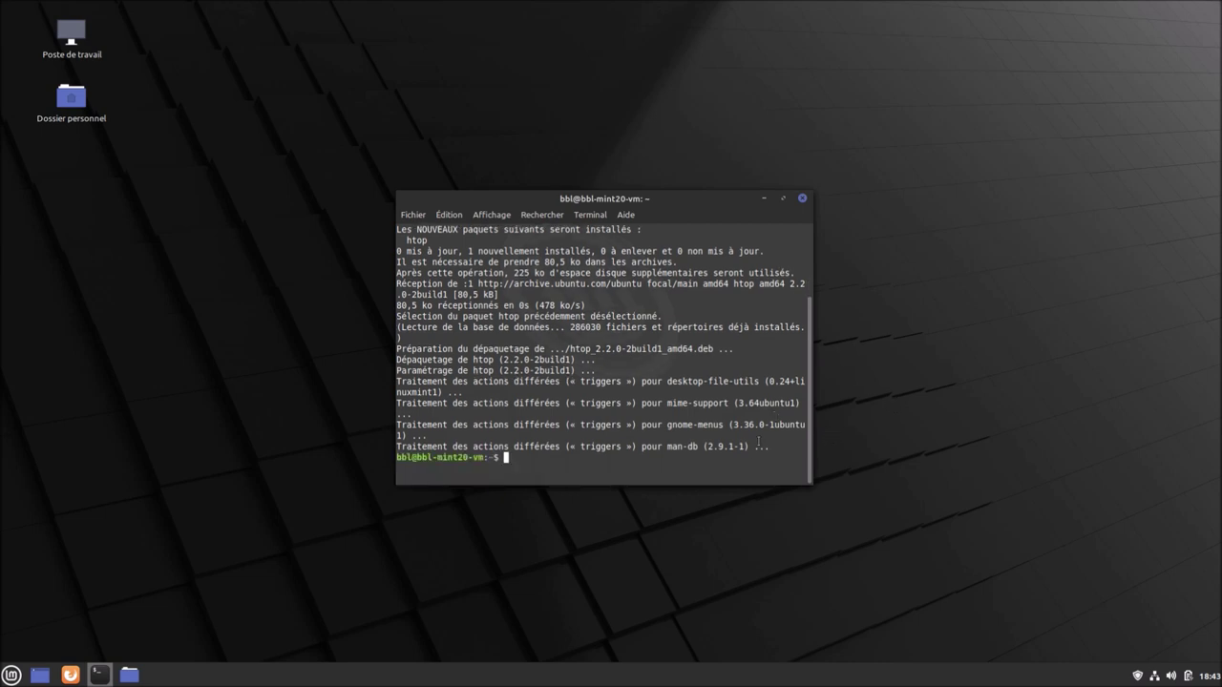
Run htop in the terminal and move its window to the desktop's upper-right corner
type("htop")
key("Return")
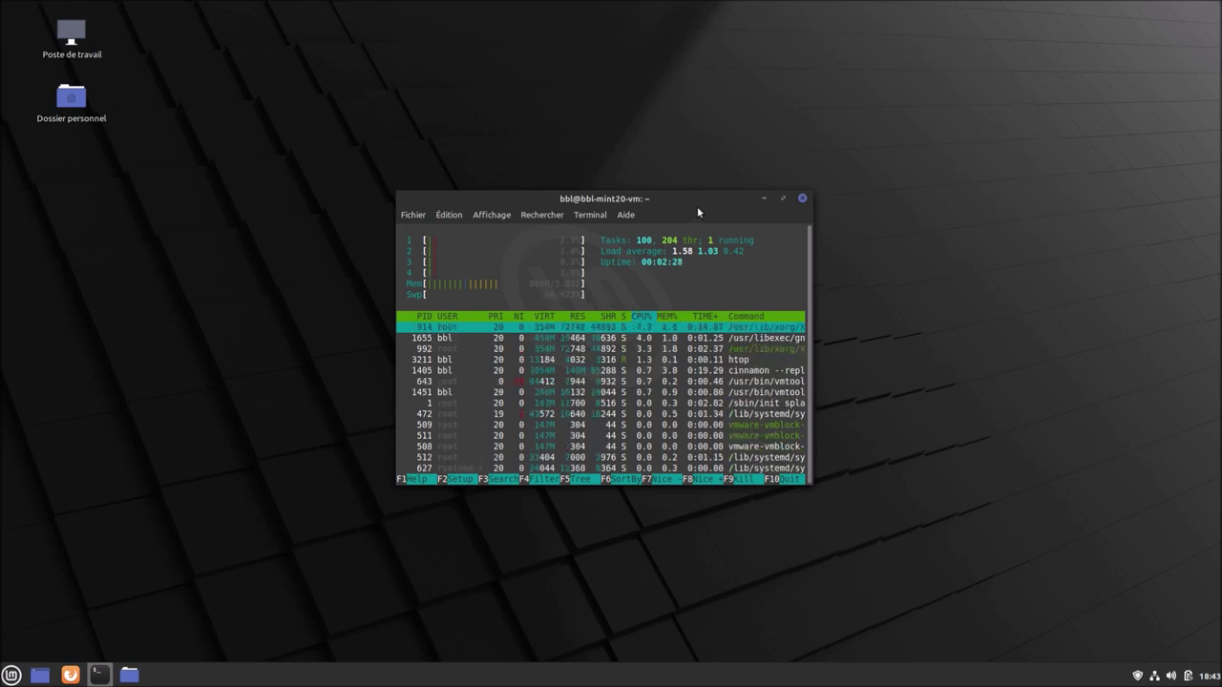
left_click_drag(697, 206, 1107, 16)
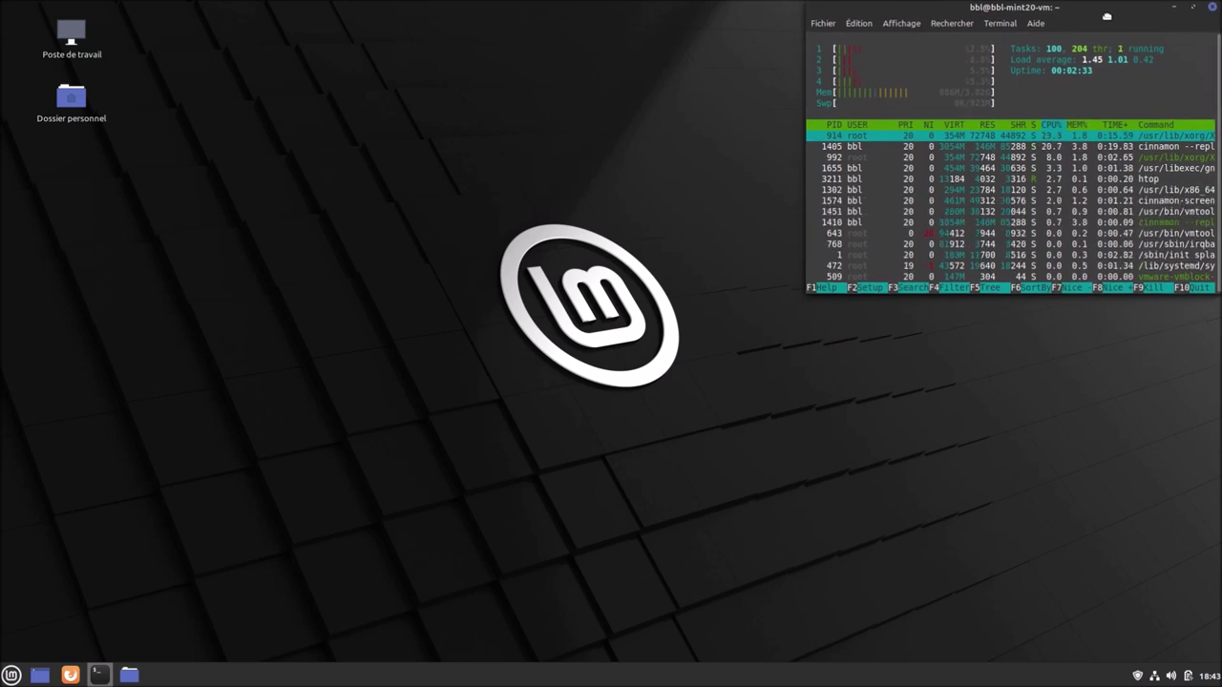
Search the applications for "log" and launch the software sources tool, authenticating with the account password
left_click(11, 676)
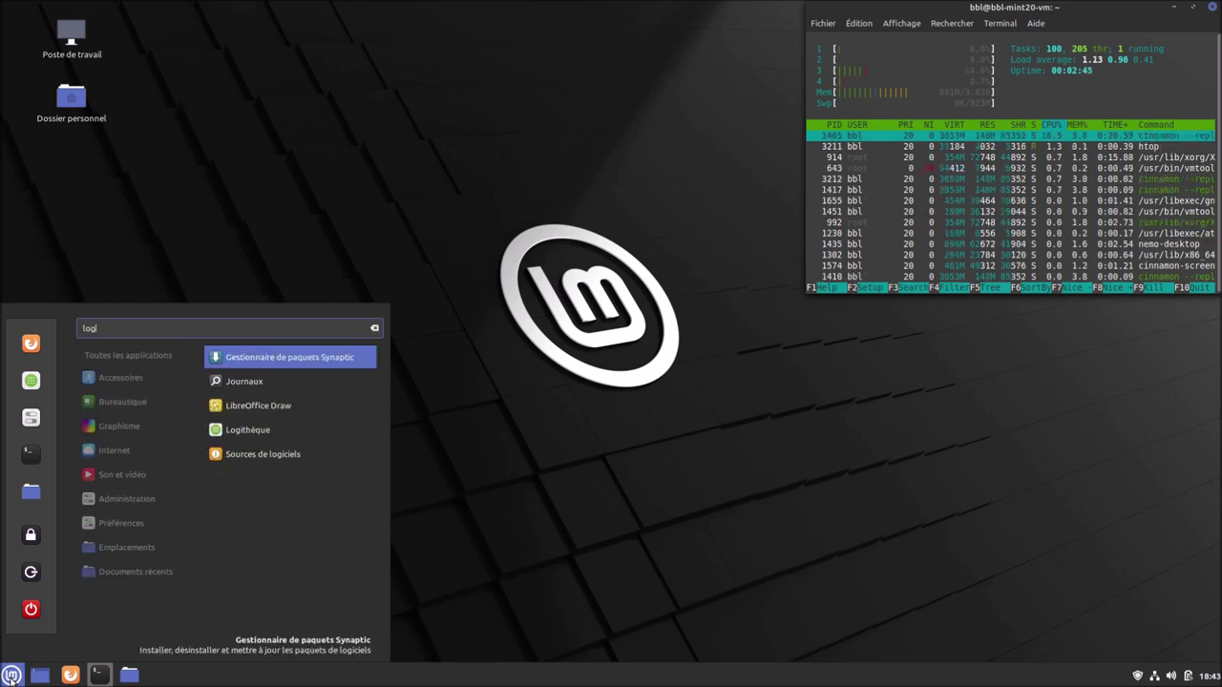
key("Down")
key("Down")
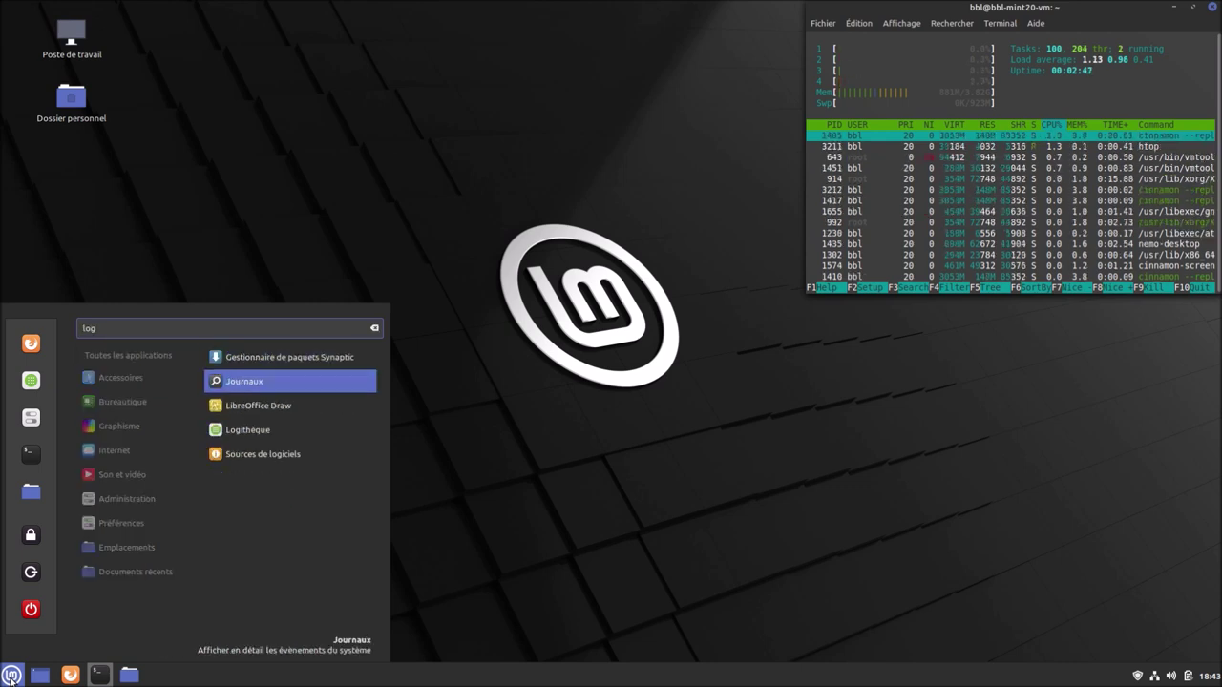
key("Down")
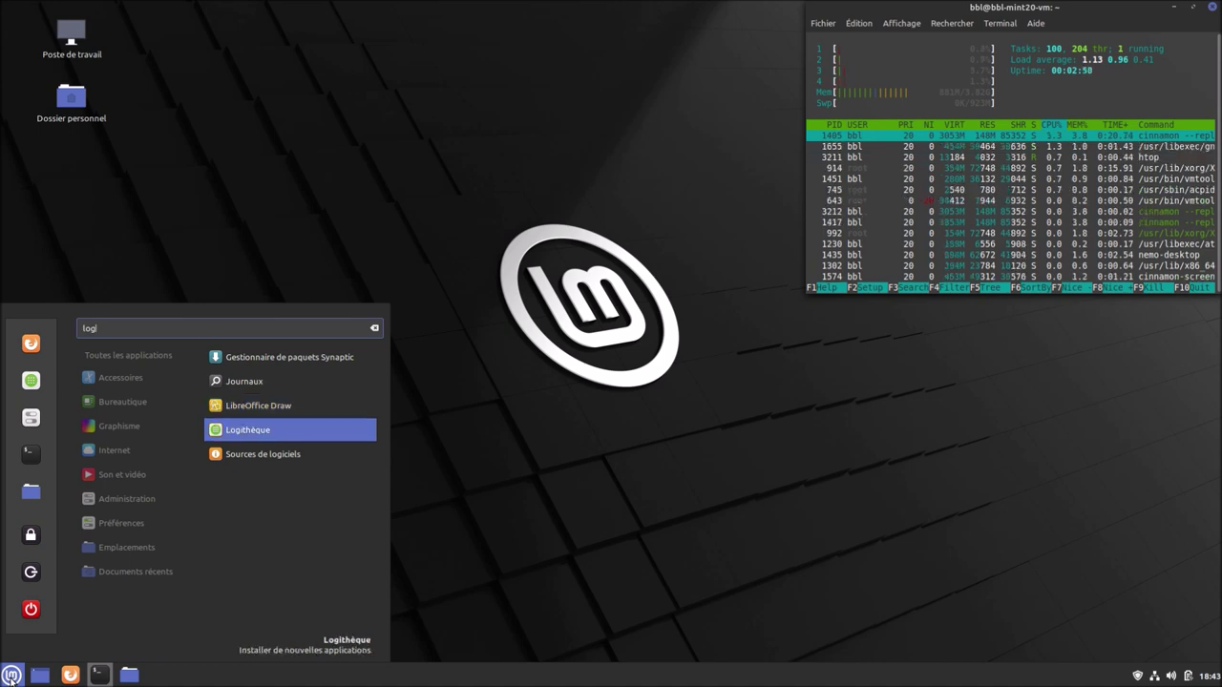
key("Down")
key("Return")
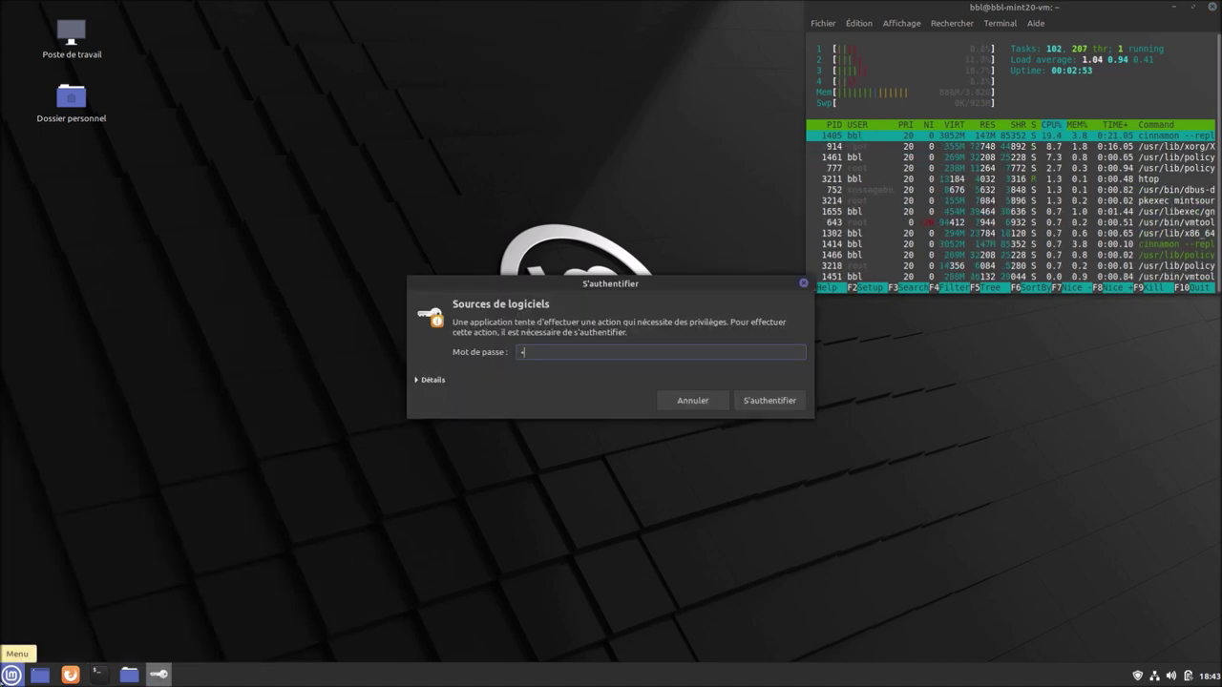
key("Return")
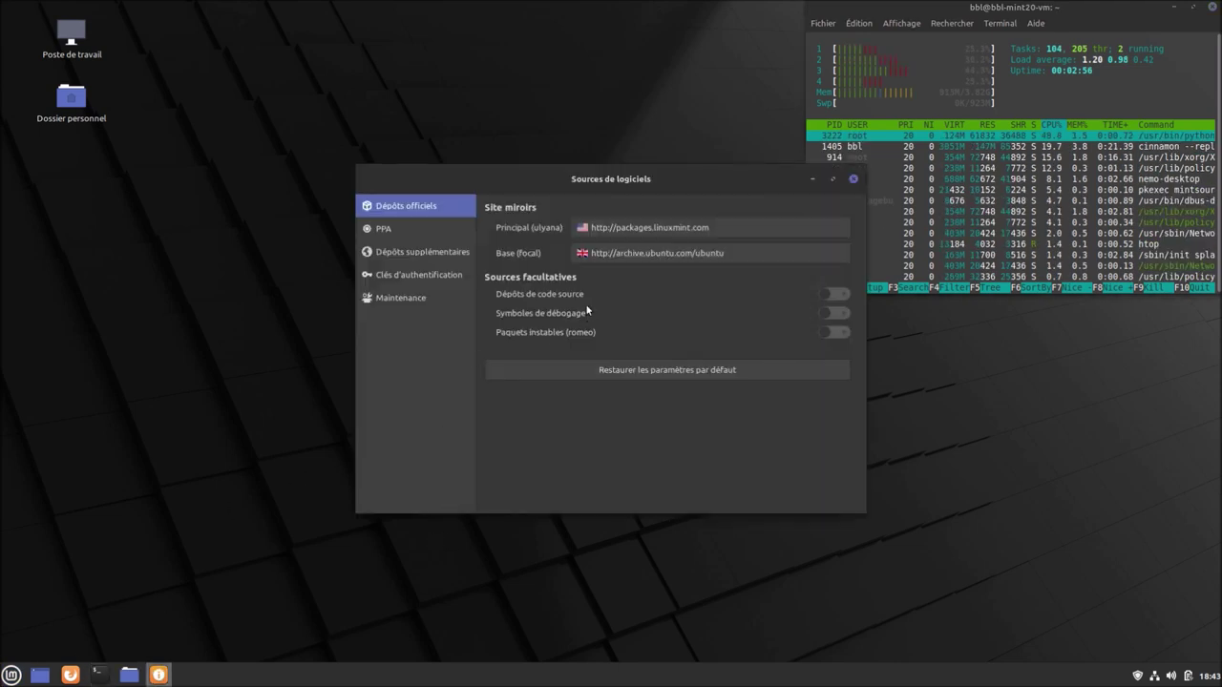
Review the PPAs, additional repositories, authentication keys, maintenance options and official repositories, and close the software sources
left_click(395, 228)
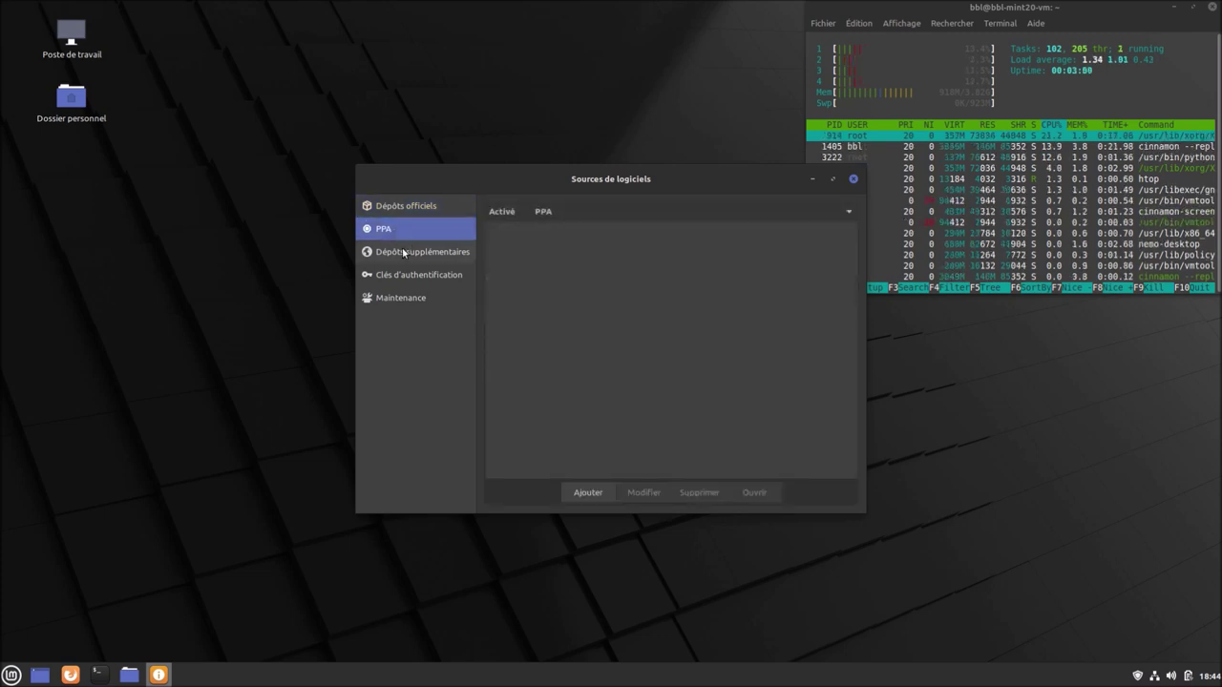
left_click(402, 251)
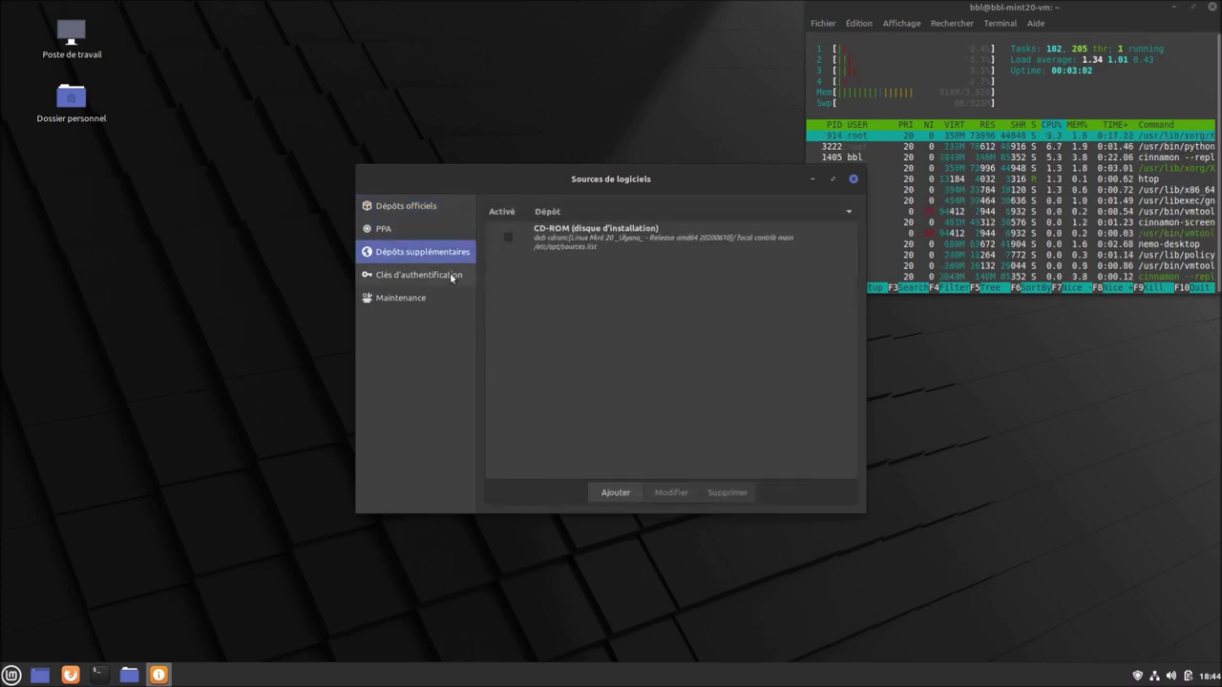
left_click(450, 275)
left_click(411, 295)
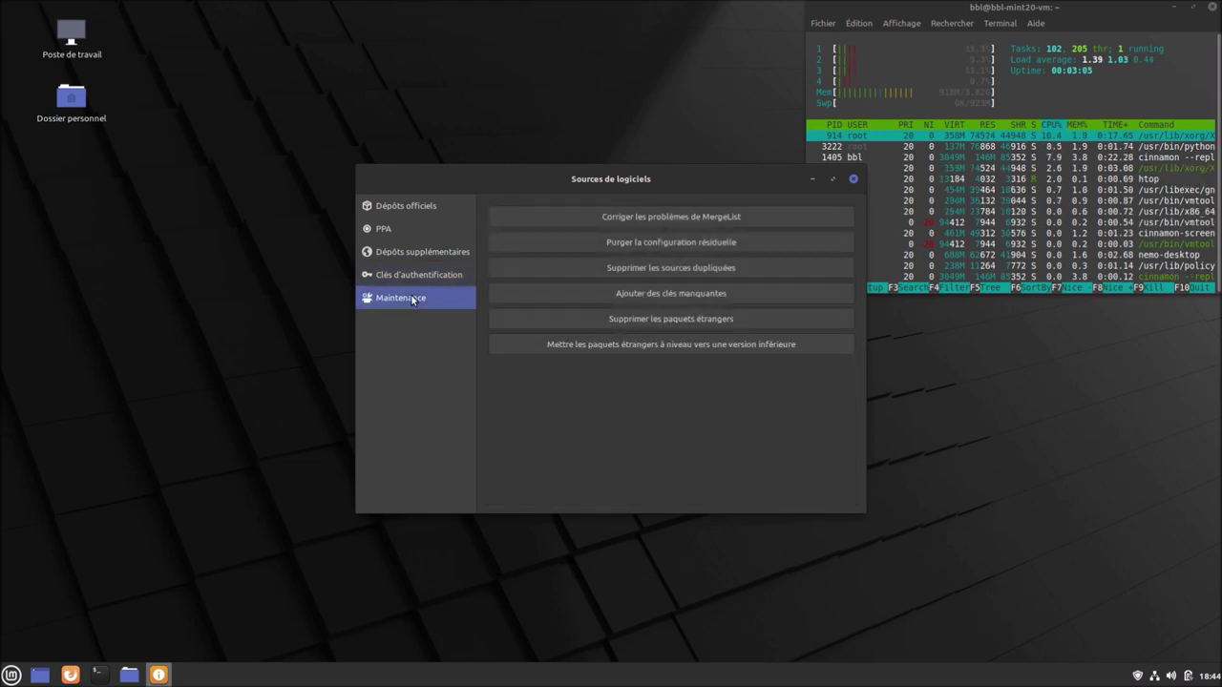
left_click(424, 206)
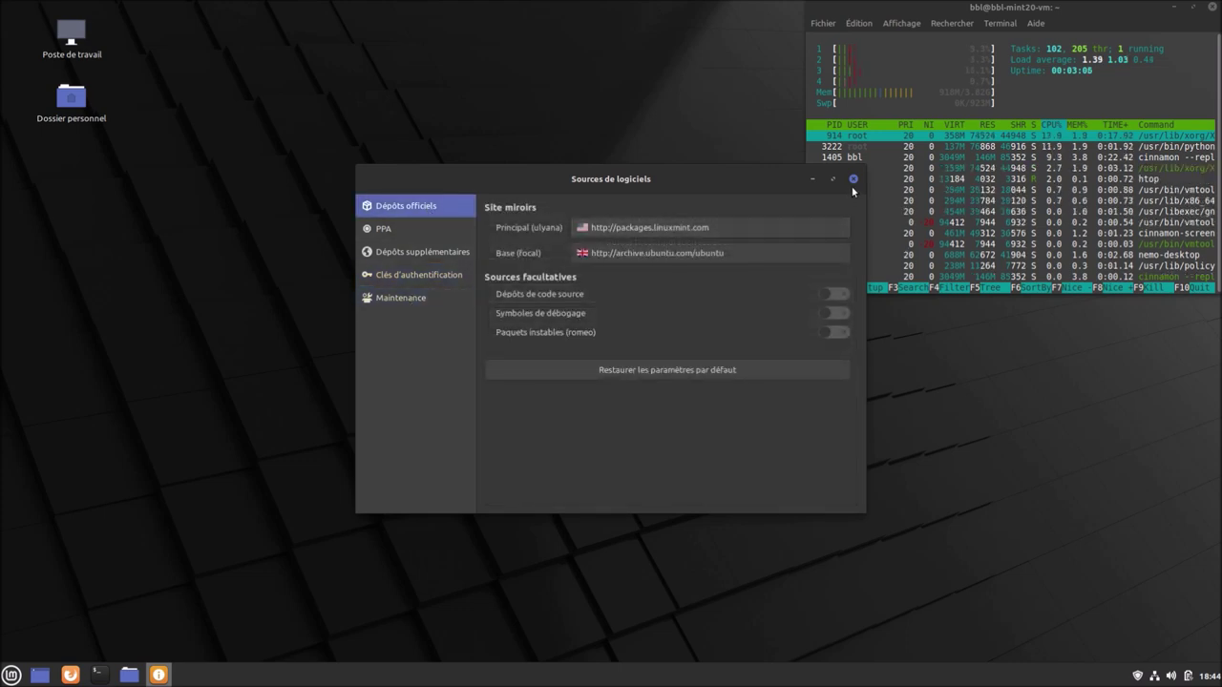
left_click(853, 181)
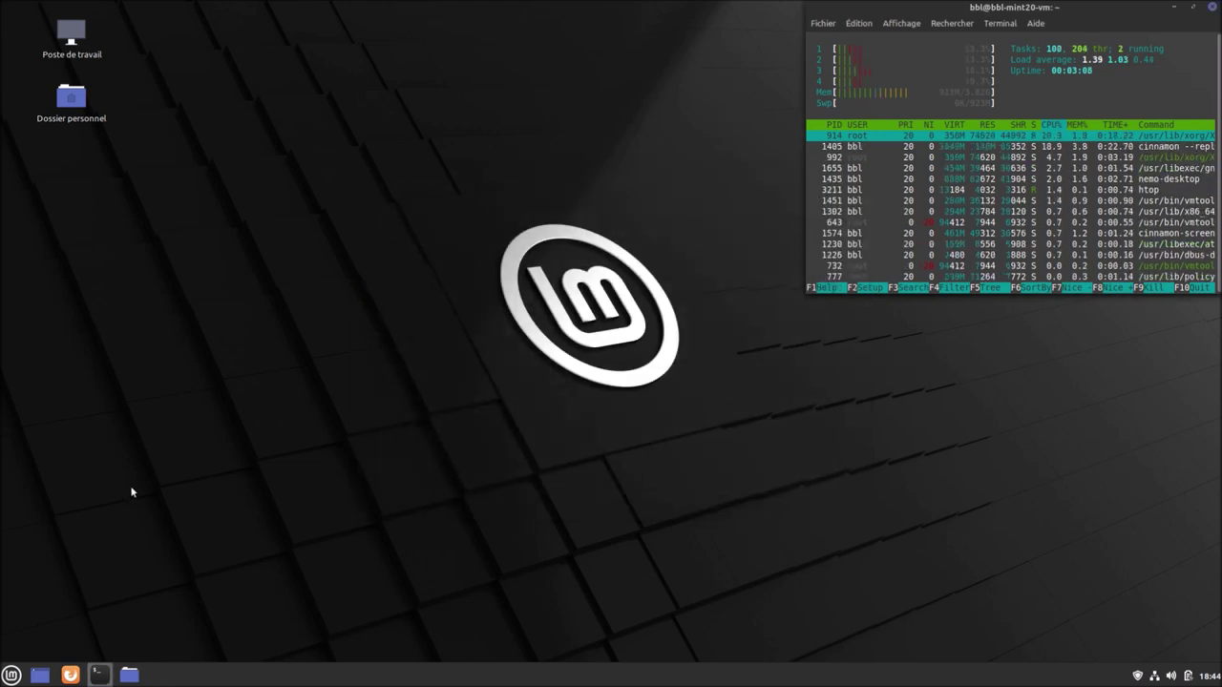
Open the system settings, look briefly at the effects settings and display the available desktop backgrounds
left_click(12, 675)
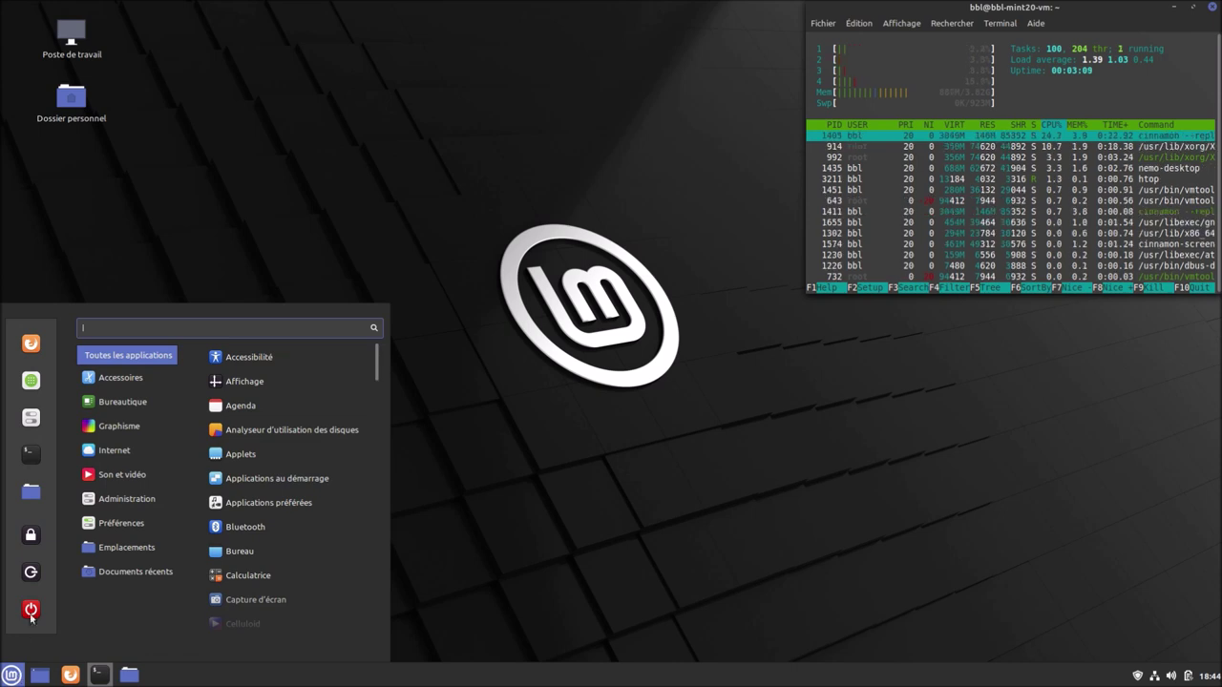
left_click(30, 419)
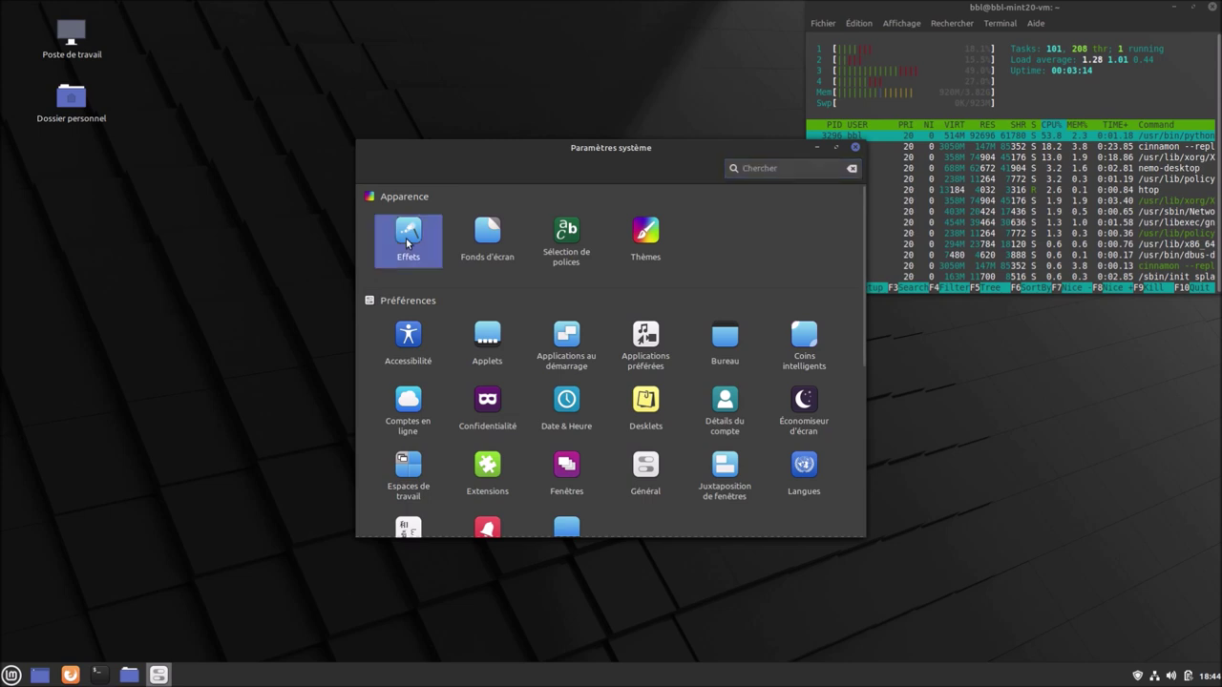
left_click(406, 238)
left_click(371, 169)
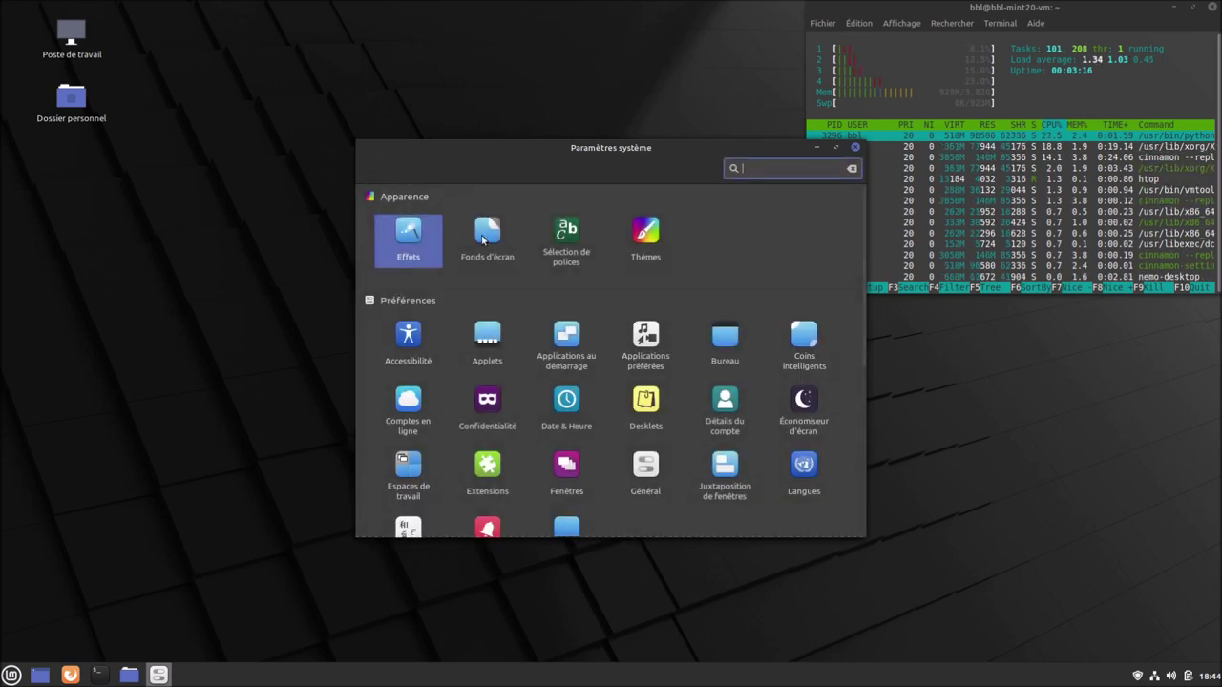
left_click(486, 235)
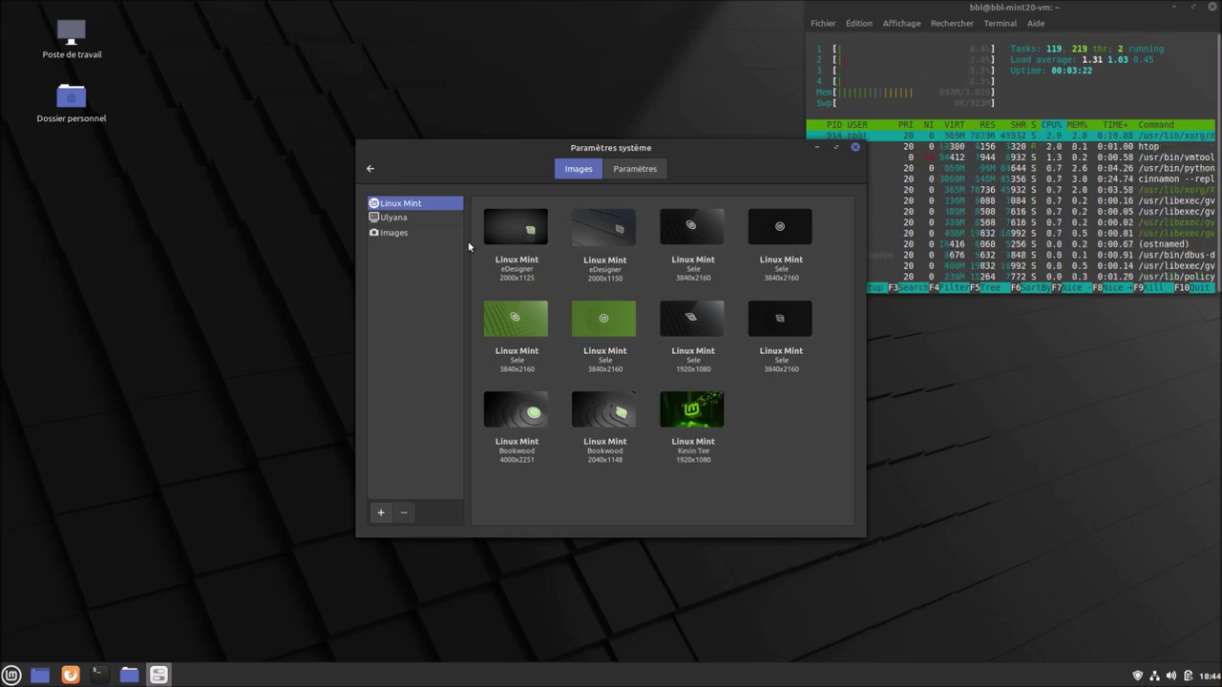
Close the terminal running htop, confirming the interruption, and move the background settings window to the desktop's lower-right area
left_click_drag(545, 152, 393, 170)
left_click(1213, 6)
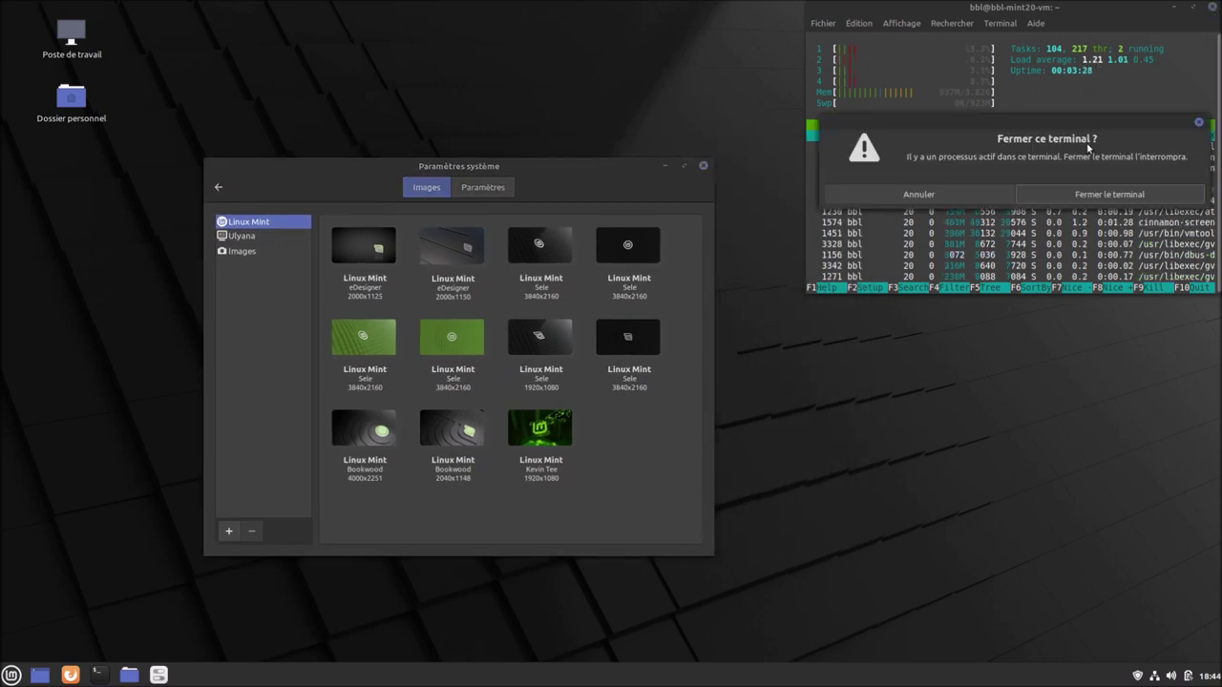
left_click(1085, 196)
left_click_drag(633, 163, 1131, 279)
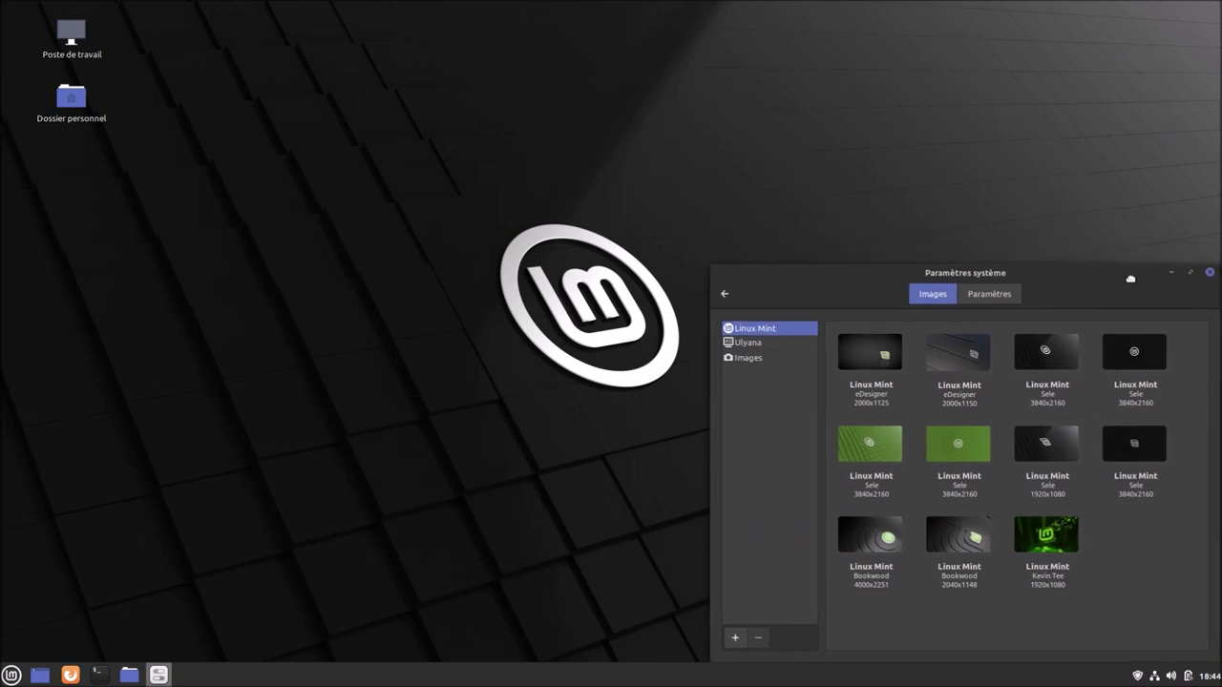
Try the glowing green, both Bookwood and the dark leaf-logo Linux Mint backgrounds, moving the settings window to the desktop's lower-left area
left_click(1059, 542)
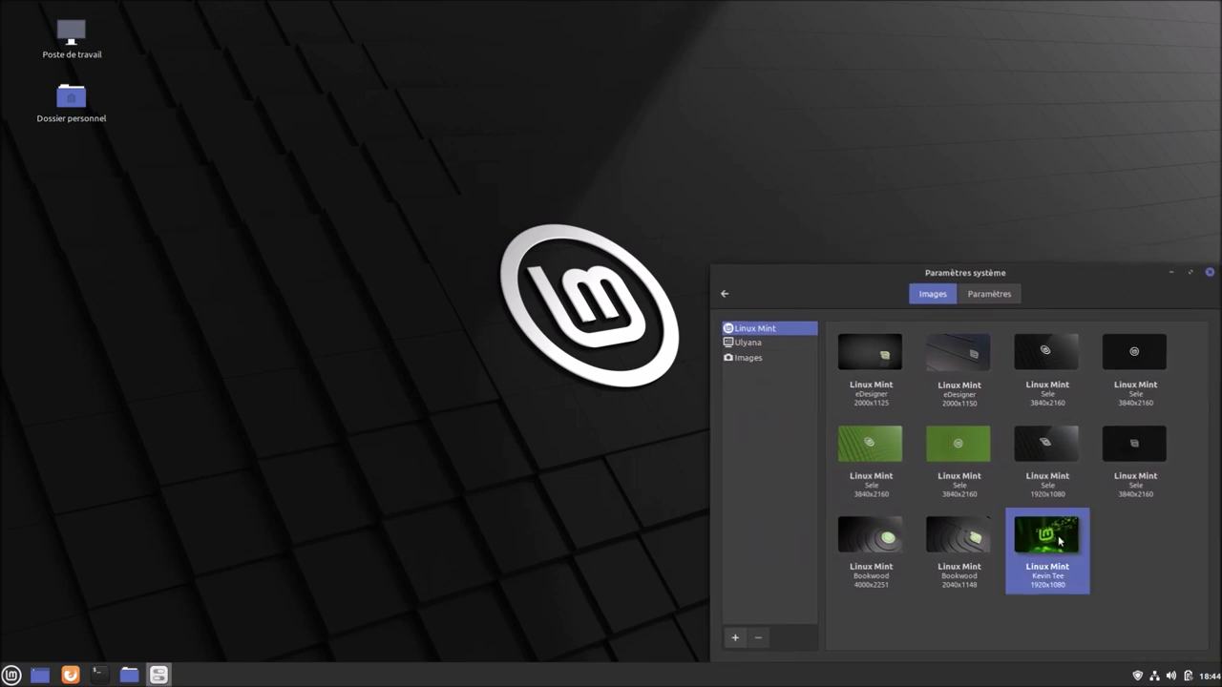
left_click(973, 544)
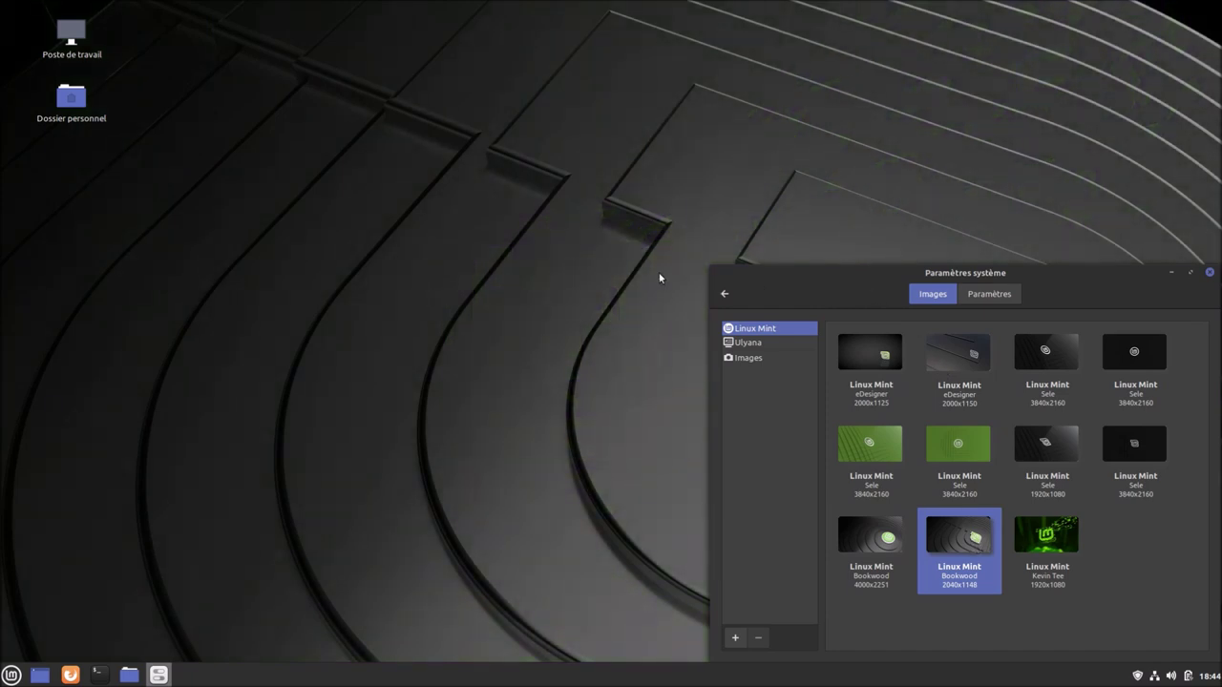
left_click_drag(759, 277, 156, 233)
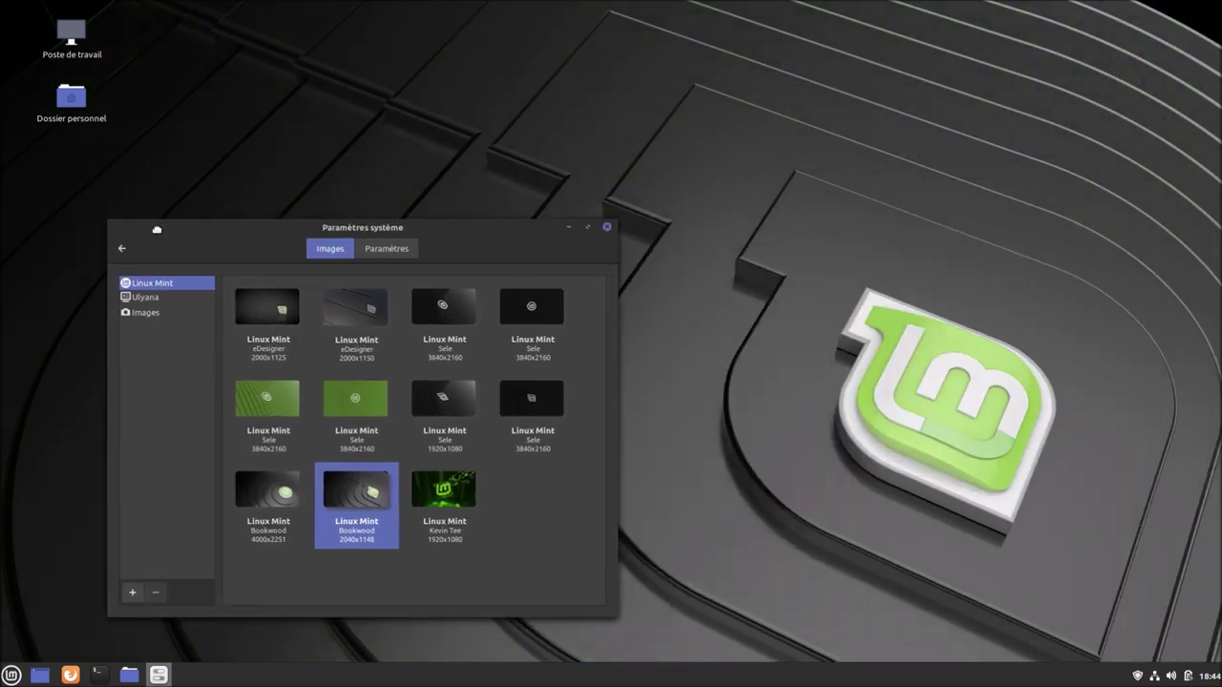
left_click(252, 503)
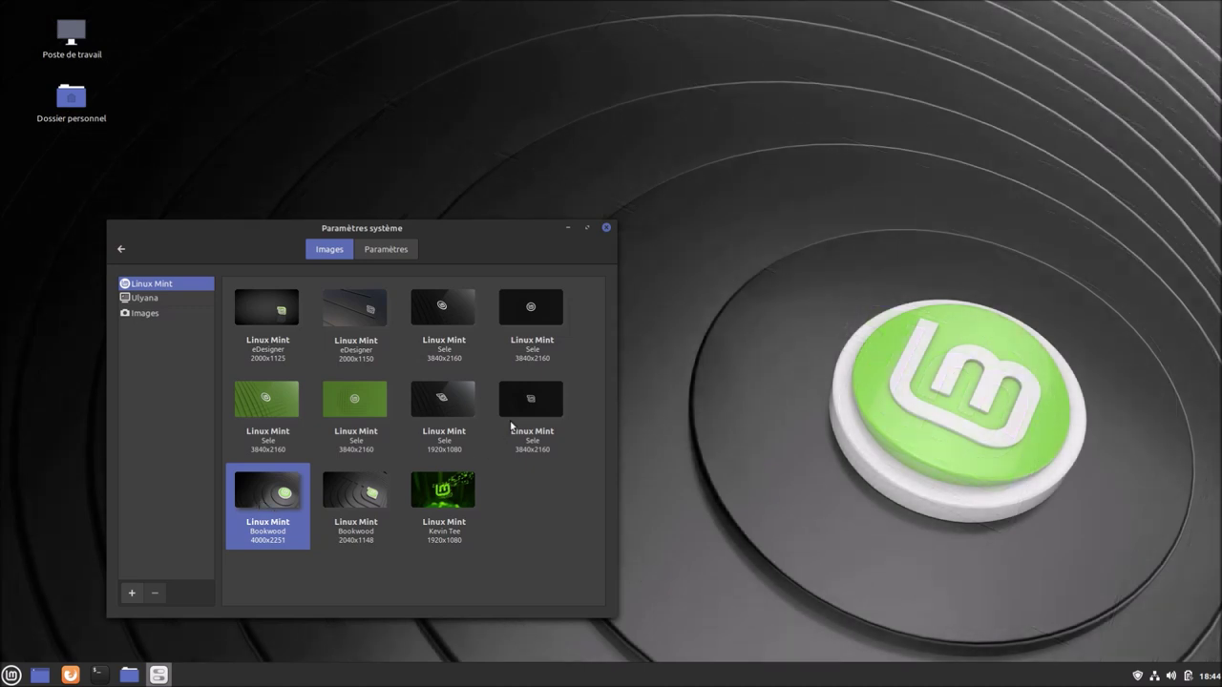
left_click(546, 411)
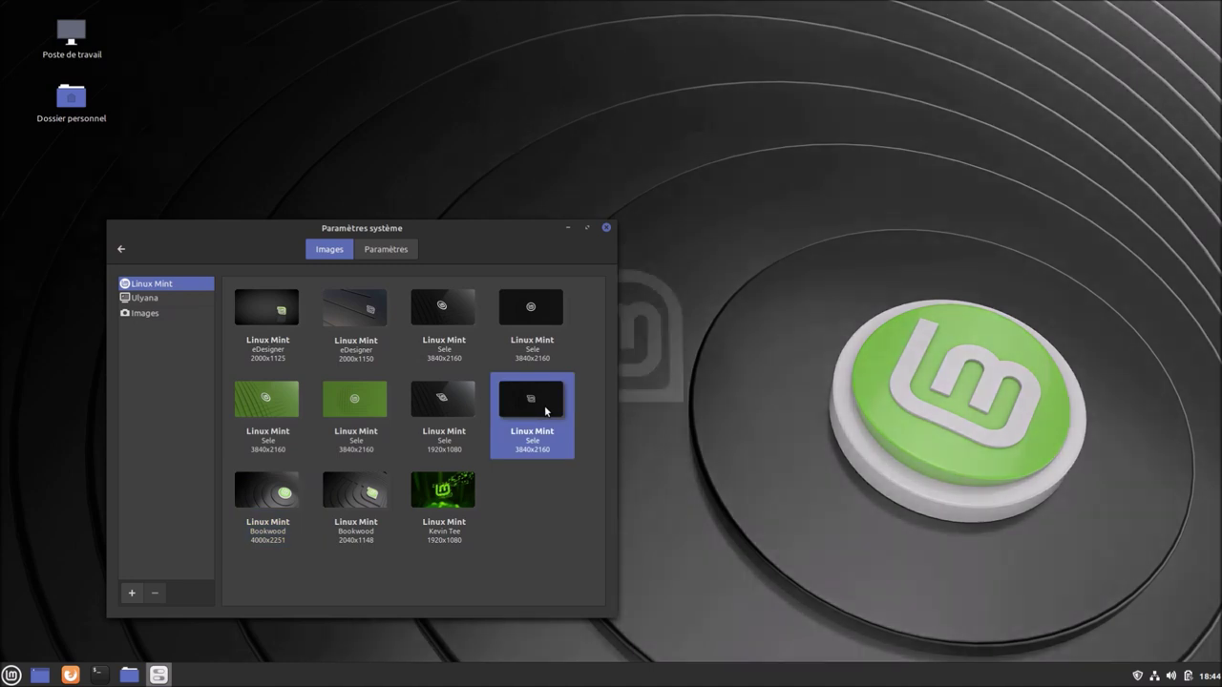
left_click_drag(440, 231, 336, 237)
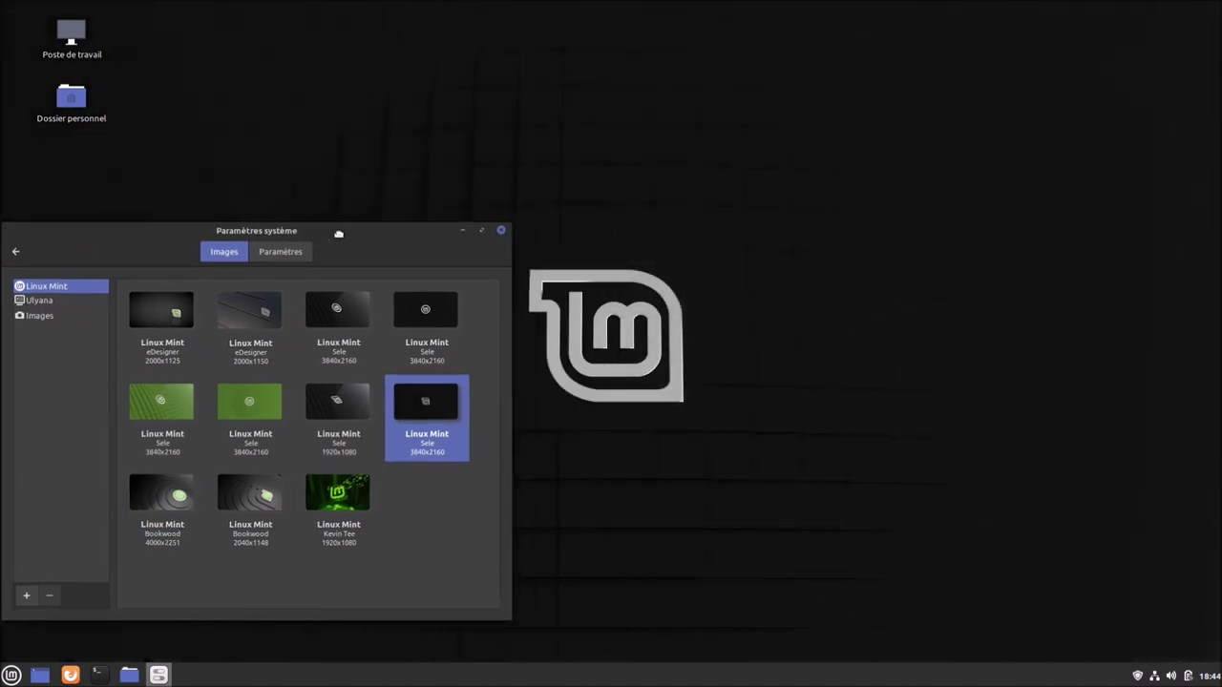
Try the remaining Sele backgrounds in black and green and both eDesigner backgrounds from the Linux Mint collection
left_click(330, 401)
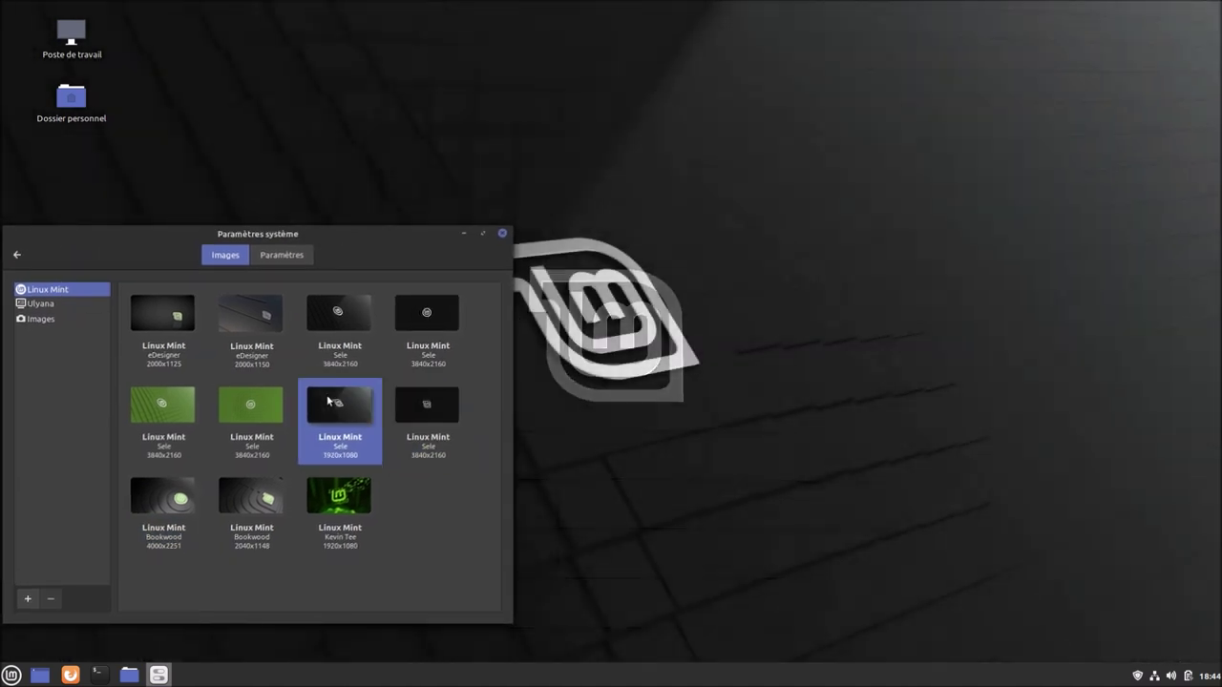
left_click(260, 403)
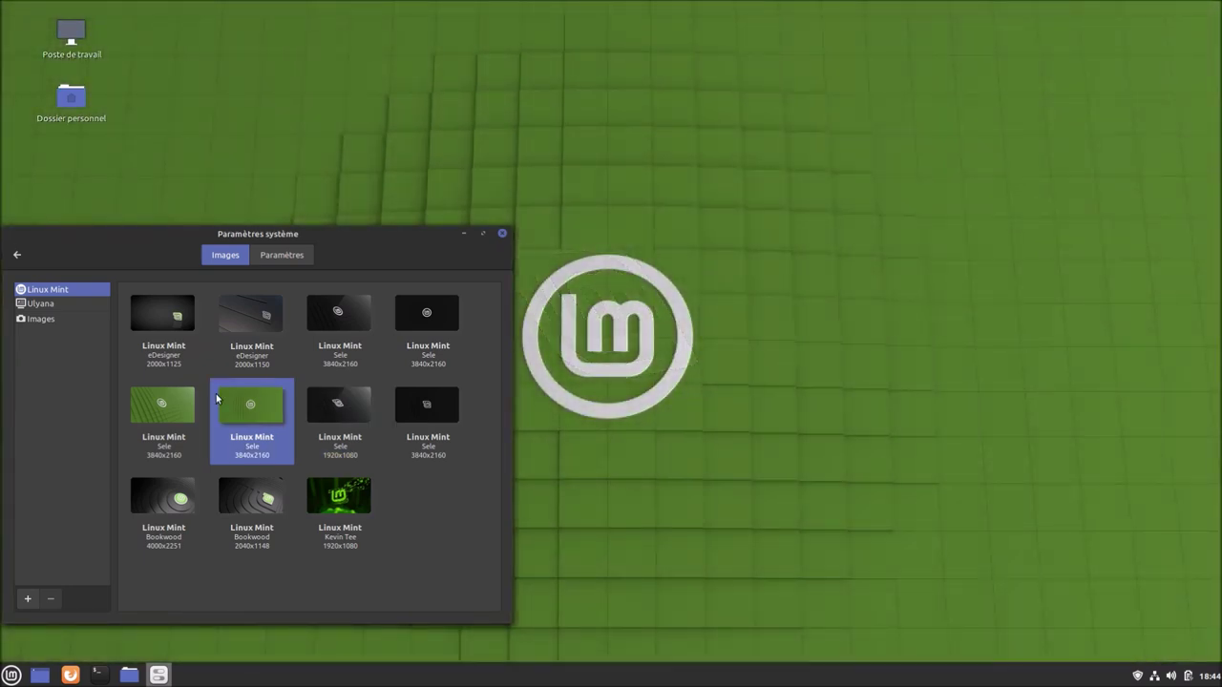
left_click(173, 401)
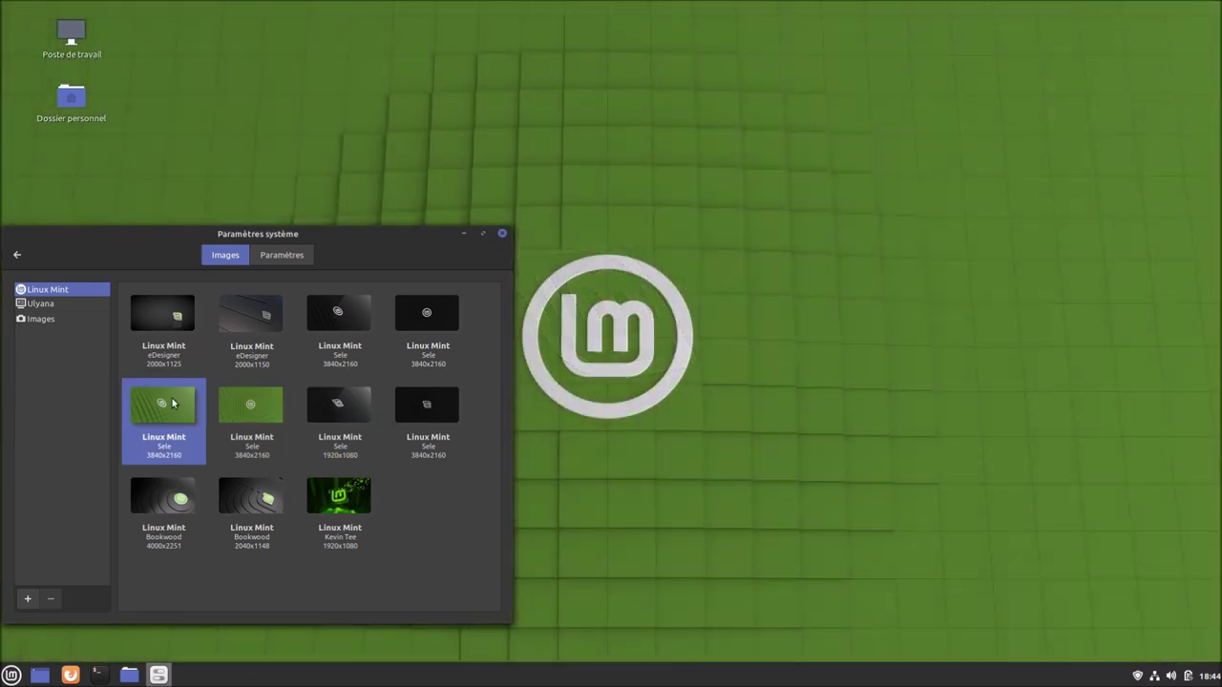
left_click(433, 316)
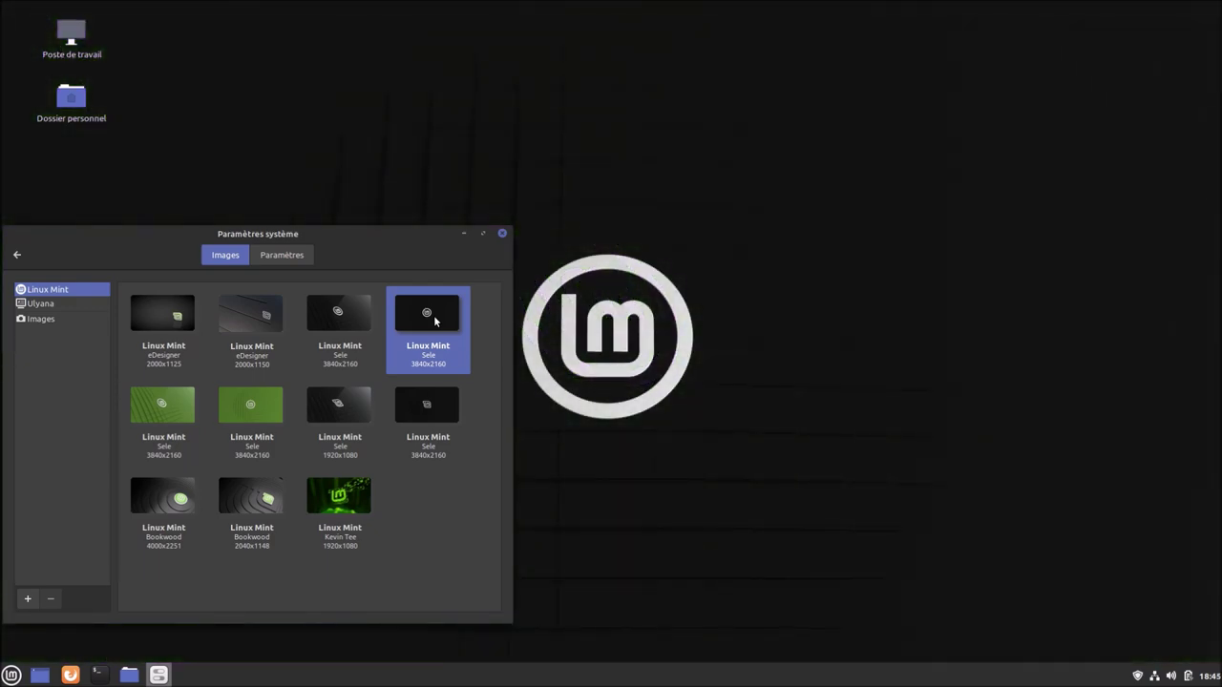
left_click(350, 330)
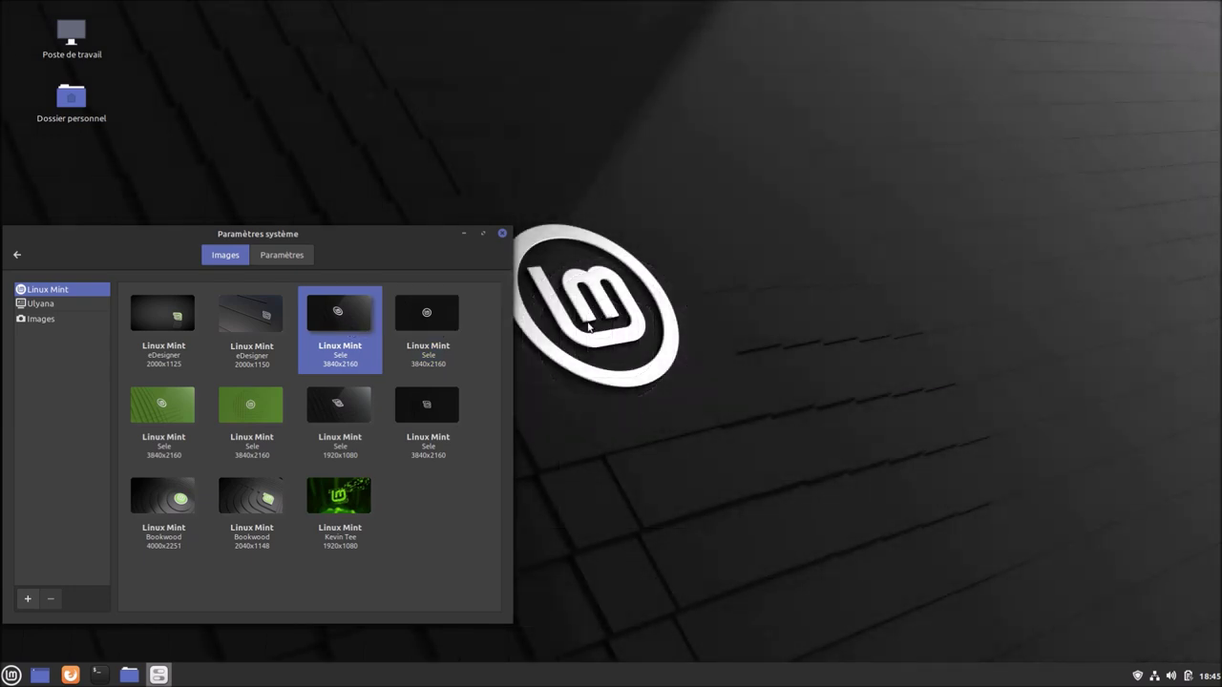
left_click(249, 325)
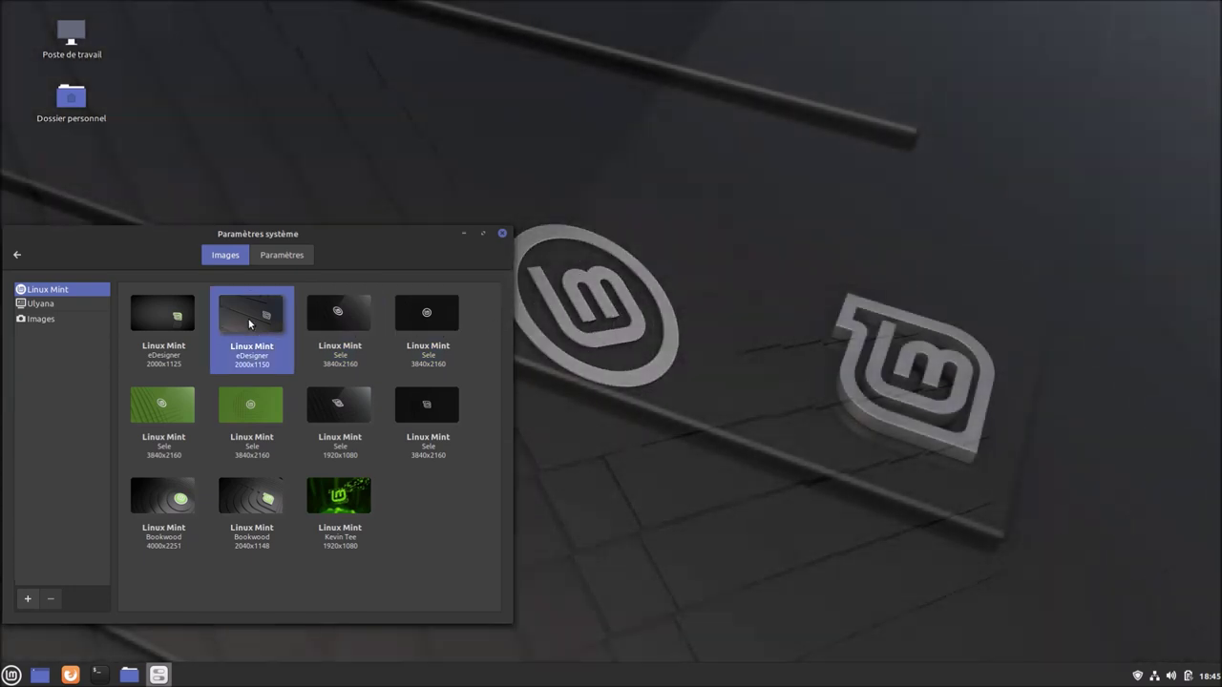
left_click(161, 324)
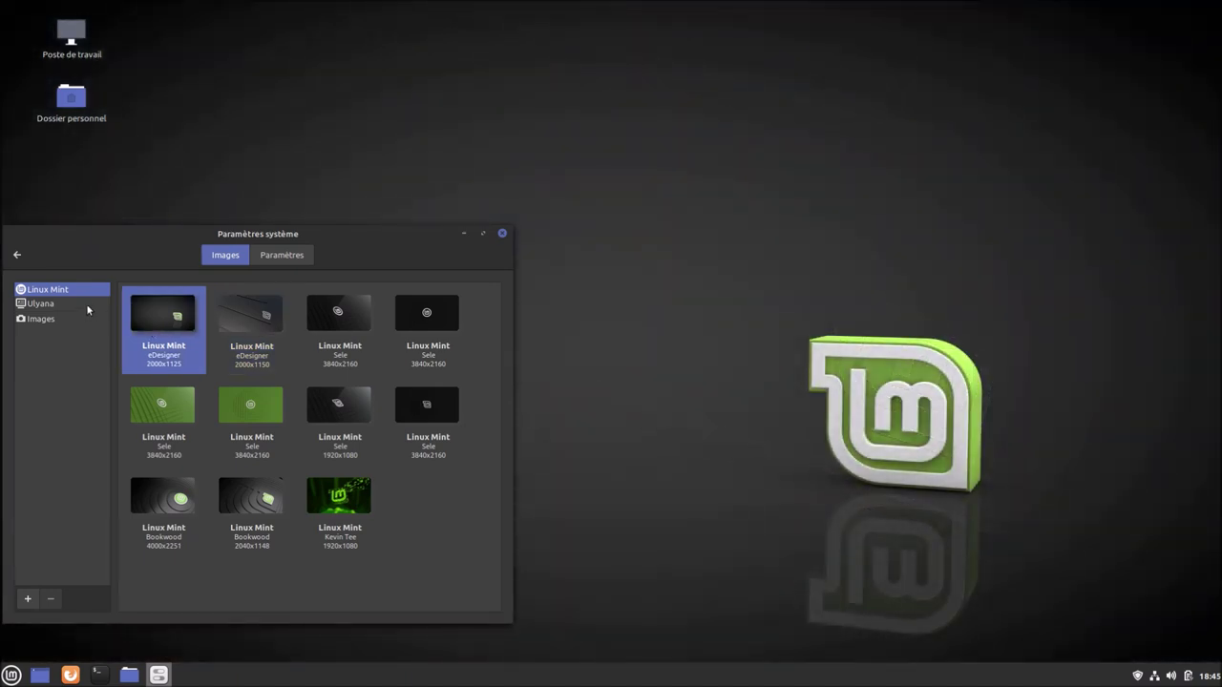
Apply the Pink background from the Ulyana collection, browse its other images and return to the settings overview
left_click(87, 305)
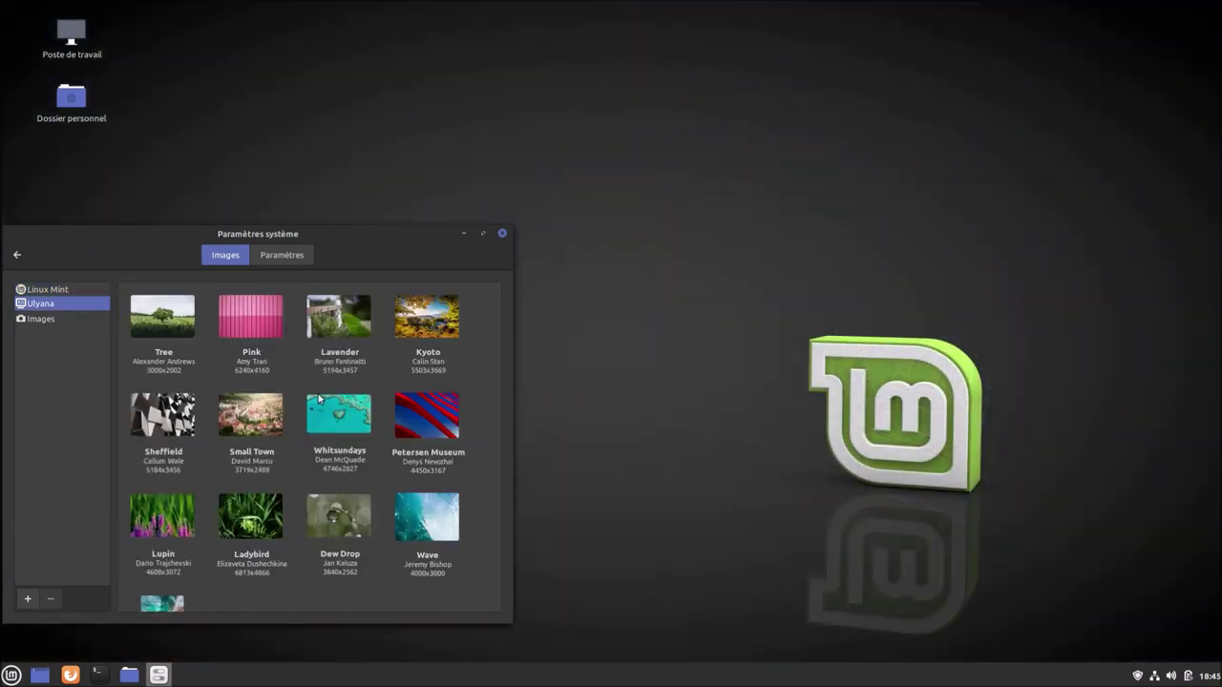
left_click(255, 328)
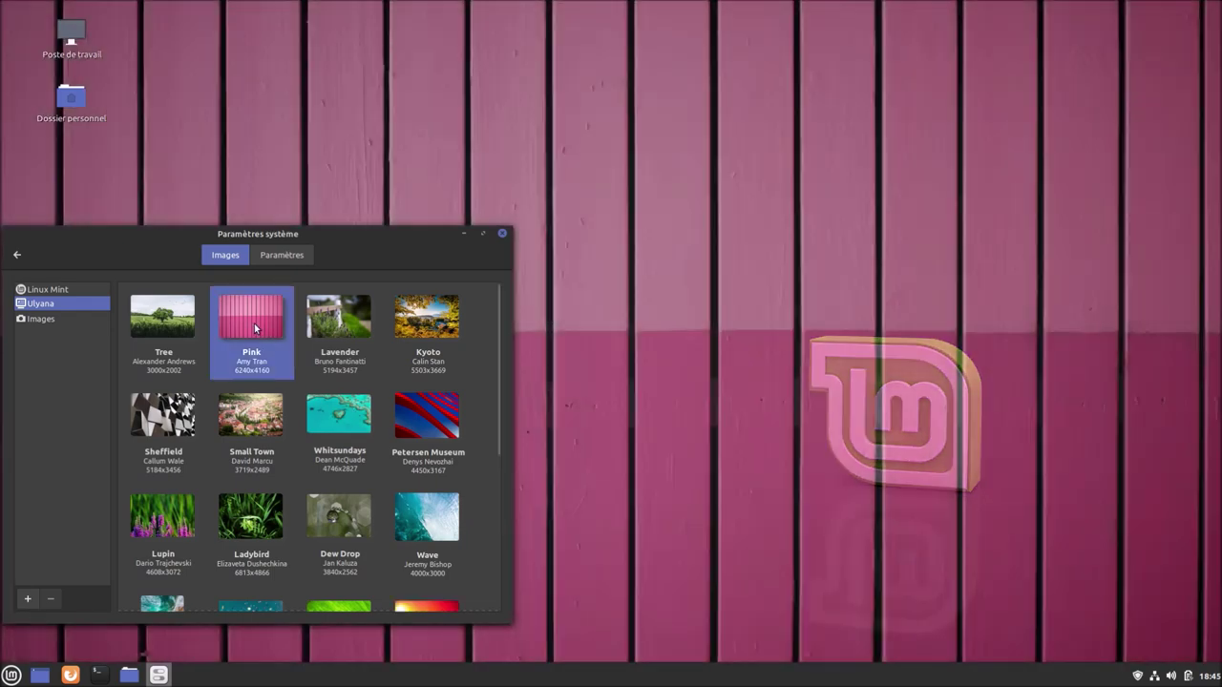
scroll(380, 424, "down", 5)
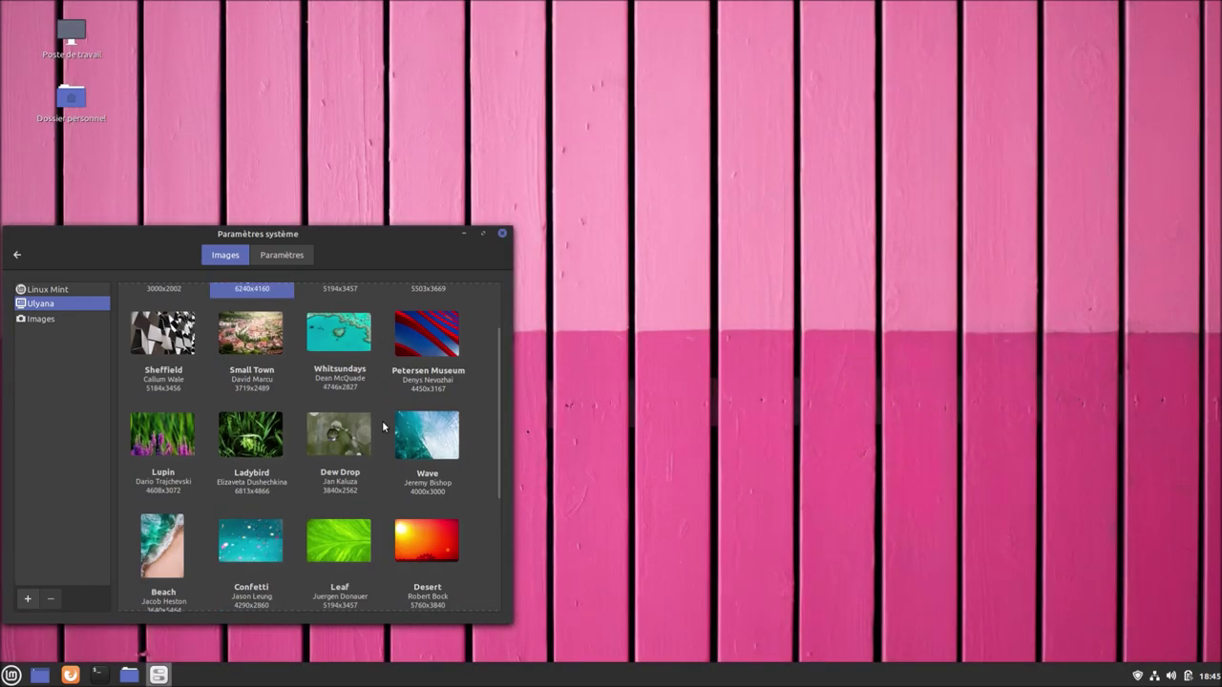
scroll(383, 426, "up", 4)
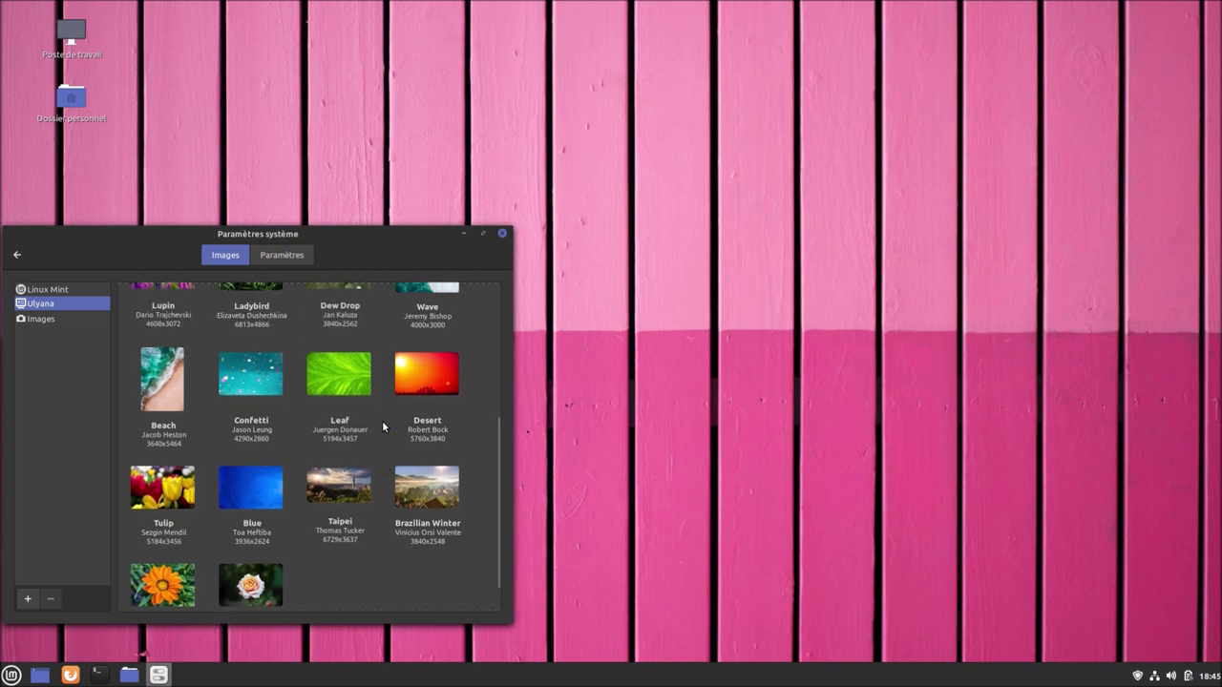
scroll(383, 426, "up", 1)
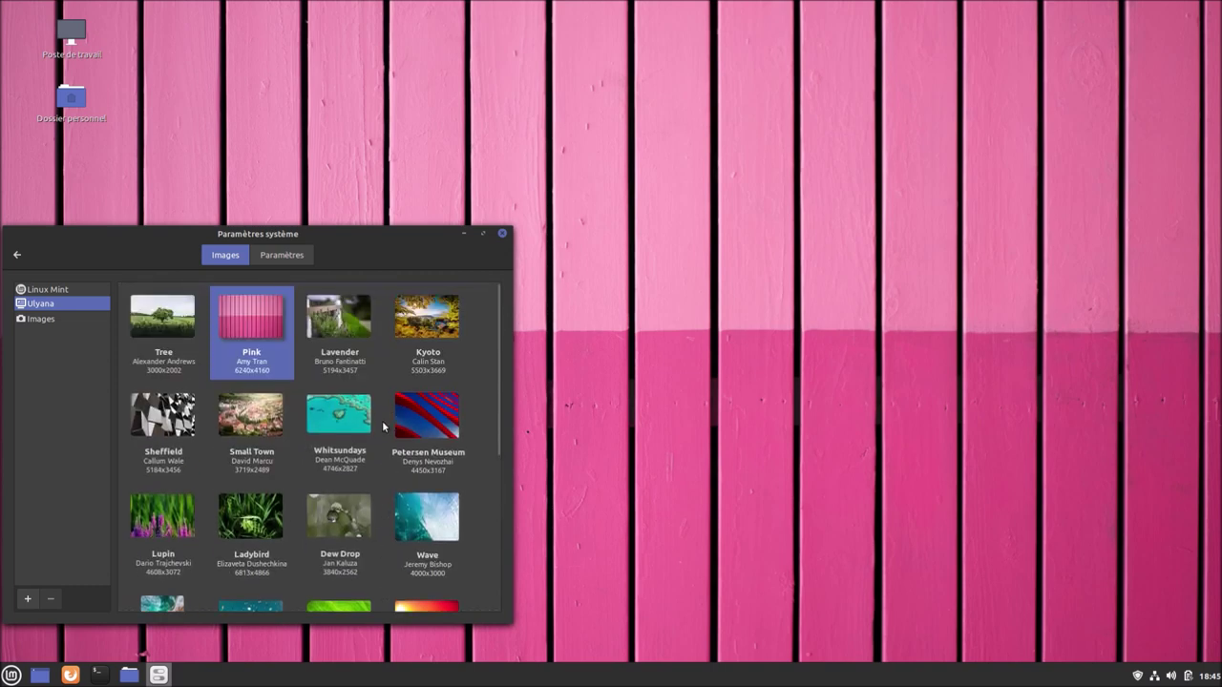
scroll(382, 427, "down", 5)
scroll(383, 422, "up", 5)
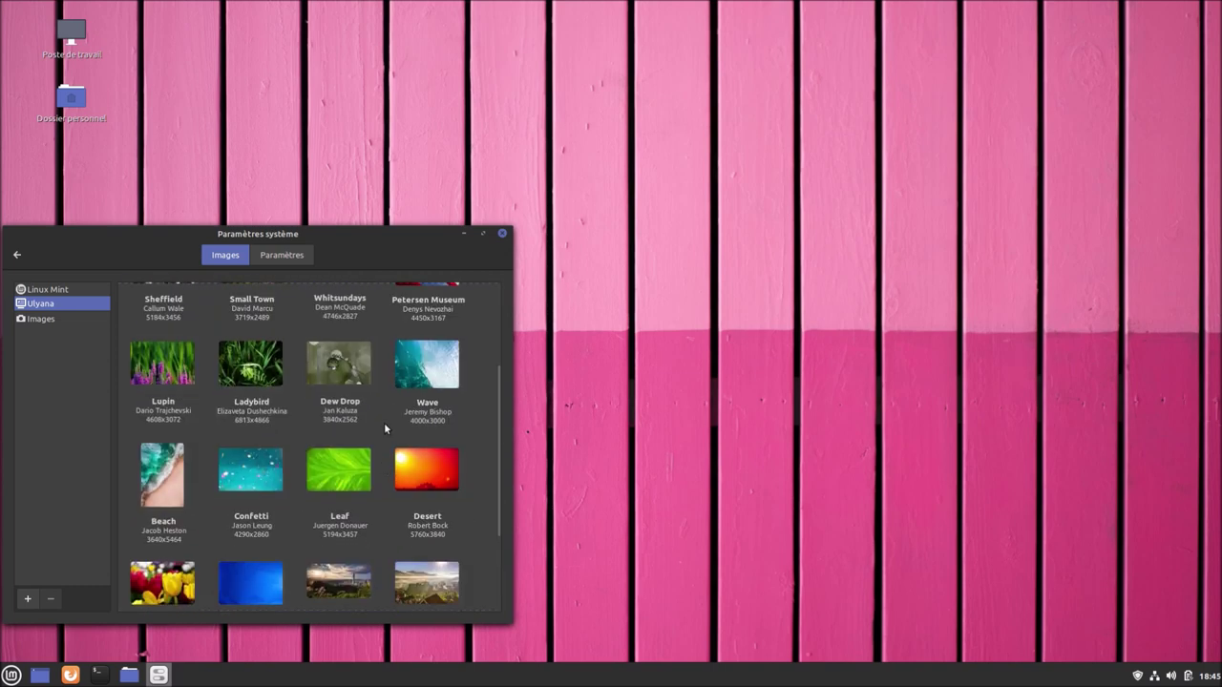
left_click(18, 255)
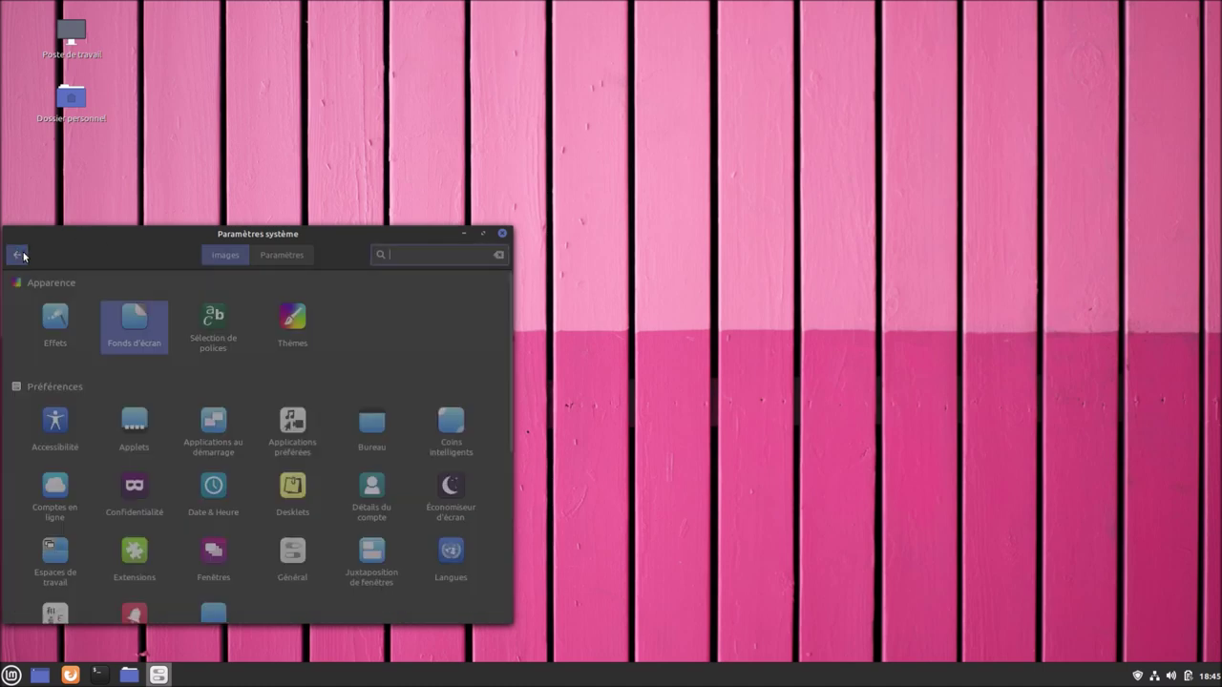
Review the available themes for window borders, icons, controls, mouse pointer and desktop without changing any, and return to the settings overview
left_click(293, 323)
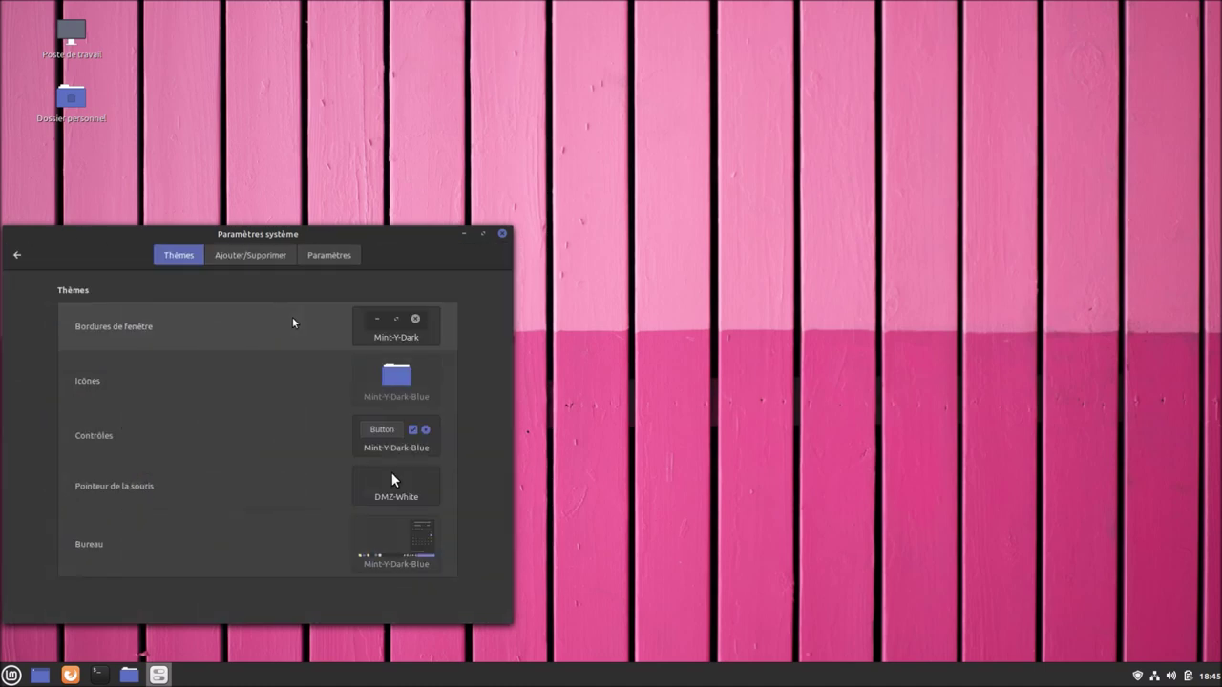
left_click(411, 344)
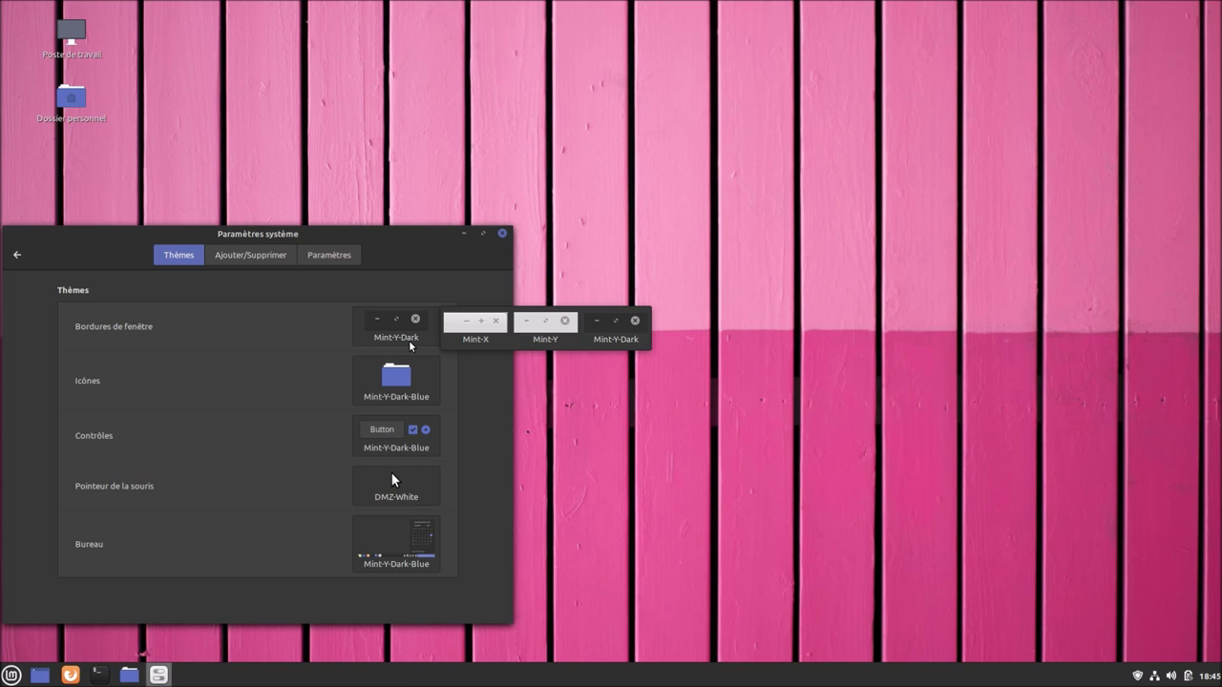
left_click(429, 397)
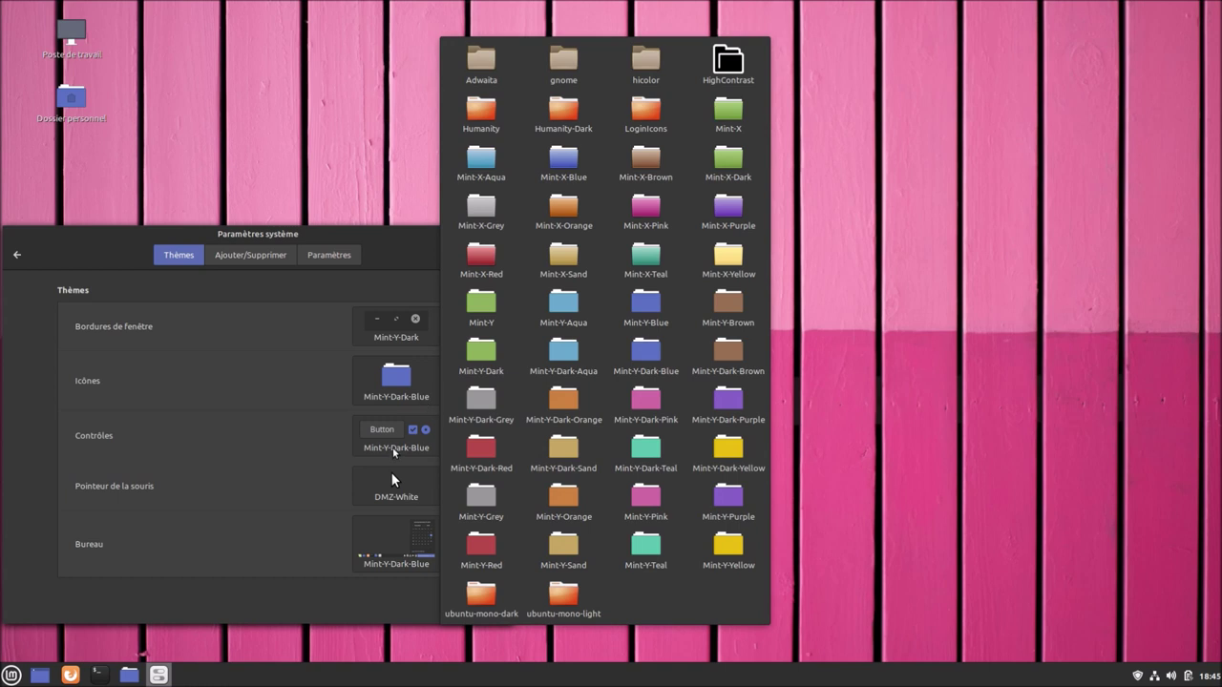
left_click(392, 449)
left_click(375, 489)
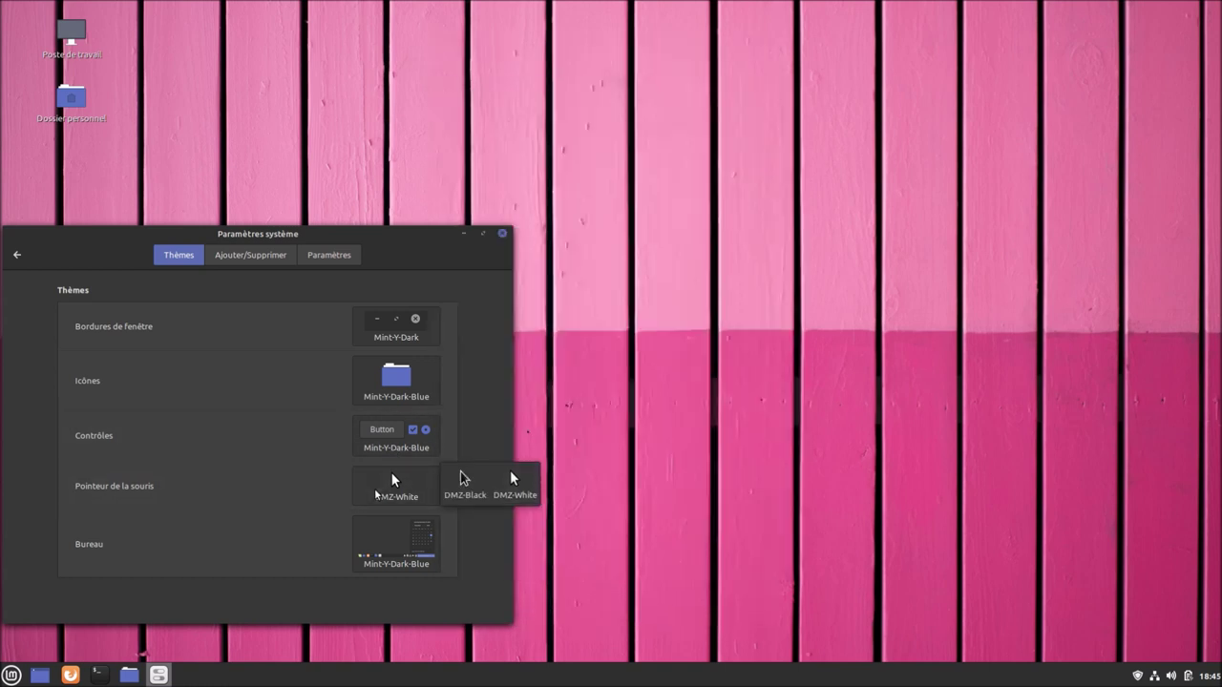
left_click(366, 542)
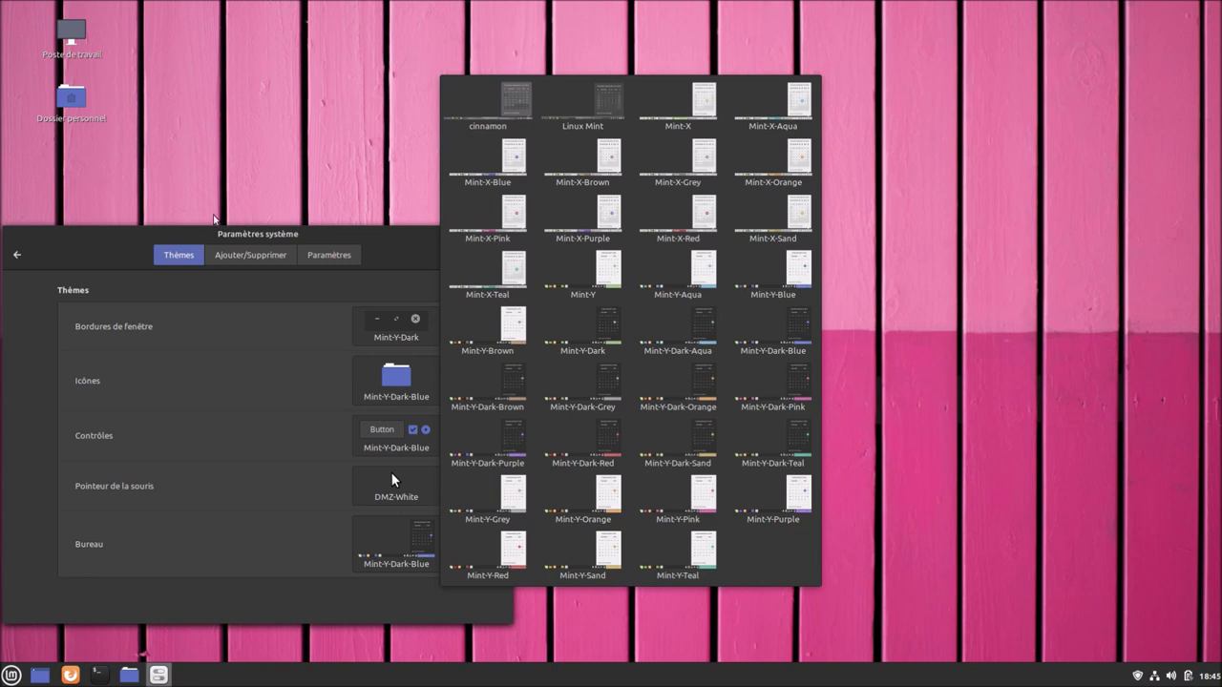
left_click(234, 135)
left_click(16, 256)
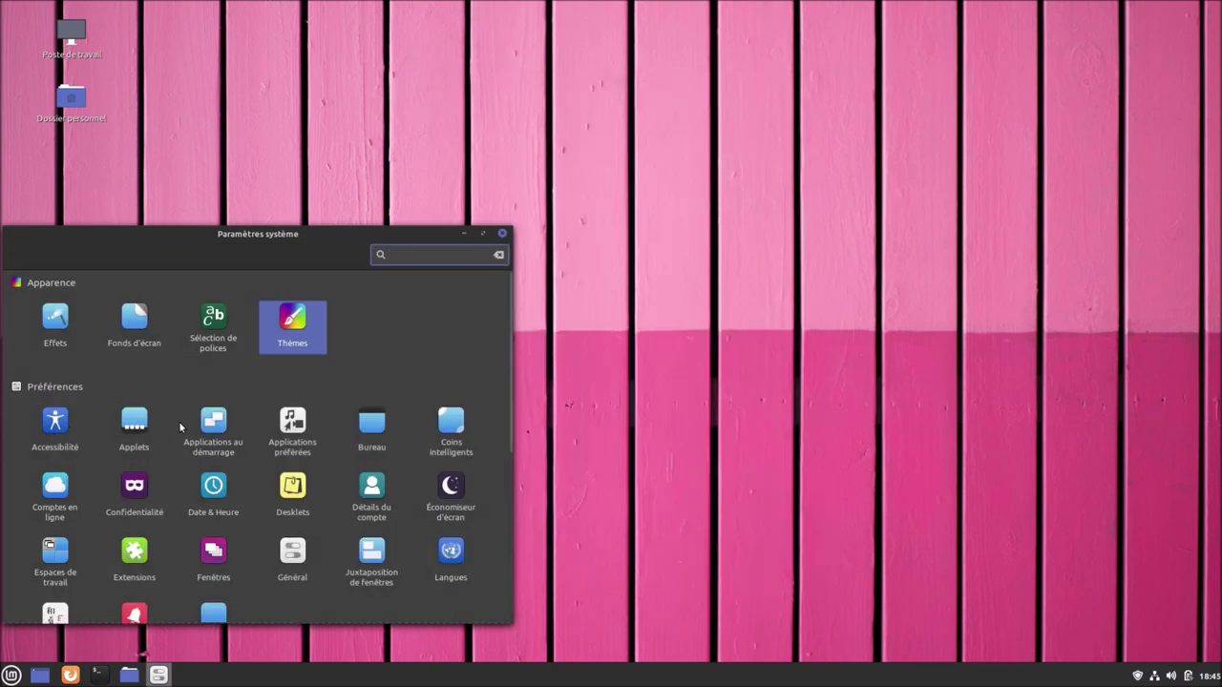
Look through the list of startup applications and return to the settings overview
left_click(216, 428)
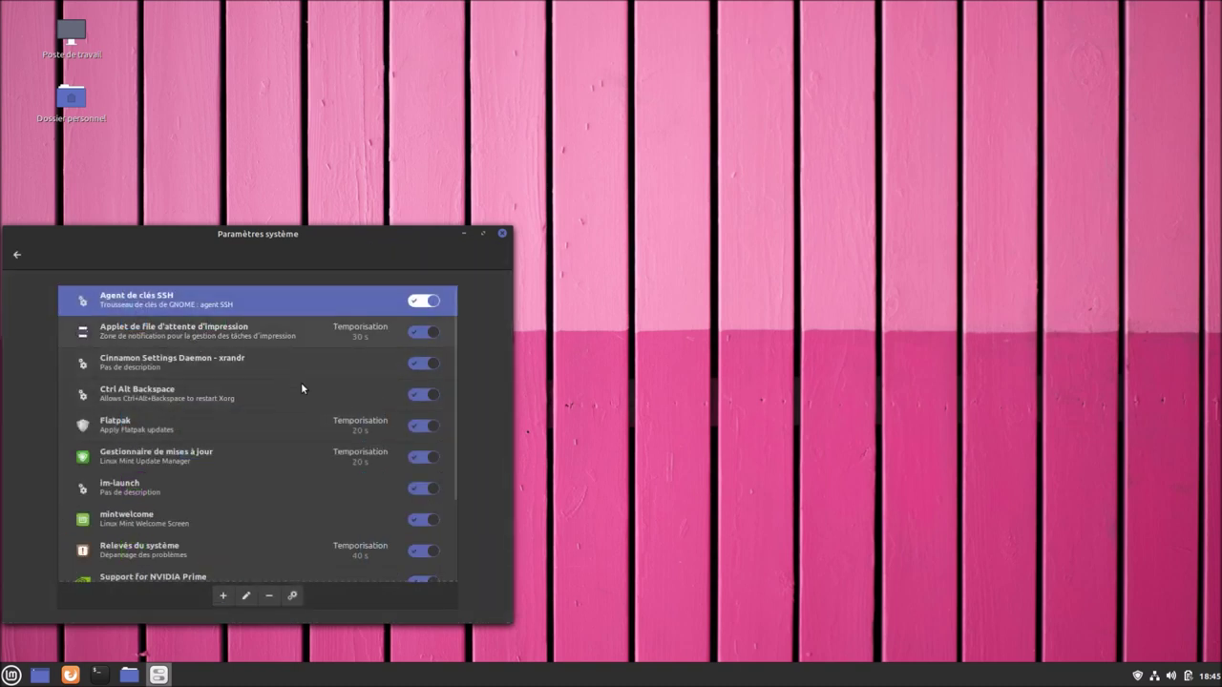
scroll(322, 381, "down", 3)
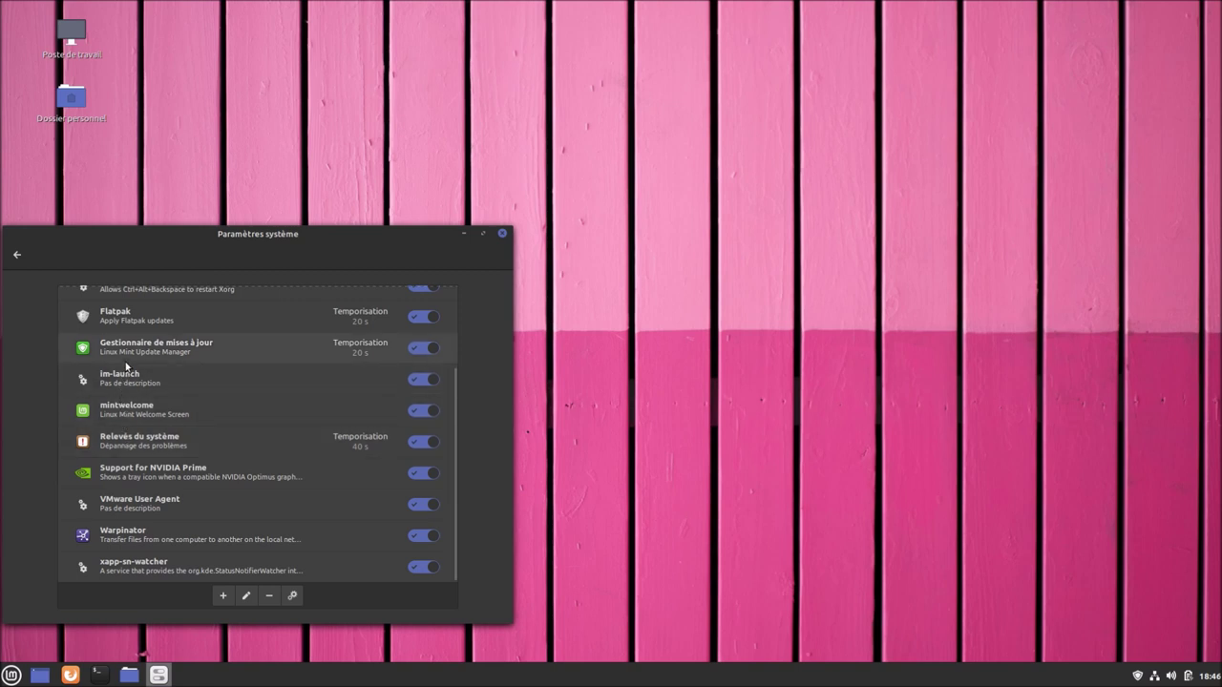
scroll(125, 366, "up", 2)
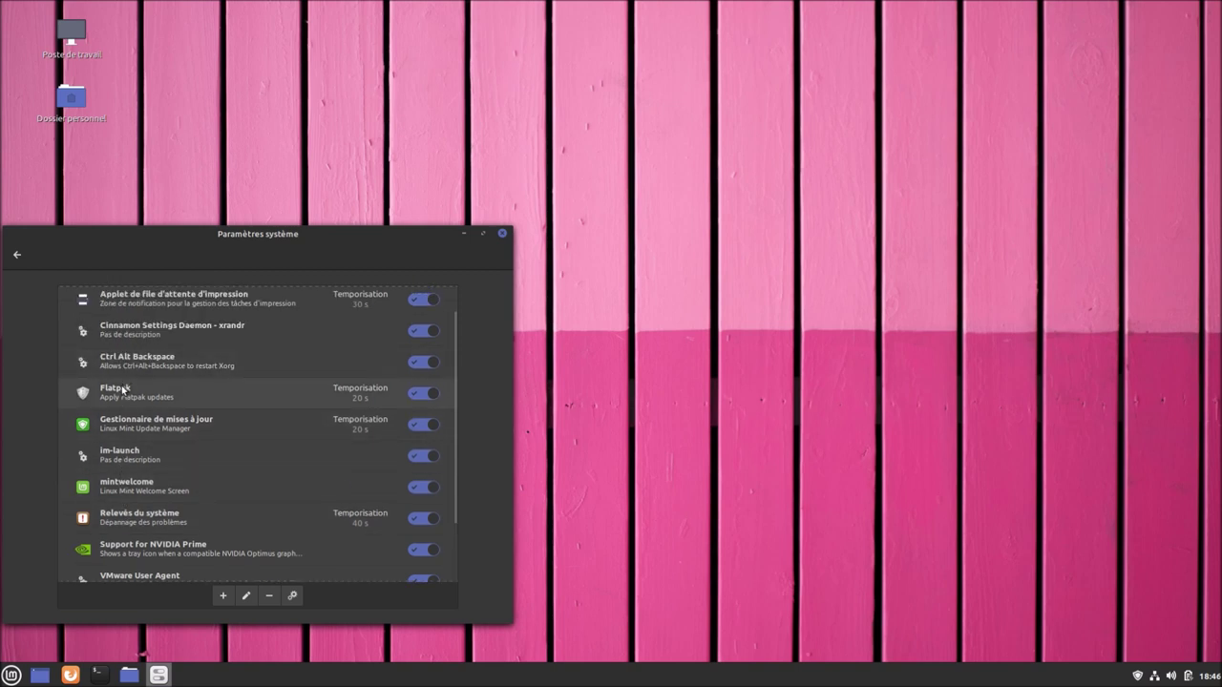
scroll(125, 391, "up", 1)
left_click(18, 256)
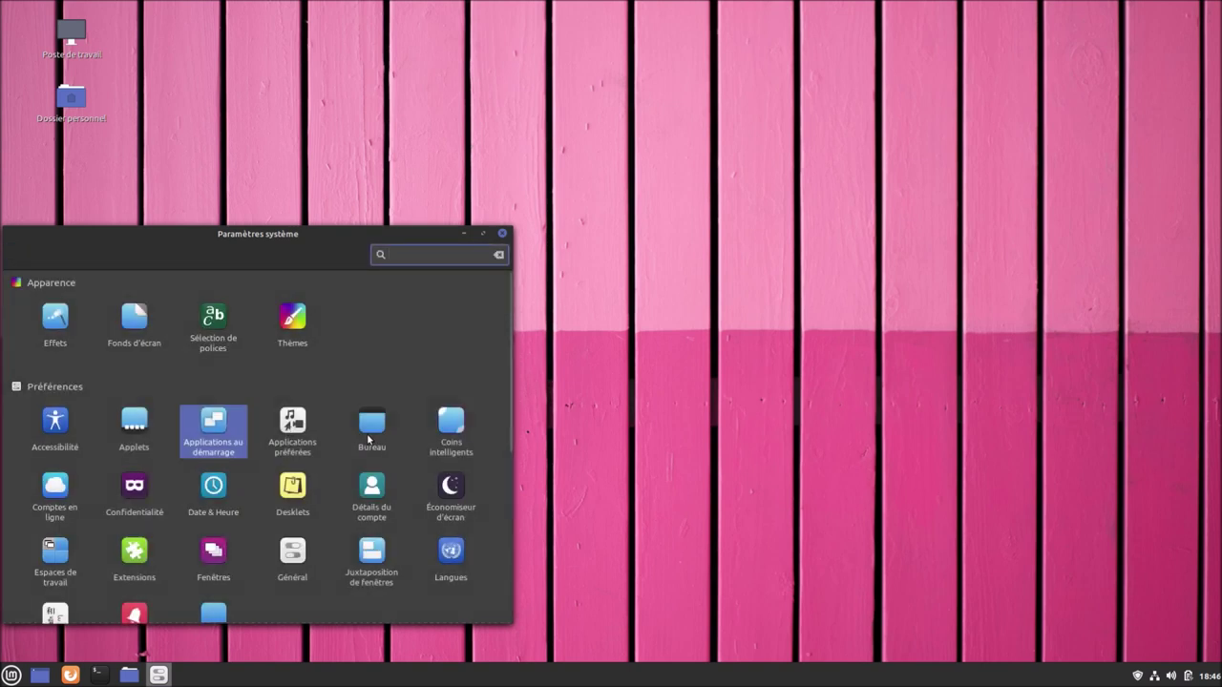
Look at the hot corners, online accounts and privacy settings
left_click(446, 432)
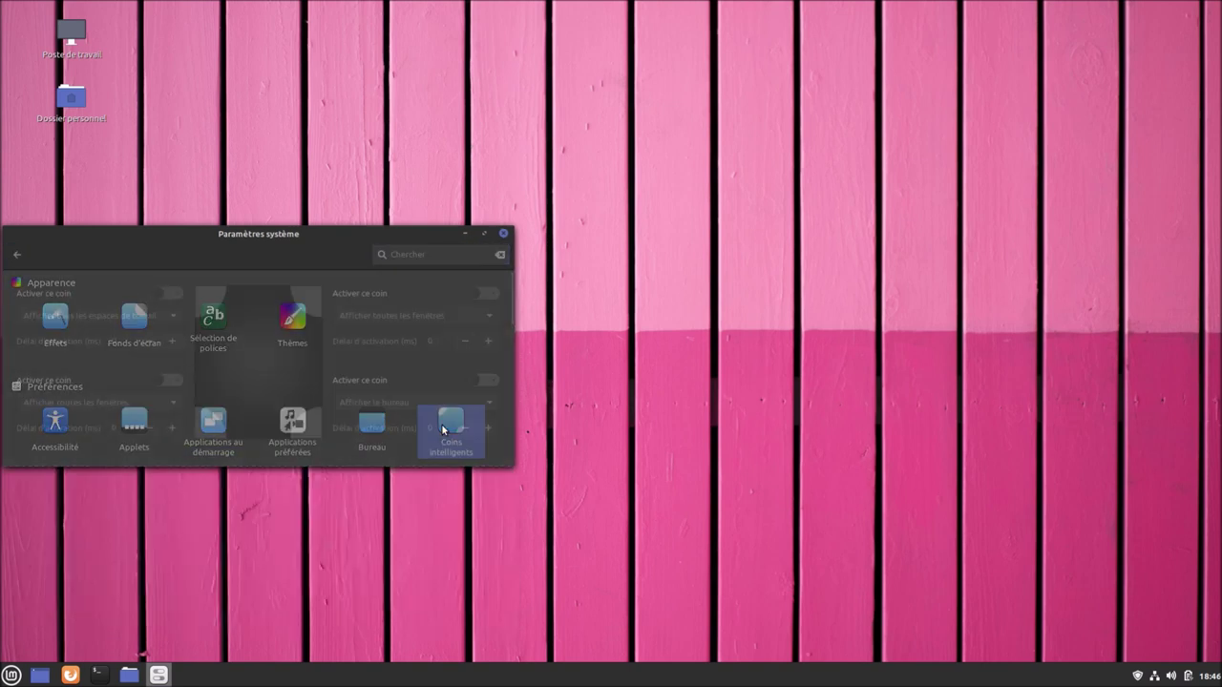
left_click(16, 255)
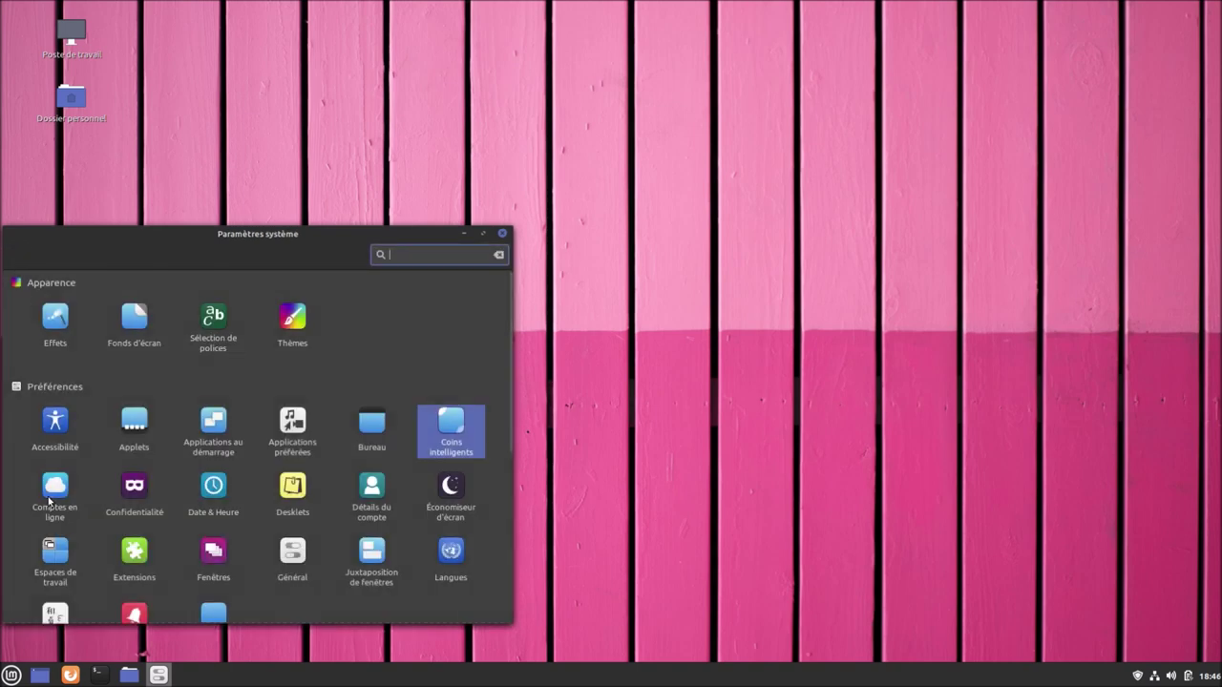
left_click(53, 489)
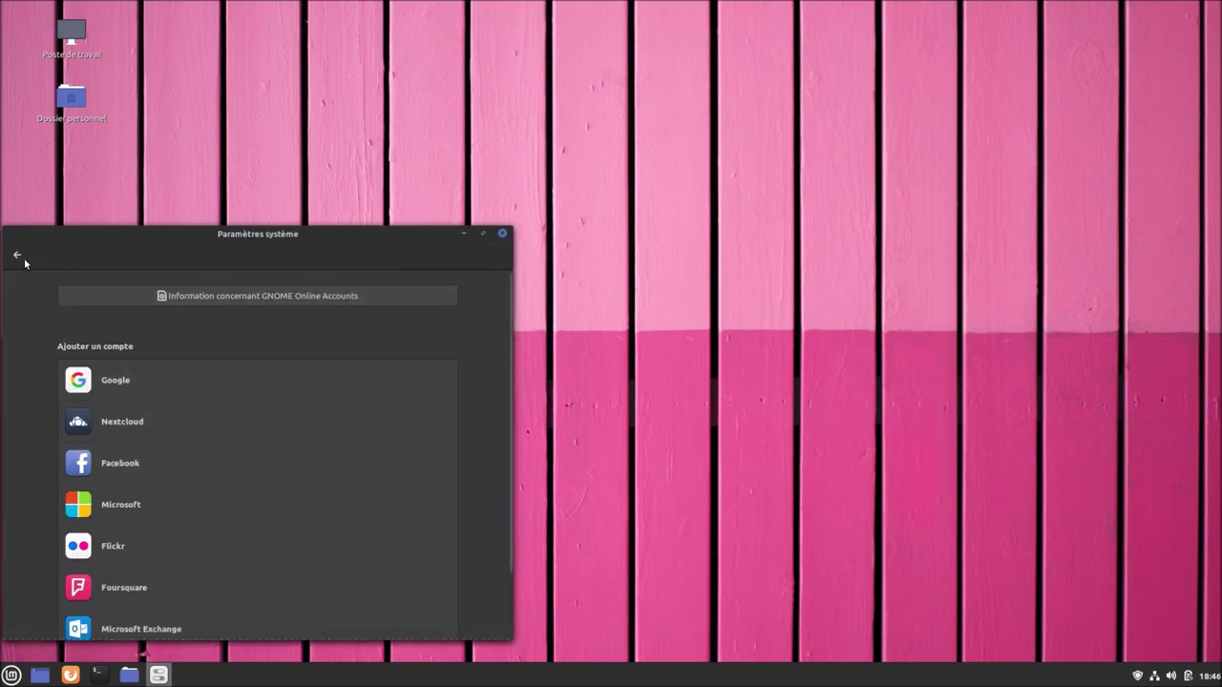
left_click(16, 255)
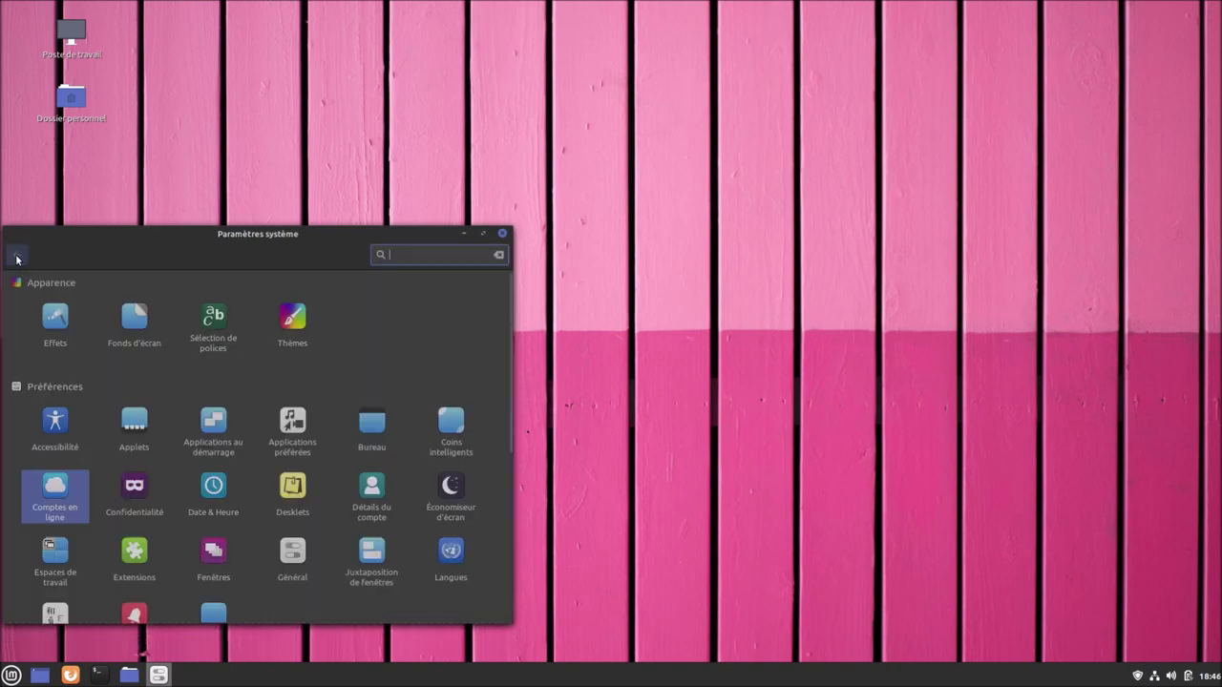
left_click(134, 492)
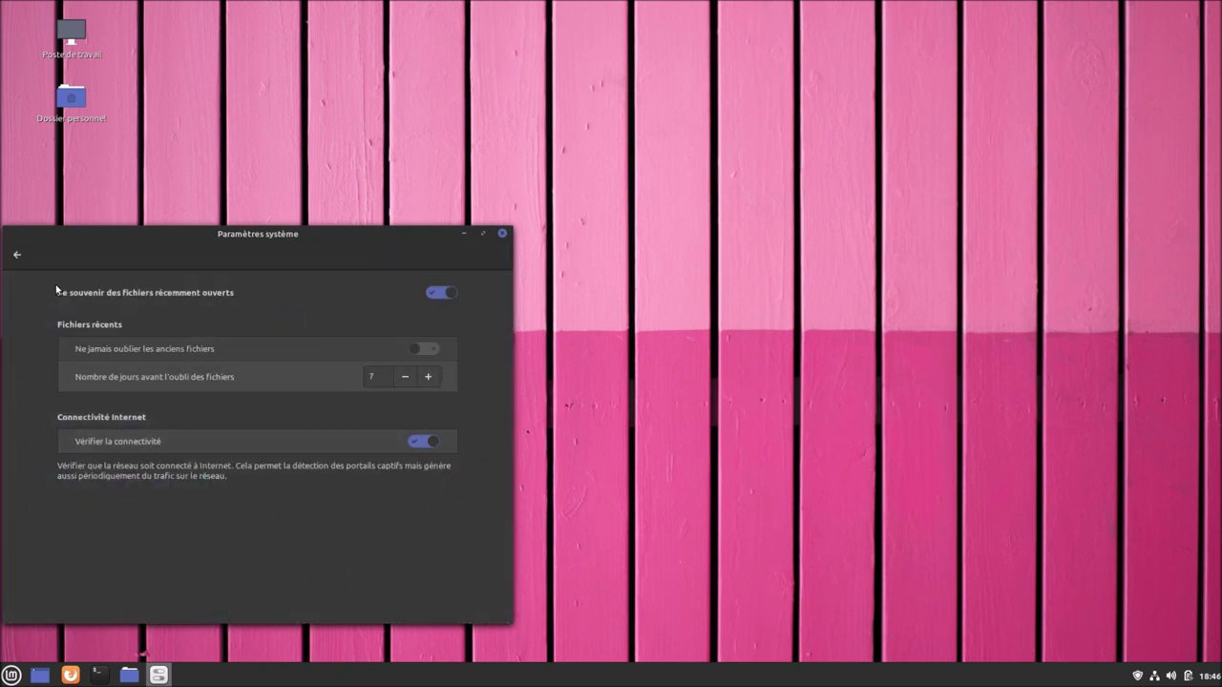
Return to the settings overview, look through the remaining preferences, hardware and administration categories, and close the system settings
left_click(17, 256)
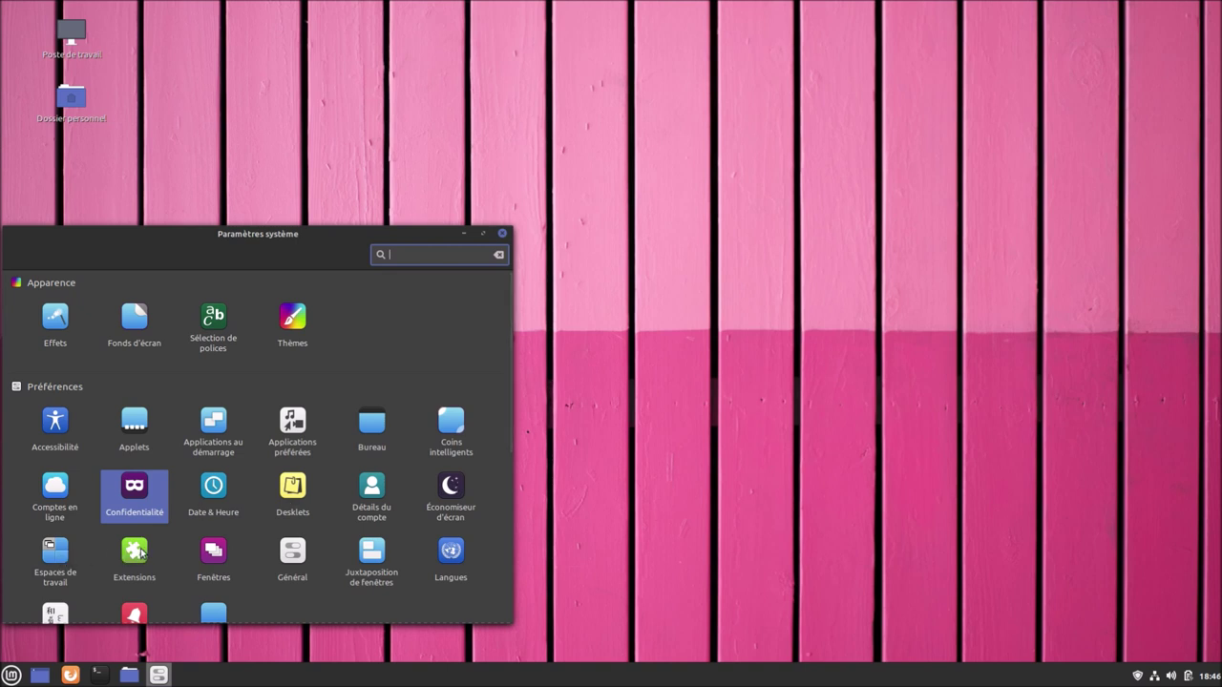
scroll(338, 549, "down", 1)
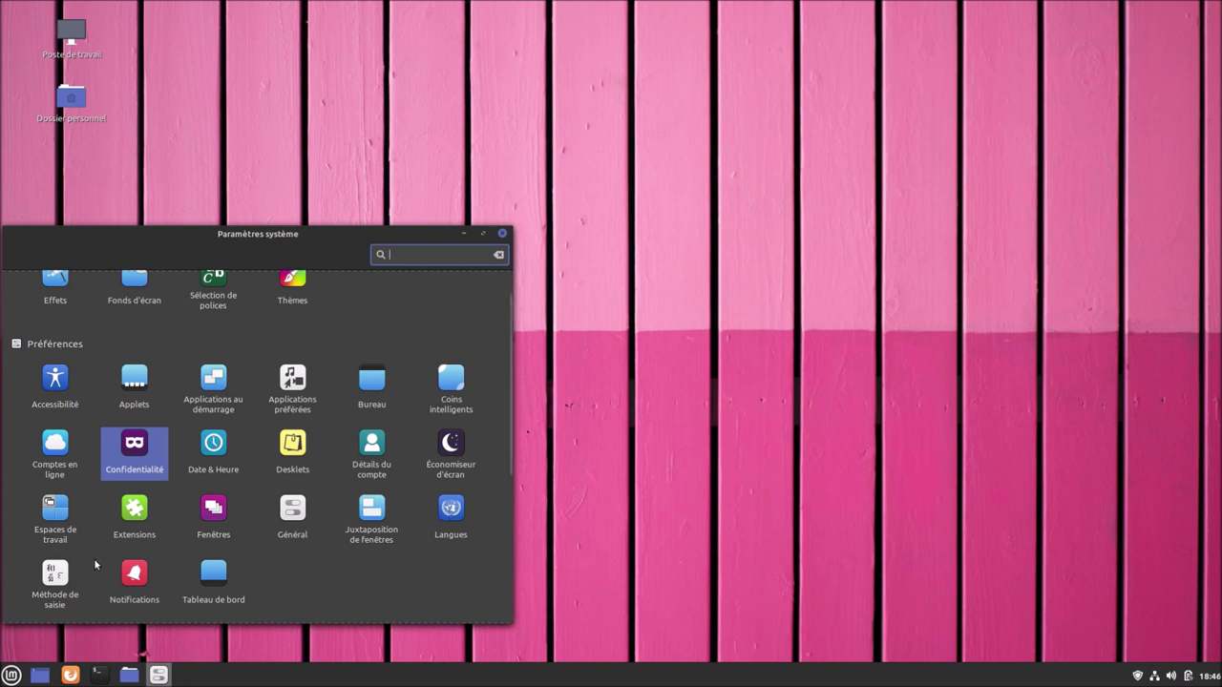
scroll(175, 549, "down", 3)
scroll(175, 545, "down", 2)
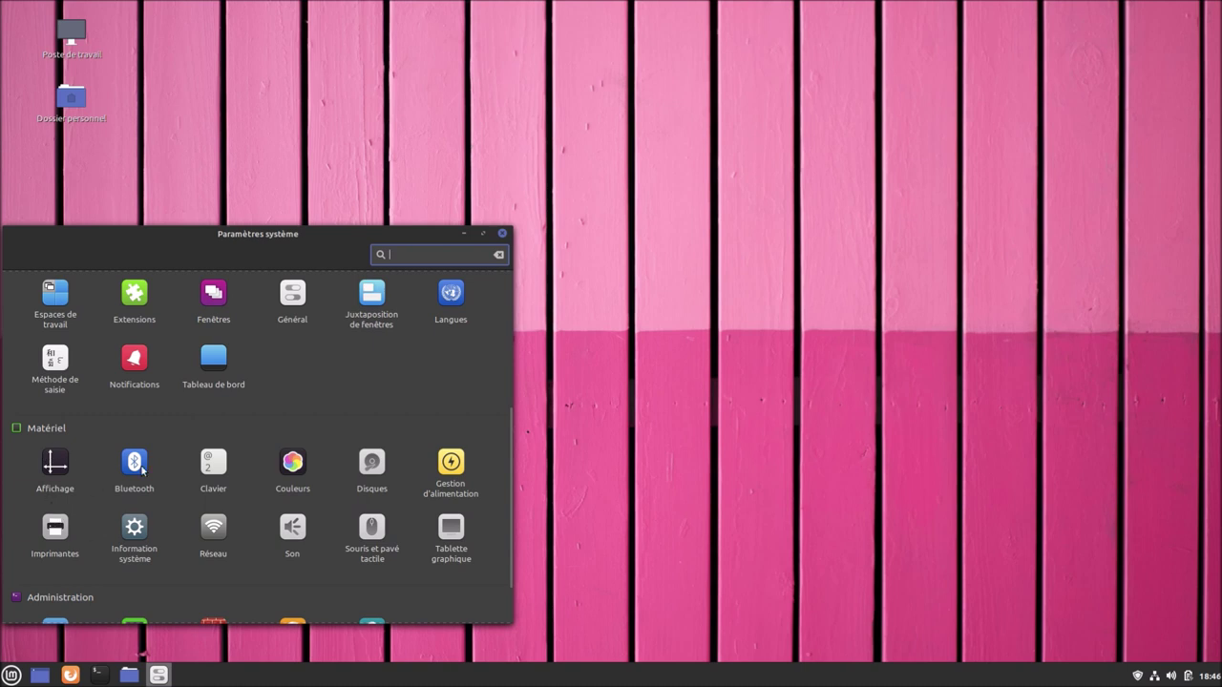
scroll(396, 505, "down", 2)
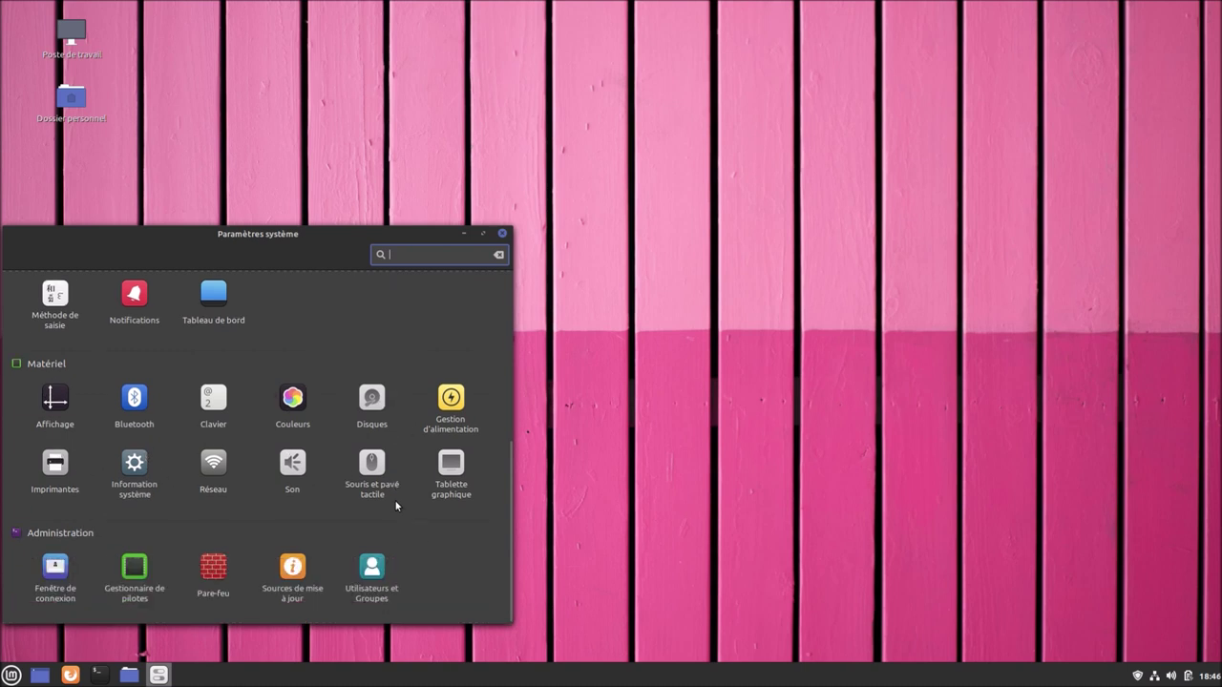
left_click_drag(258, 240, 568, 237)
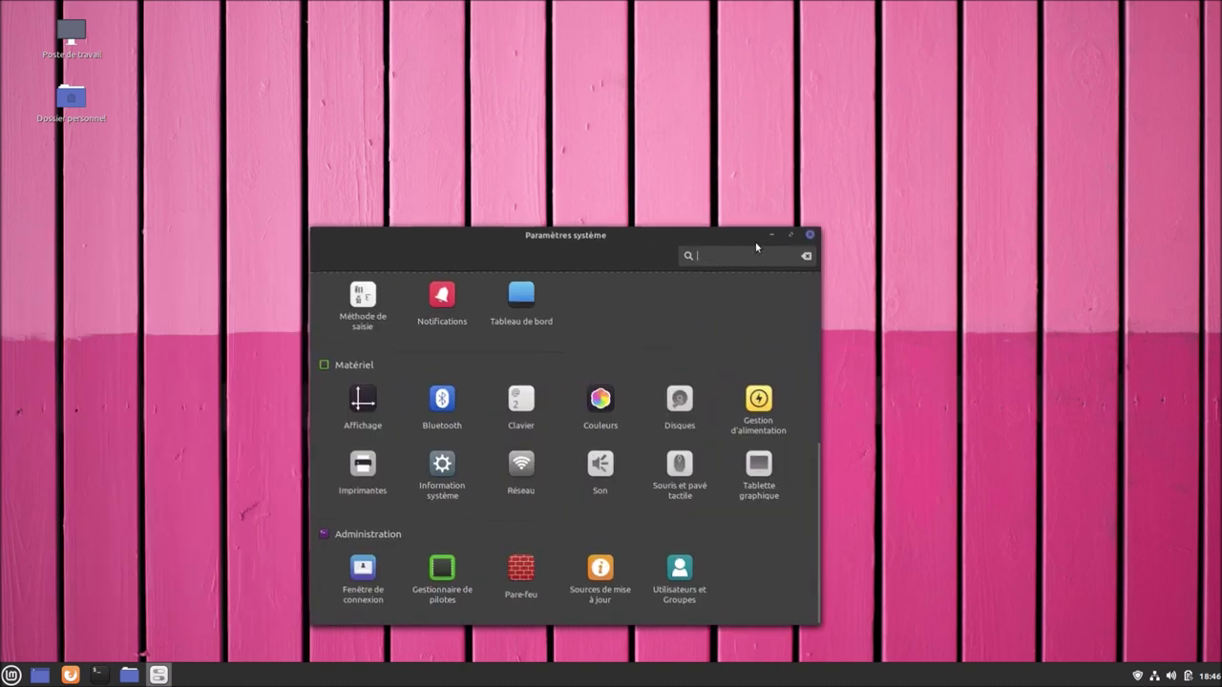
left_click(817, 234)
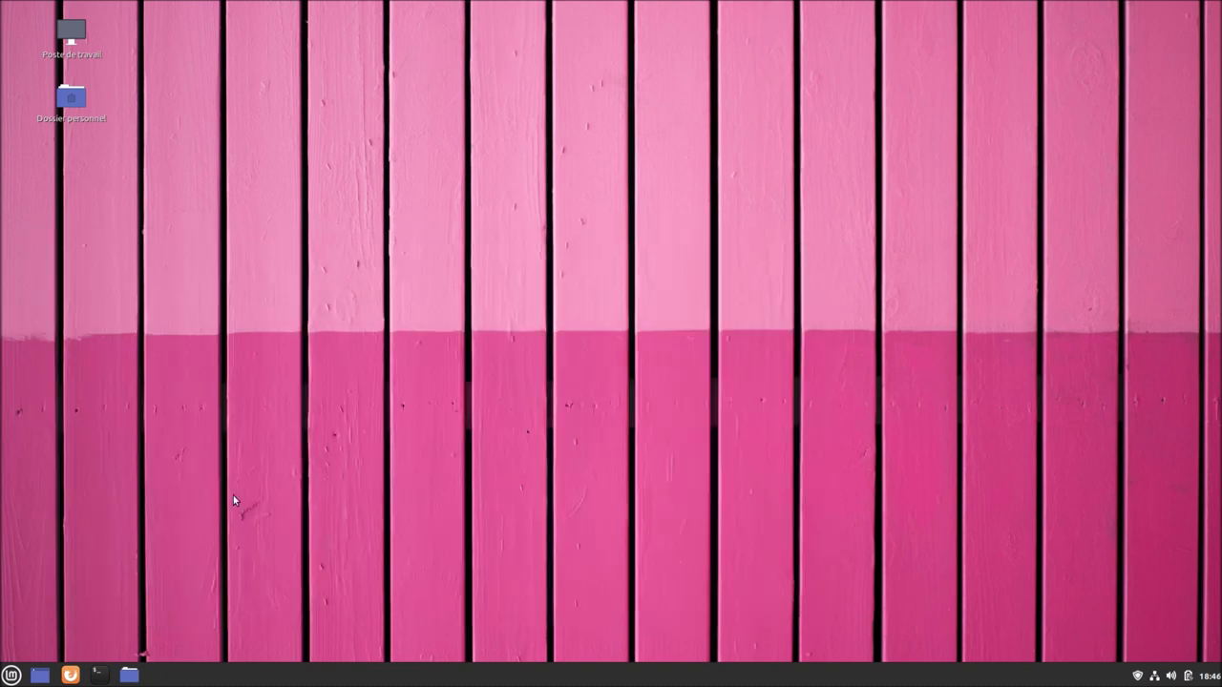
Search the installed applications for "log" and launch Logithèque
left_click(13, 677)
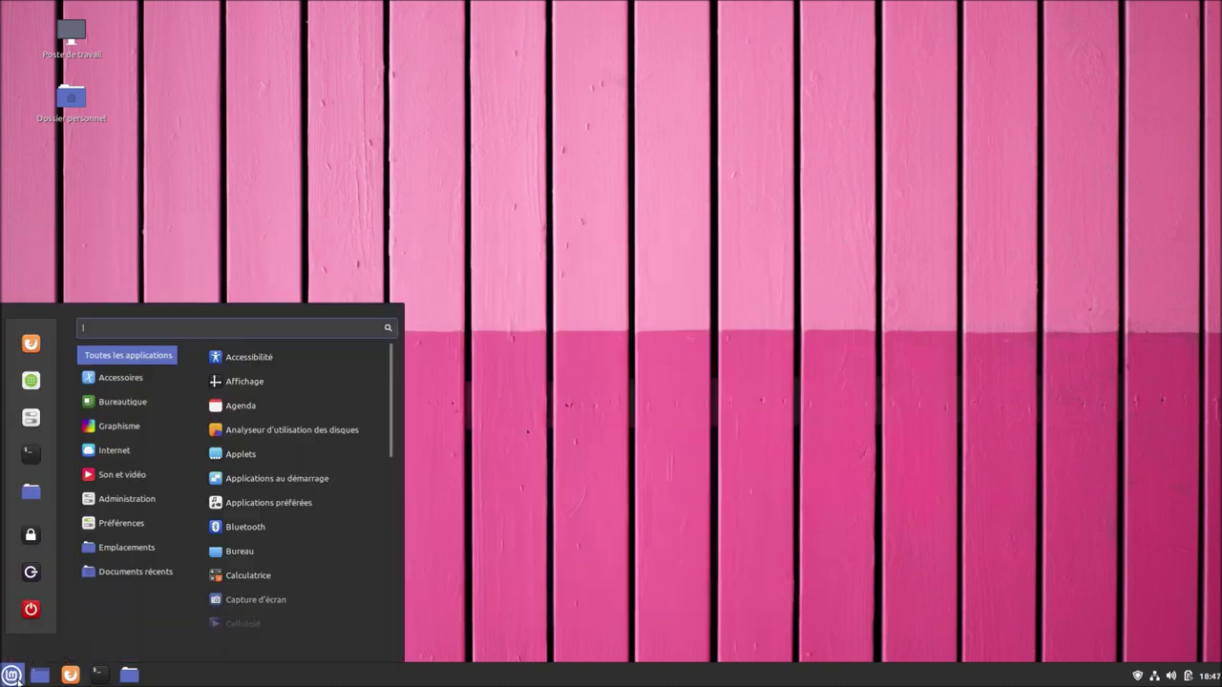
type("logi")
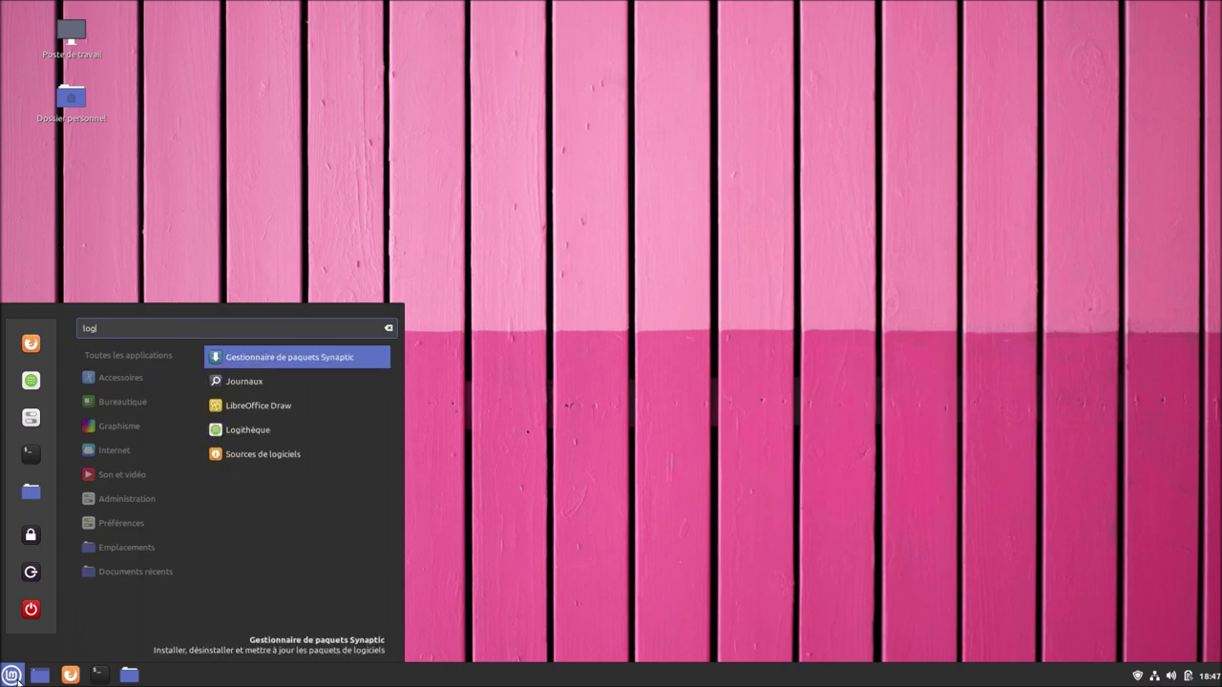
key("Down")
key("Down")
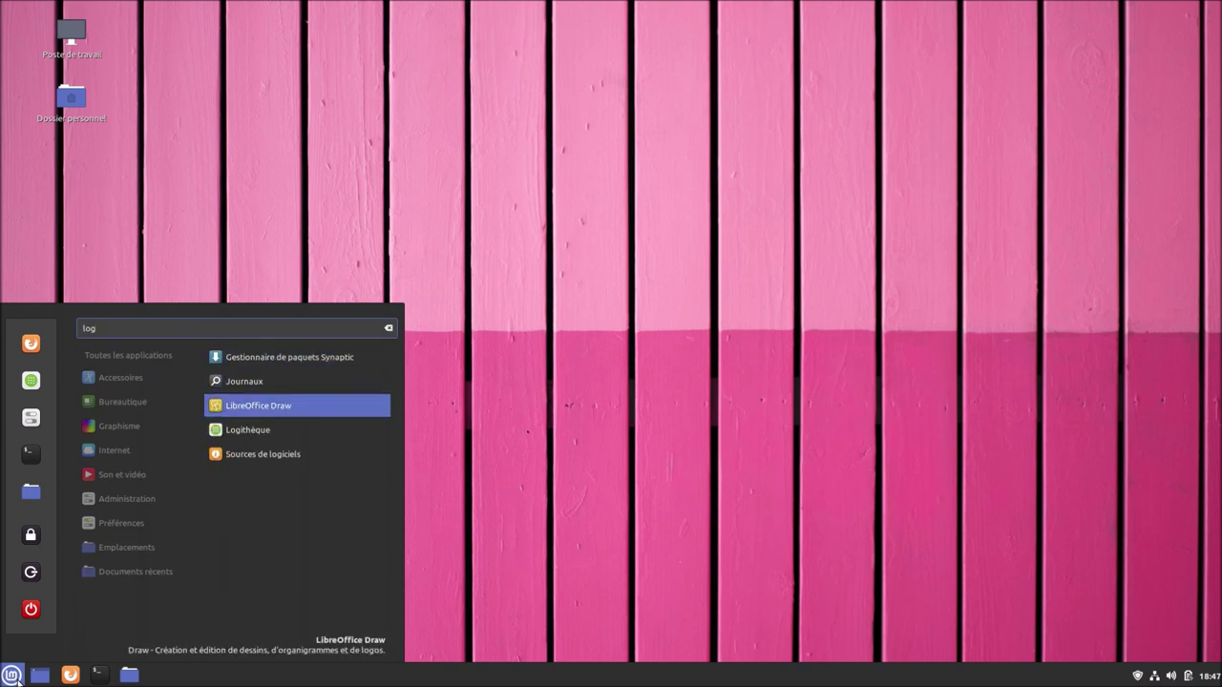
key("Down")
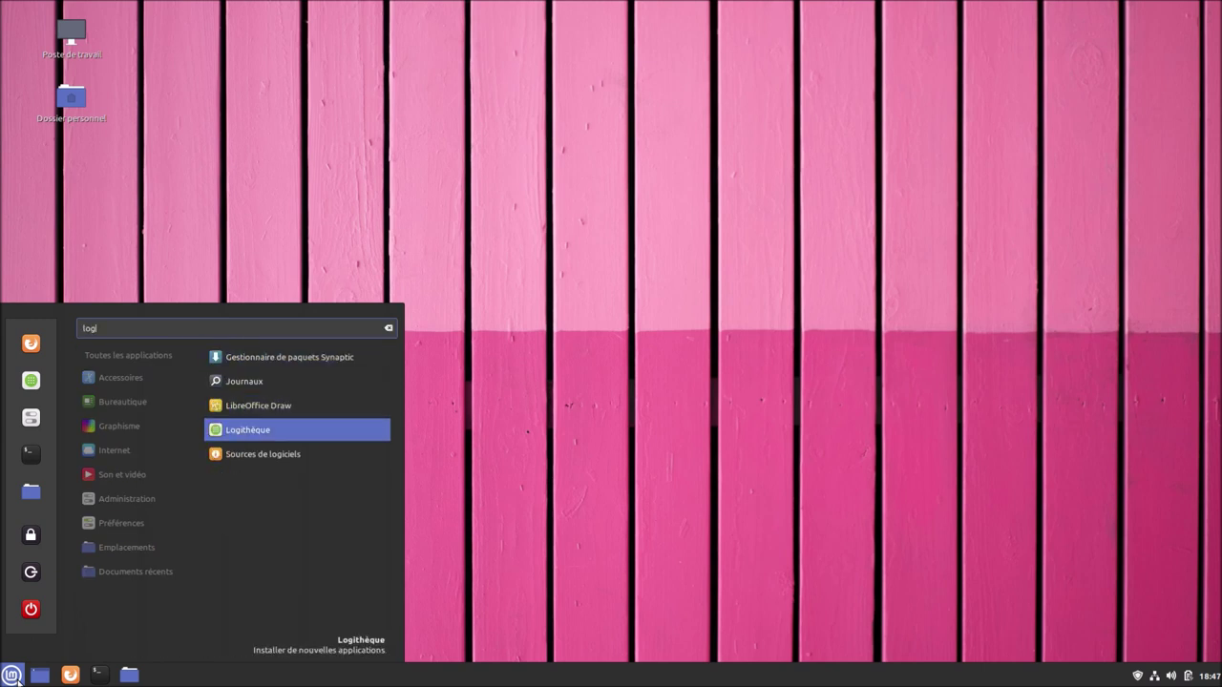
key("Return")
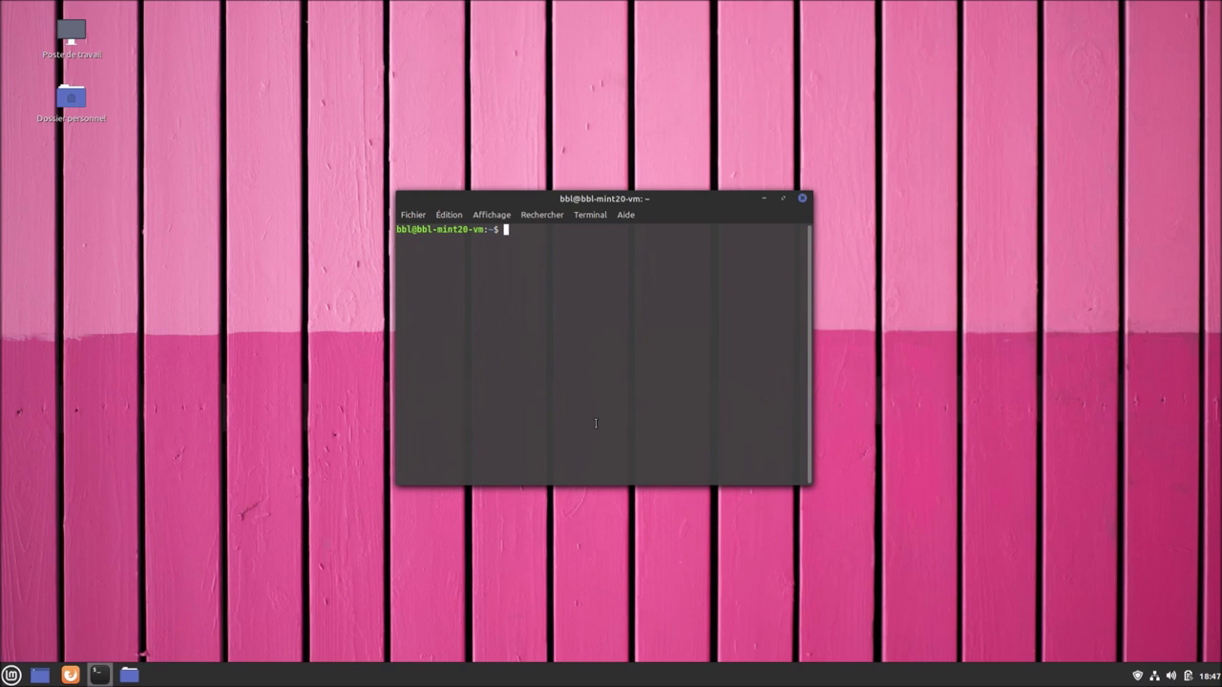
Search for the nmon package in the terminal and install it with sudo apt install nmon, entering the account password
type("apt search nmon")
key("Return")
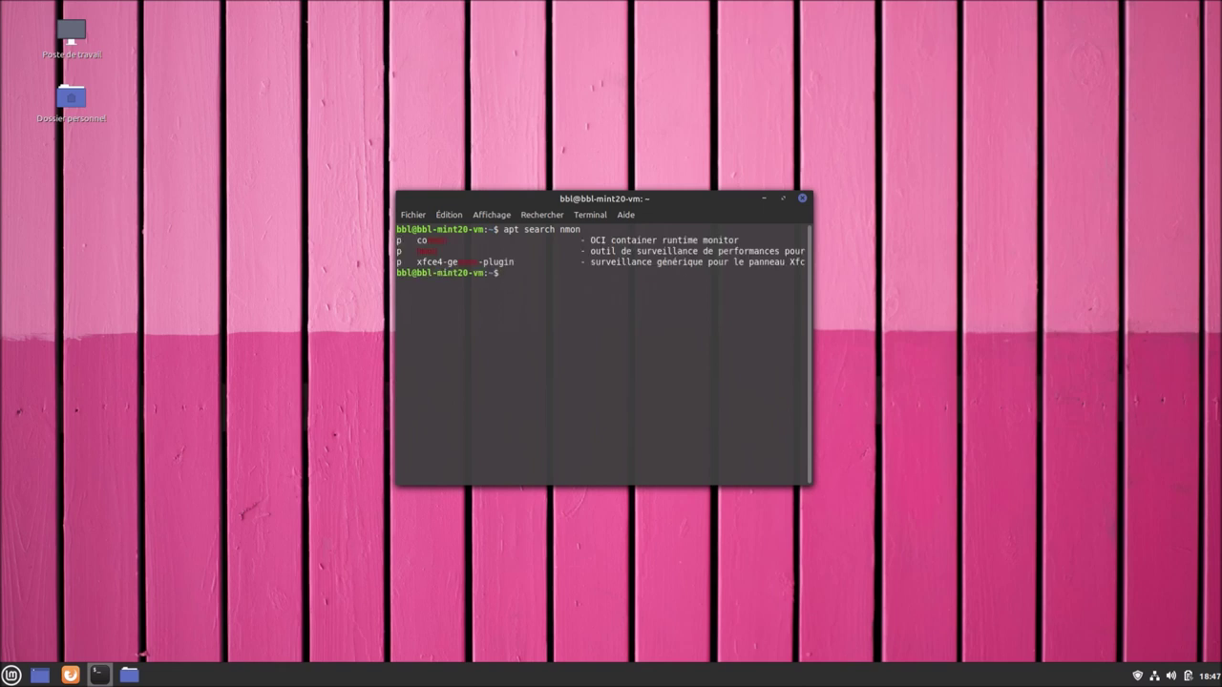
type("sudo apt install nmon")
key("Return")
type("*******")
key("Return")
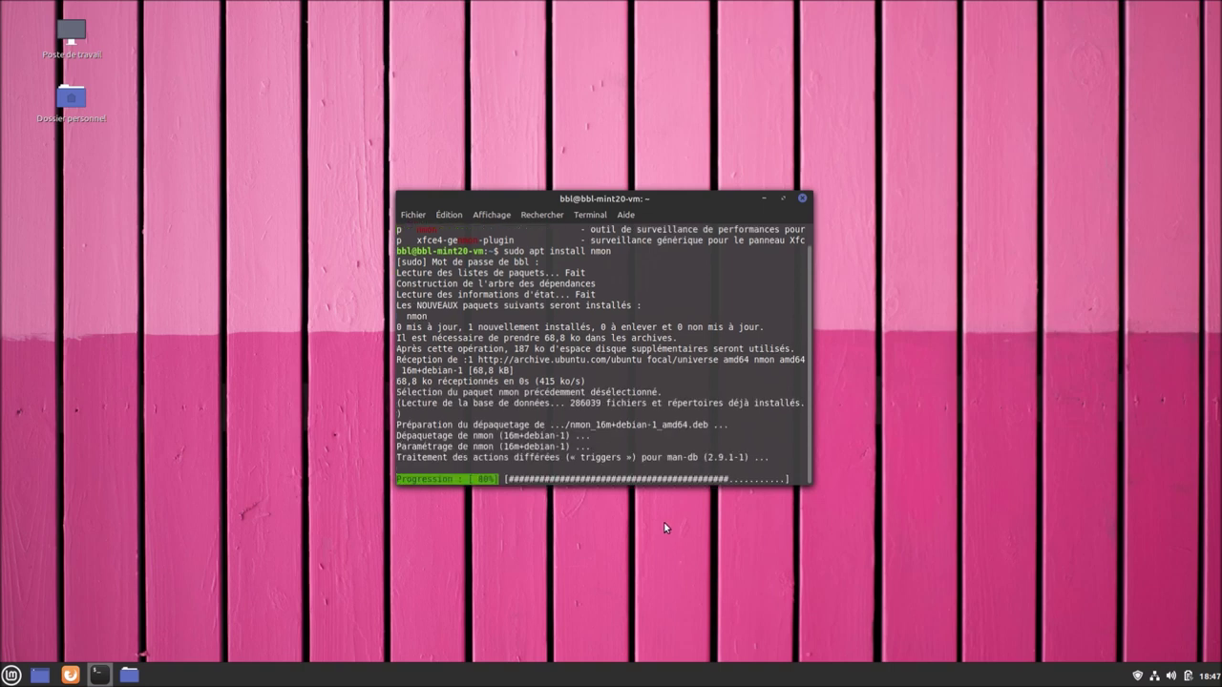
Run nmon to view its start screen, and close the terminal despite the active process
type("nmon")
key("Return")
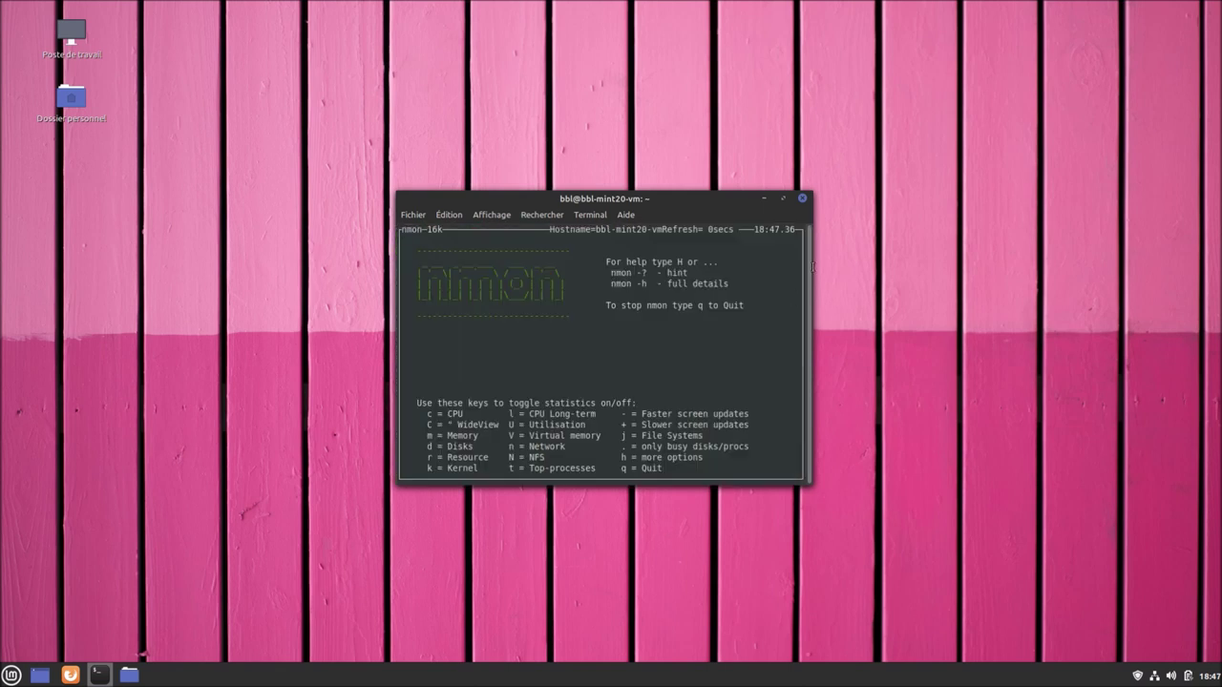
left_click(803, 199)
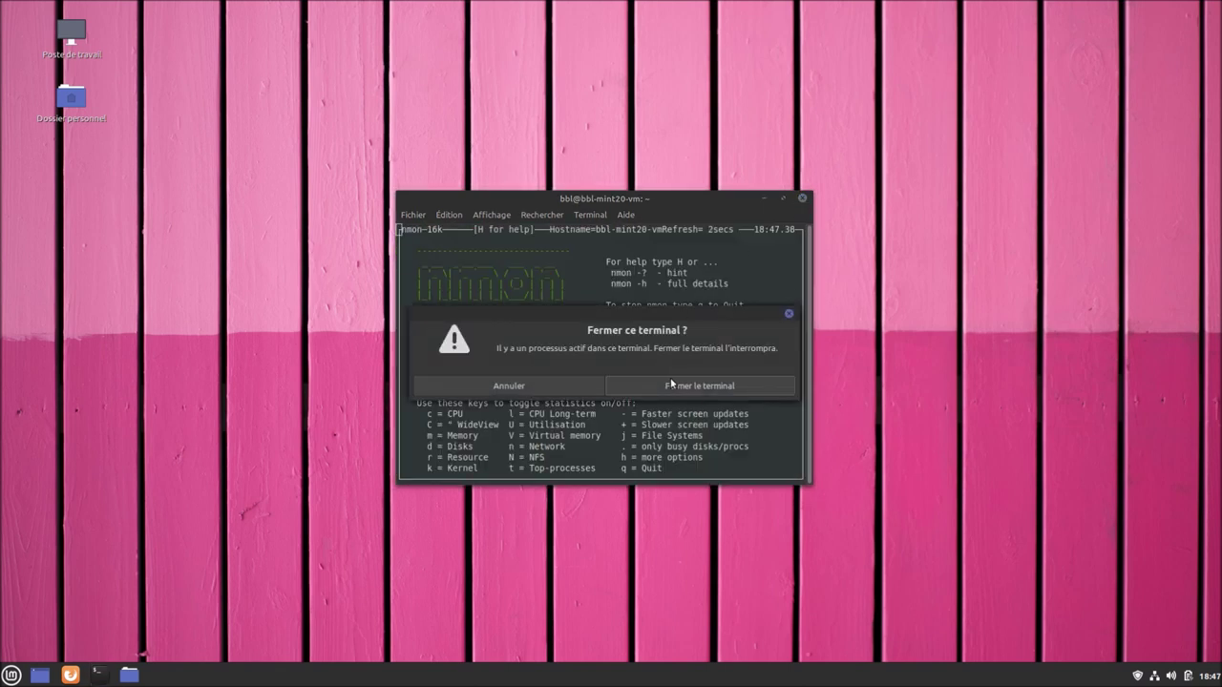
left_click(672, 385)
Open the Logithèque software manager through the application search
left_click(12, 676)
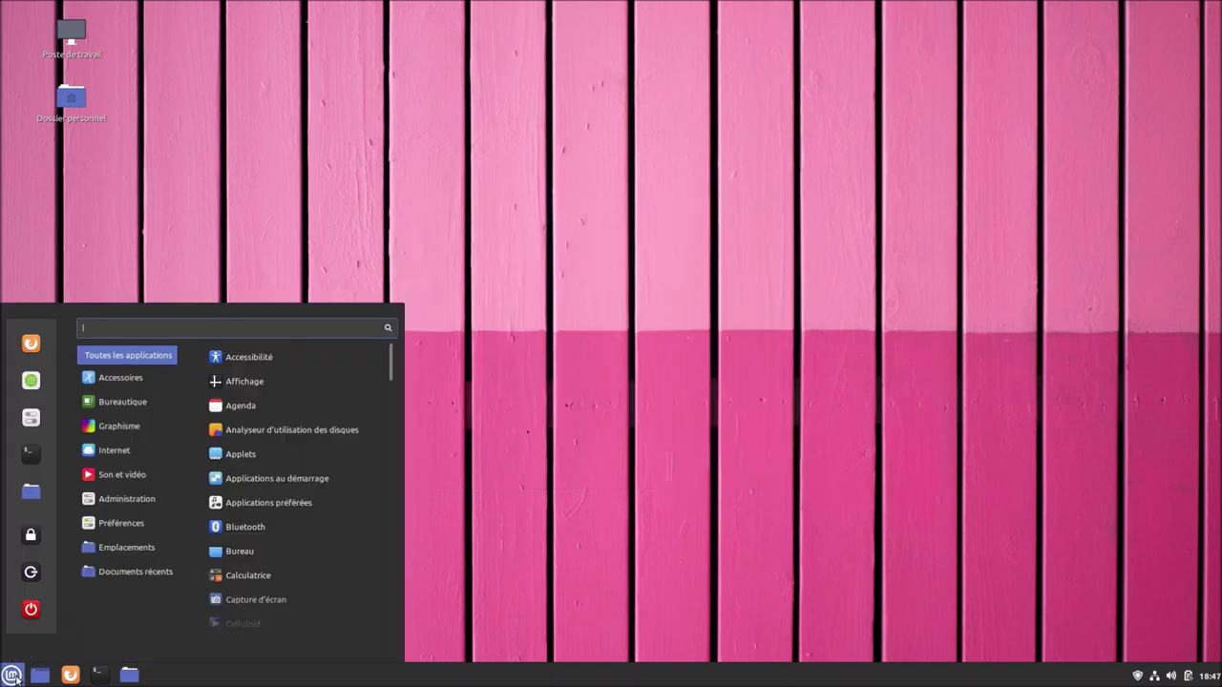
type("logi")
key("Down")
key("Down")
key("Down")
key("Return")
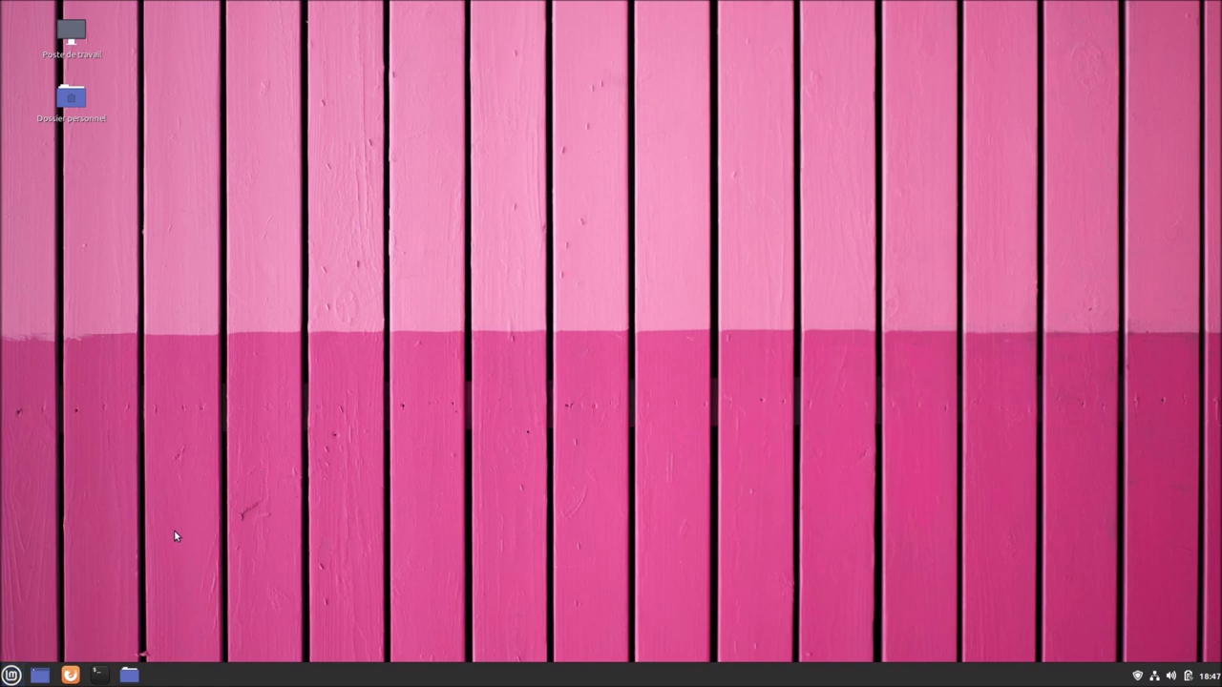
Try the green centred-logo wallpaper from the Linux Mint collection, apply the black 3840x2160 version instead, and close the background settings
right_click(90, 540)
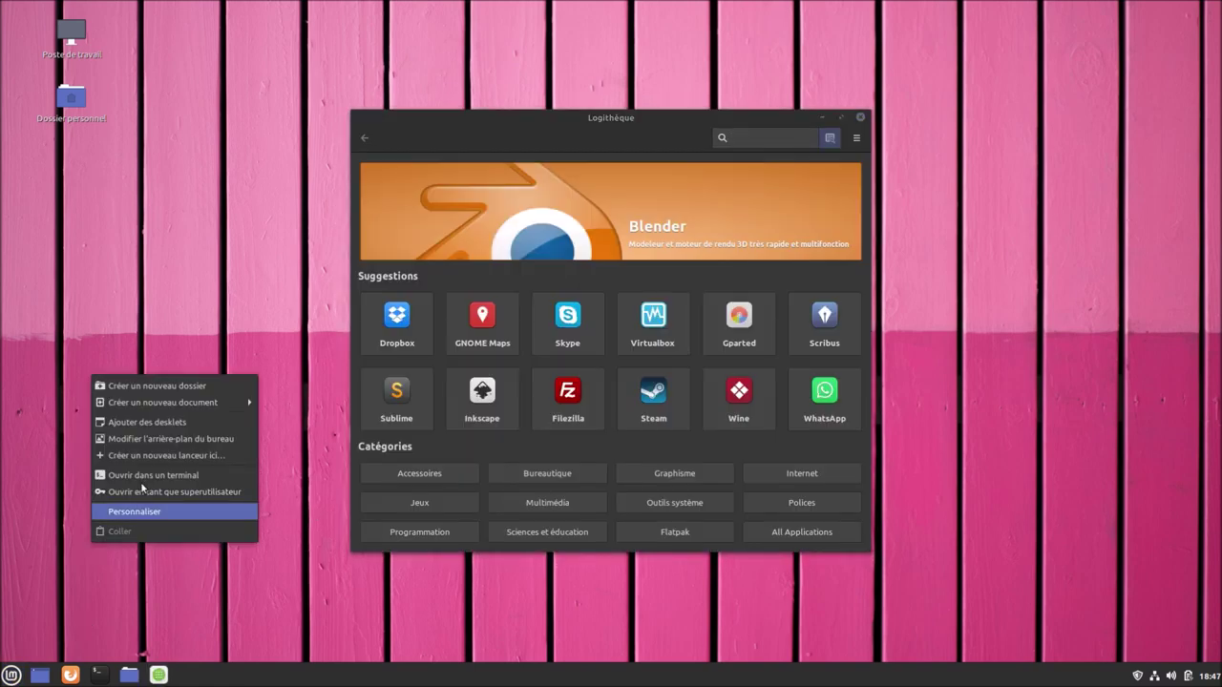
left_click(139, 444)
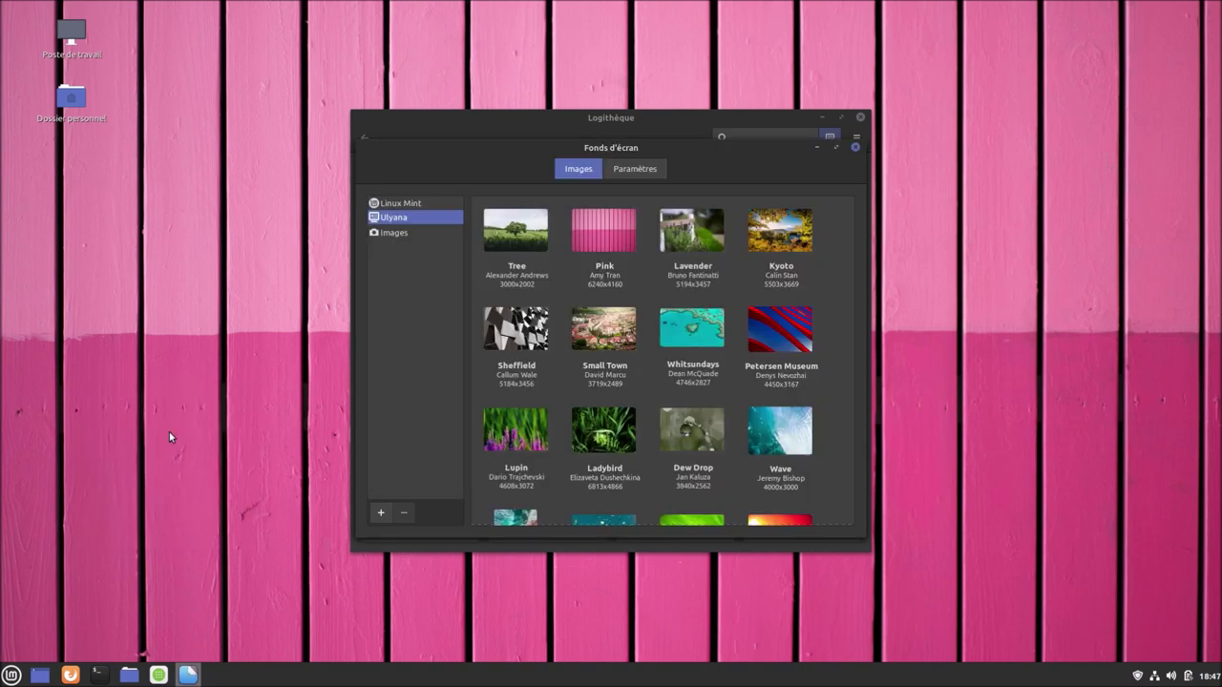
left_click(390, 205)
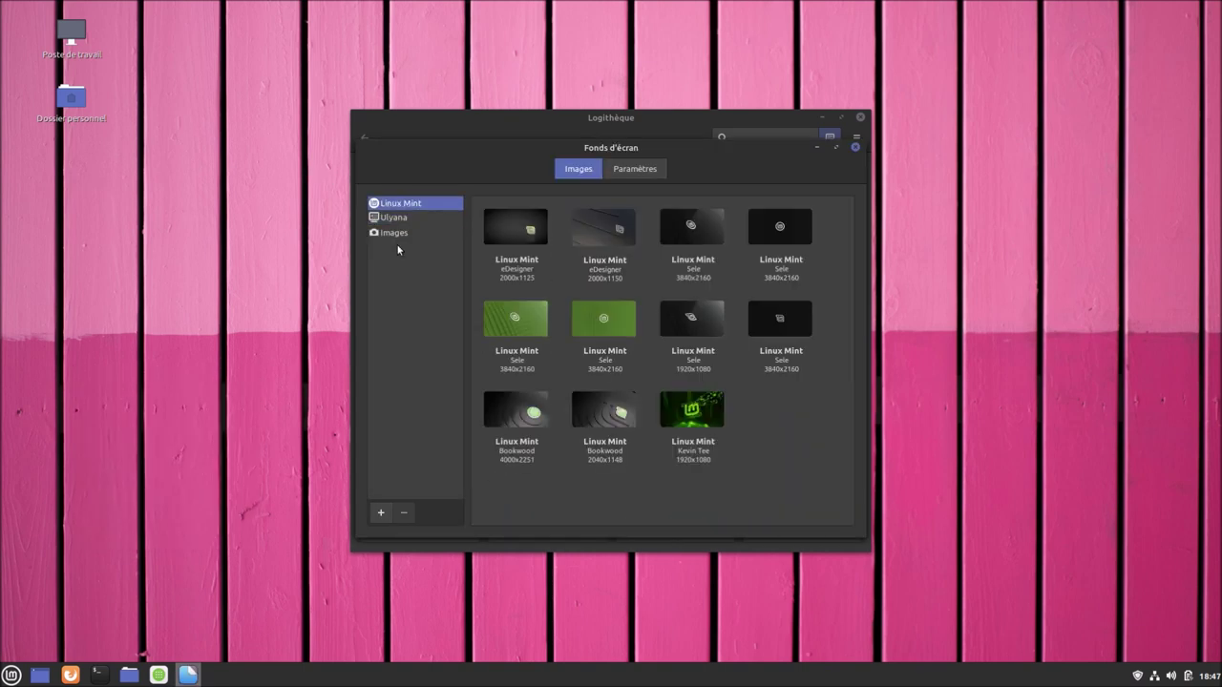
left_click(610, 317)
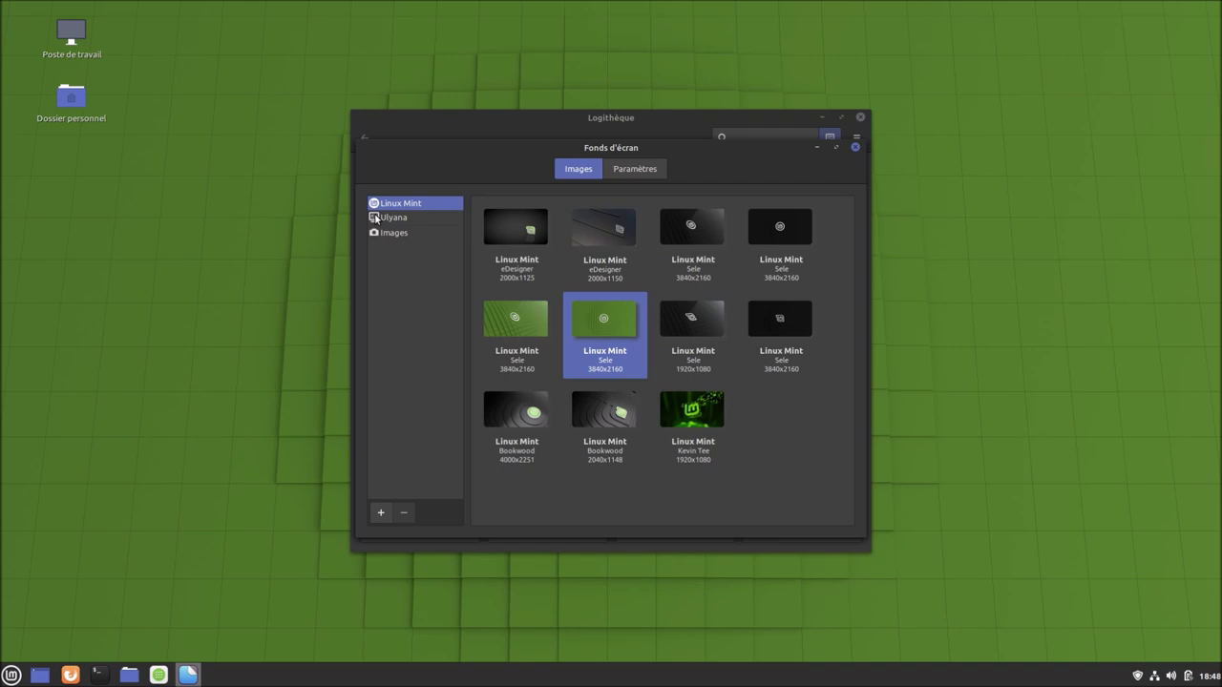
left_click(811, 234)
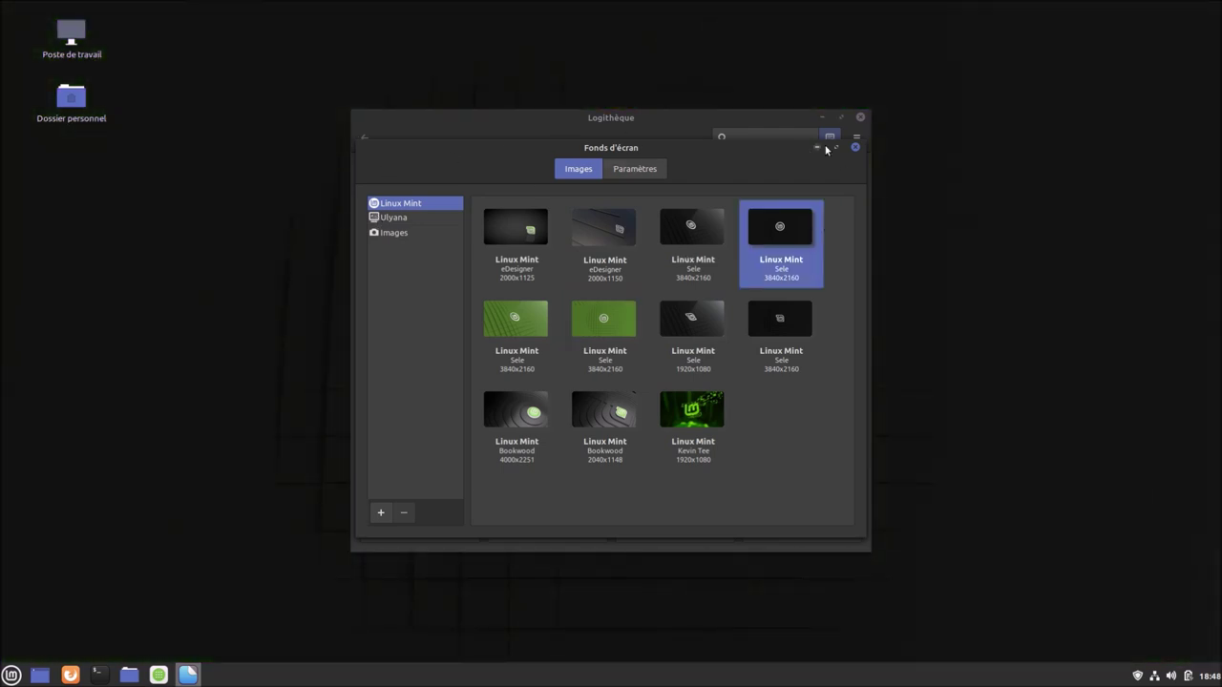
left_click(855, 148)
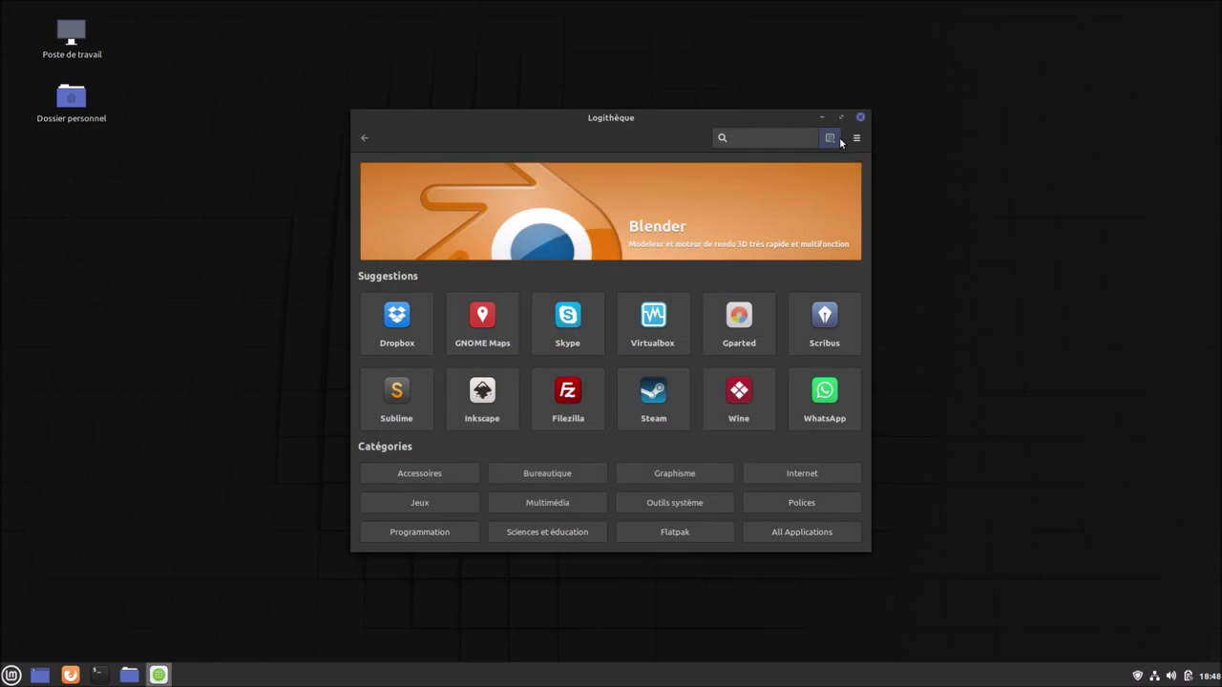
Maximize Logithèque, examine Gimp's description and reviews in the Graphisme category, and return to the home page
left_click(841, 117)
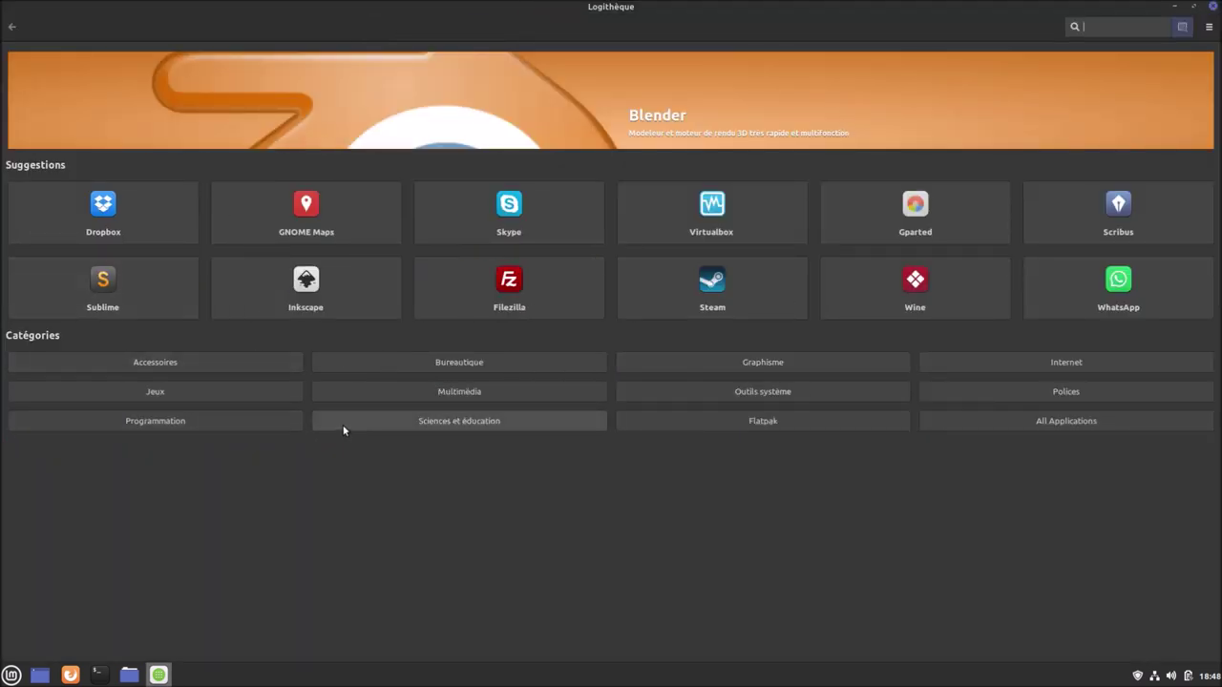
left_click(708, 362)
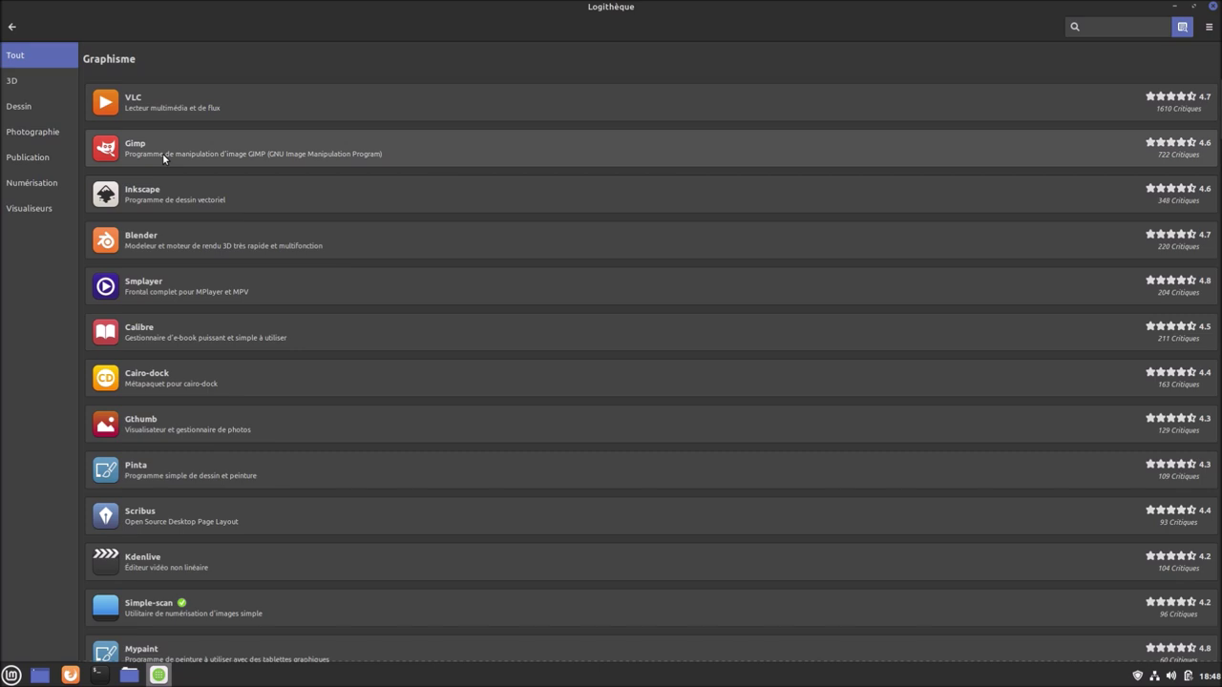
left_click(164, 157)
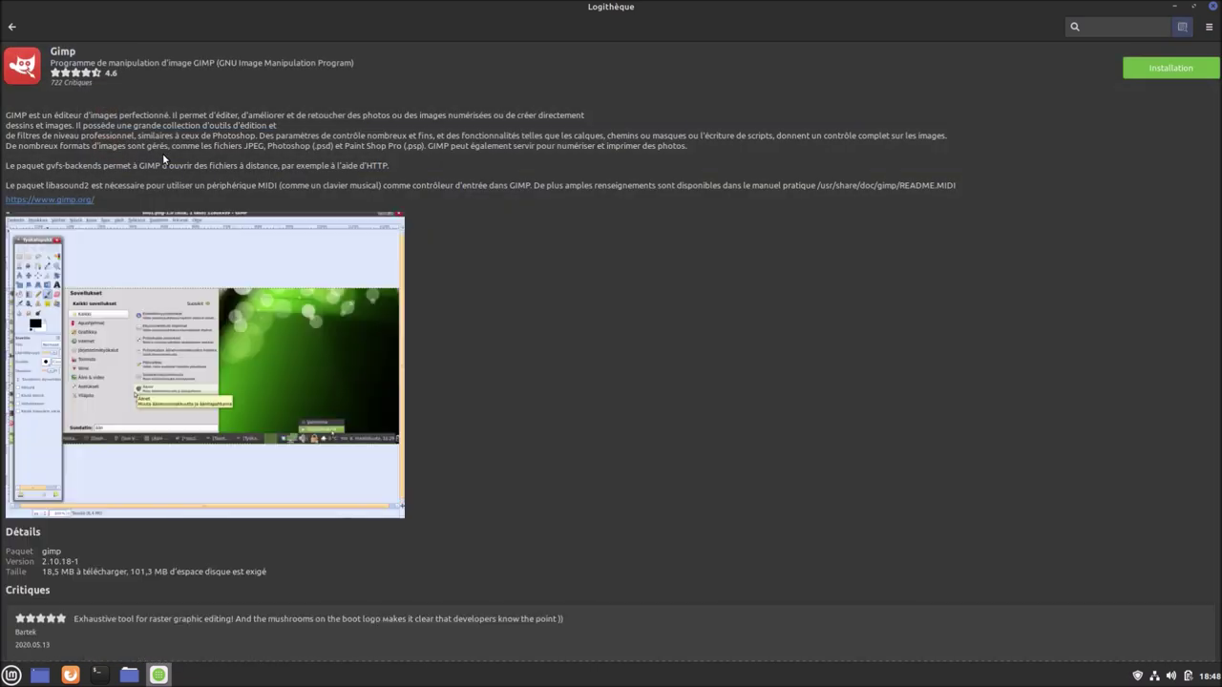
scroll(95, 521, "down", 3)
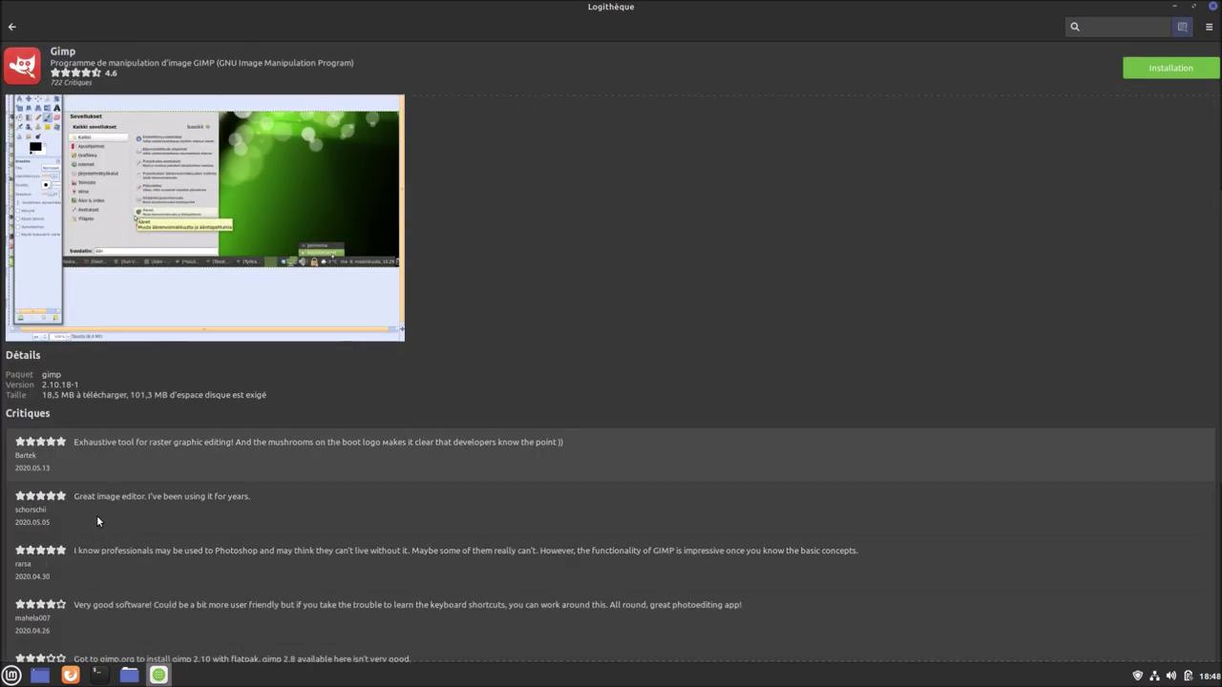
scroll(65, 407, "down", 2)
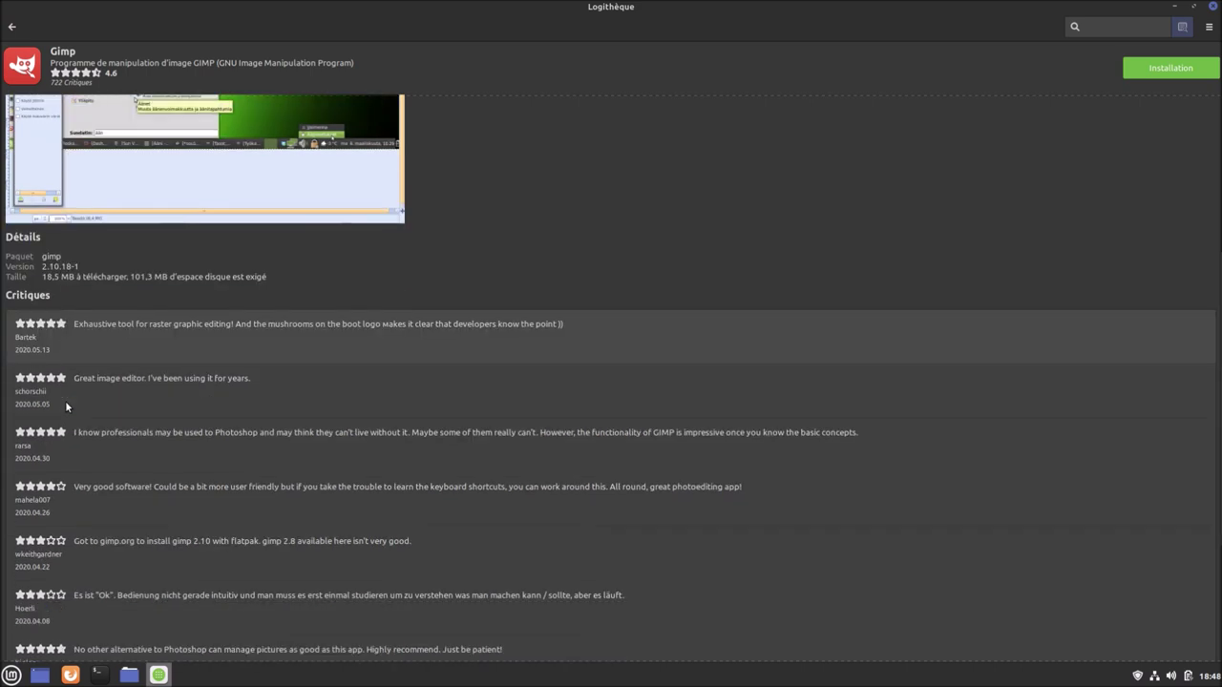
scroll(64, 406, "down", 3)
scroll(374, 437, "up", 2)
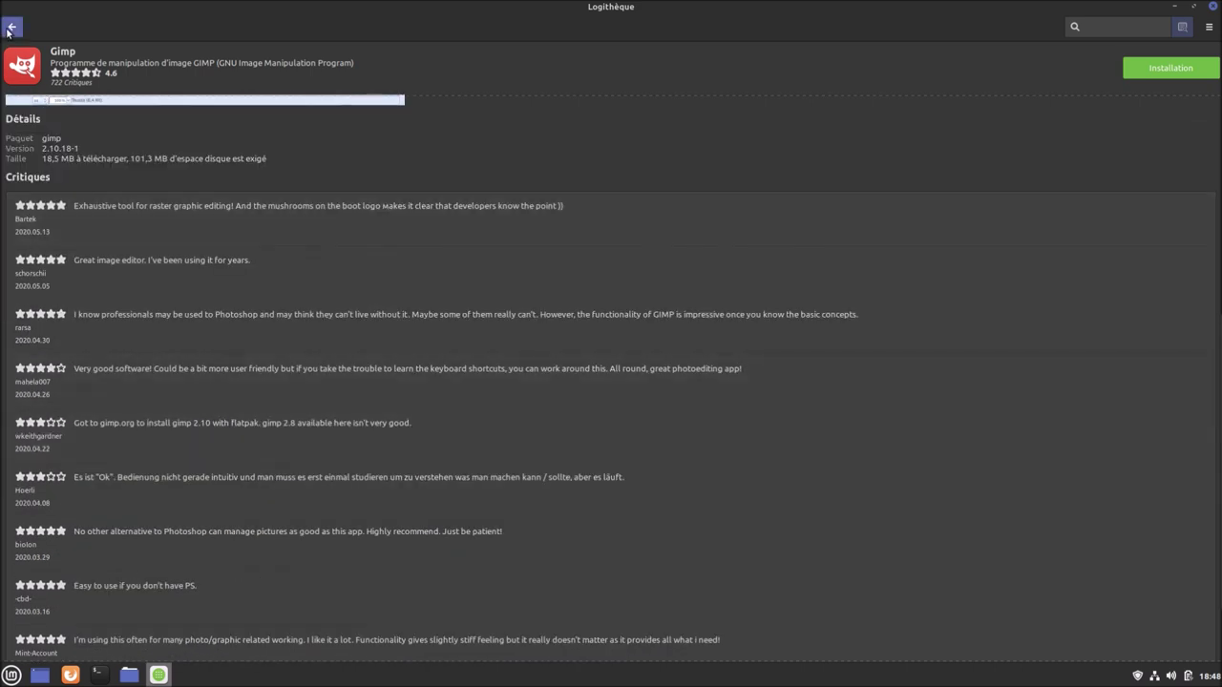
left_click(9, 29)
left_click(16, 27)
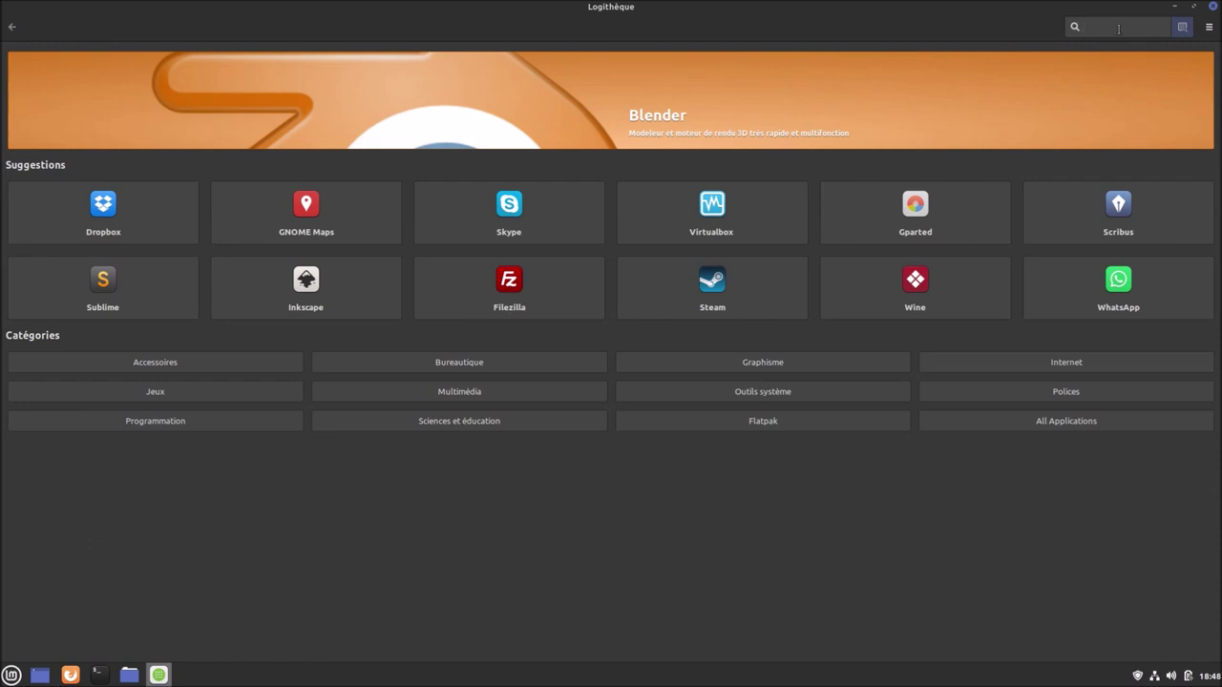
Search Logithèque for "vlc", view the VLC page, look through the other results, and return to the home page
left_click(1119, 29)
type("vlc")
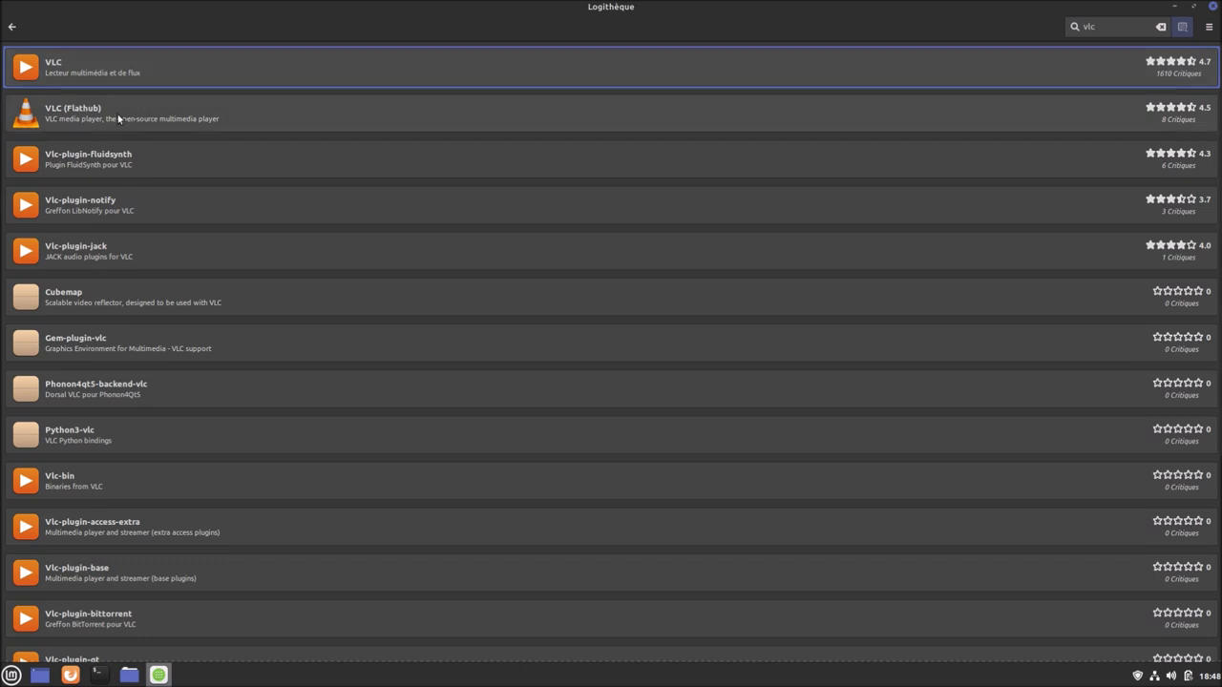
left_click(91, 68)
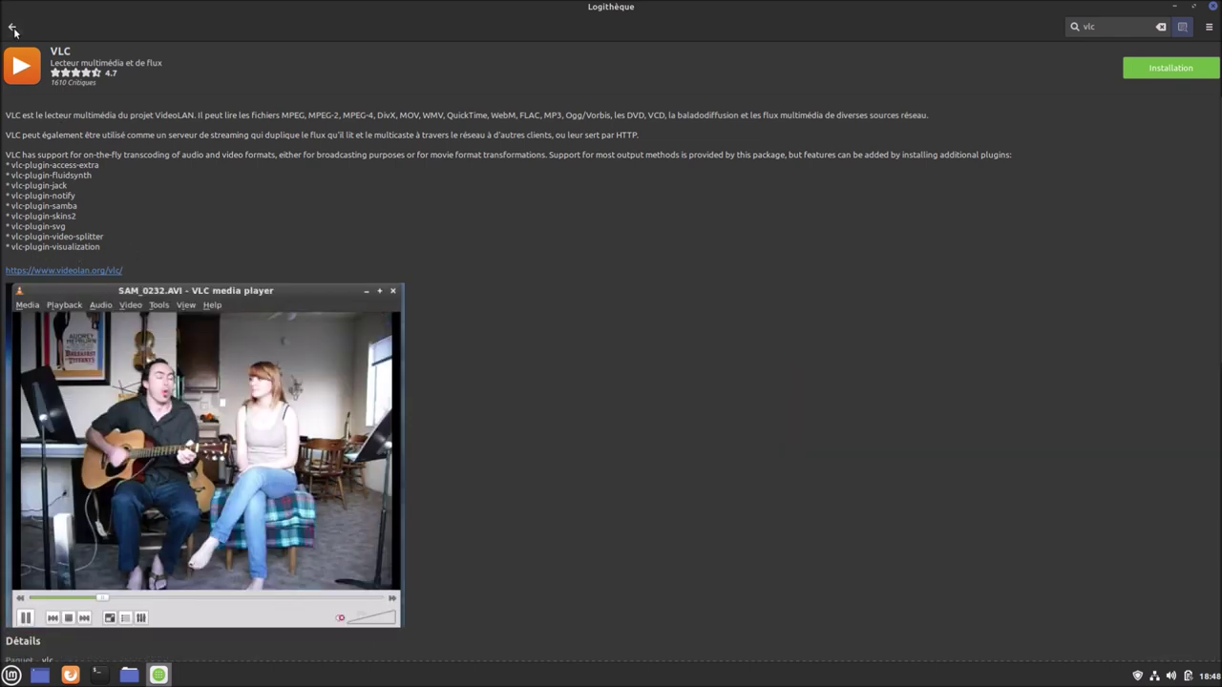
left_click(14, 28)
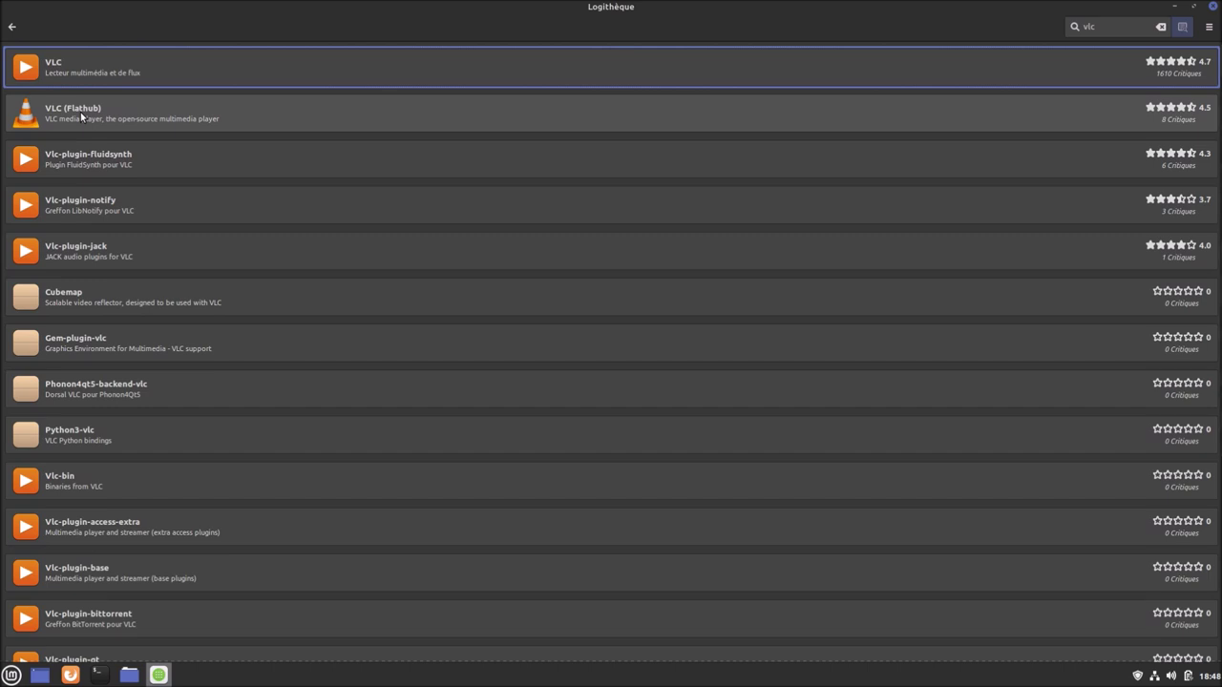
scroll(255, 374, "down", 5)
scroll(255, 376, "down", 1)
scroll(255, 376, "up", 6)
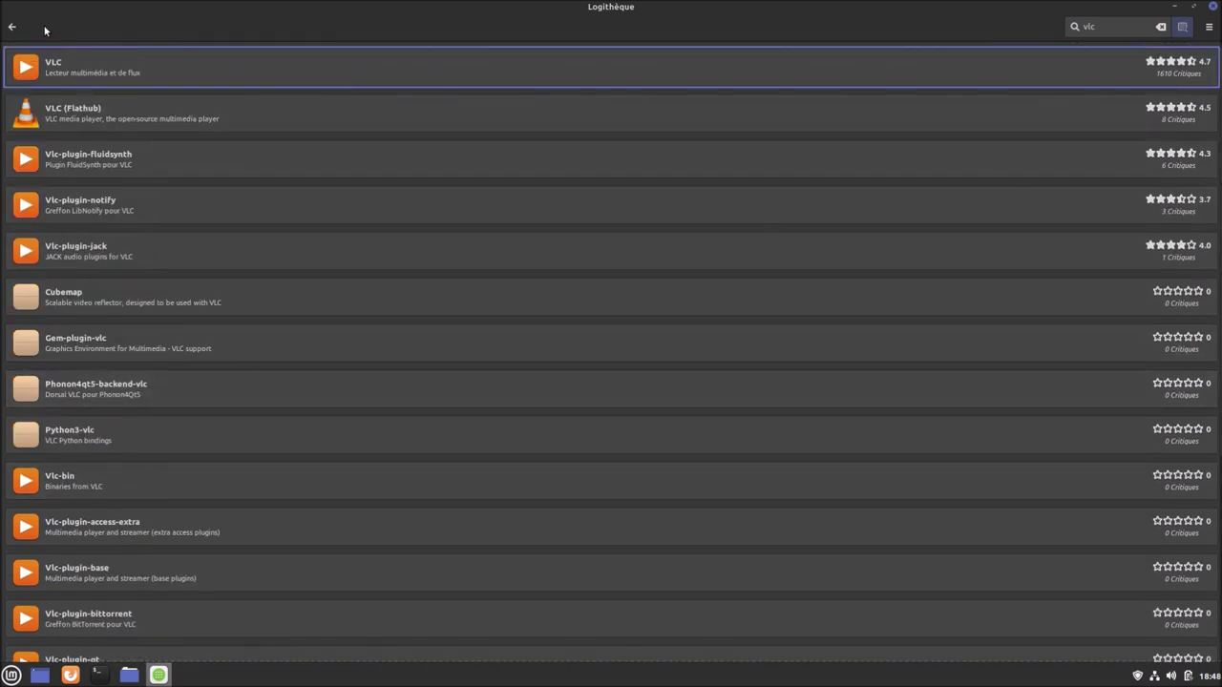
left_click(11, 26)
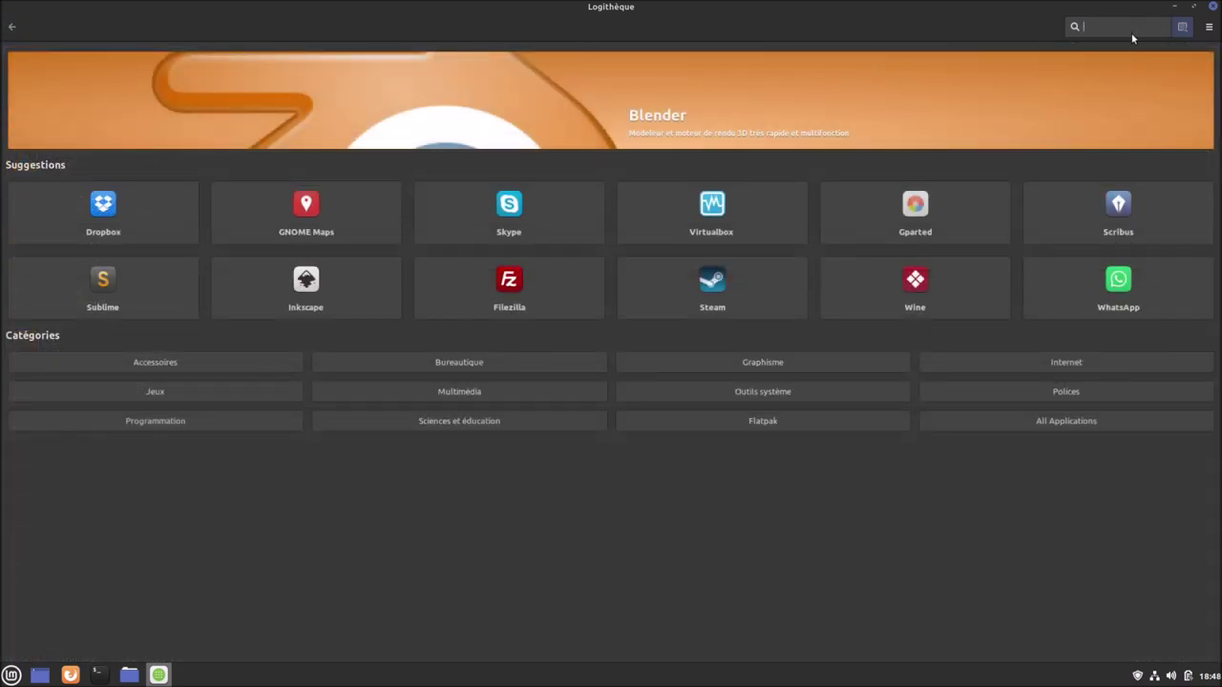
Search Logithèque for "snap", look through the whole list of matching packages, and return to the home page
type("snap")
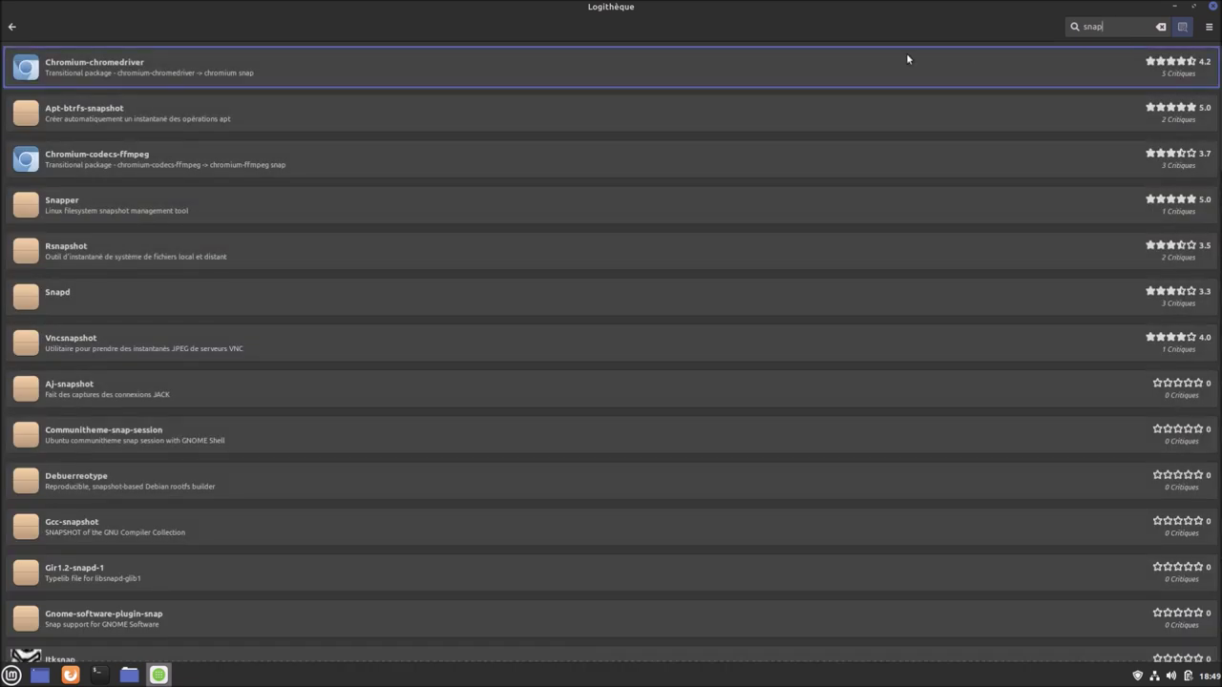
scroll(175, 218, "down", 3)
scroll(176, 218, "up", 3)
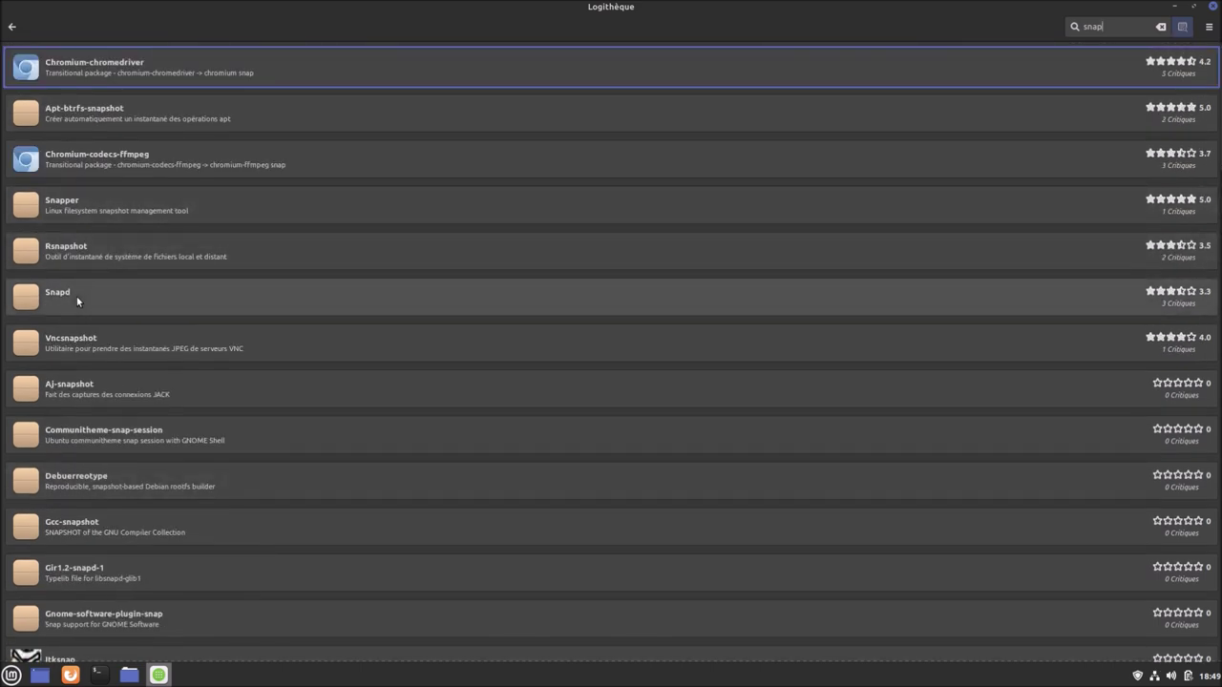
scroll(78, 302, "down", 15)
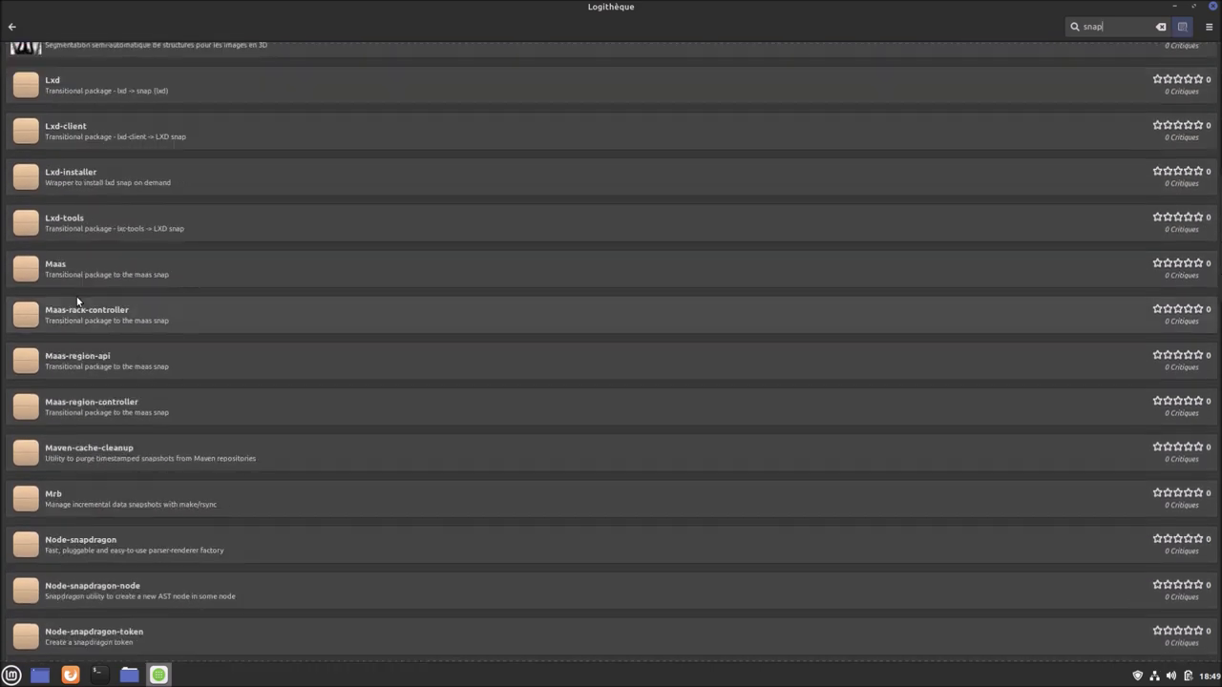
scroll(77, 301, "down", 18)
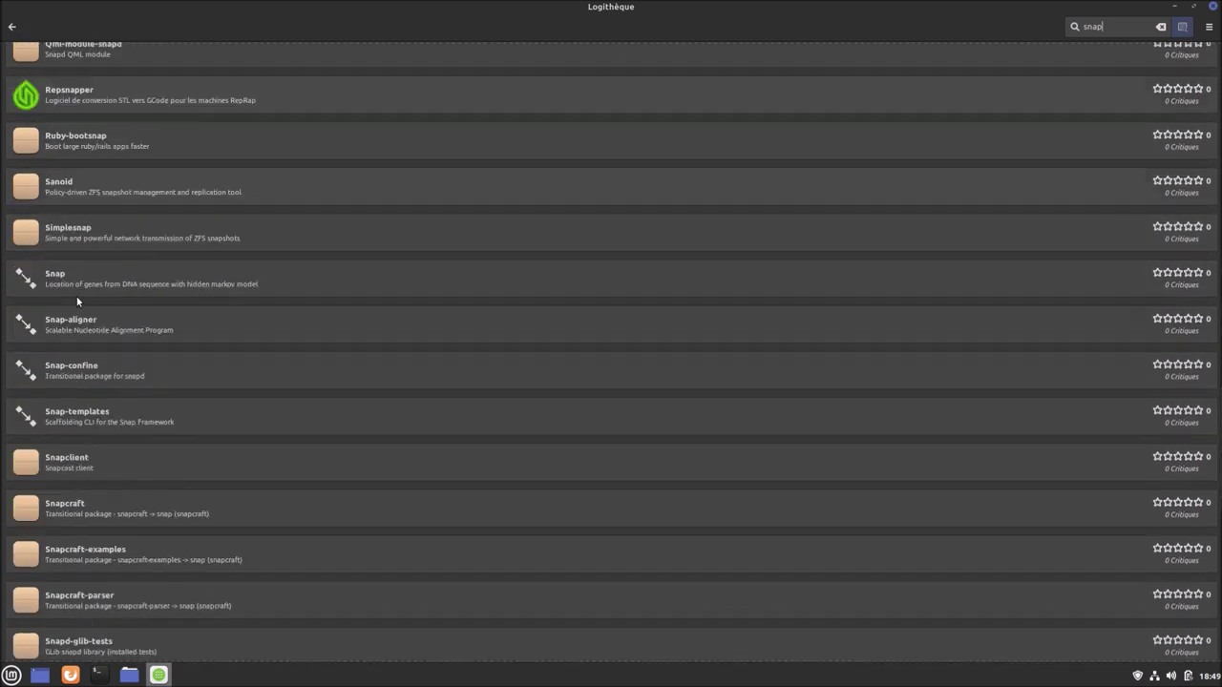
scroll(77, 302, "down", 7)
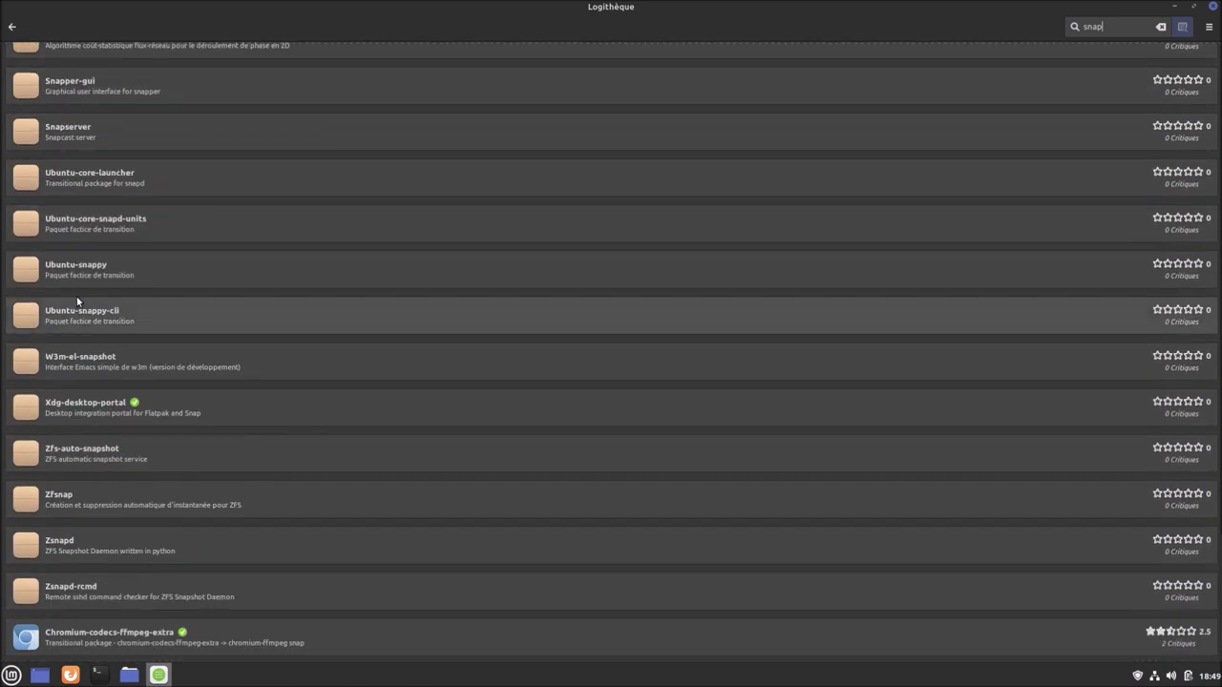
scroll(78, 301, "down", 2)
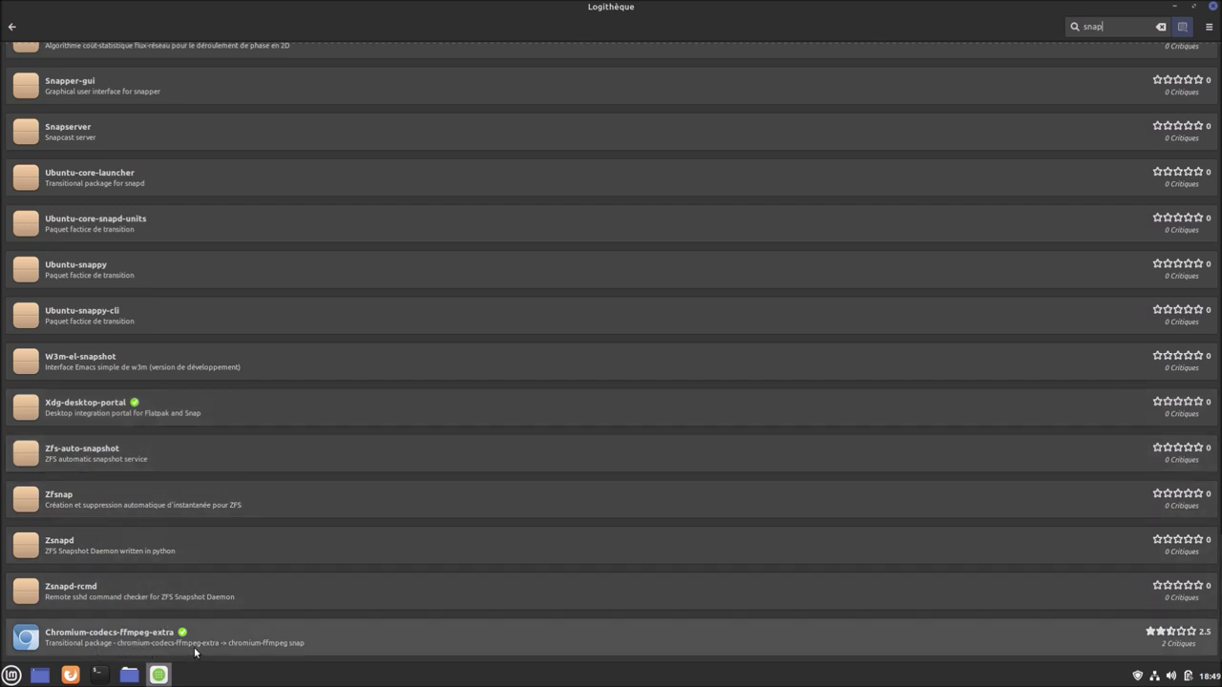
scroll(208, 642, "up", 15)
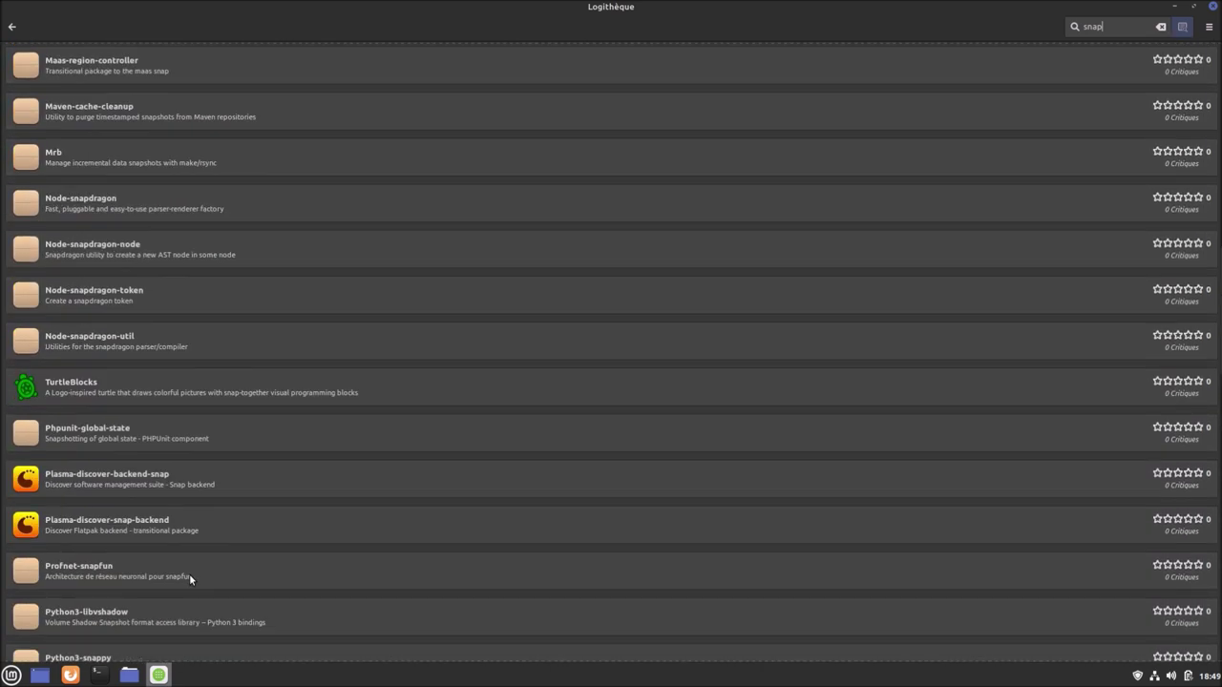
scroll(202, 542, "up", 10)
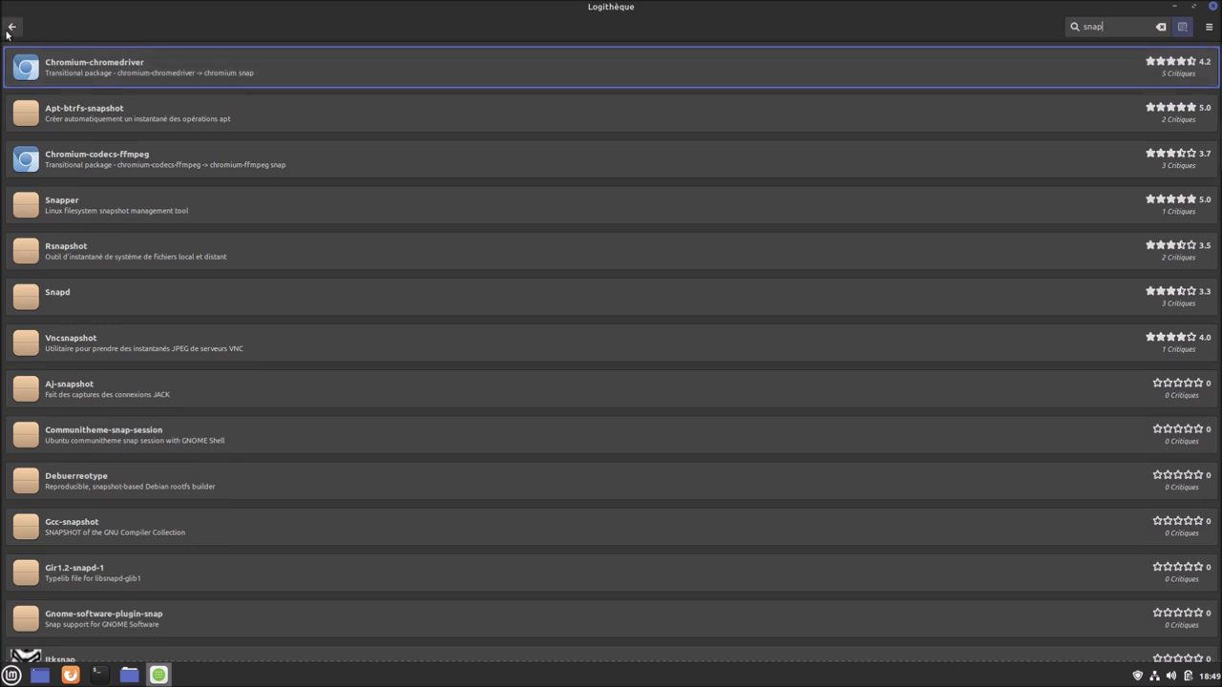
key("Escape")
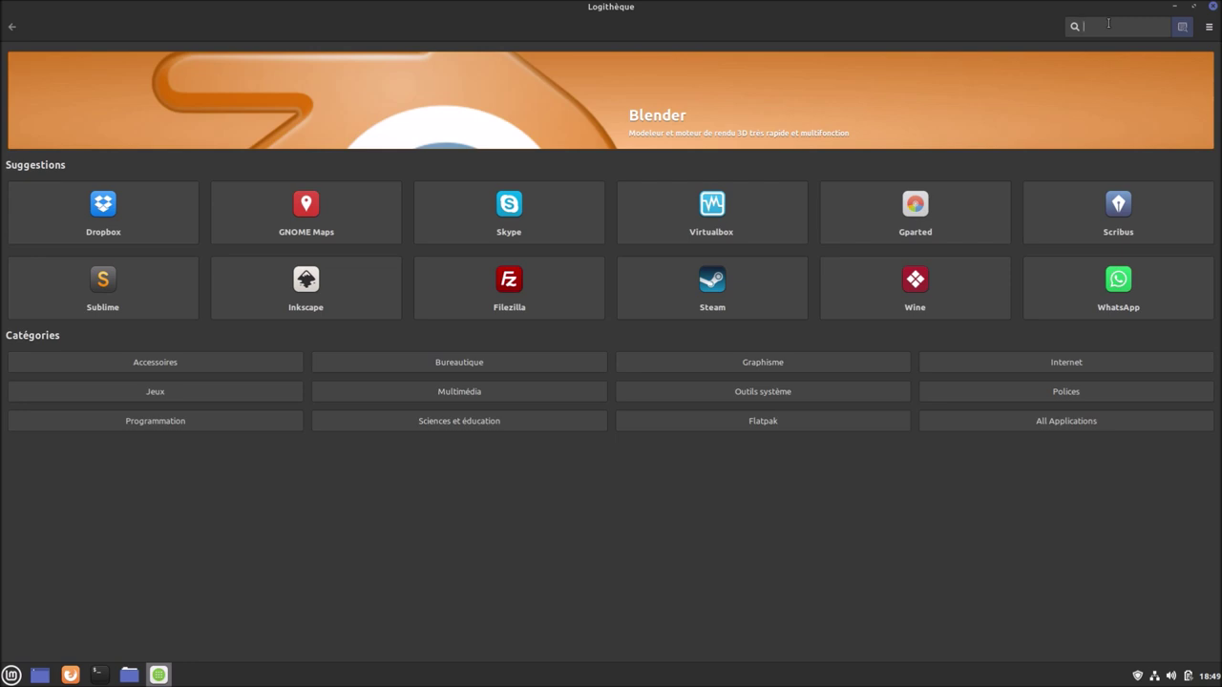
Search Logithèque for "gimp"
type("gimp")
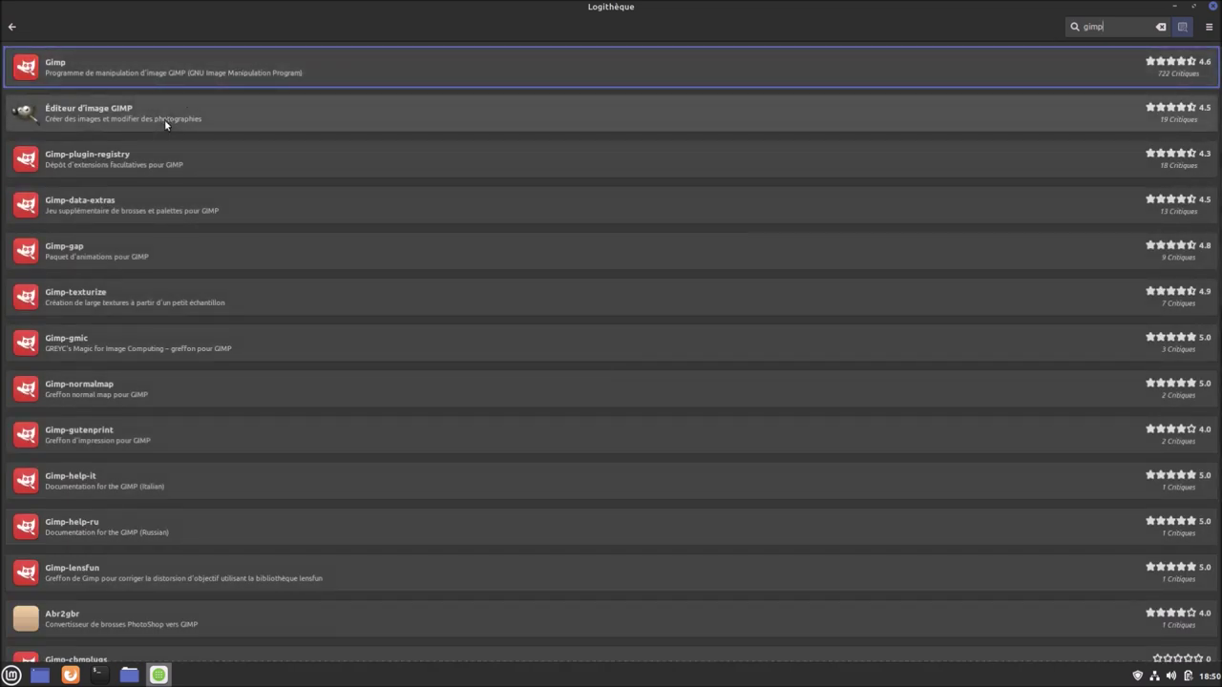
Compare the details pages of the Gimp package and the Flatpak Éditeur d'image GIMP, including the Flatpak's screenshots and reviews
left_click(189, 66)
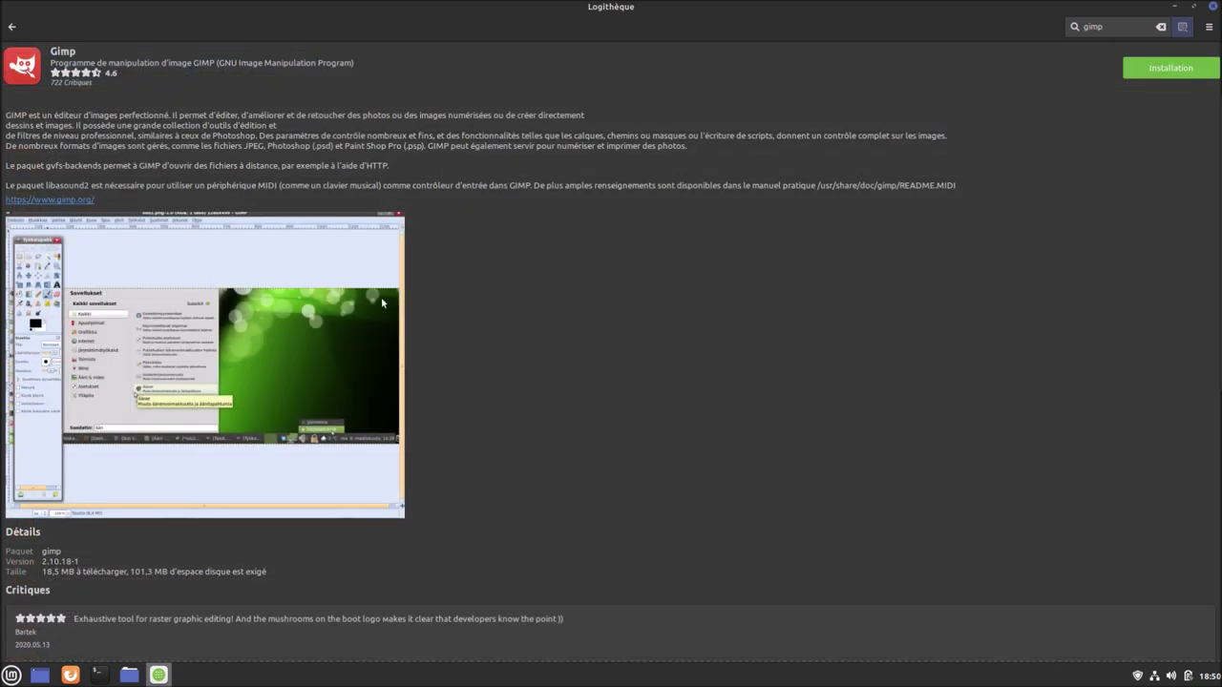
left_click(11, 26)
left_click(67, 113)
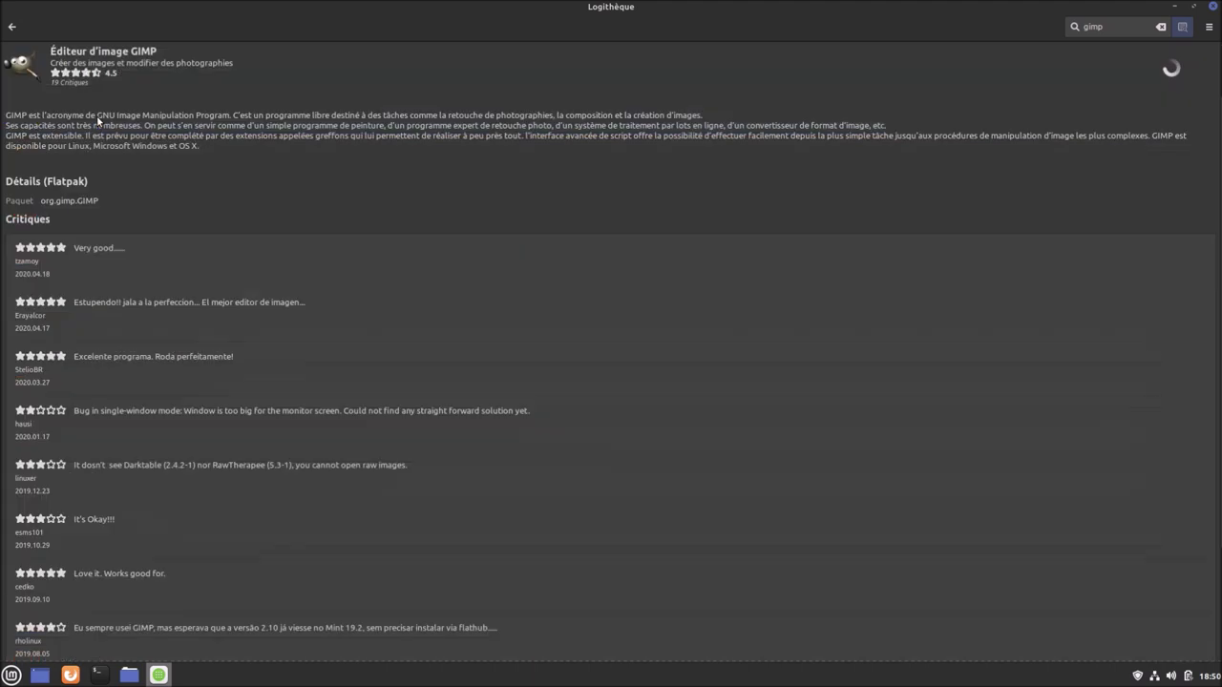
scroll(224, 205, "down", 10)
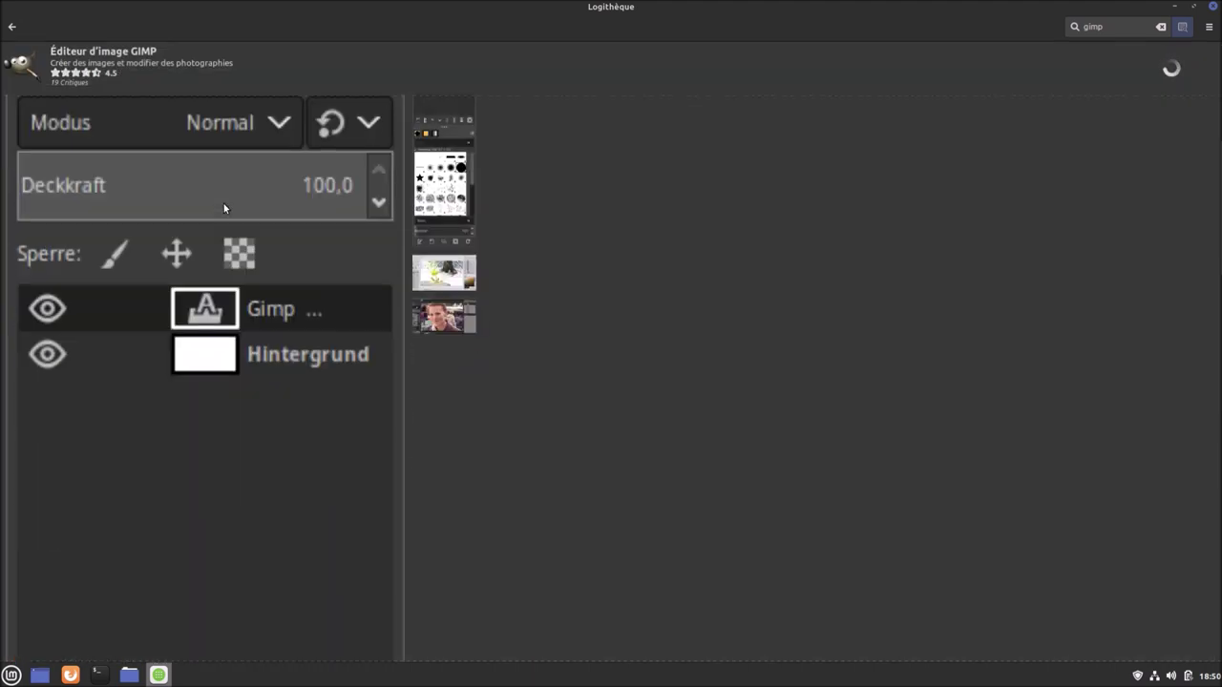
scroll(225, 208, "down", 5)
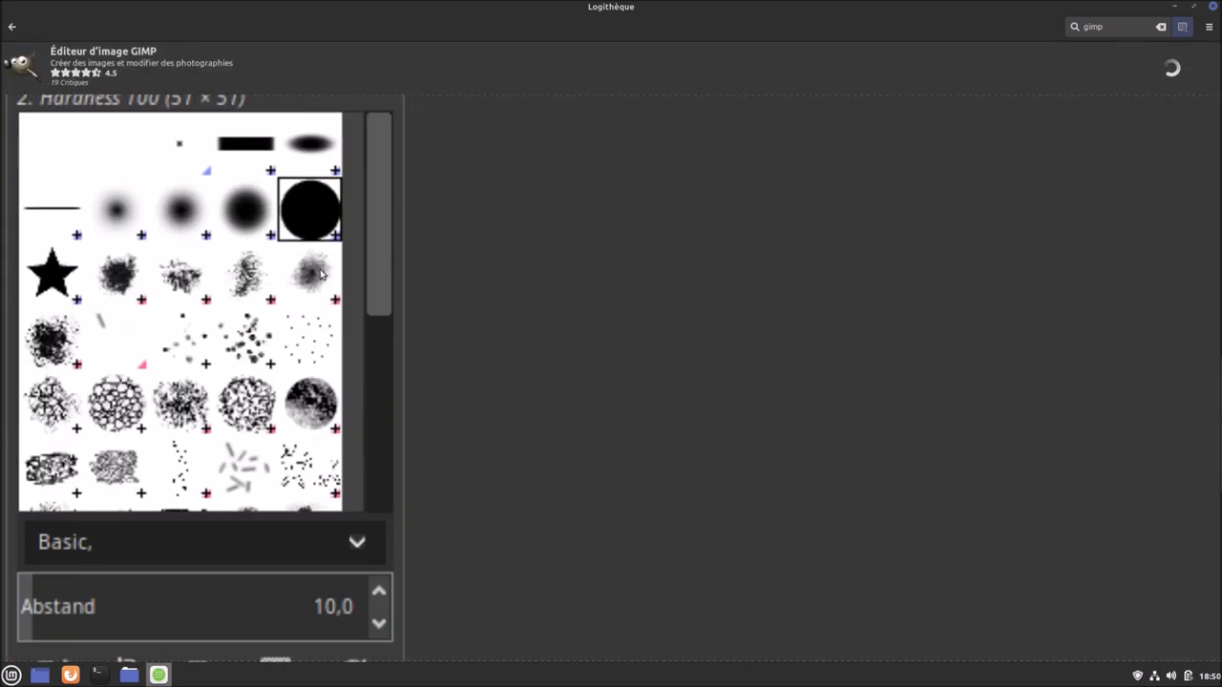
scroll(609, 339, "down", 2)
scroll(609, 340, "down", 3)
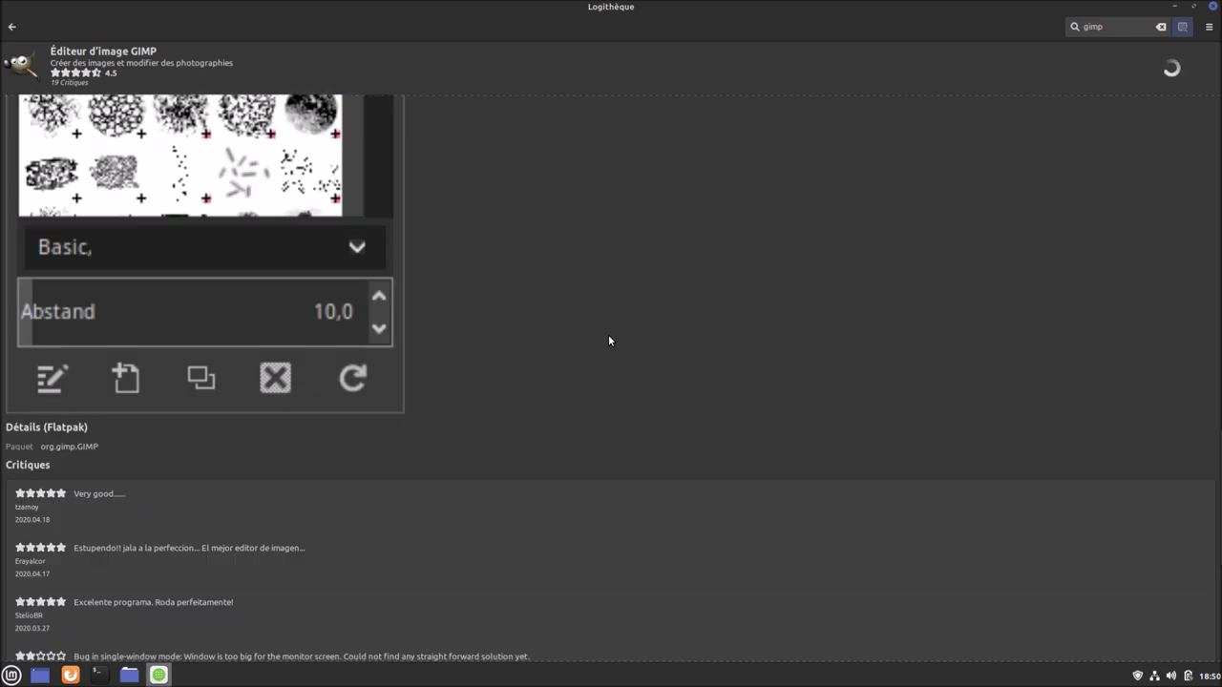
scroll(602, 329, "up", 15)
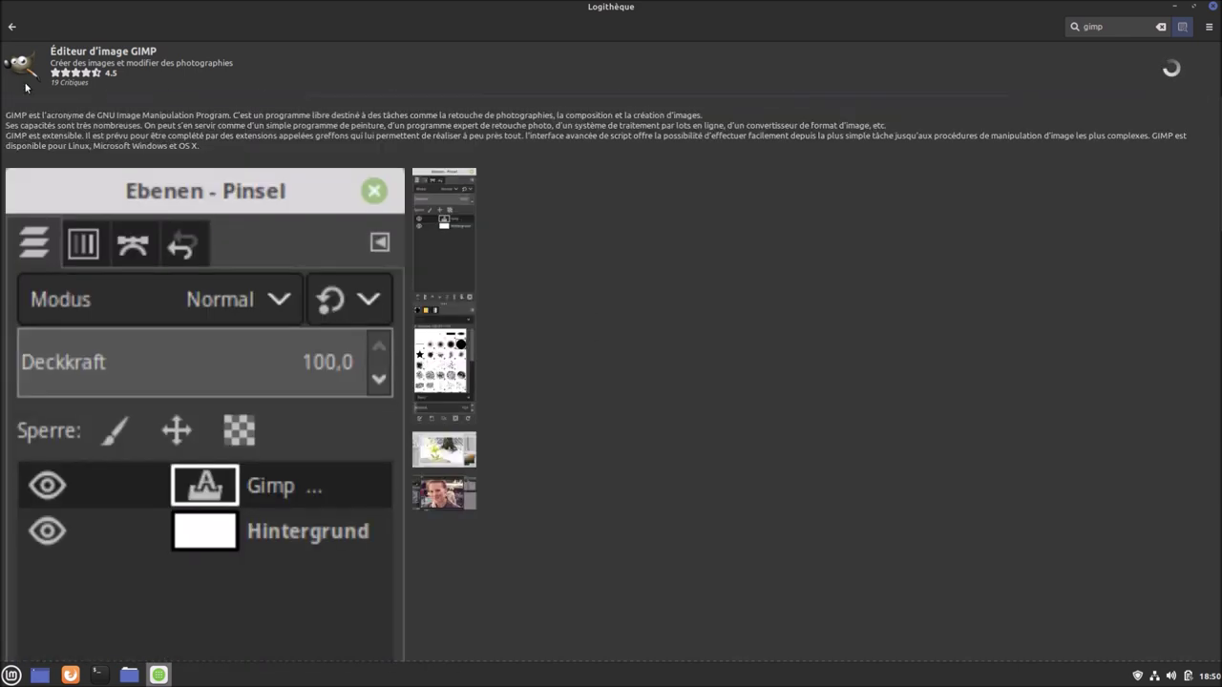
left_click(12, 26)
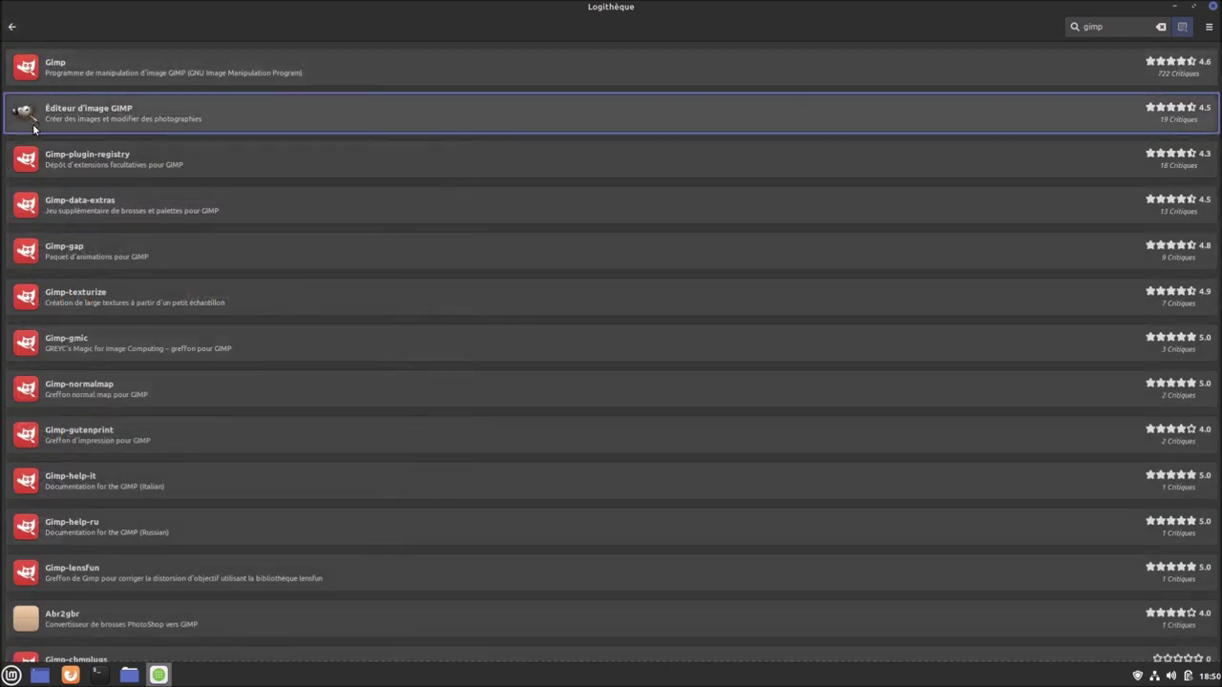
Install the regular Gimp package, accepting the additional software and authenticating with the account password
left_click(83, 61)
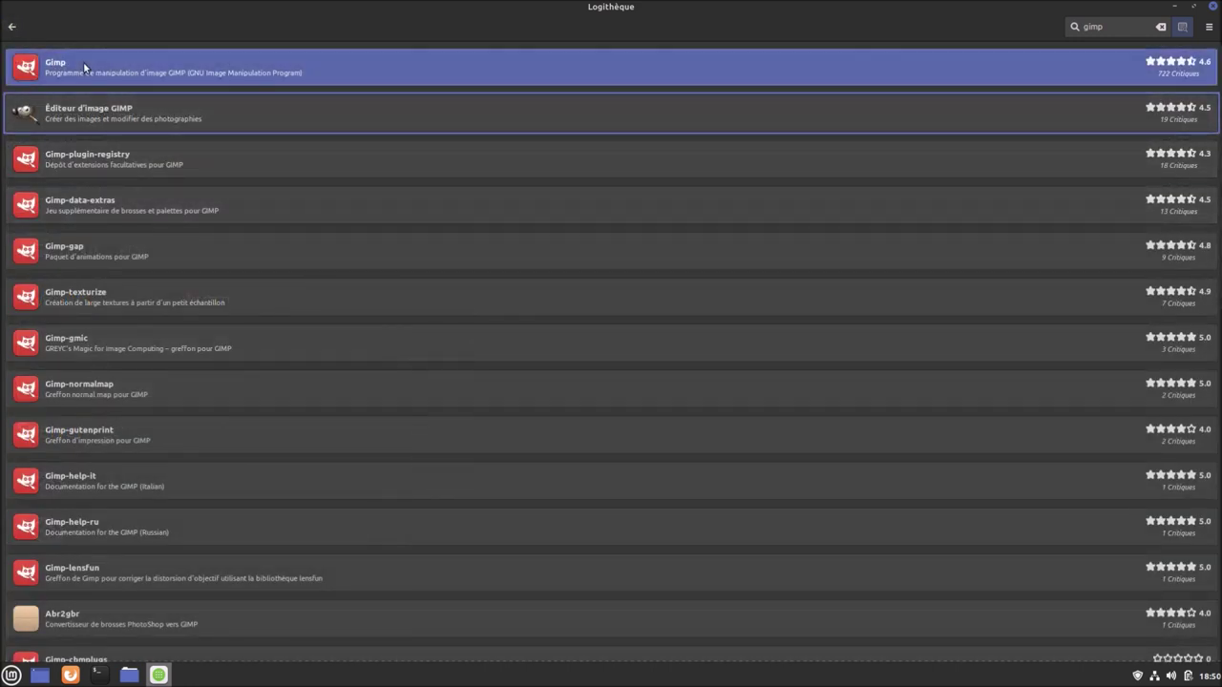
left_click(1167, 71)
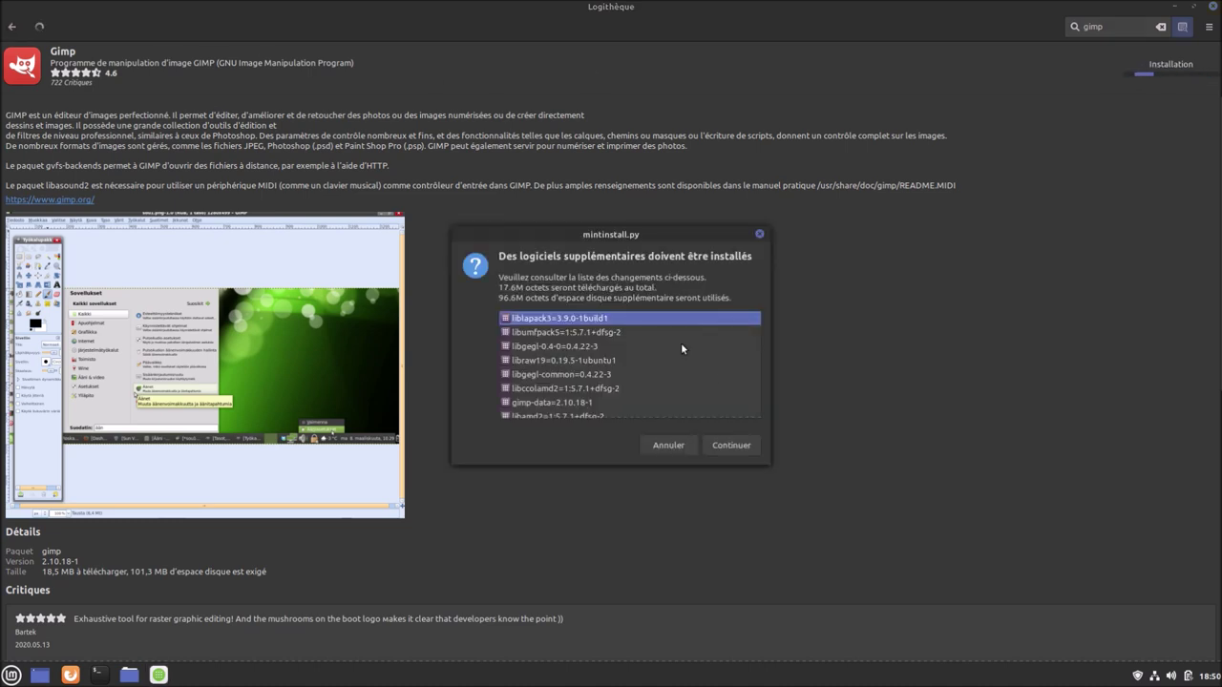
left_click(733, 443)
type("••••••")
key("Return")
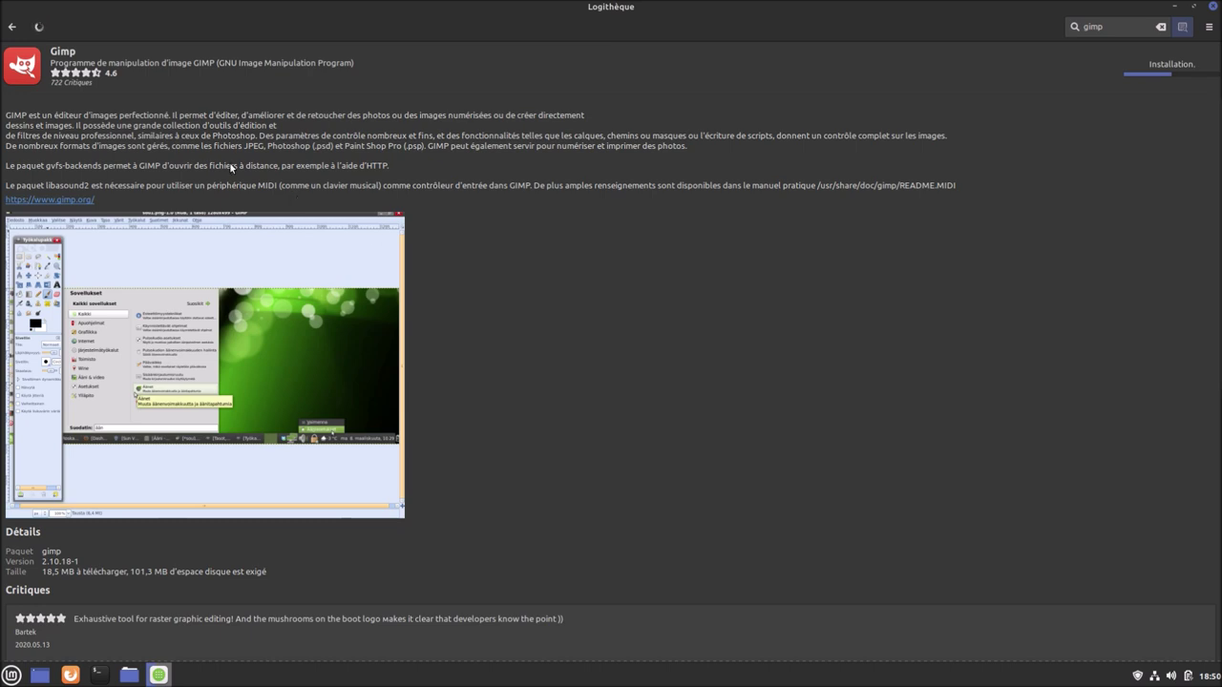
Install Chromium-browser from the Internet category and return to the category's list
left_click(11, 27)
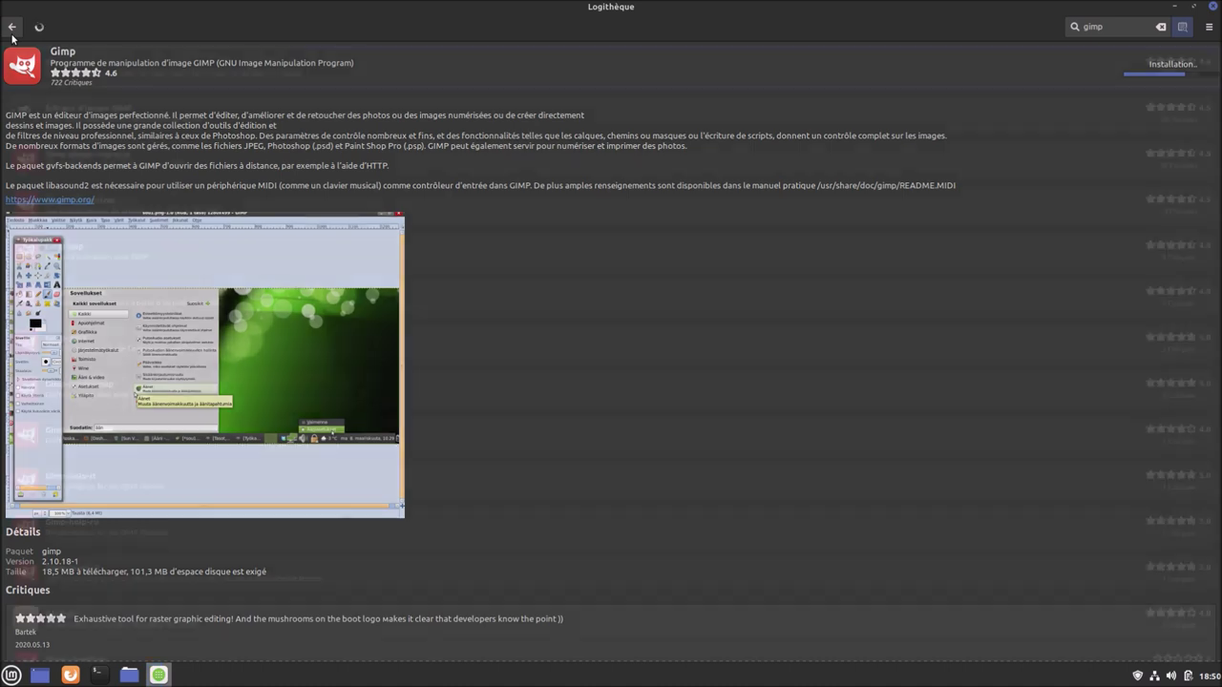
left_click(11, 27)
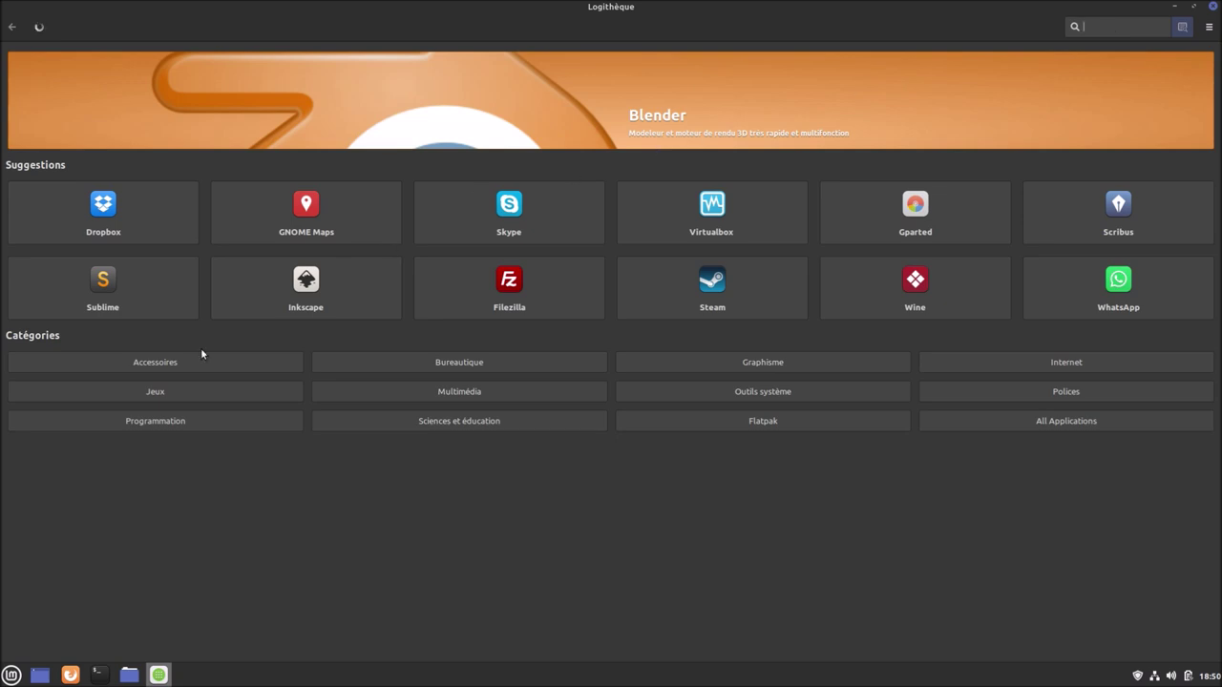
left_click(1067, 363)
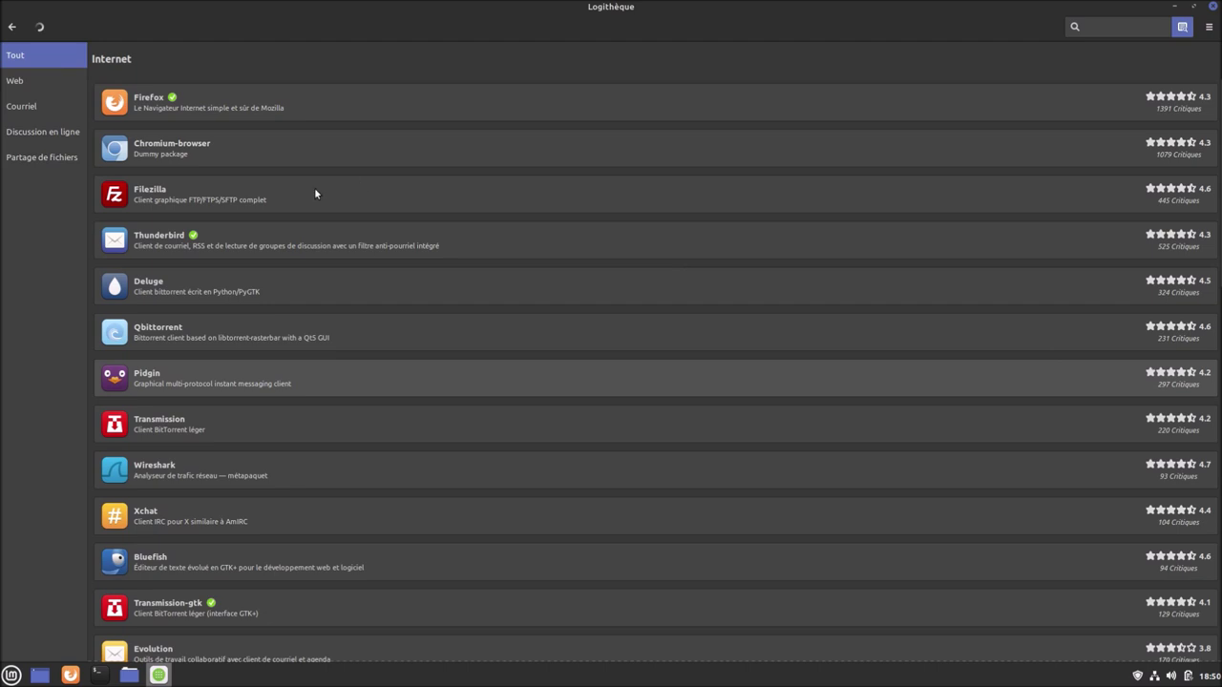
left_click(196, 150)
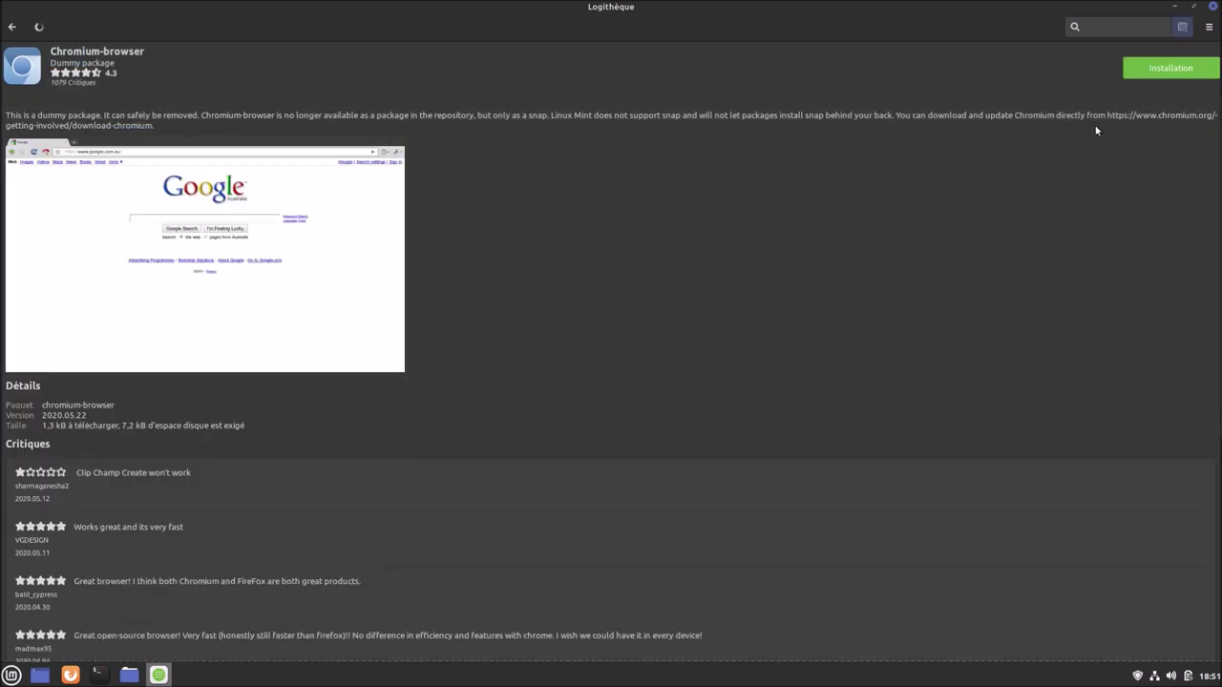
left_click(1180, 75)
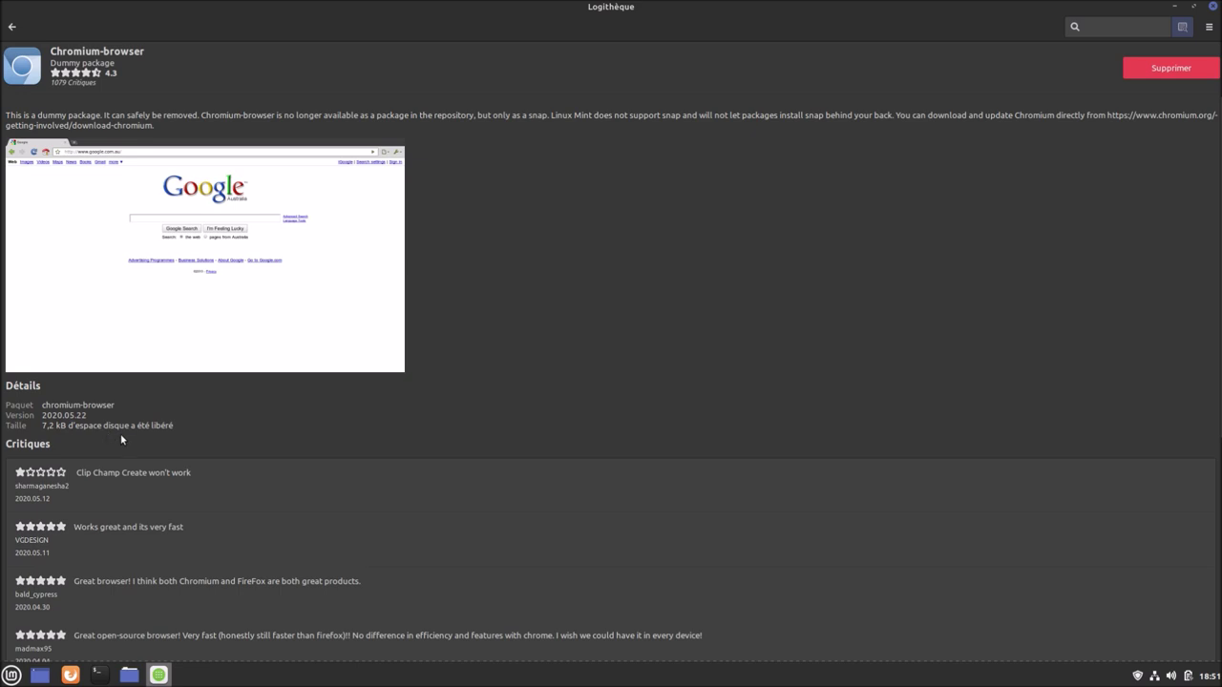
left_click(11, 27)
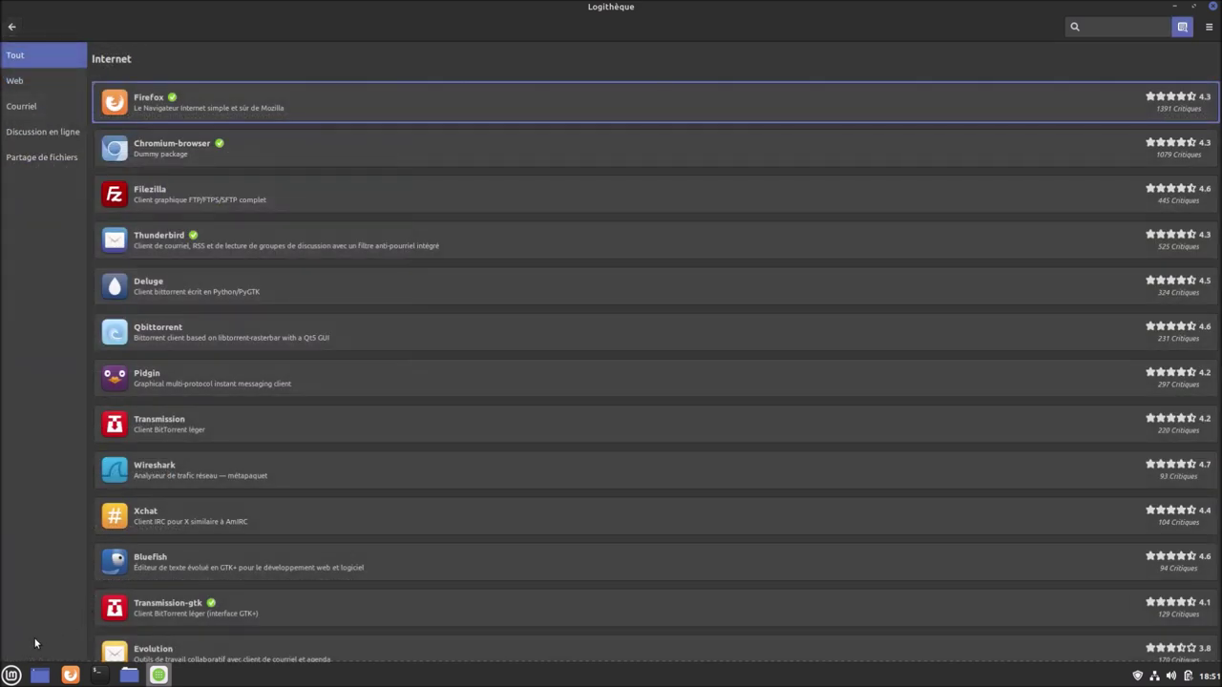
Search the application menu for gimp, launch the GIMP image editor and maximize its window
left_click(13, 675)
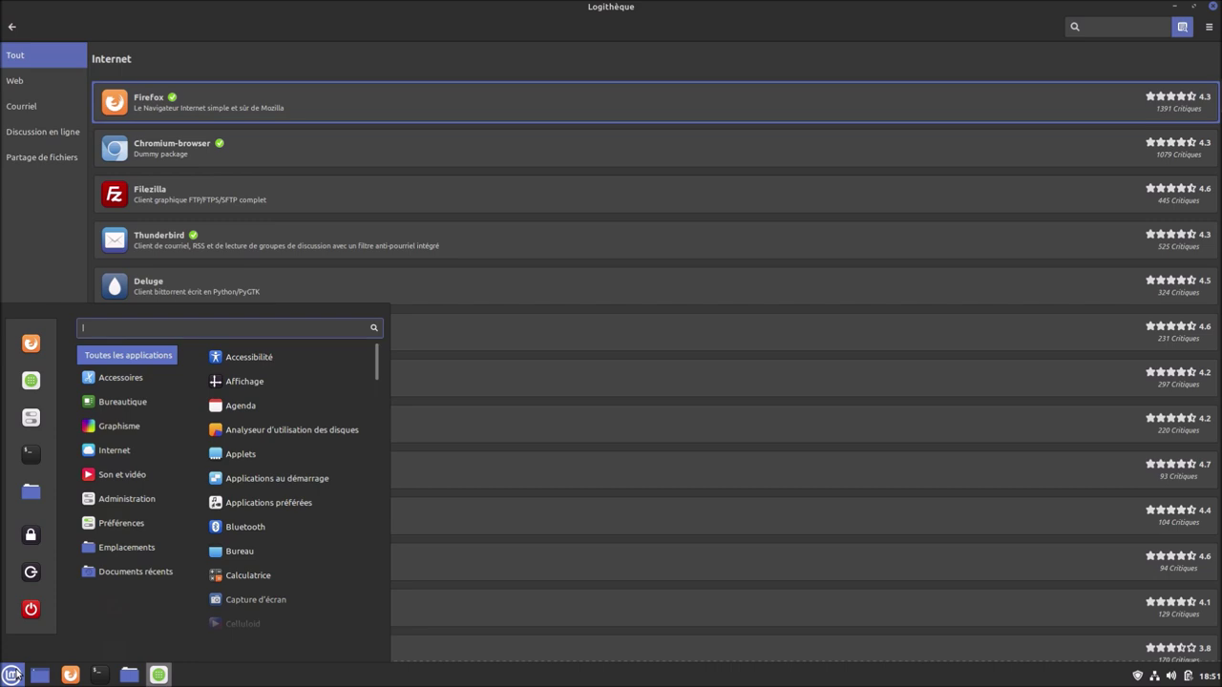
type("gimp")
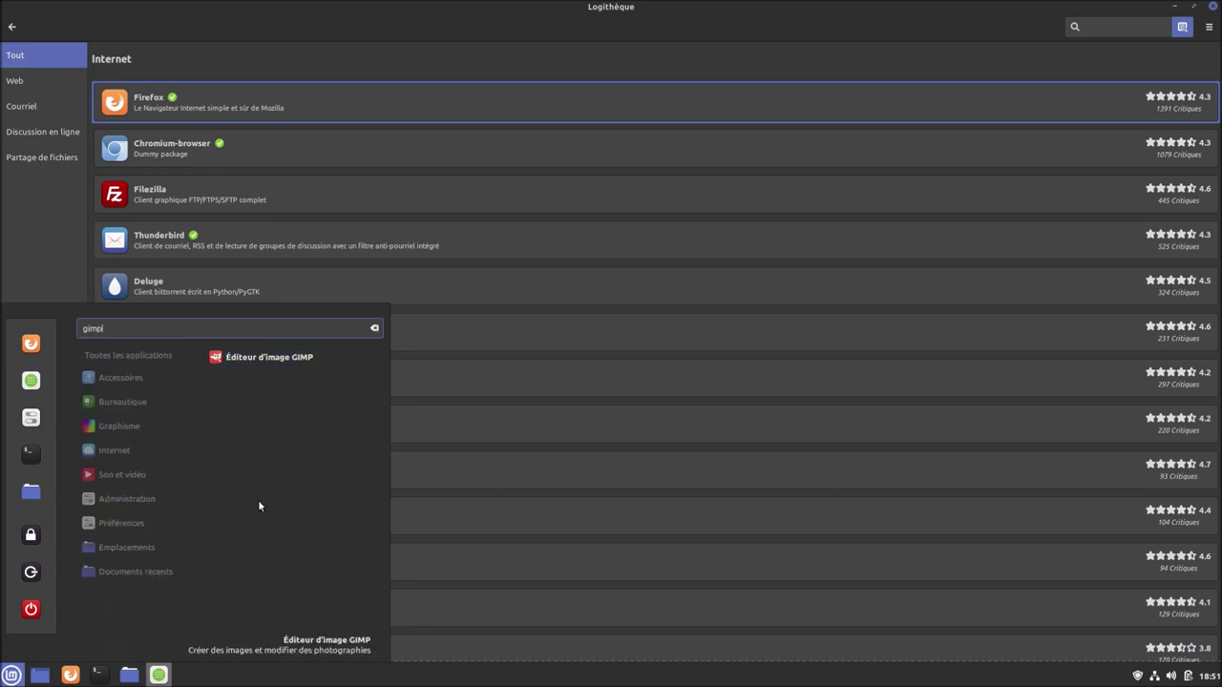
key("Return")
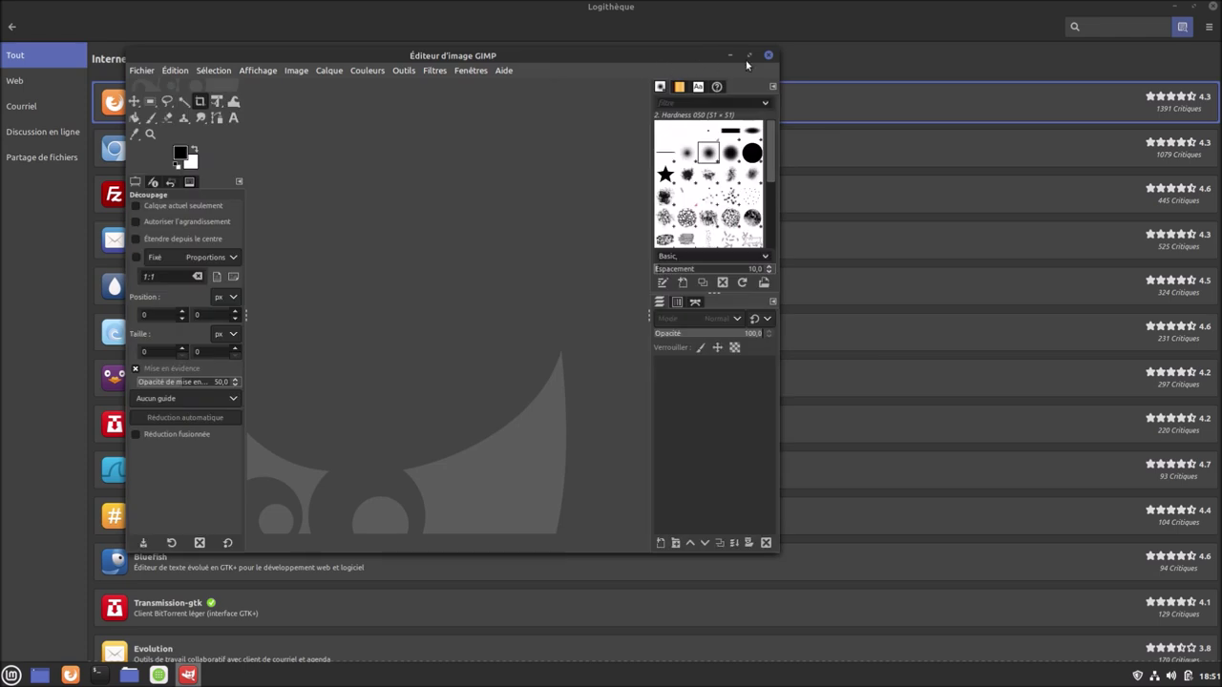
left_click(749, 55)
Check GIMP's version in its About information and close GIMP
left_click(376, 23)
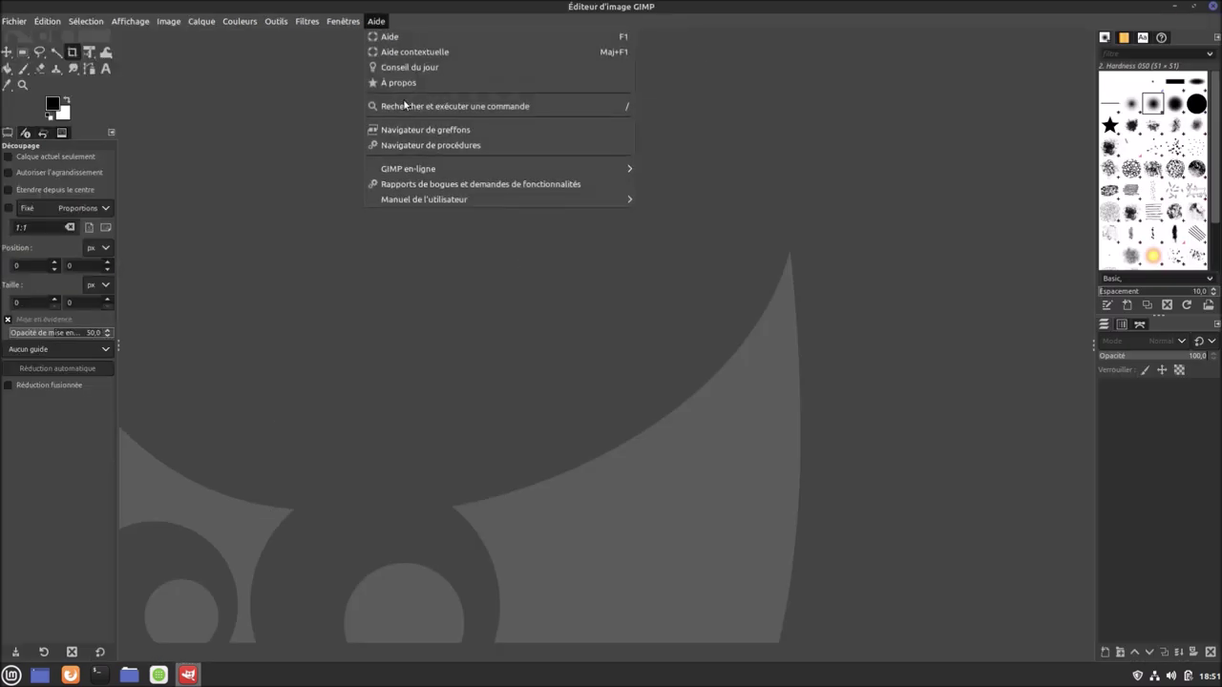
left_click(422, 83)
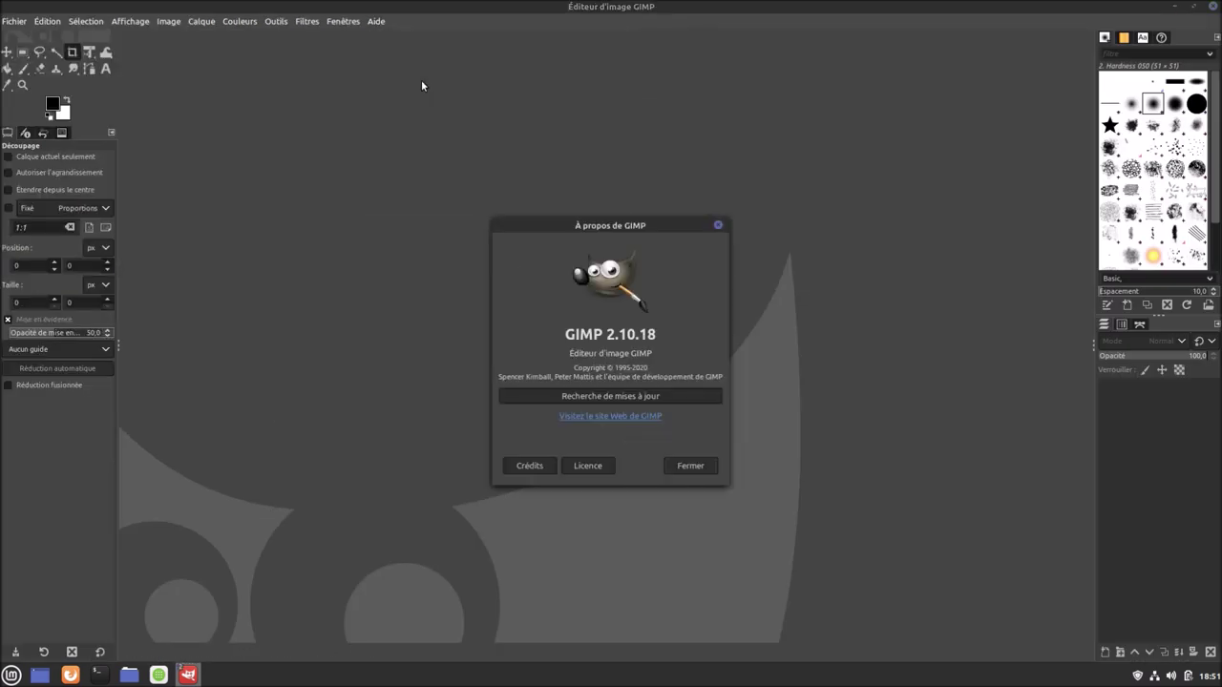
left_click(683, 467)
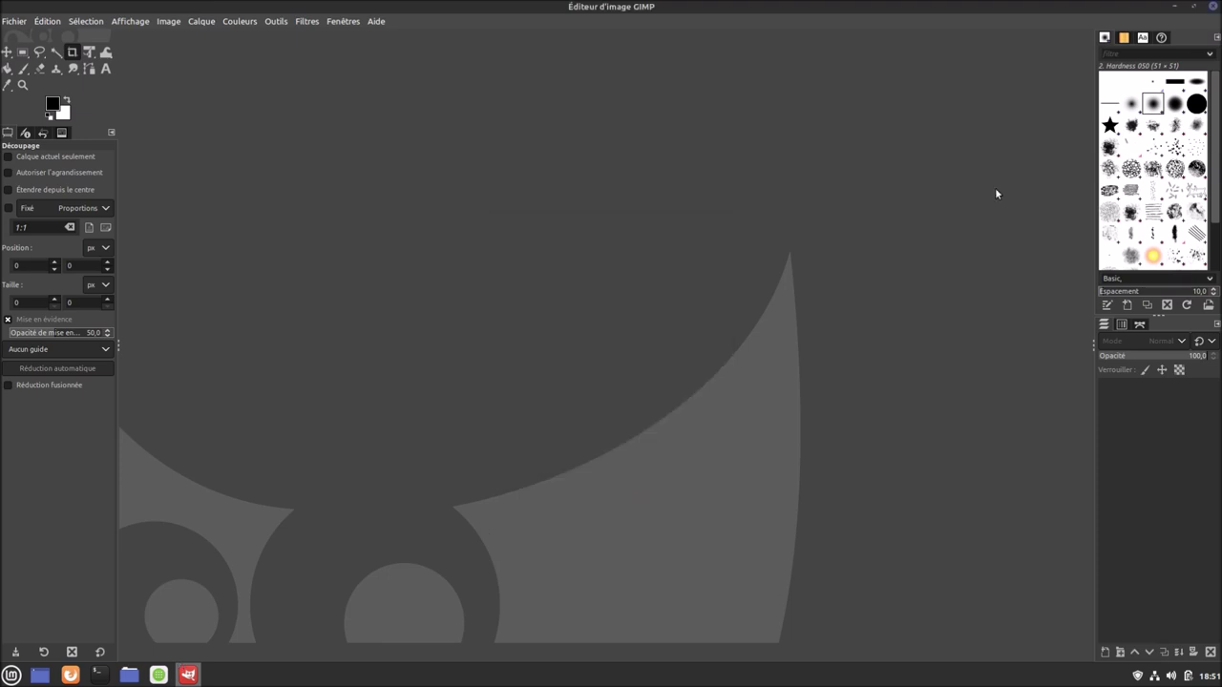
left_click(1212, 6)
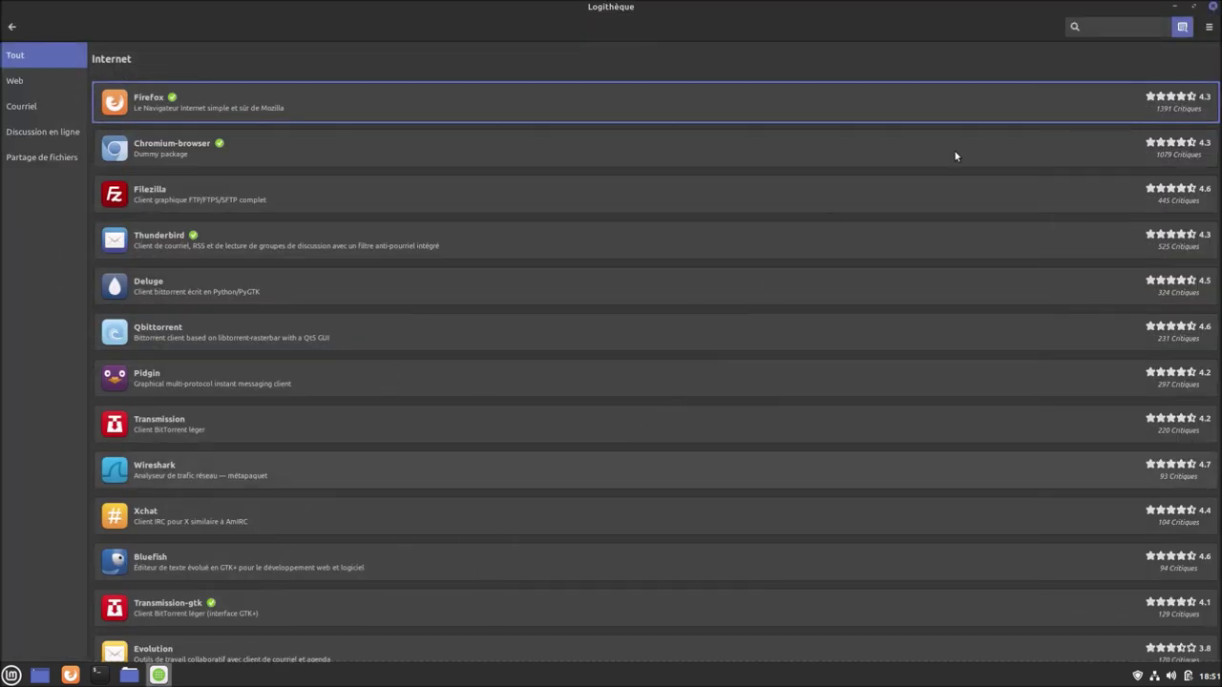
Minimize the software manager and look for Chromium in the application menu by searching for "chr" and viewing the Internet category
left_click(1213, 5)
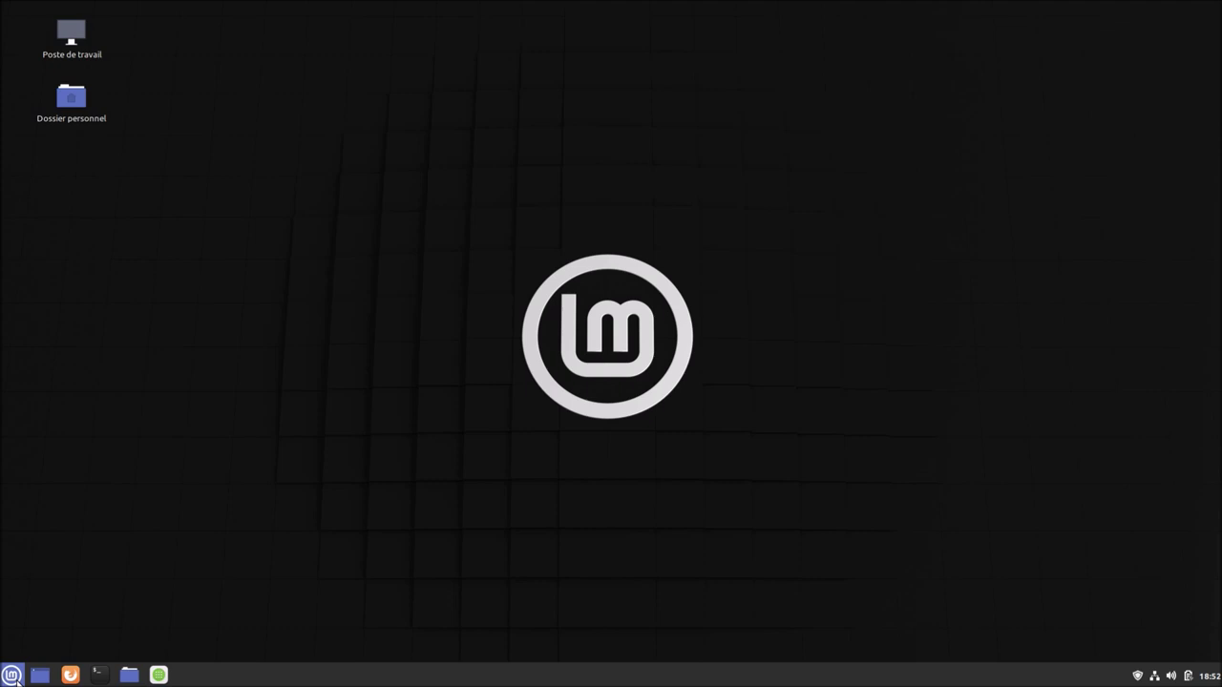
left_click(13, 676)
type("ch")
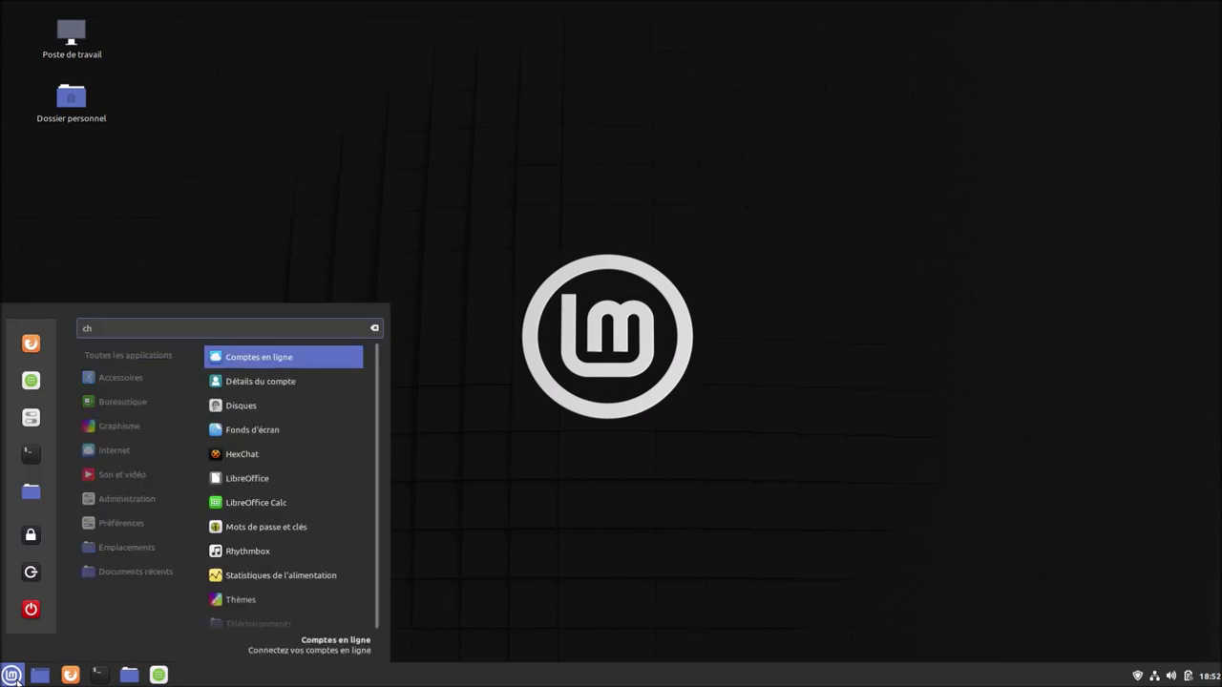
type("r")
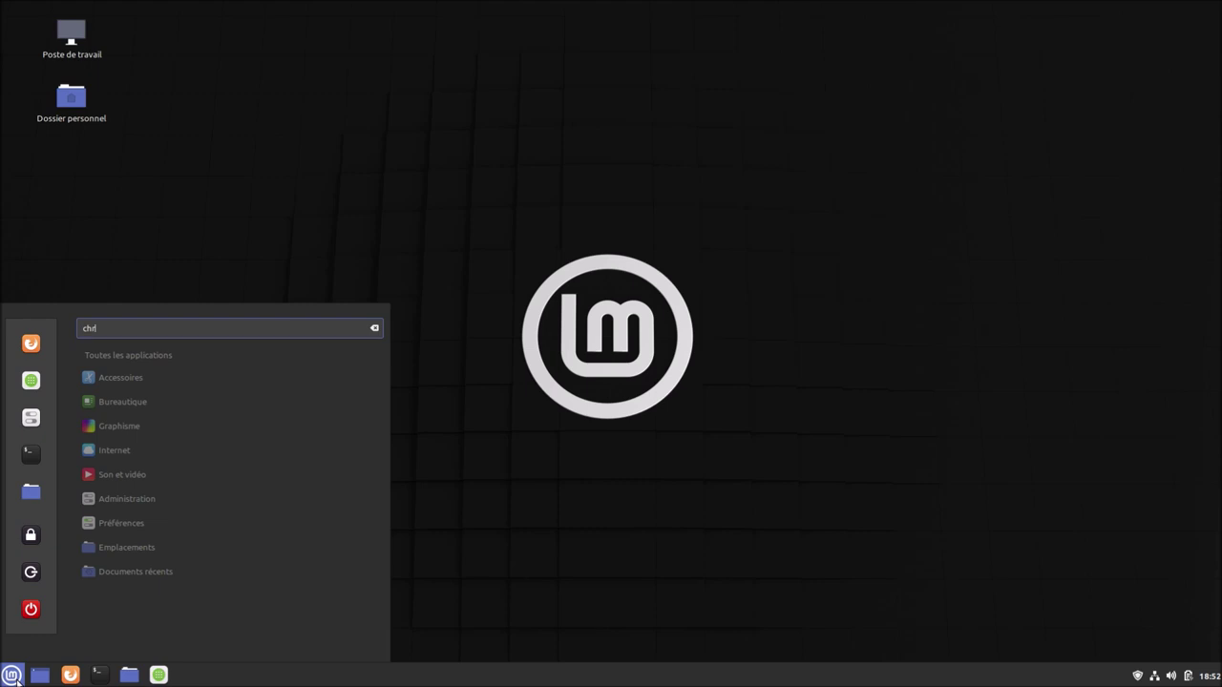
key("BackSpace")
key("BackSpace")
key("BackSpace")
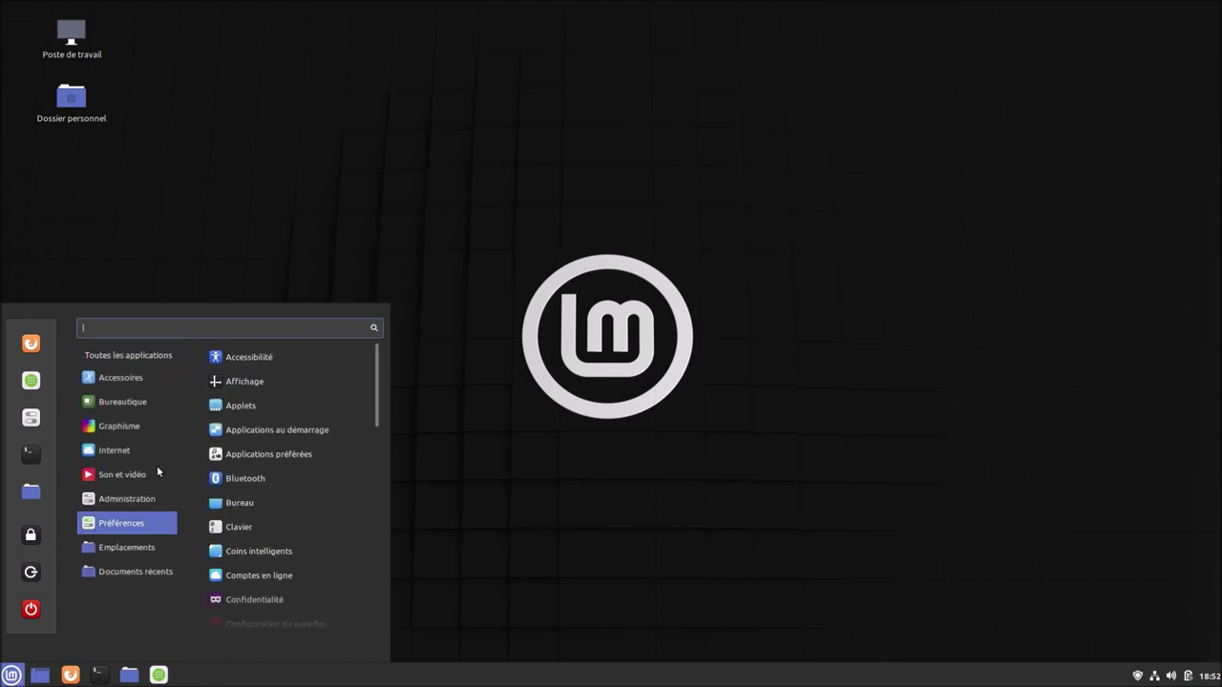
mouse_move(124, 457)
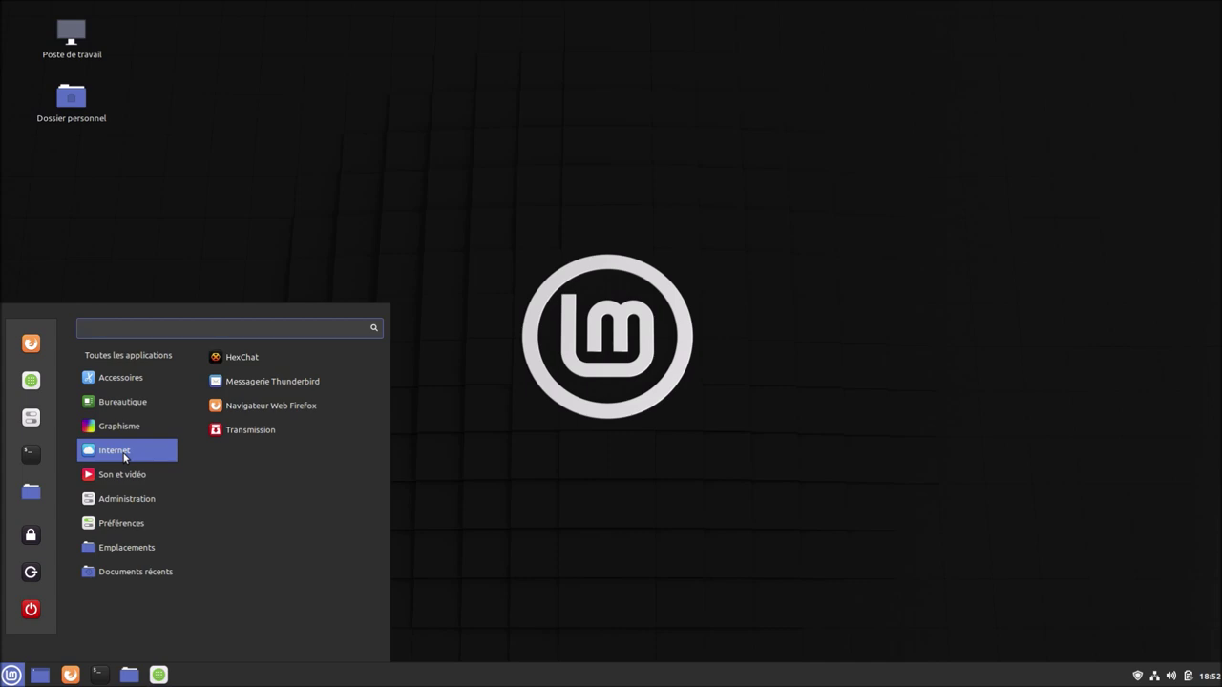
left_click(532, 502)
Return to Logithèque, review the Chromium-browser details page and look through the Internet category's application list
left_click(159, 675)
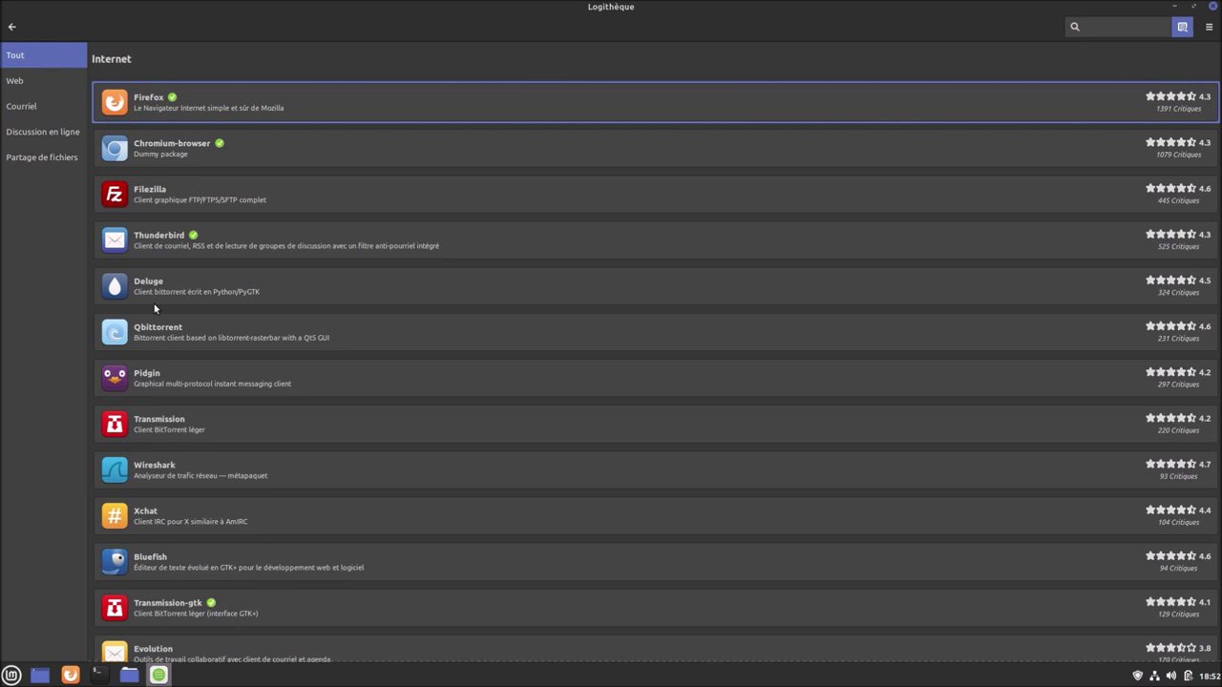
left_click(231, 156)
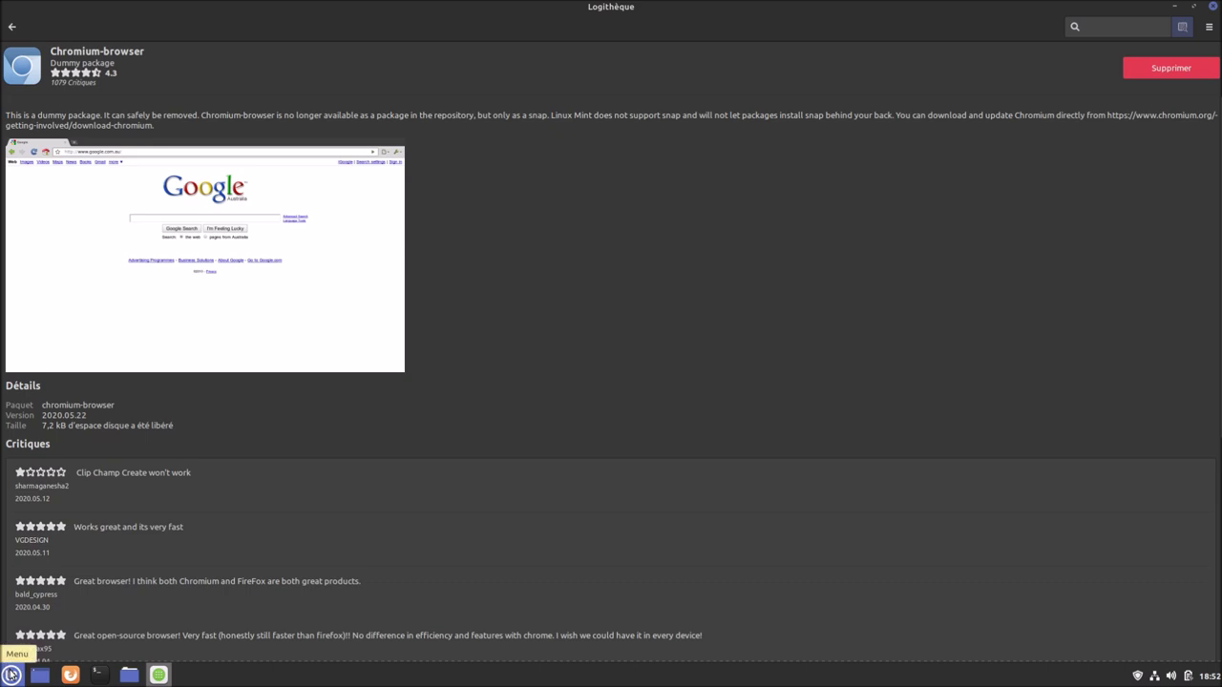
left_click(12, 27)
scroll(274, 291, "down", 3)
scroll(273, 297, "down", 15)
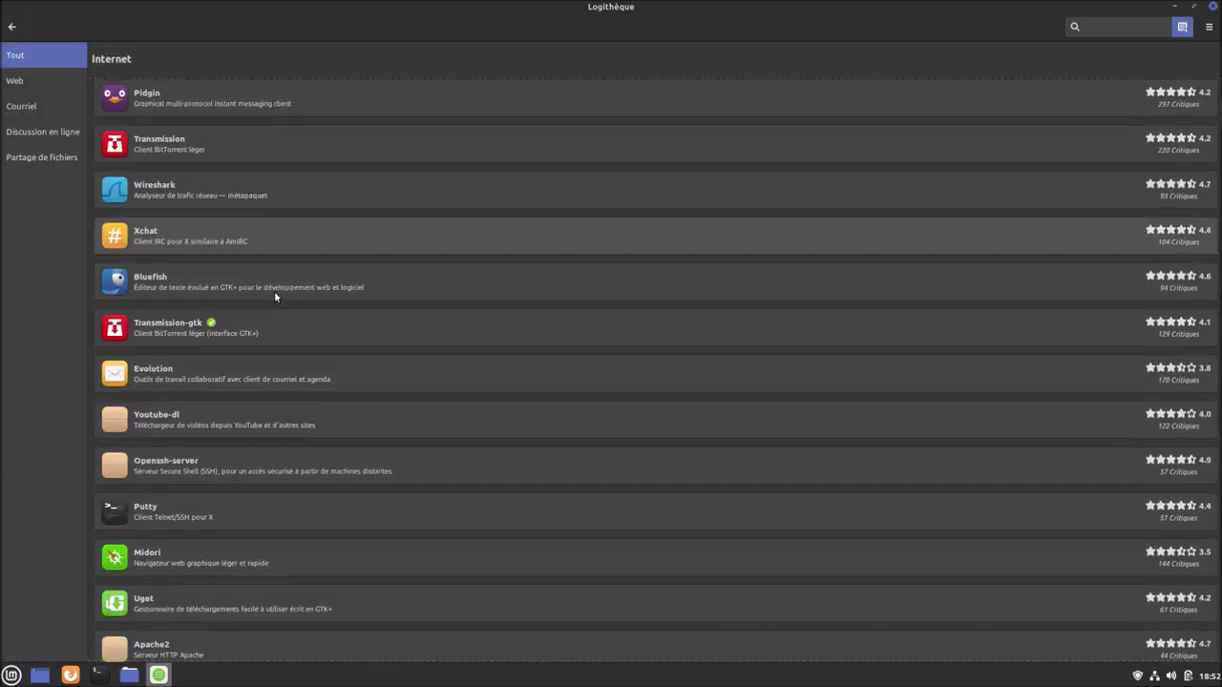
scroll(286, 291, "up", 5)
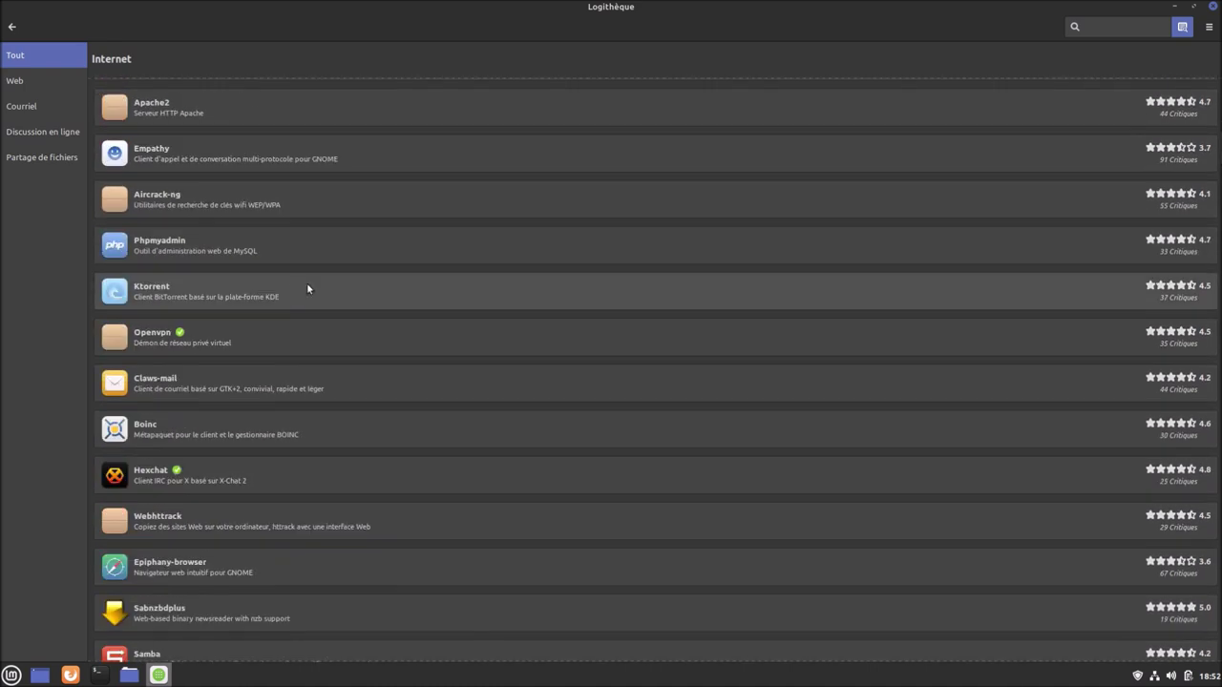
Search the software manager for chromium and close its window after reviewing the packages
type("dhromium")
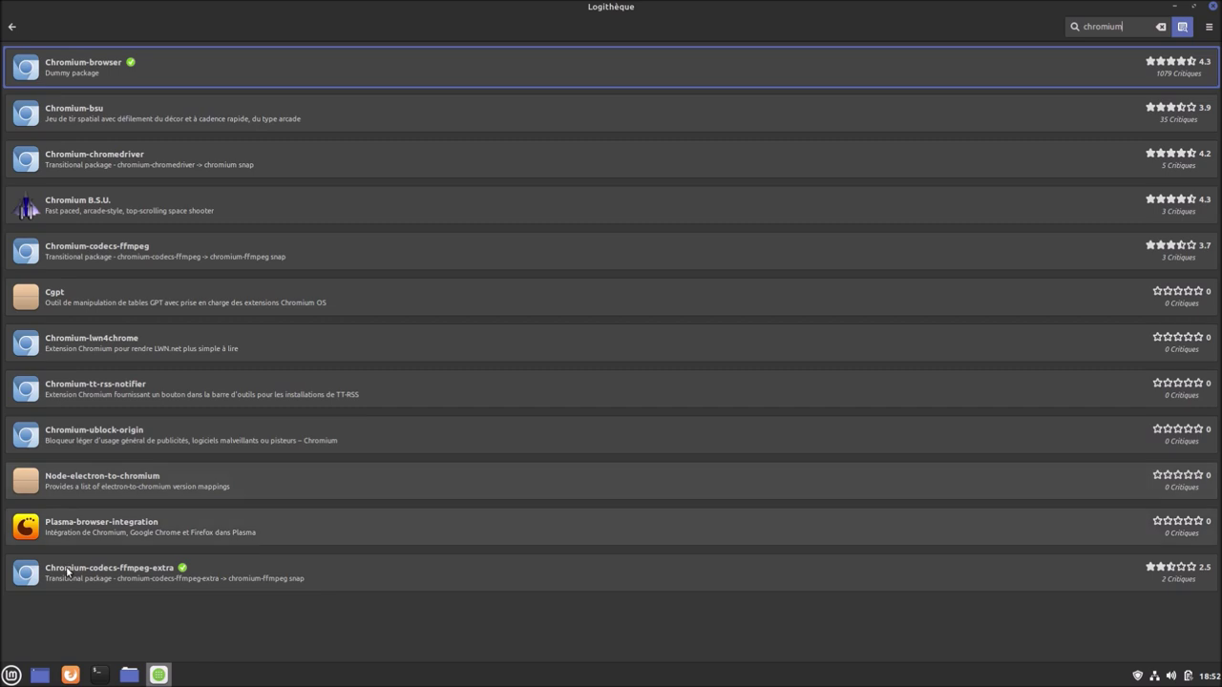
left_click(1213, 6)
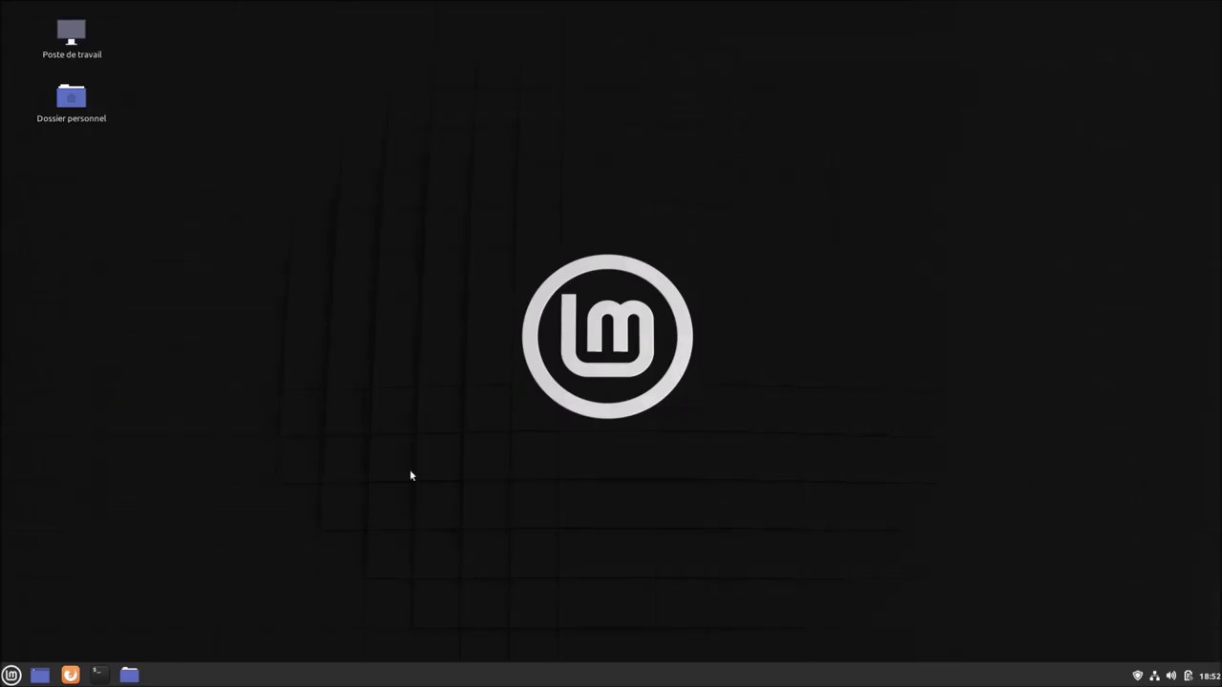
Log out of the current session and log back in with the account password
left_click(11, 675)
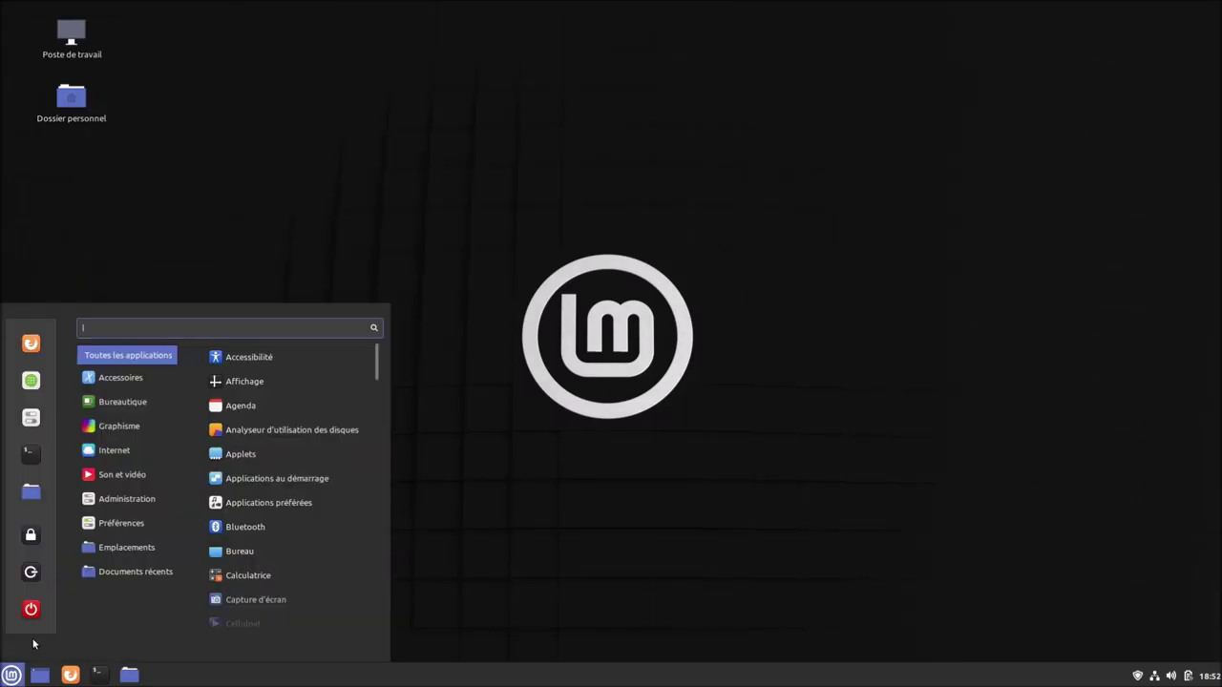
left_click(32, 573)
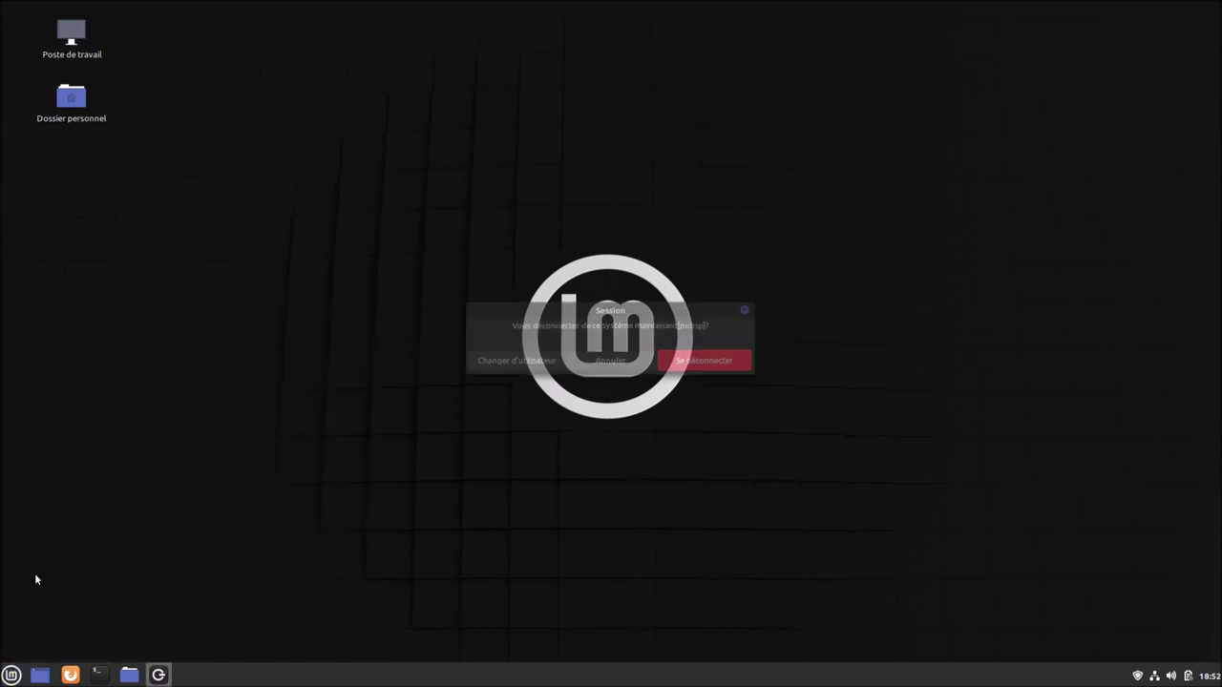
left_click(692, 361)
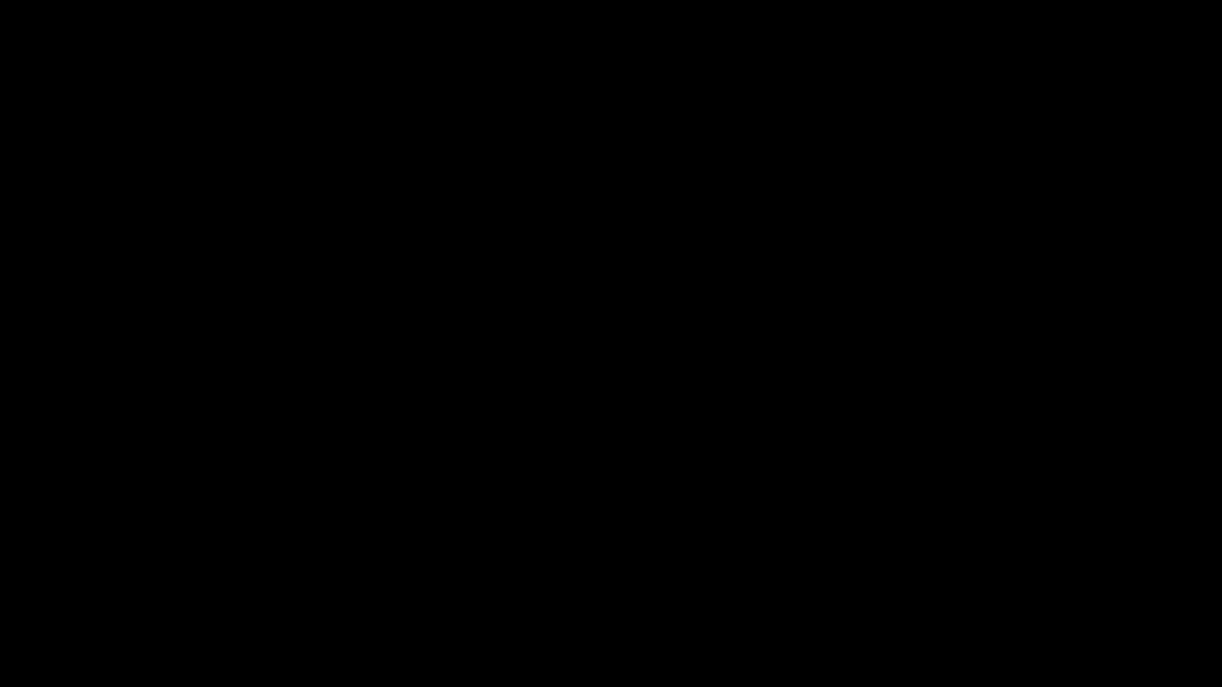
type("a•••••")
key("Return")
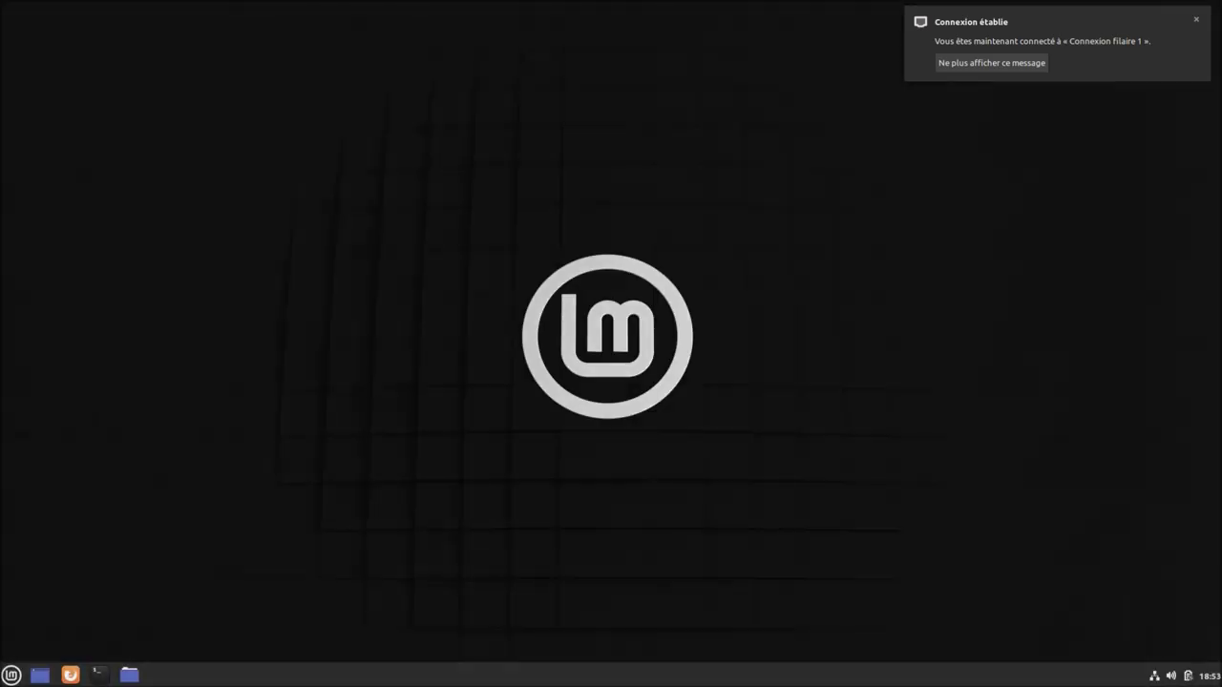
Search the application menu for Chromium, clear the search text and close the menu
left_click(12, 675)
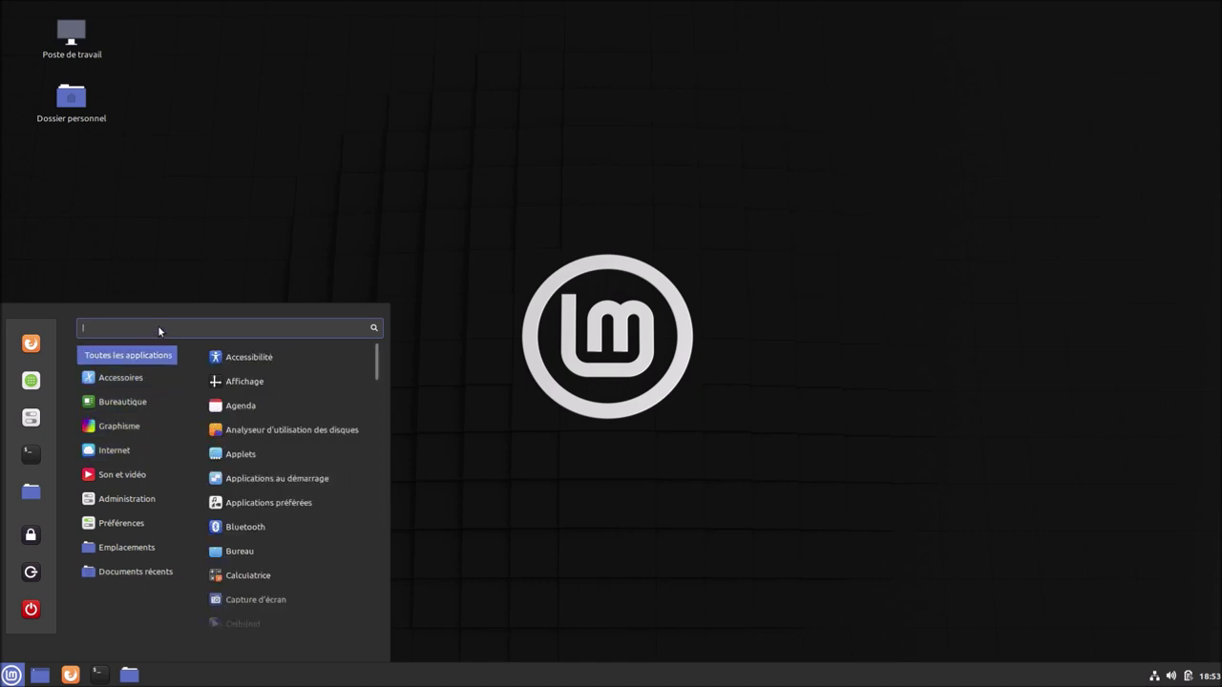
type("chrol")
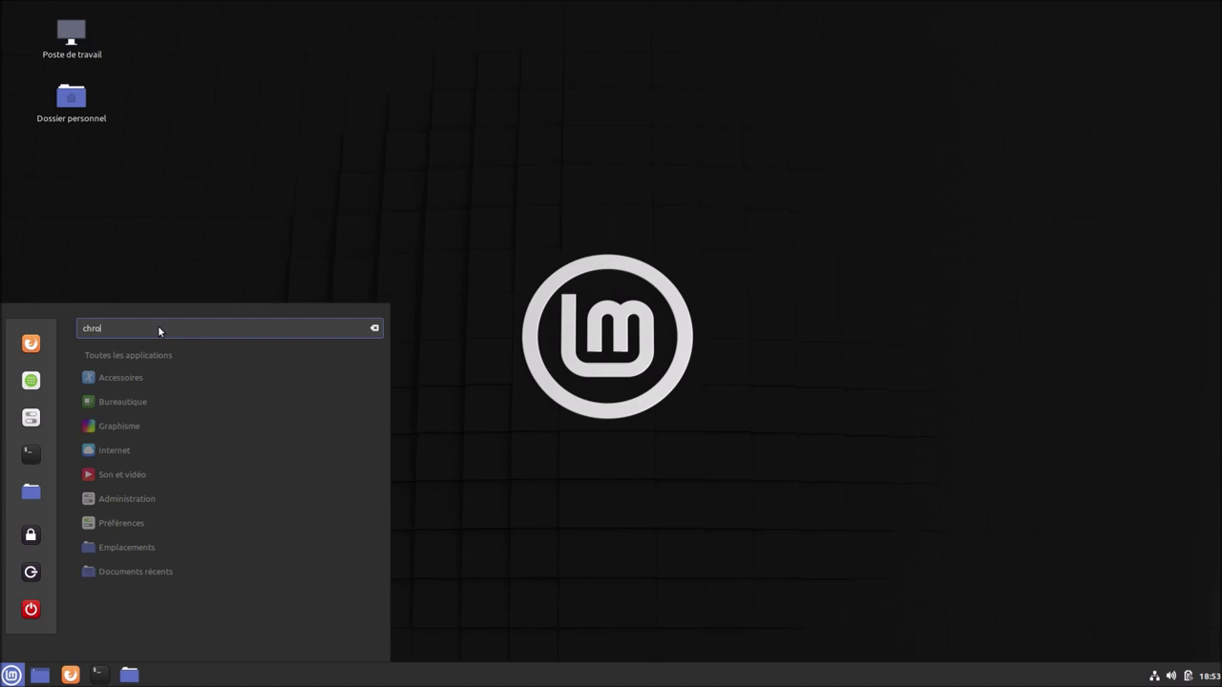
key("BackSpace")
type("miu")
key("BackSpace")
key("BackSpace")
key("BackSpace")
key("BackSpace")
key("BackSpace")
key("BackSpace")
key("BackSpace")
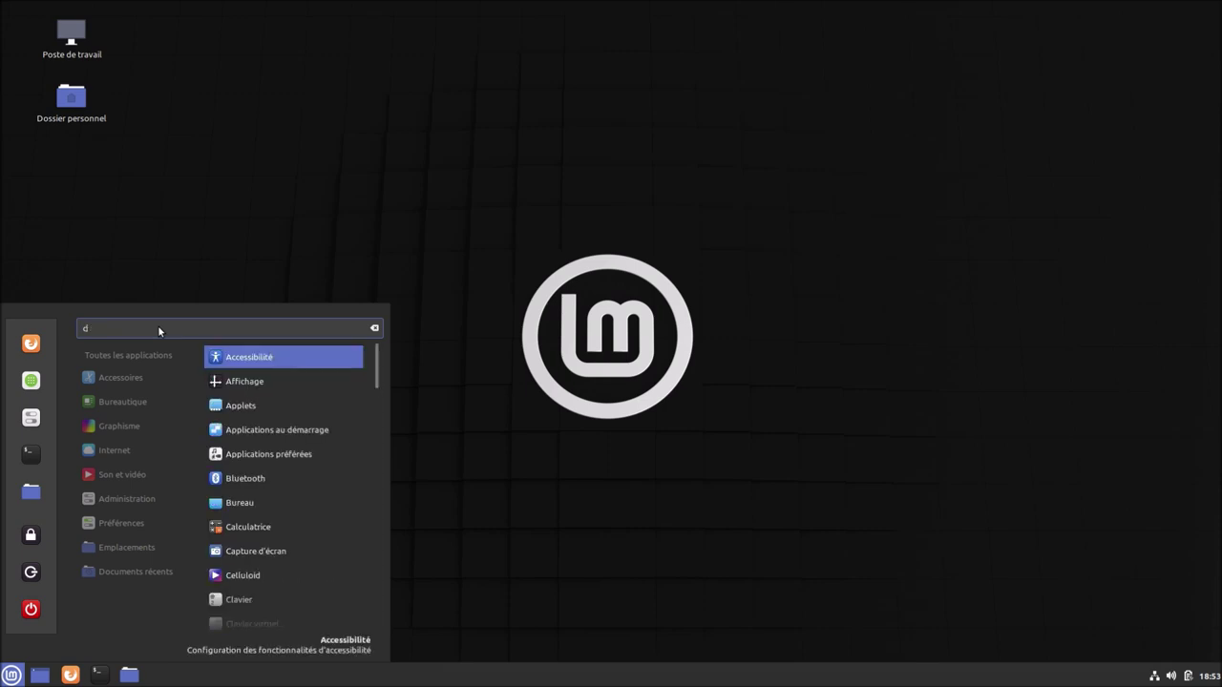
left_click(248, 189)
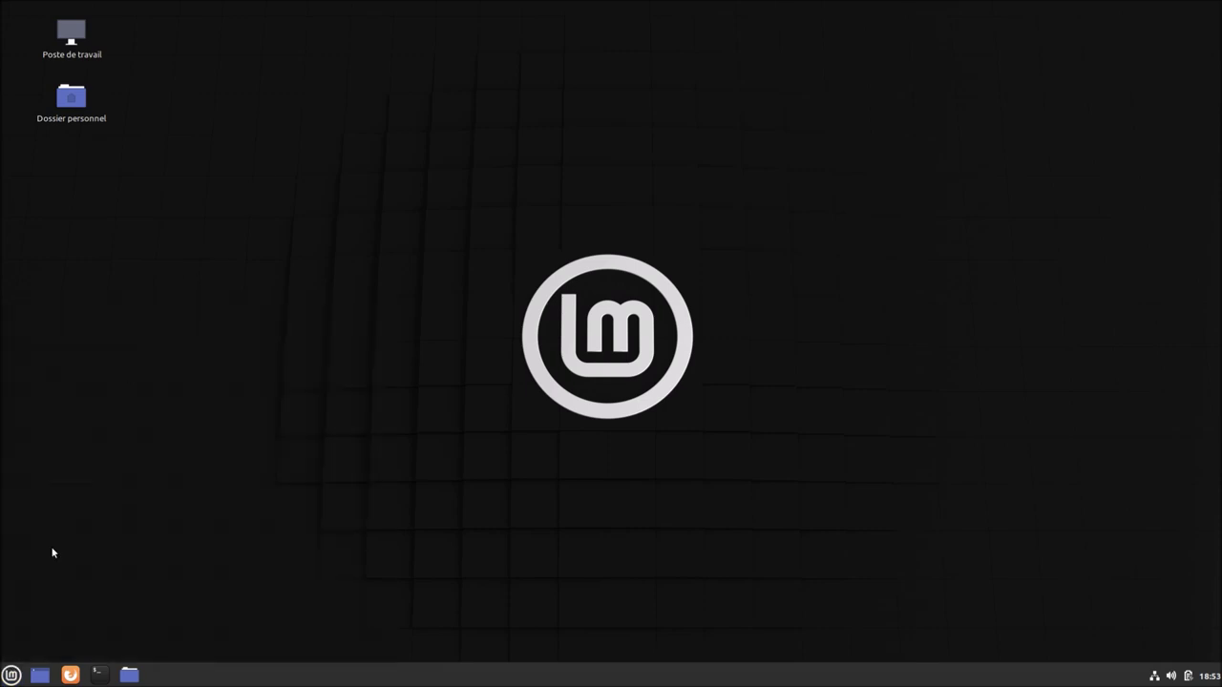
Switch to Logithèque, search for chromium in the maximized window and open the Chromium-browser details page
left_click(12, 674)
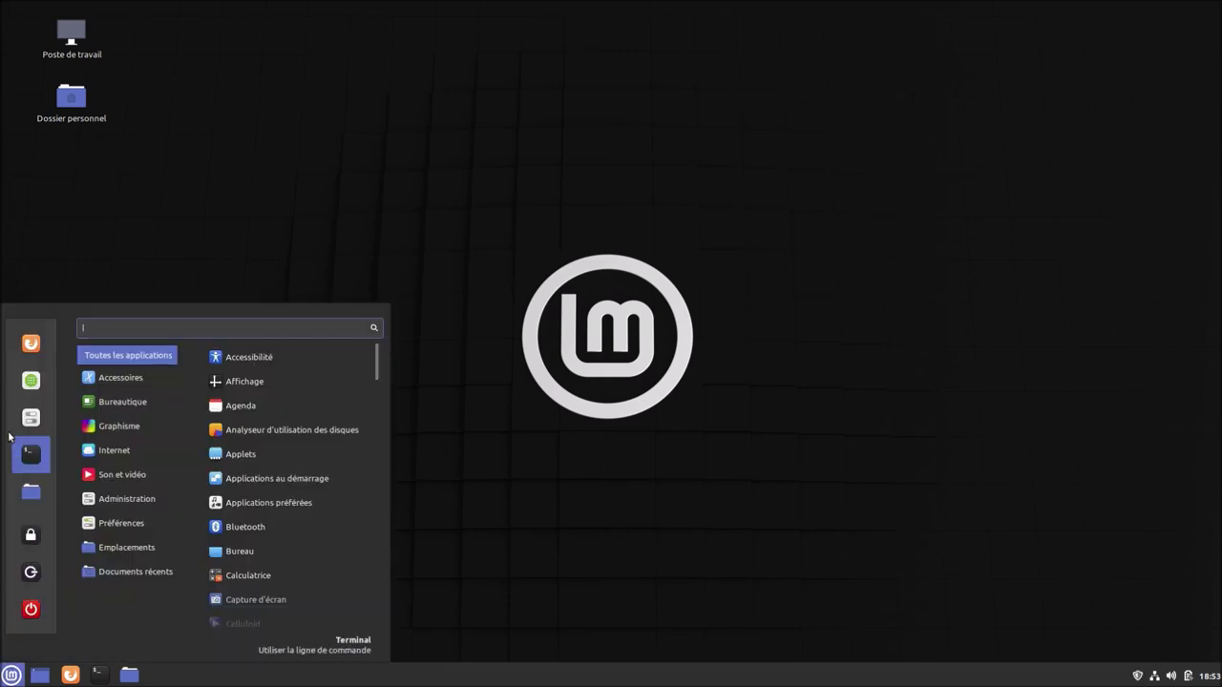
left_click(26, 382)
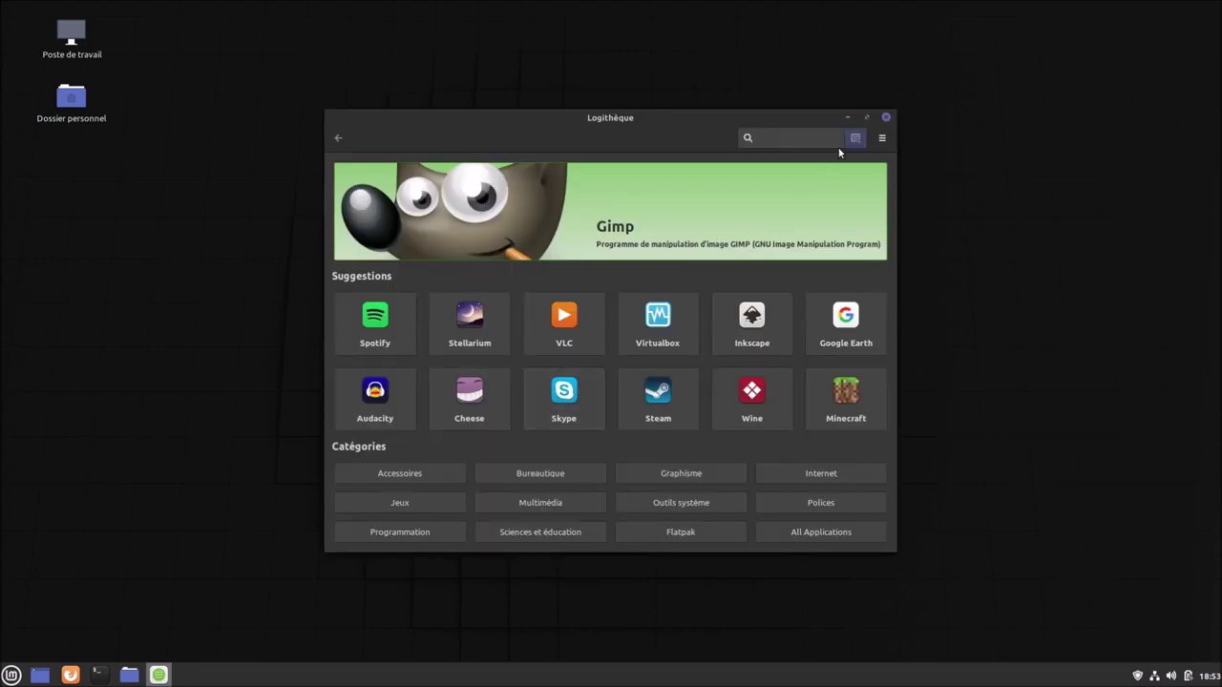
type("chromium")
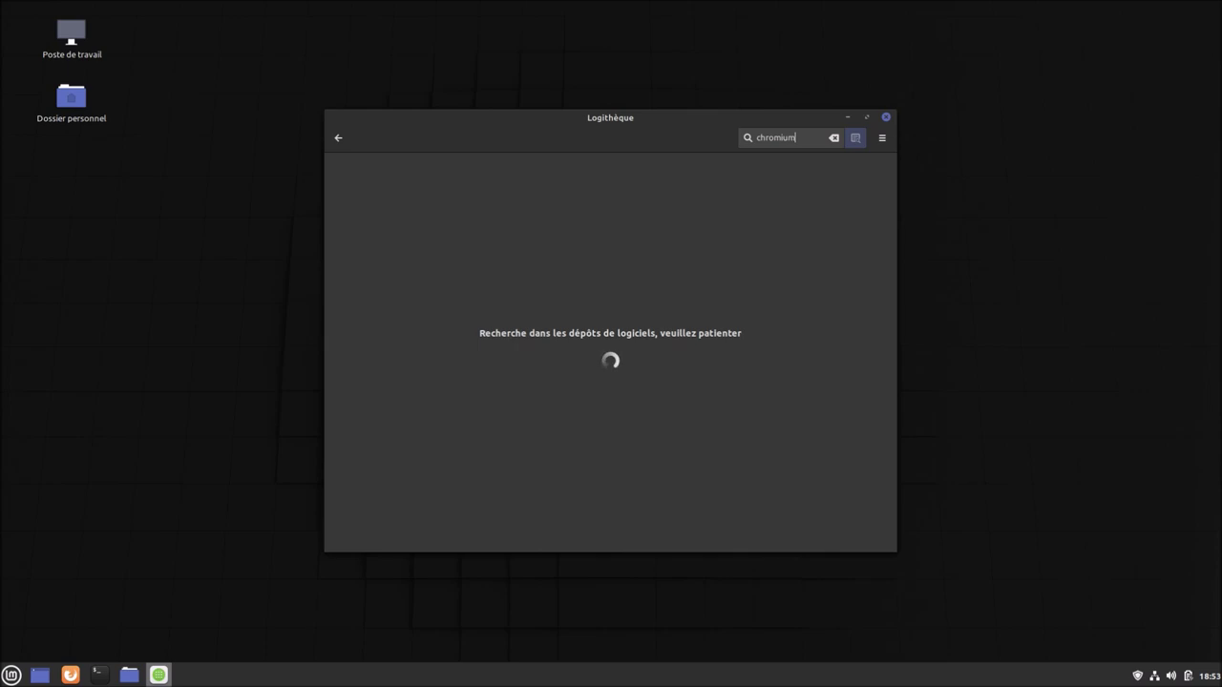
left_click(868, 117)
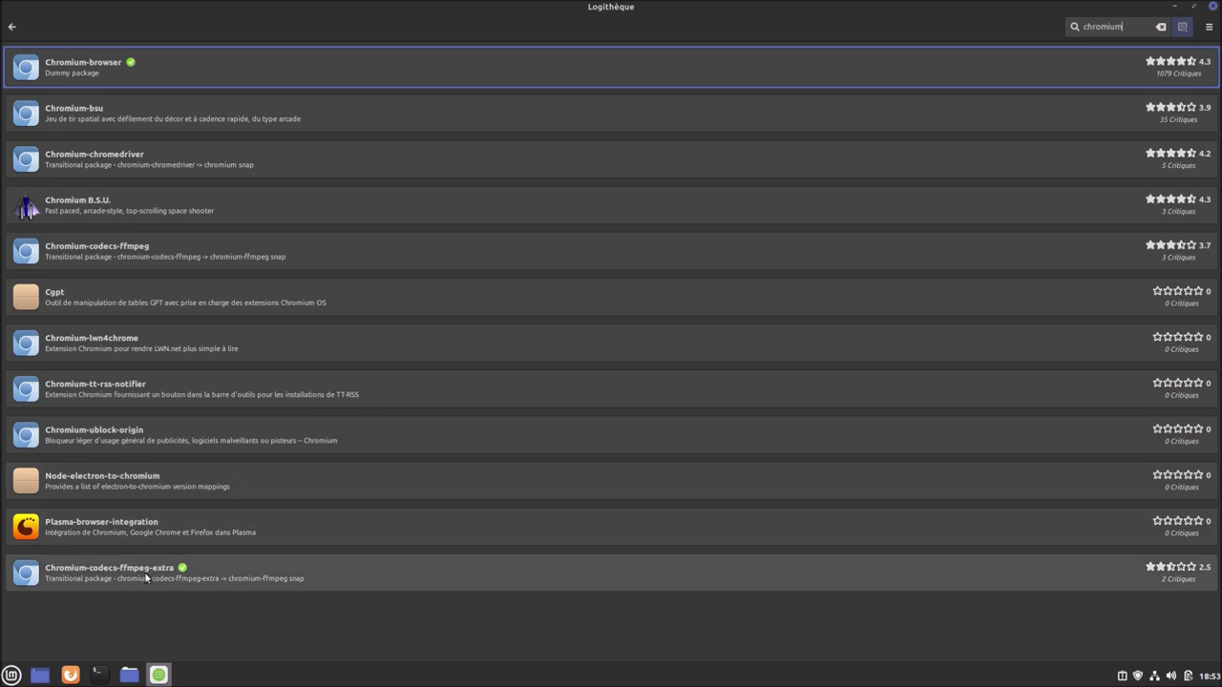
left_click(179, 63)
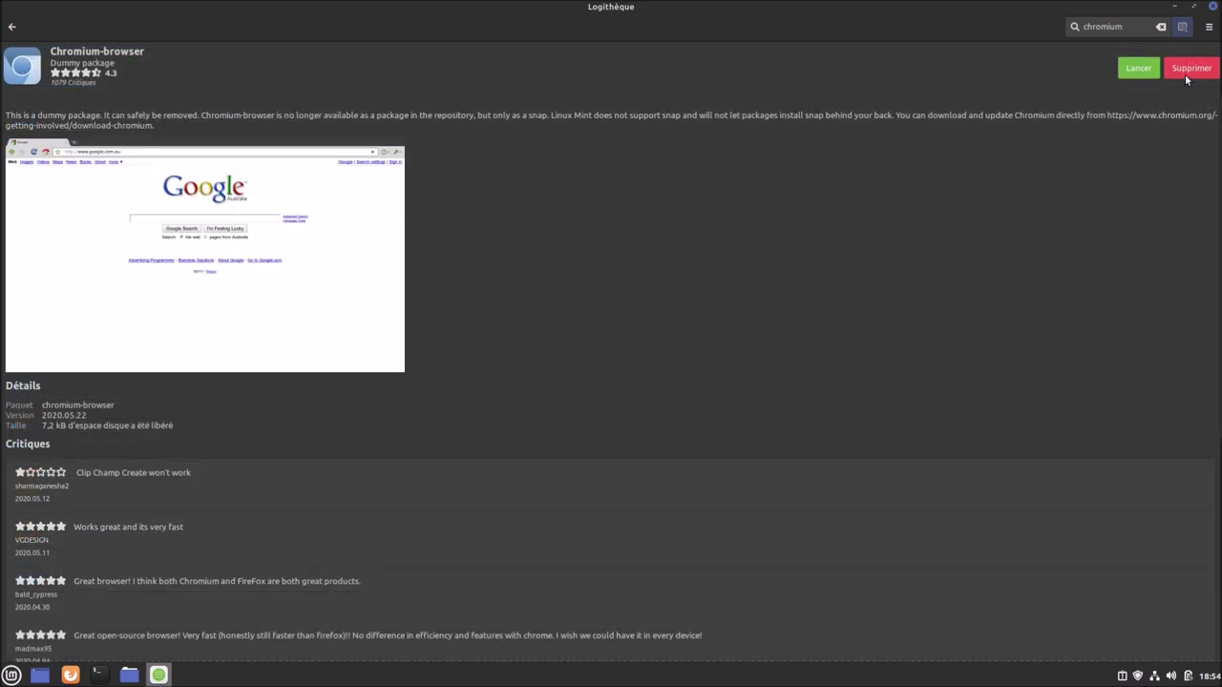
Try to launch Chromium-browser from its details page and look through its user reviews
left_click(1141, 68)
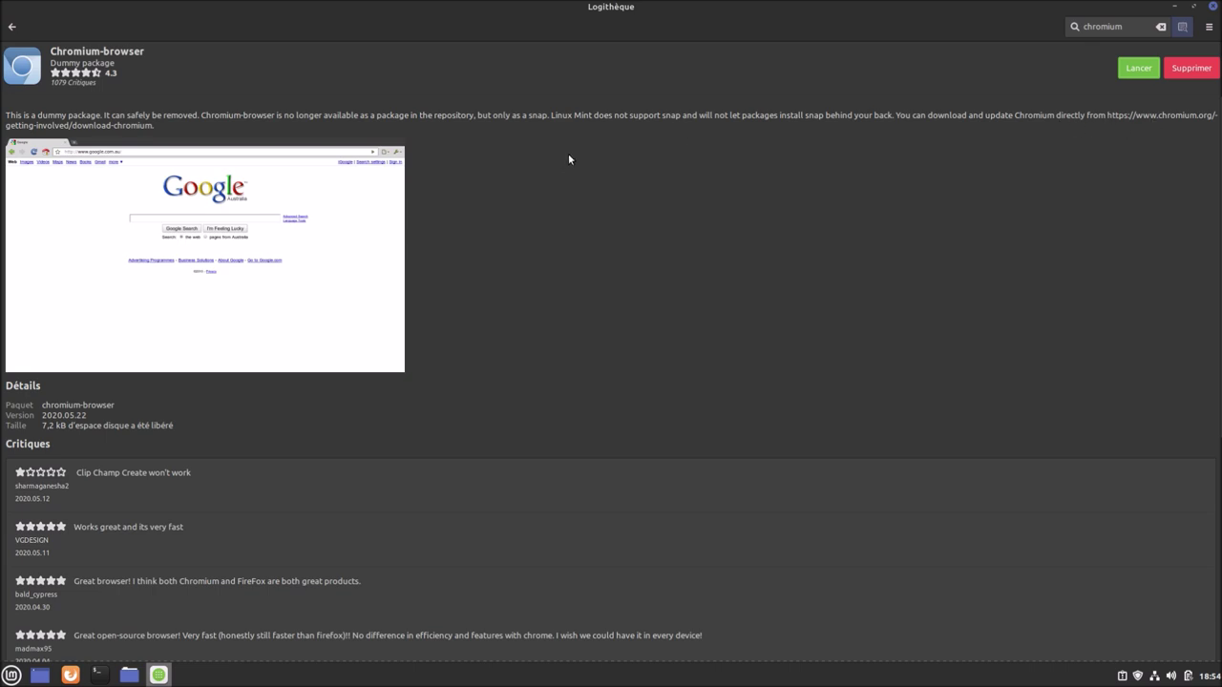
scroll(565, 158, "down", 8)
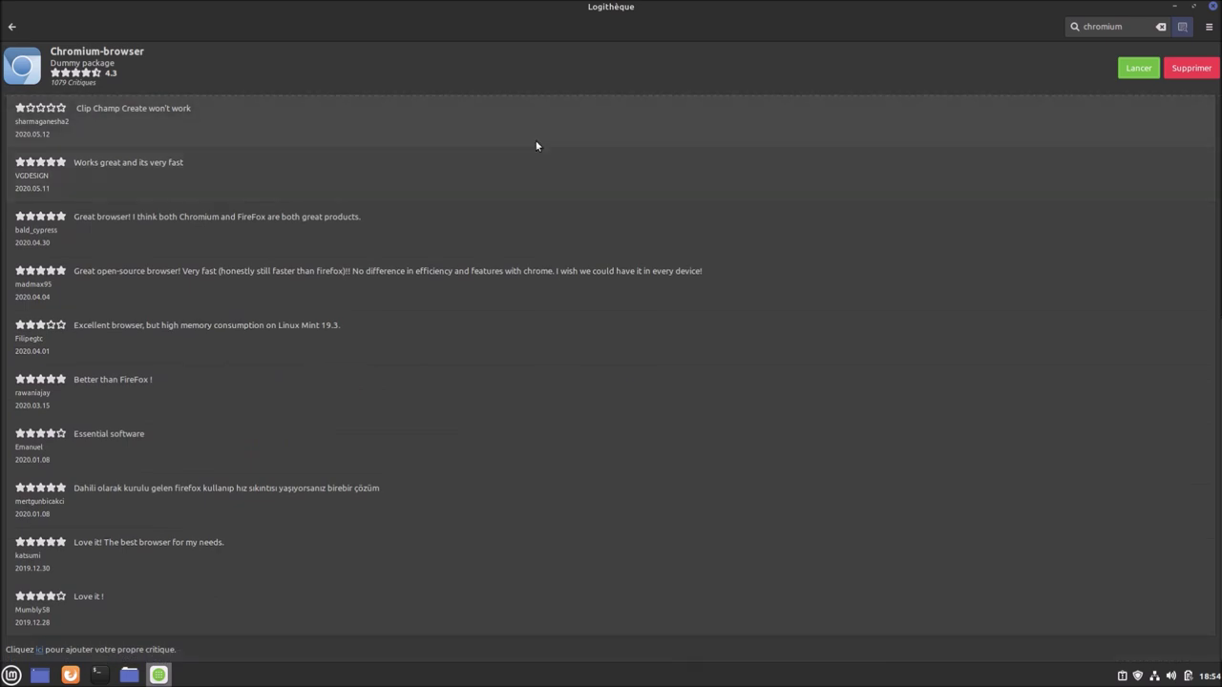
scroll(565, 143, "up", 8)
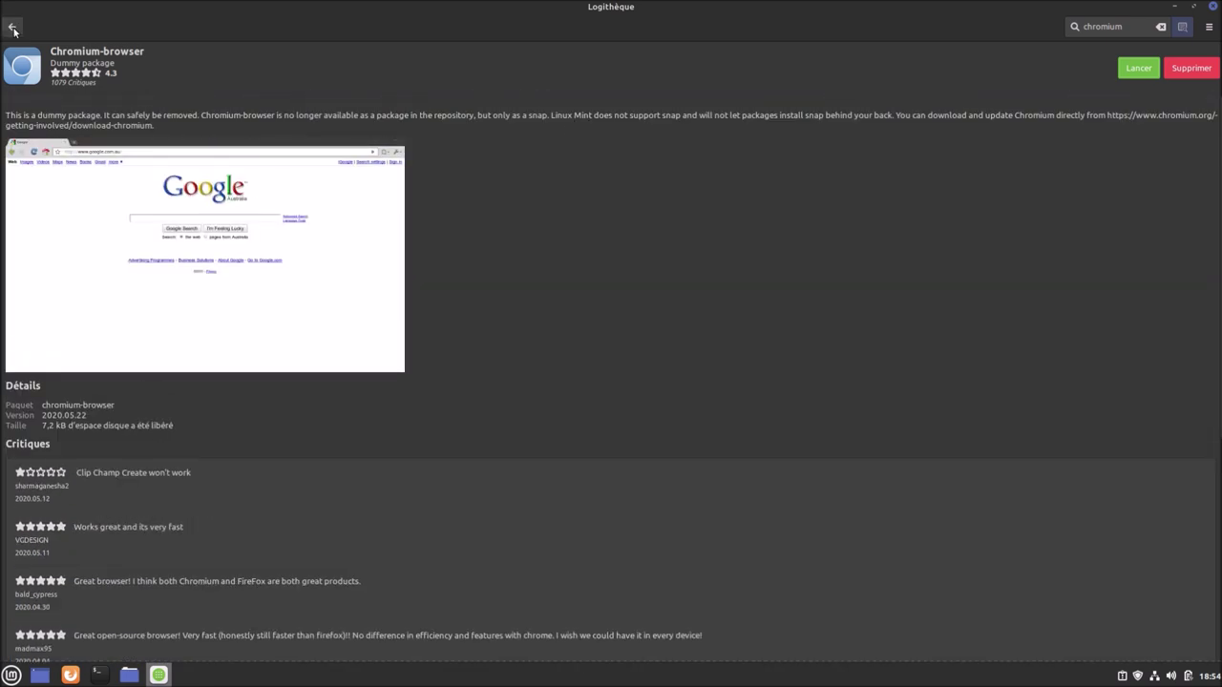
Remove the Chromium-browser package and authenticate the removal with the account password
left_click(1180, 72)
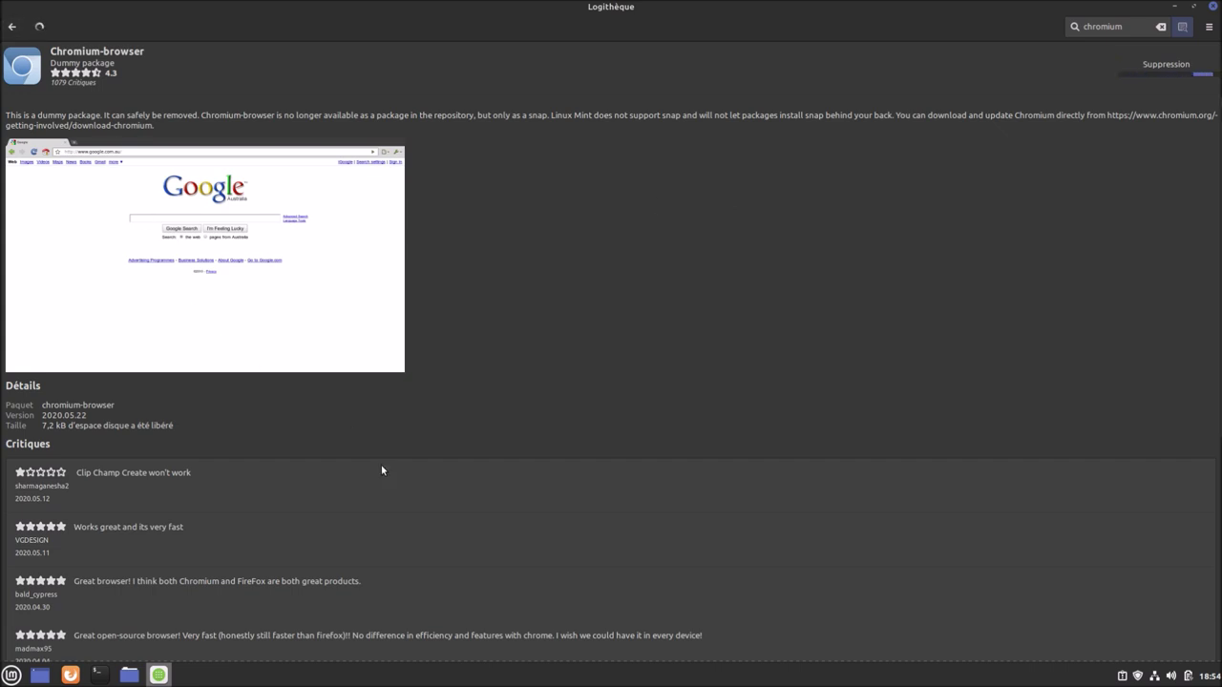
scroll(381, 463, "down", 5)
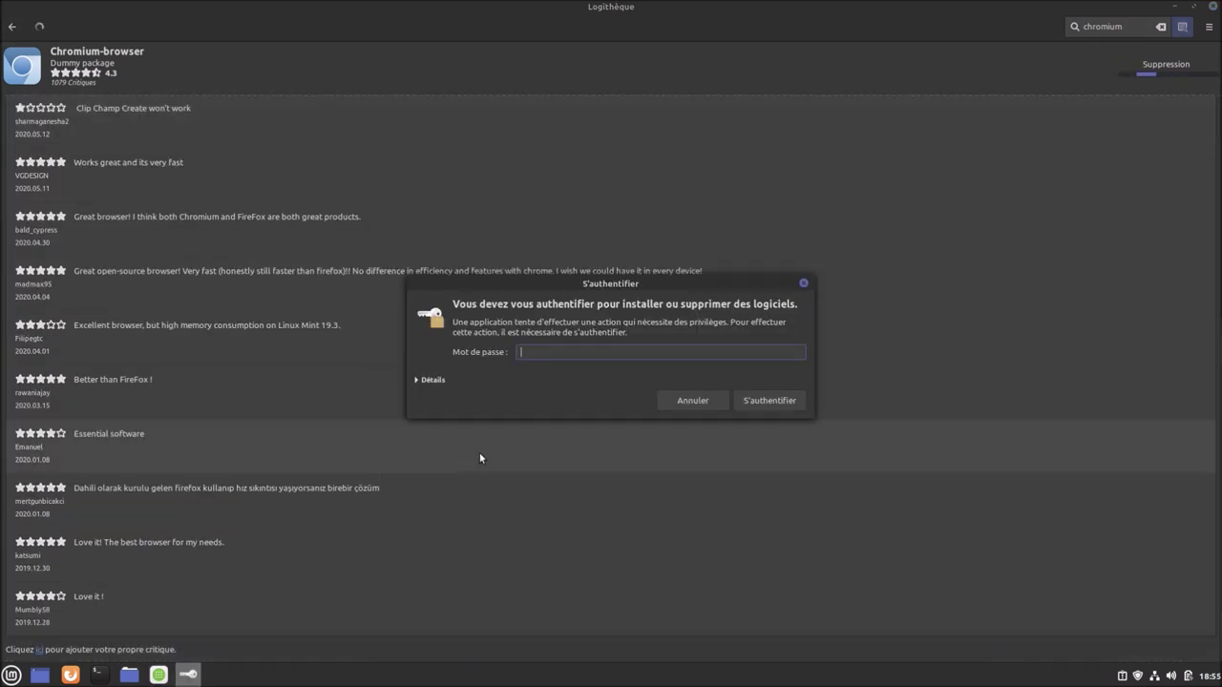
type("******")
key("Return")
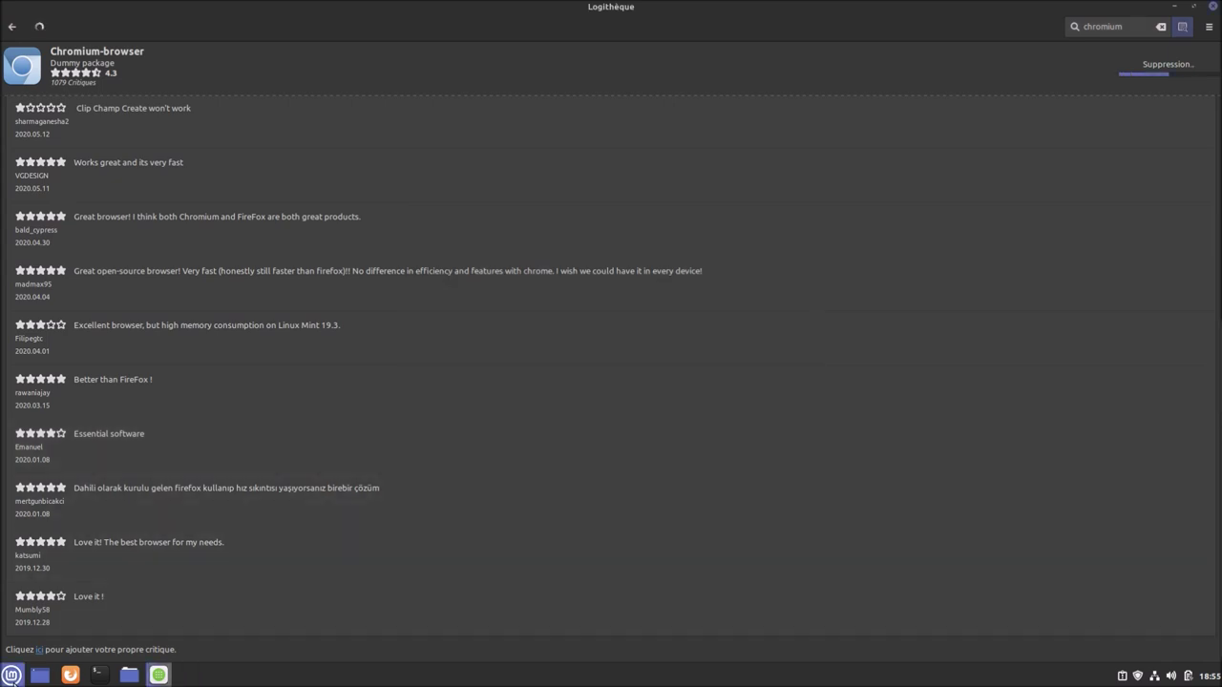
View the Graphisme category in the application menu, show GIMP's options including Désinstaller, and close the menu
left_click(11, 676)
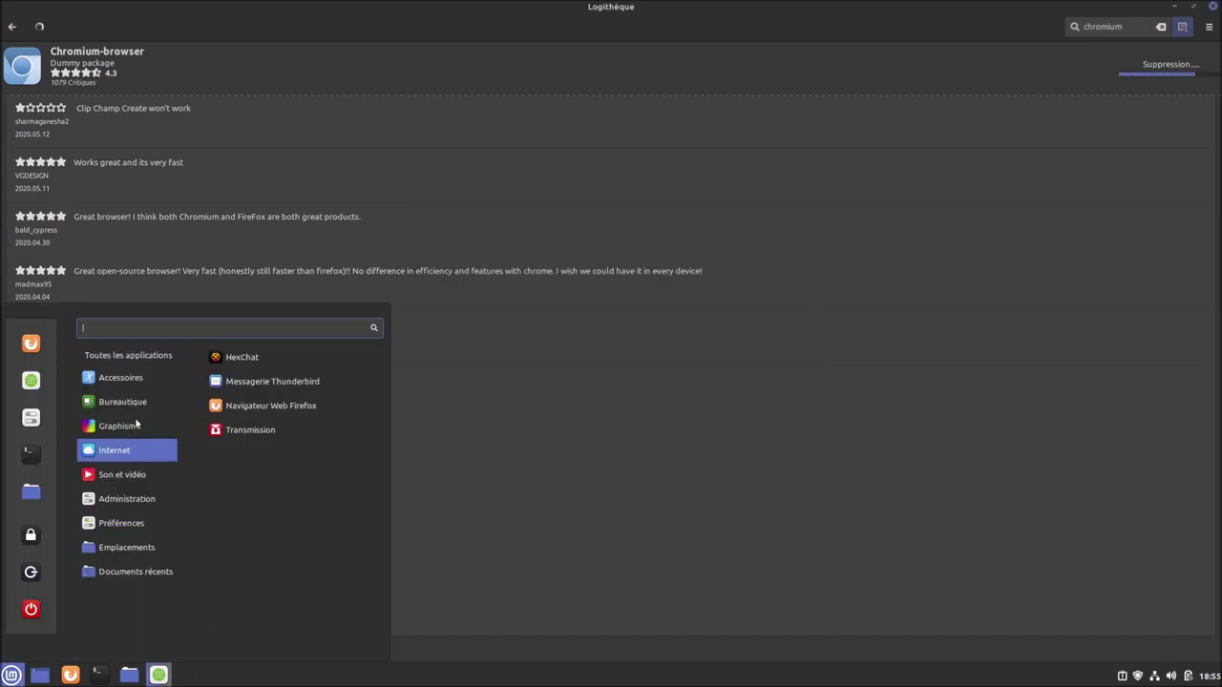
mouse_move(124, 429)
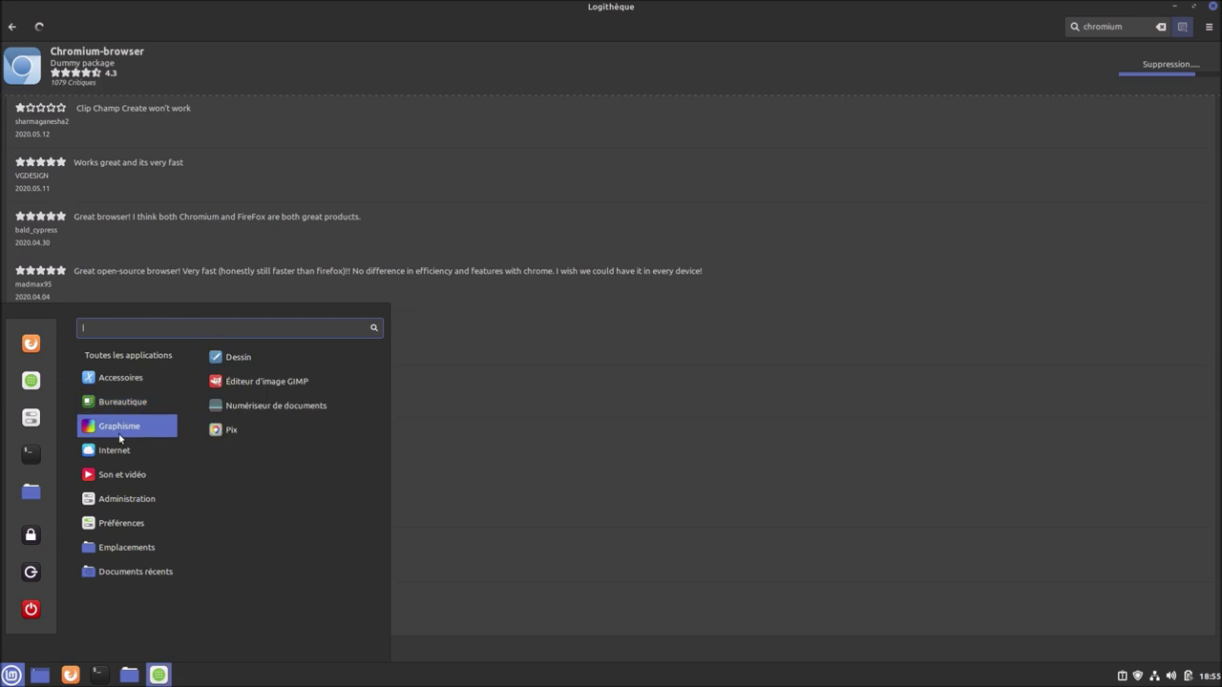
right_click(250, 384)
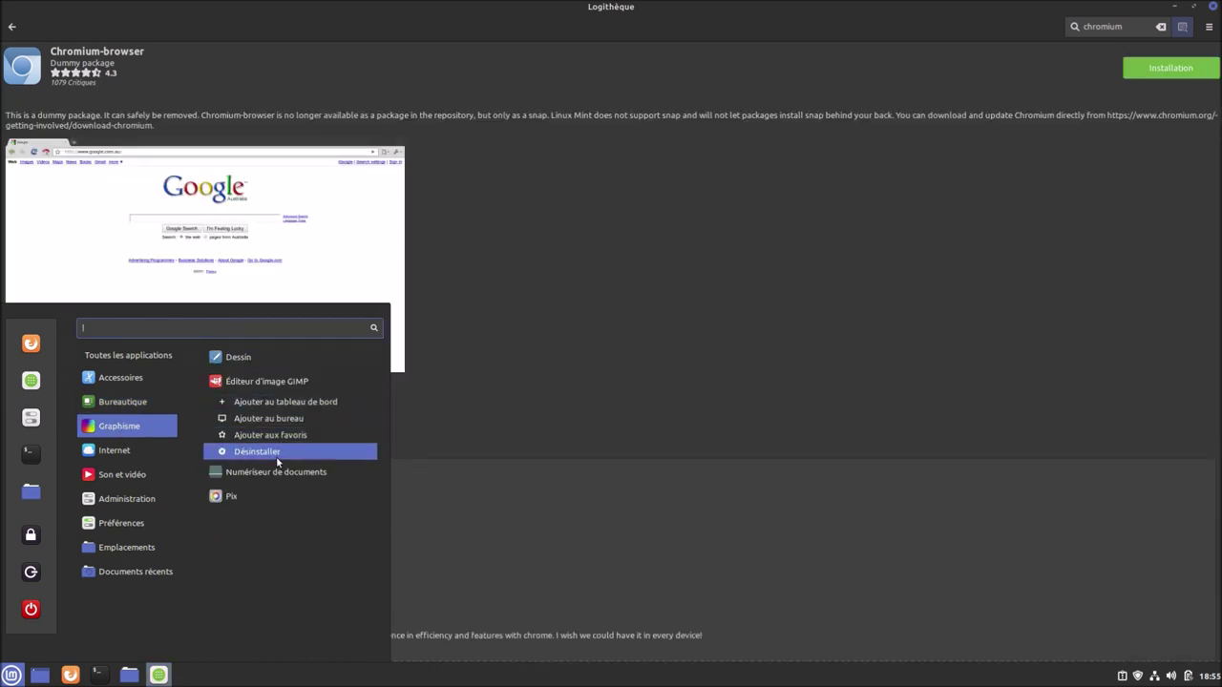
left_click(12, 679)
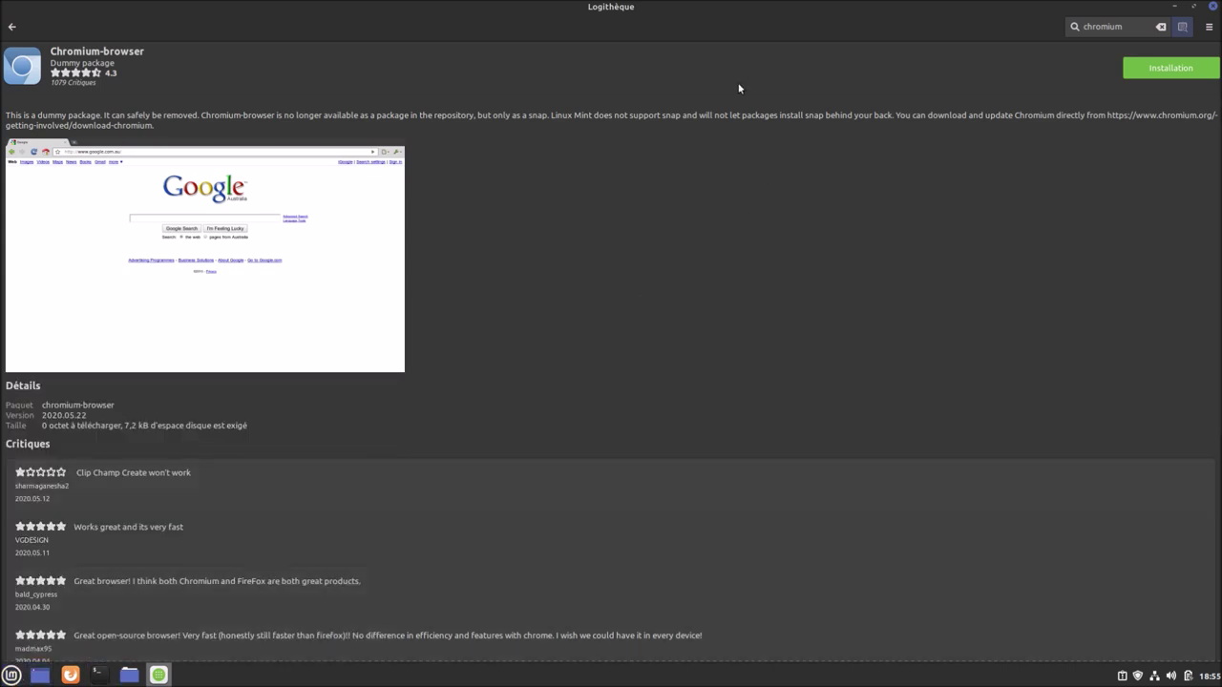
Close Logithèque and launch the Synaptic package manager, authenticating with the account password
left_click(1212, 7)
left_click(12, 676)
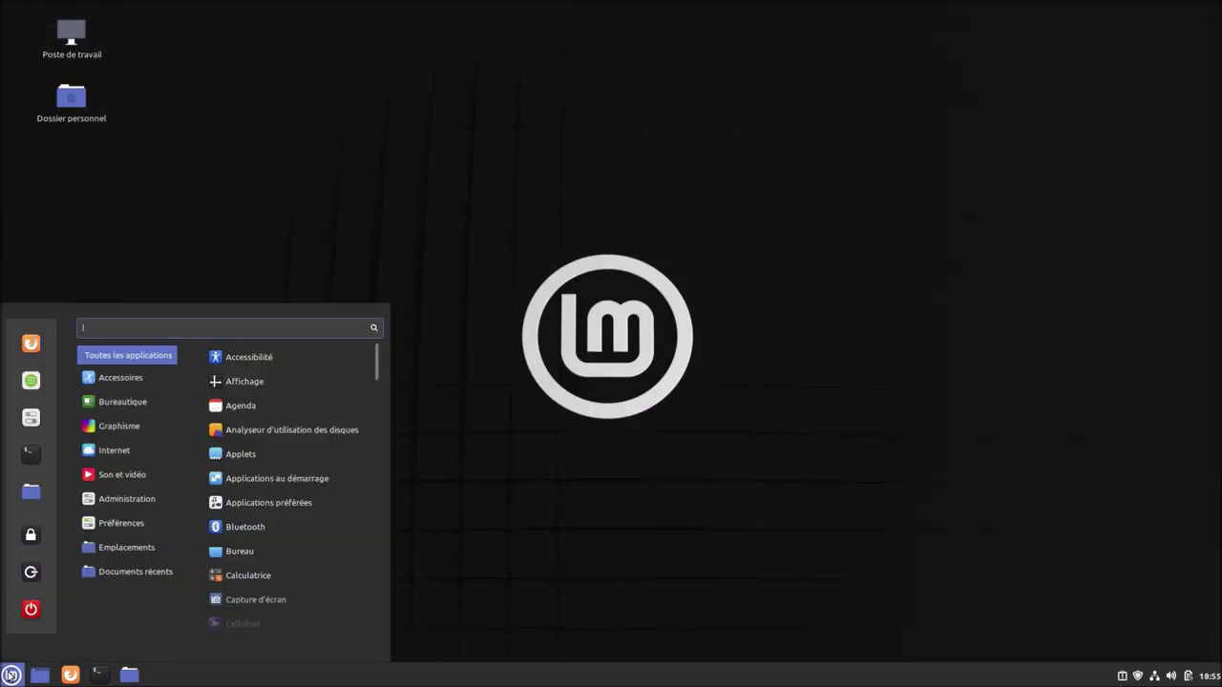
type("syn")
key("Down")
key("Return")
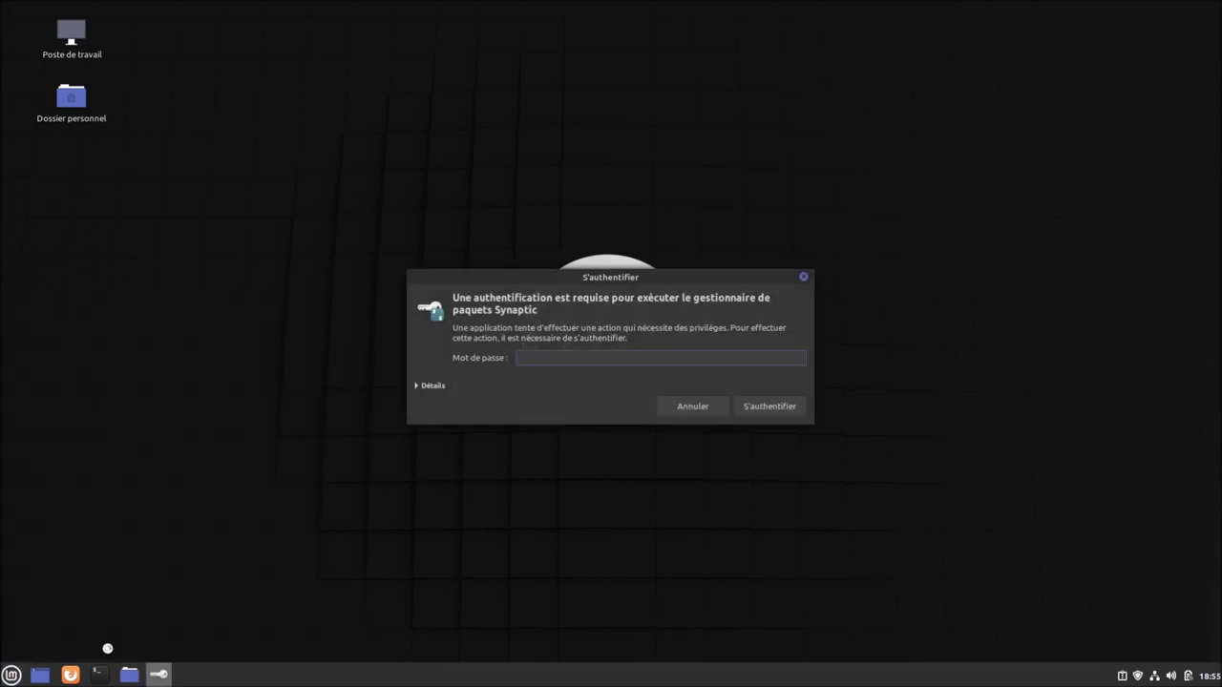
key("Return")
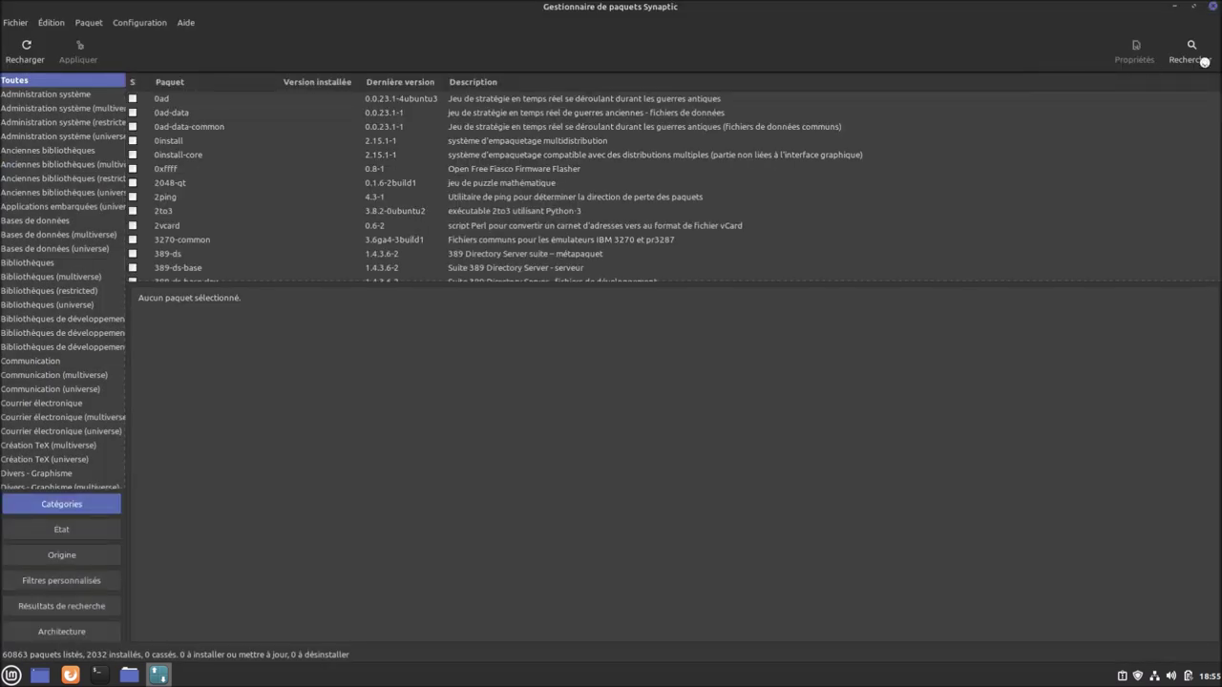
Search package names and descriptions for vlc and find the vlc package in the results
left_click(1196, 59)
type("vlc")
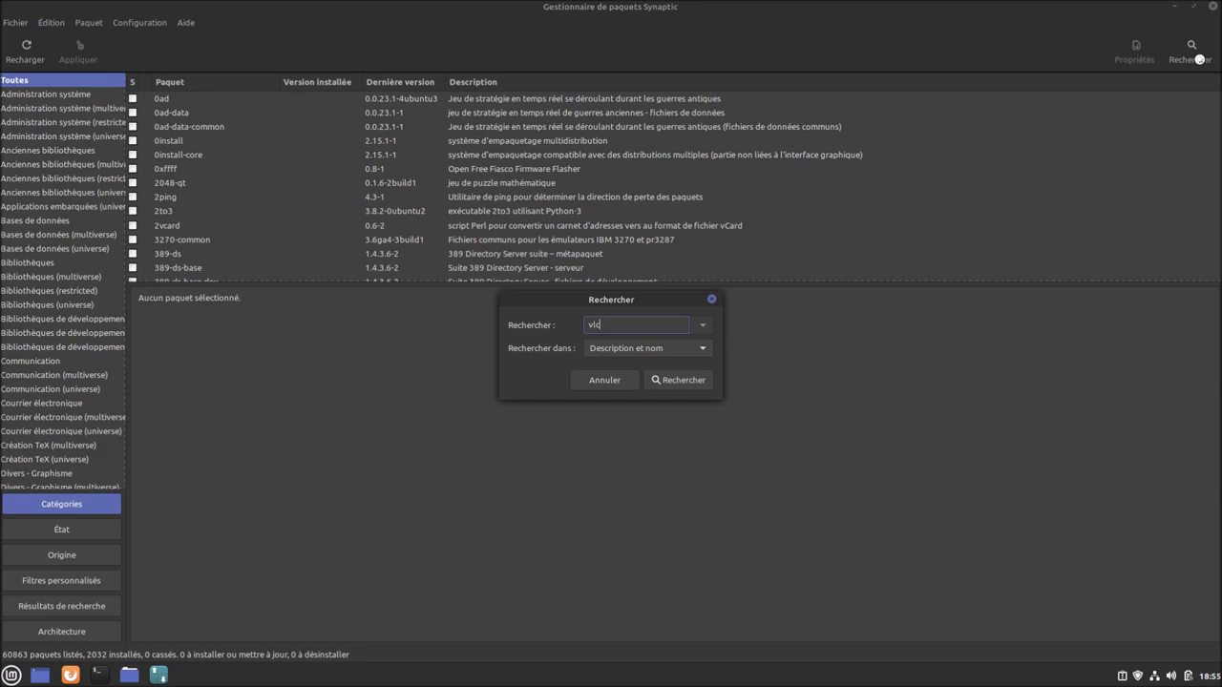
key("Return")
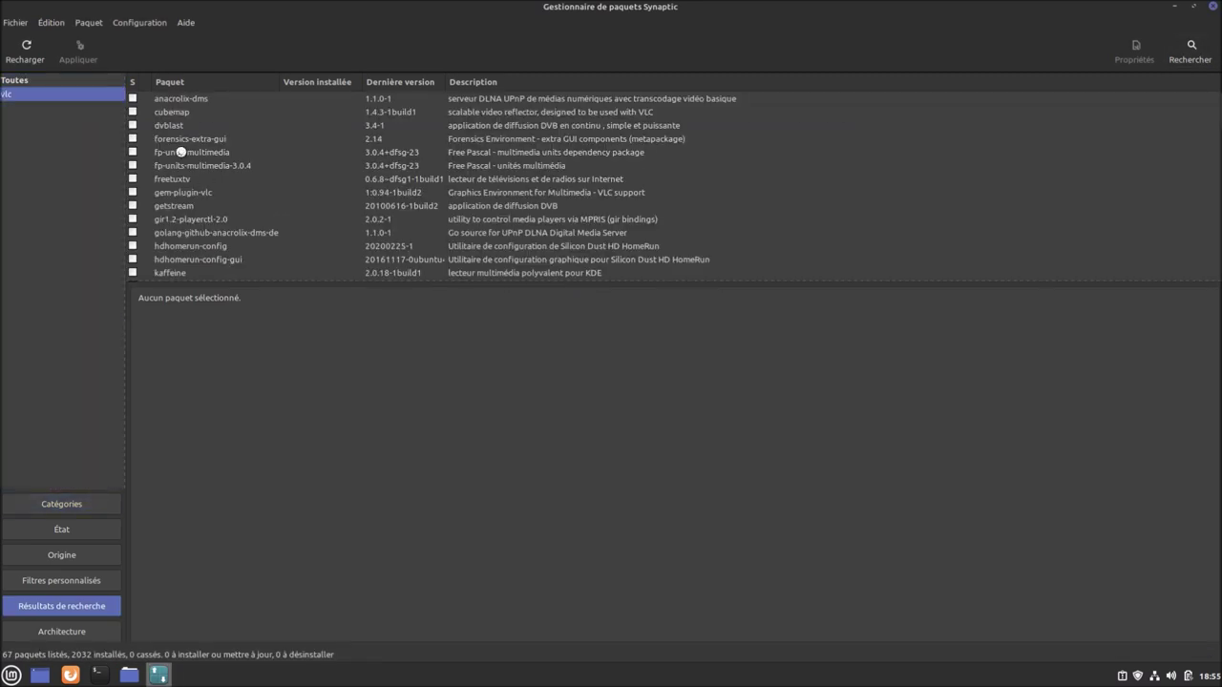
scroll(181, 152, "down", 10)
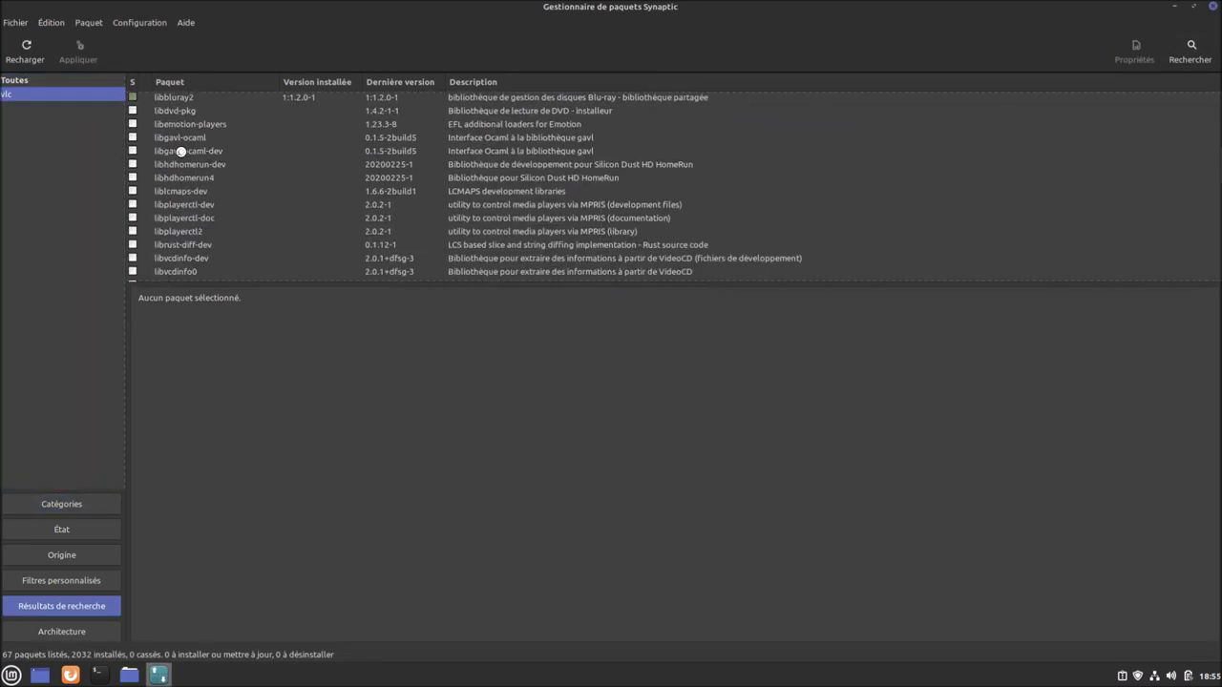
scroll(181, 155, "down", 5)
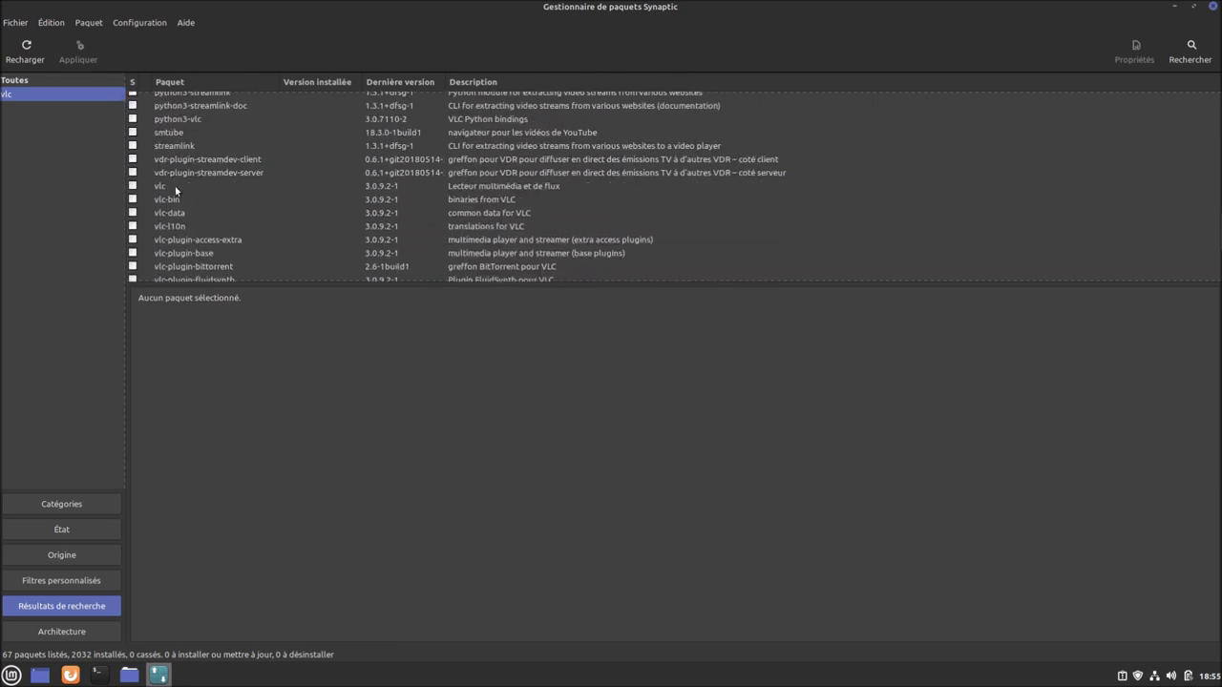
Mark the vlc package for installation with its required dependencies and apply the changes
left_click(162, 186)
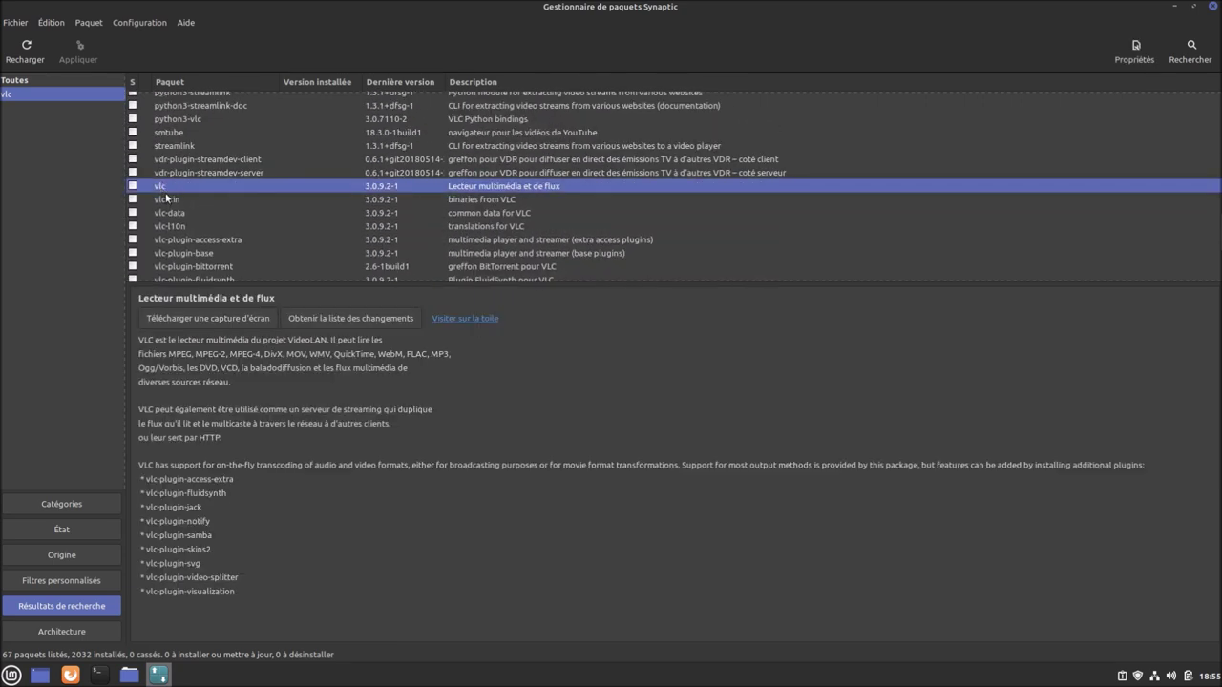
right_click(159, 186)
left_click(195, 214)
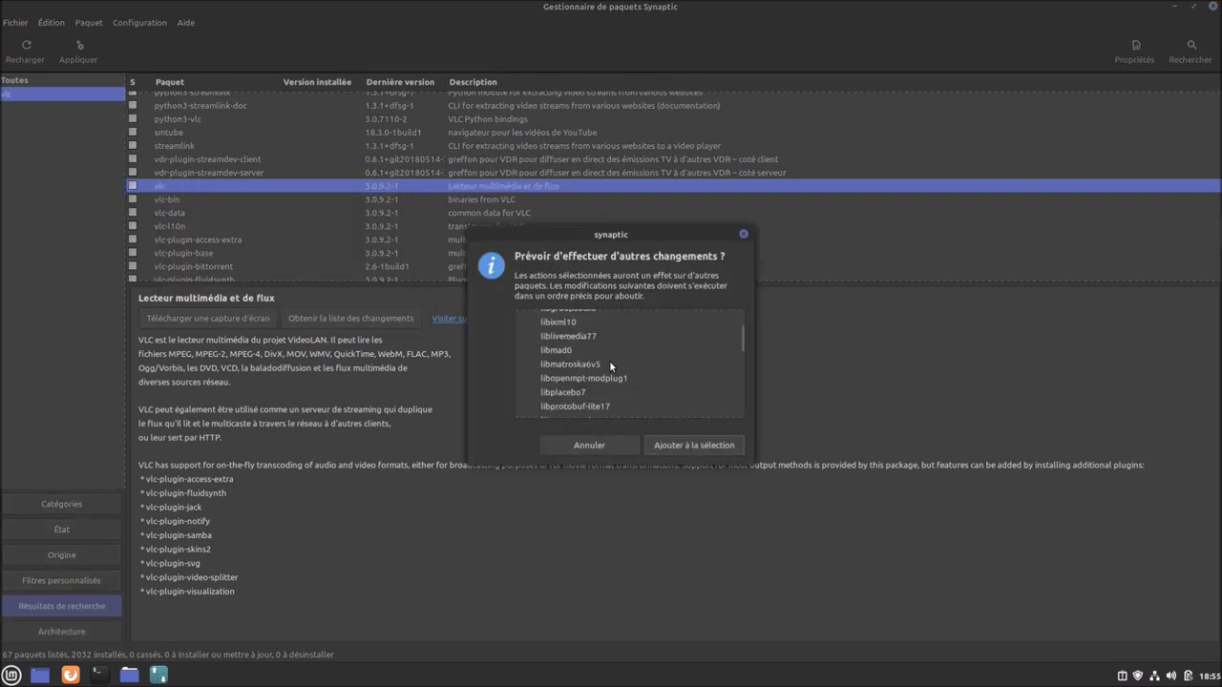
left_click(690, 443)
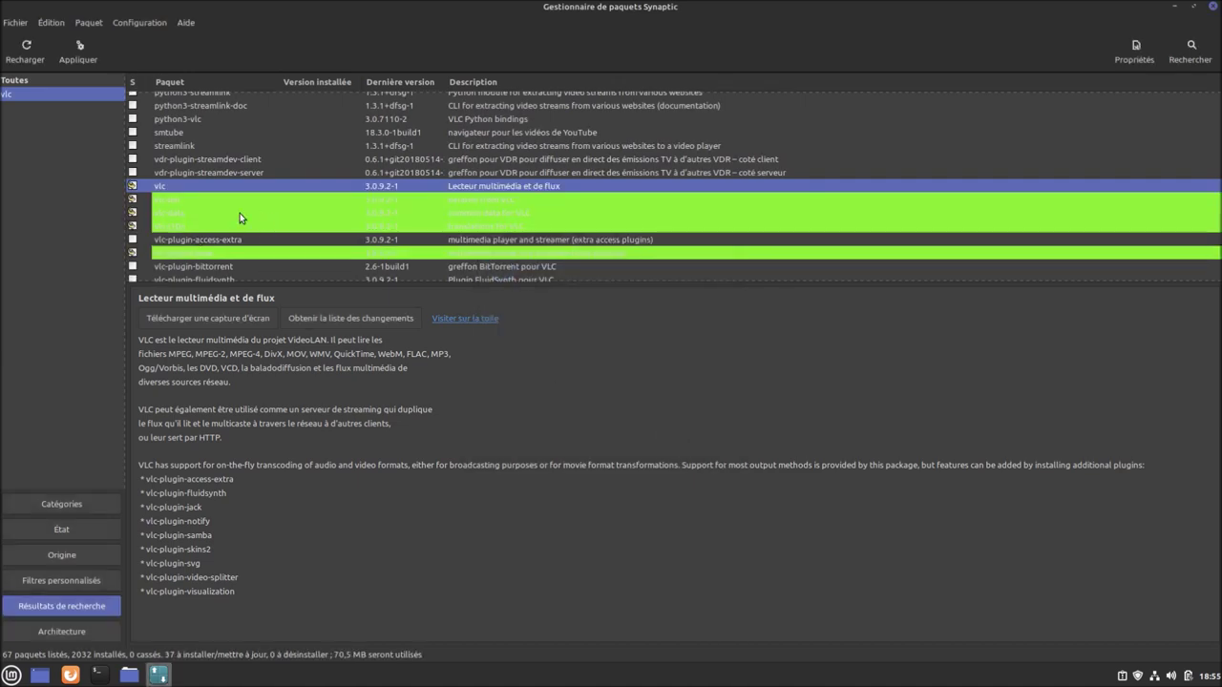
left_click(97, 61)
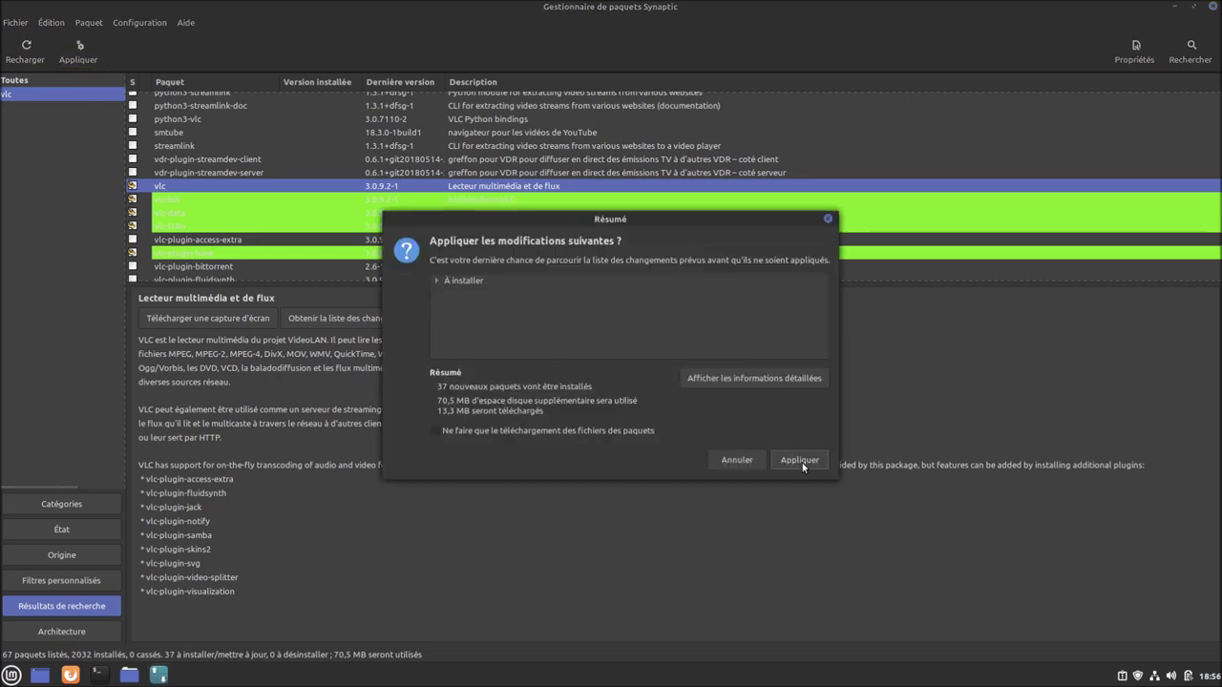
left_click(800, 460)
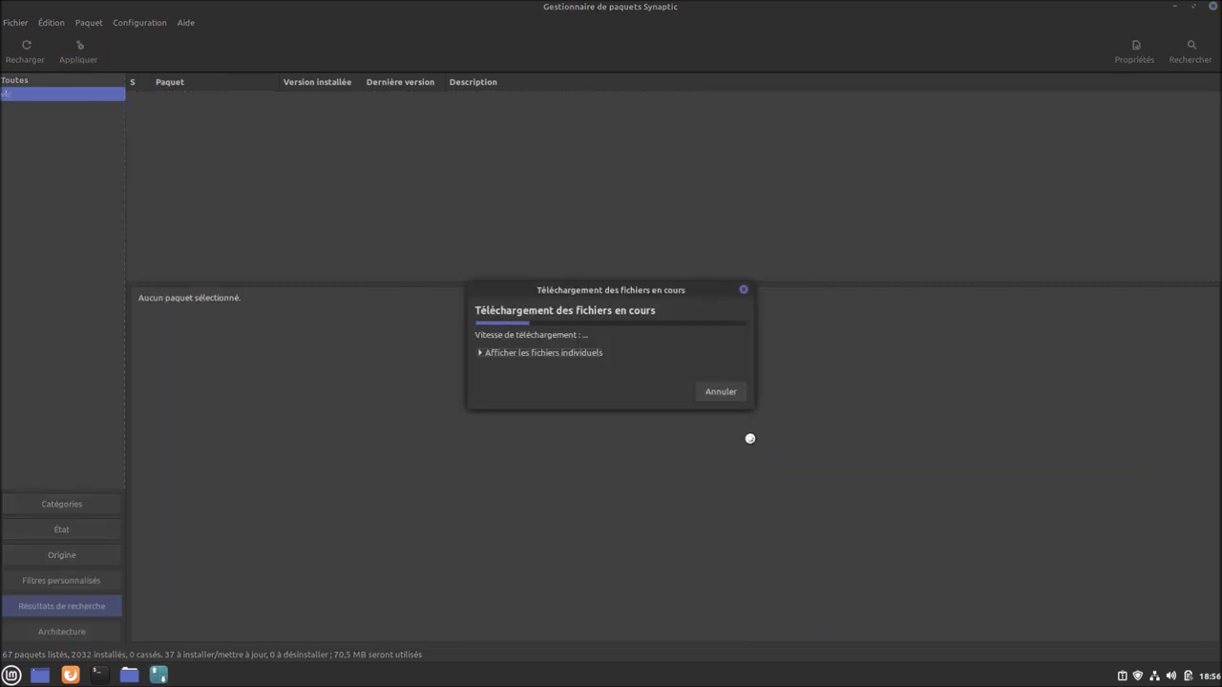
Show the individual files being downloaded, move the Relevés du système window and the installation dialog apart, and dismiss the dialog
left_click(563, 355)
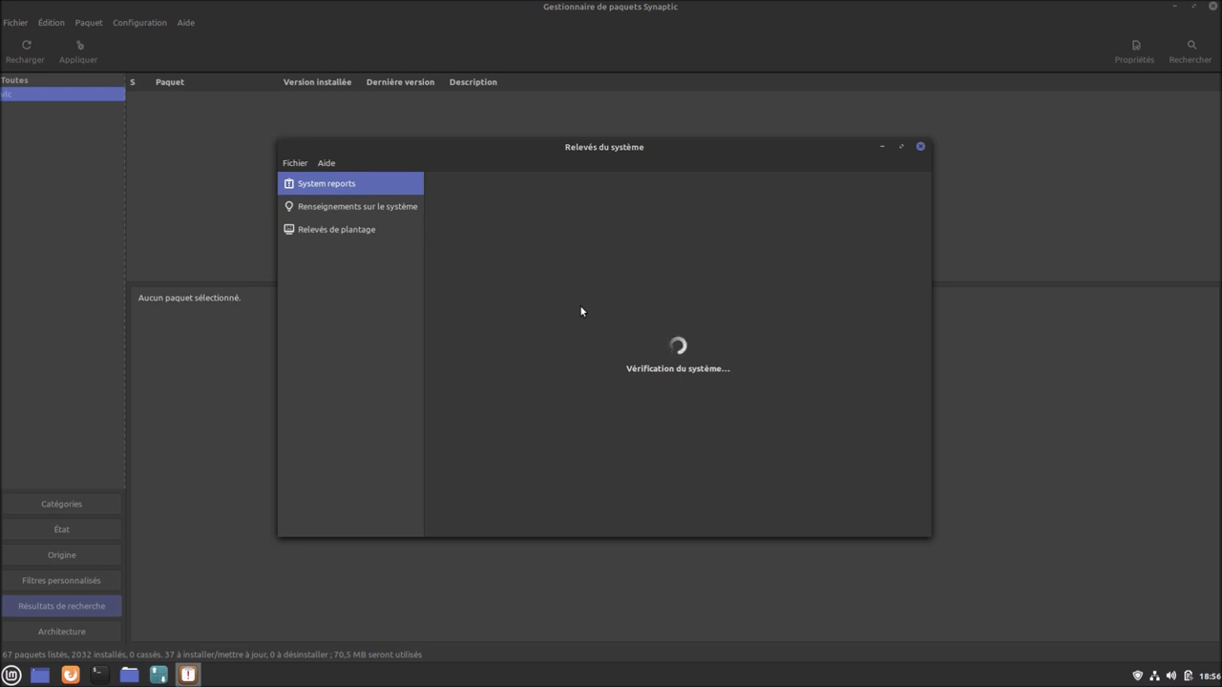
left_click_drag(655, 158, 900, 228)
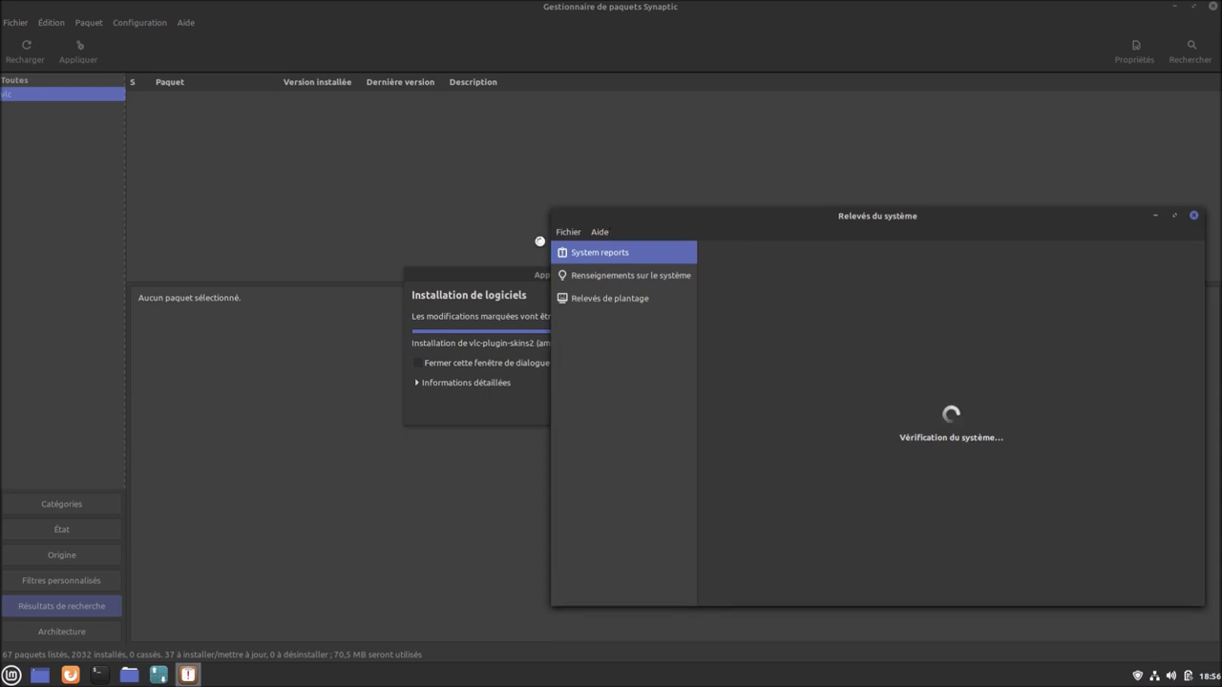
left_click_drag(516, 277, 318, 246)
left_click(251, 335)
left_click(188, 675)
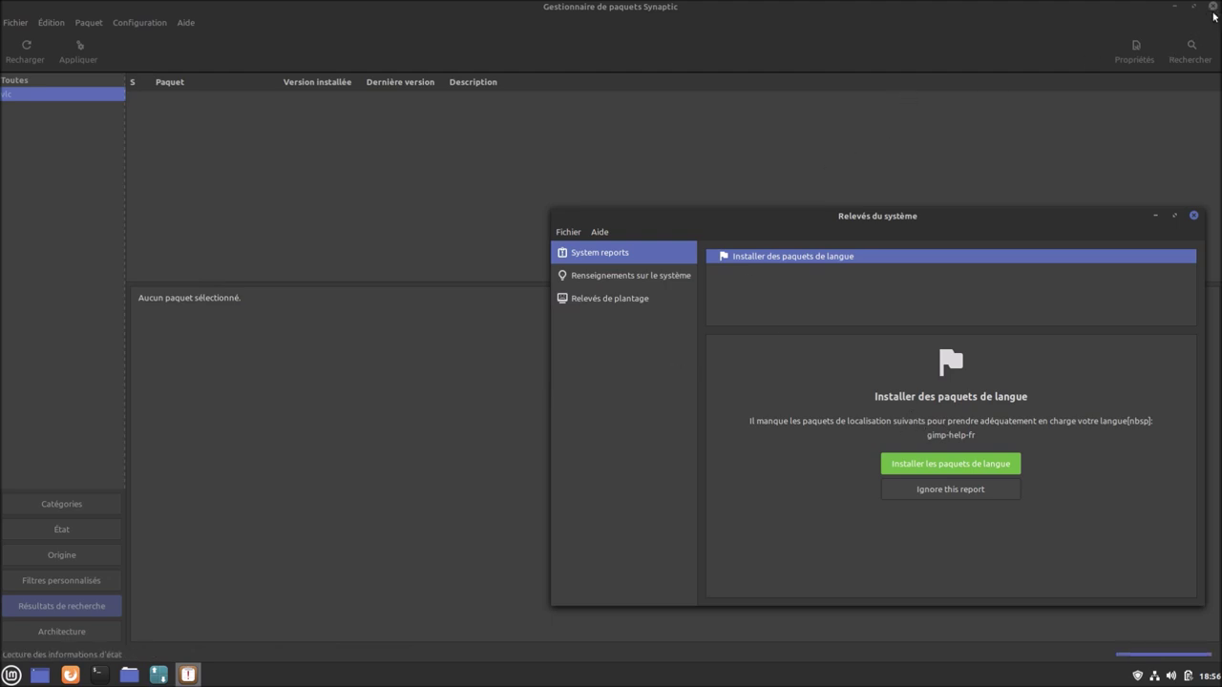
Start installing the missing gimp-help-fr language pack from the system report and close Synaptic
left_click(1001, 463)
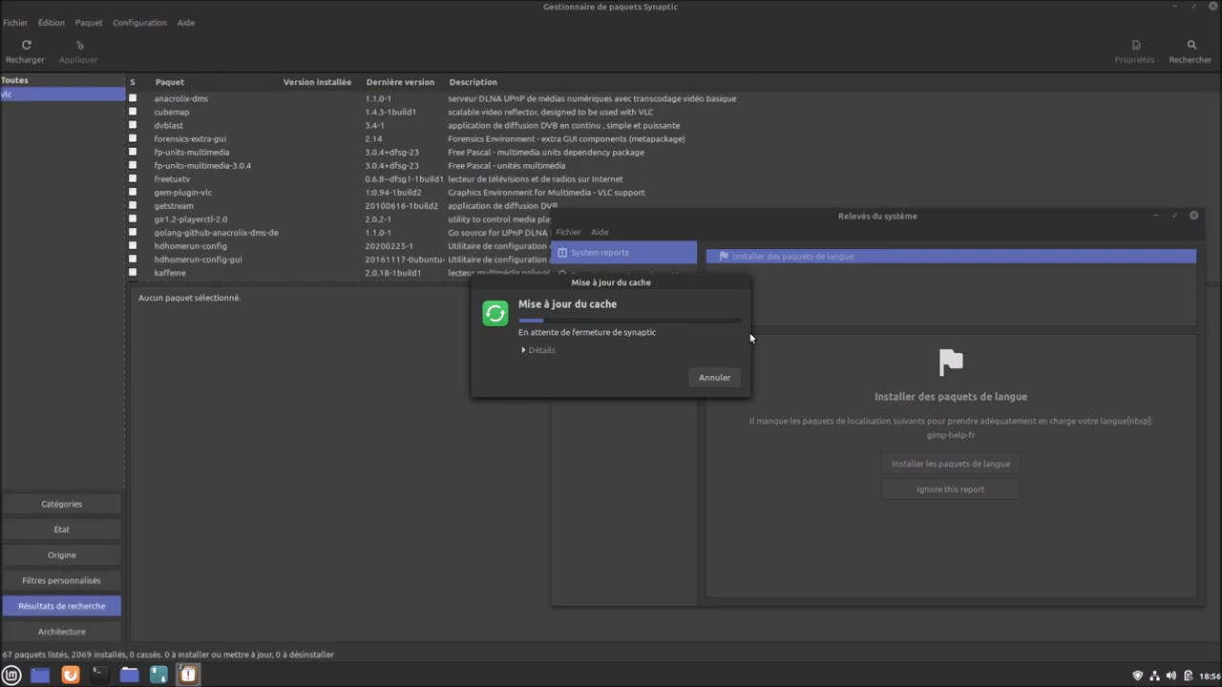
left_click(1210, 8)
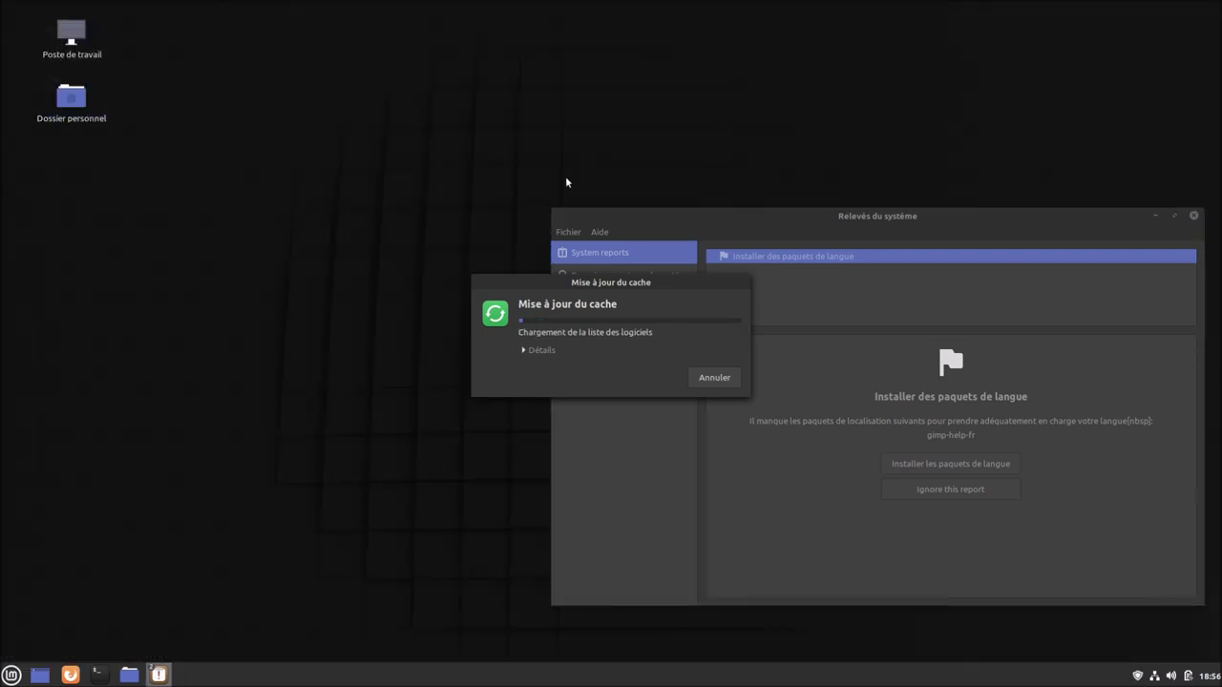
Search the application menu for vlc and launch VLC
left_click(12, 676)
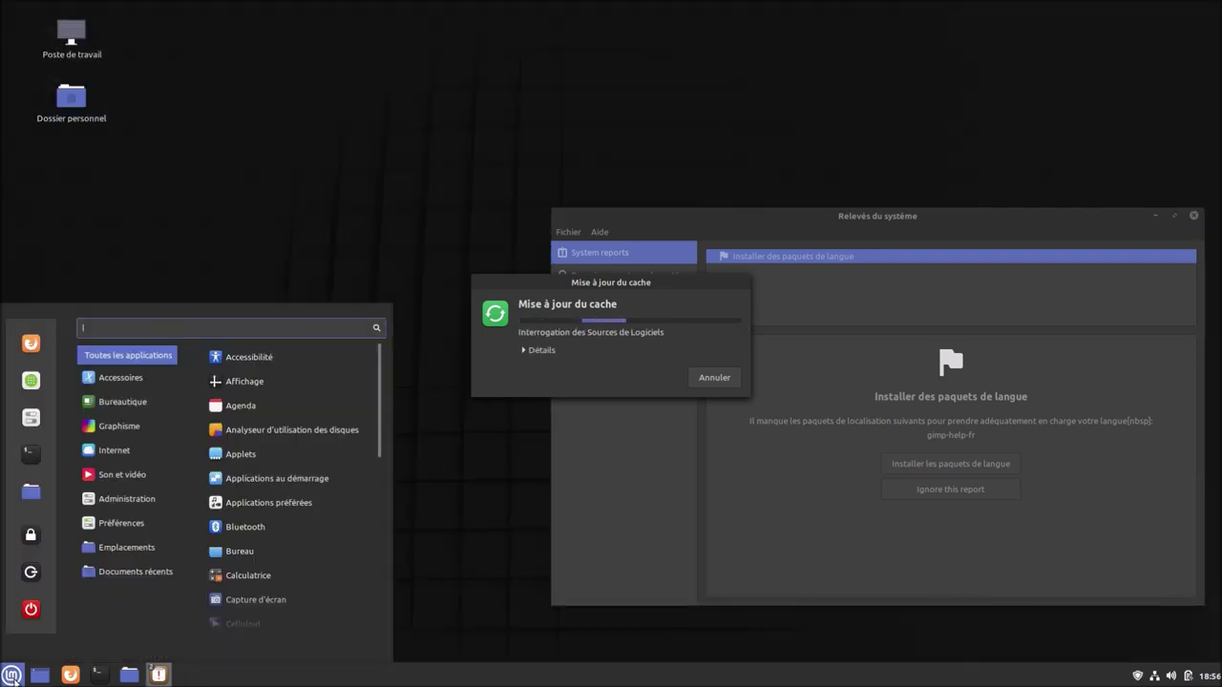
type("vlc")
key("Return")
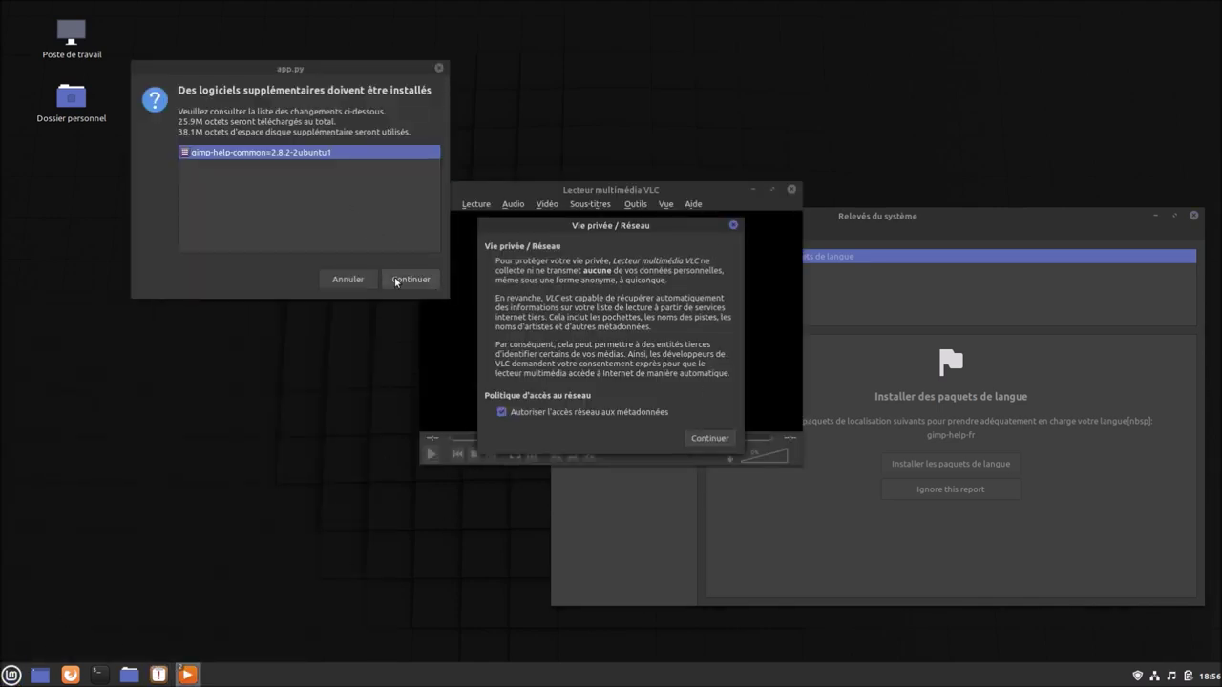
Accept the additional gimp-help-common package and authenticate the installation with the account password
left_click(410, 278)
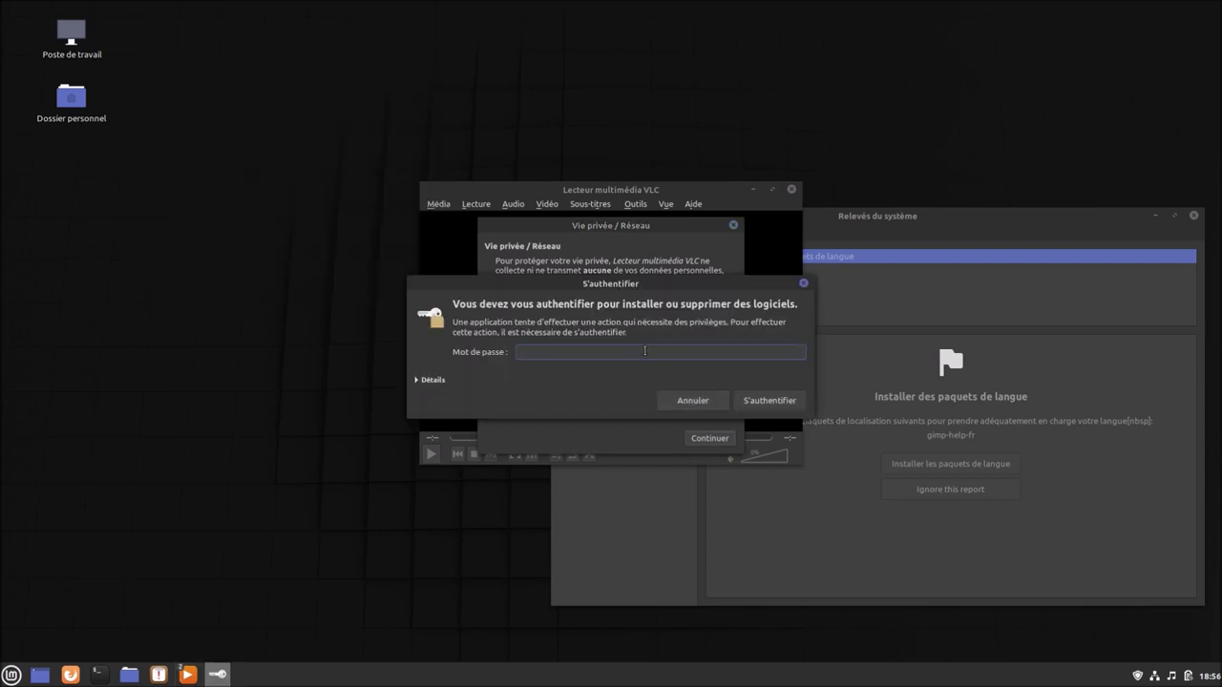
key("Return")
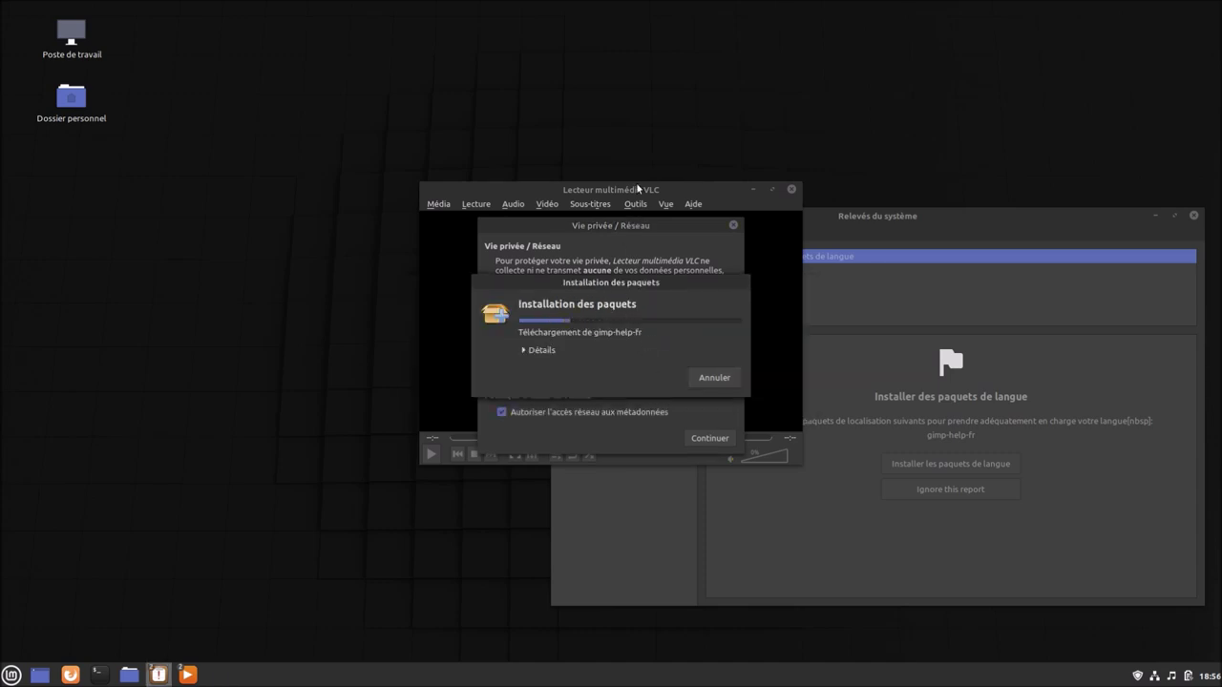
Accept VLC's network access policy with metadata access allowed, view its À propos information, and close VLC
left_click(710, 439)
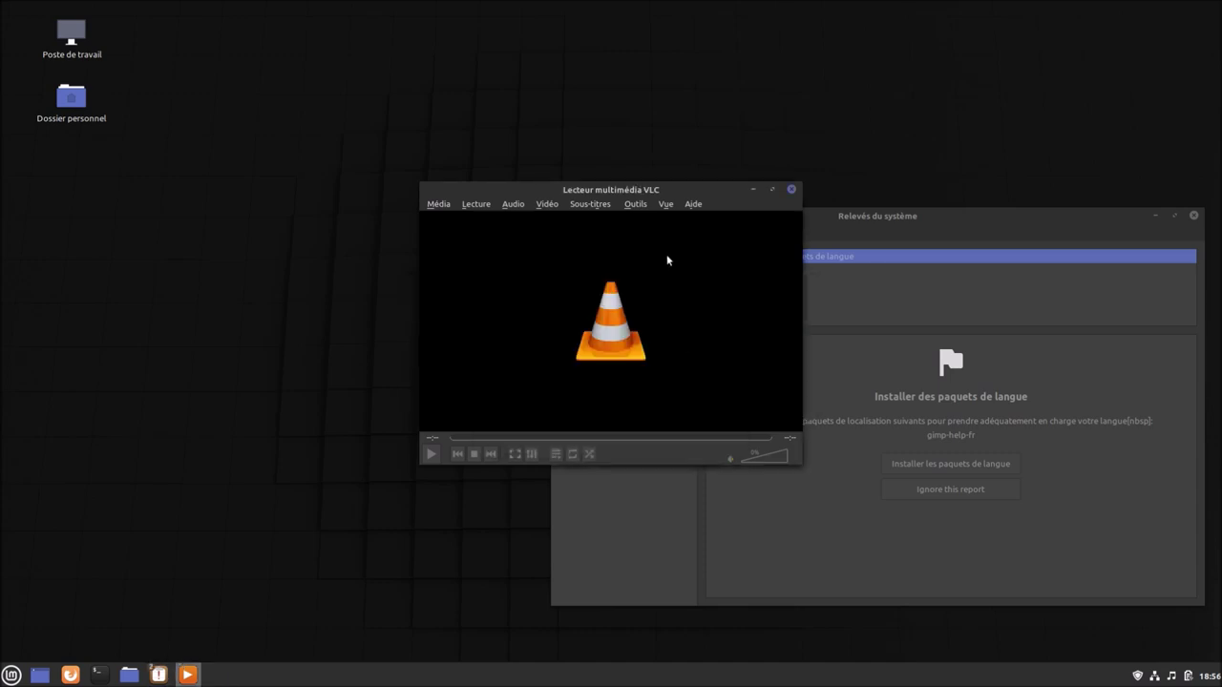
left_click(694, 204)
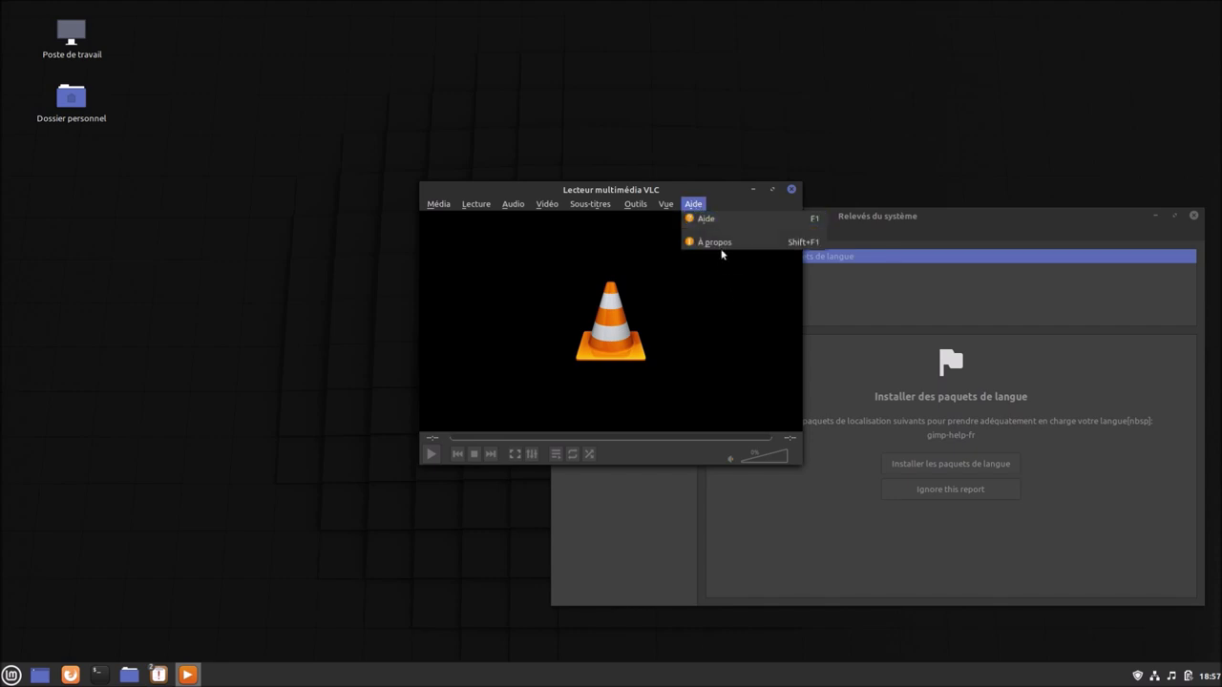
left_click(718, 242)
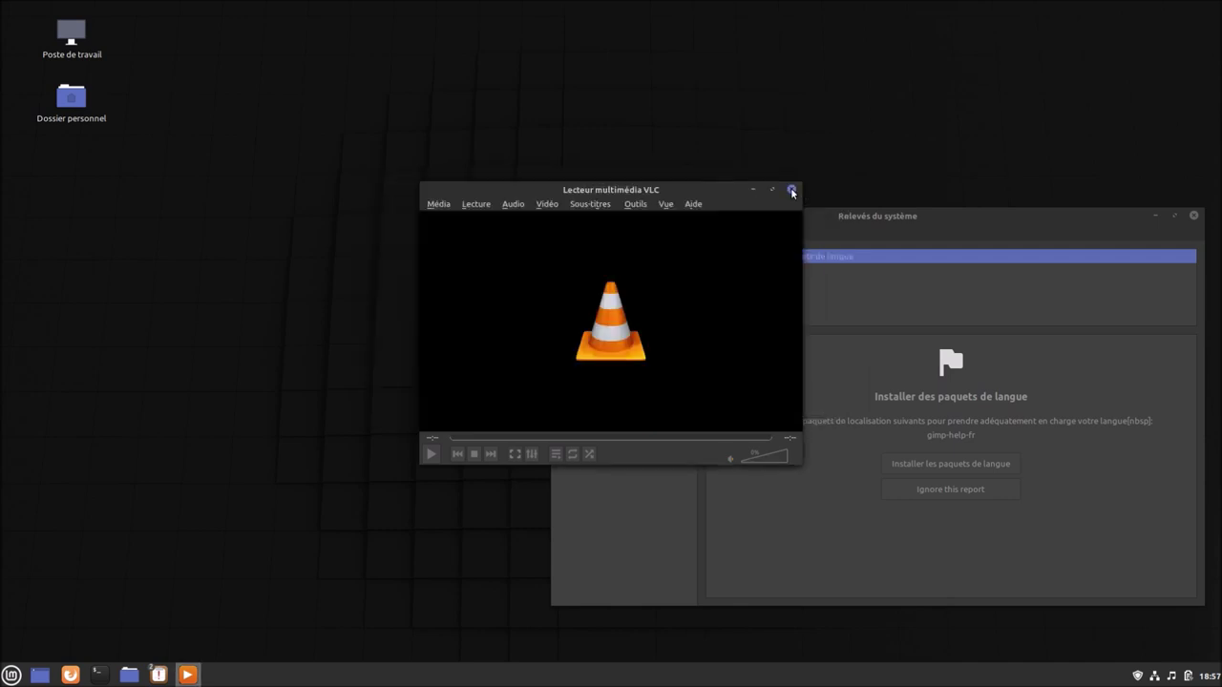
left_click(791, 193)
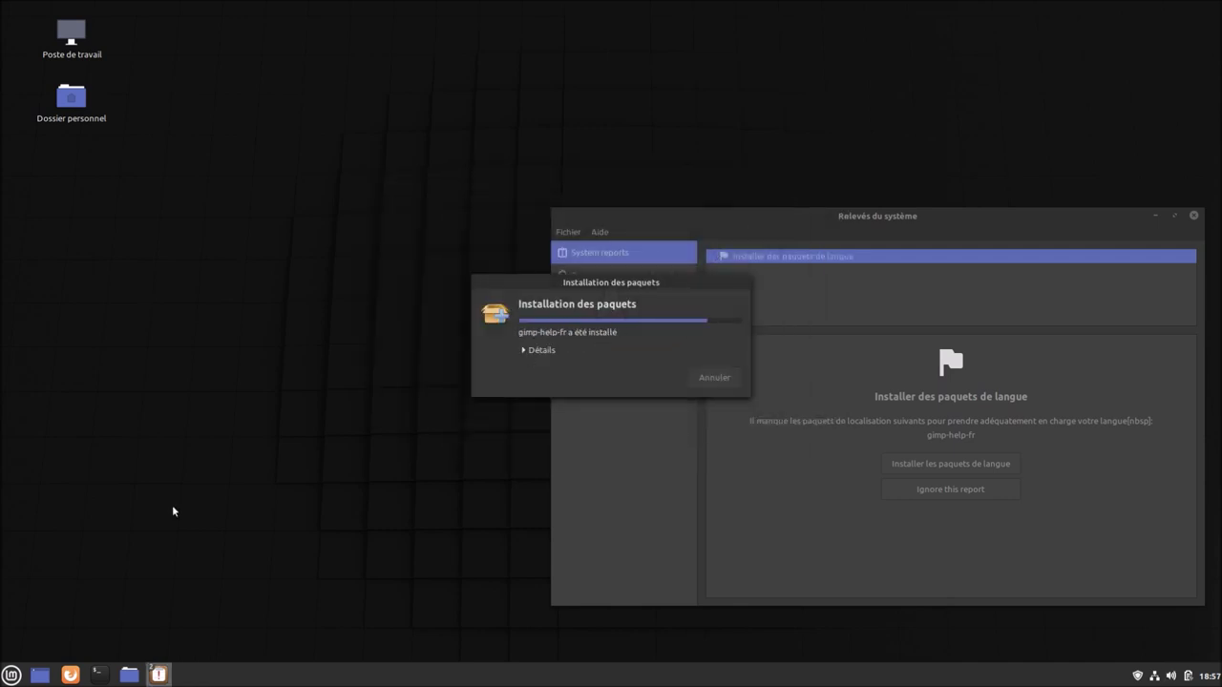
Take the virtual machine out of full screen and open the Blabla Linux blog in Chromium on the host
mouse_move(933, 120)
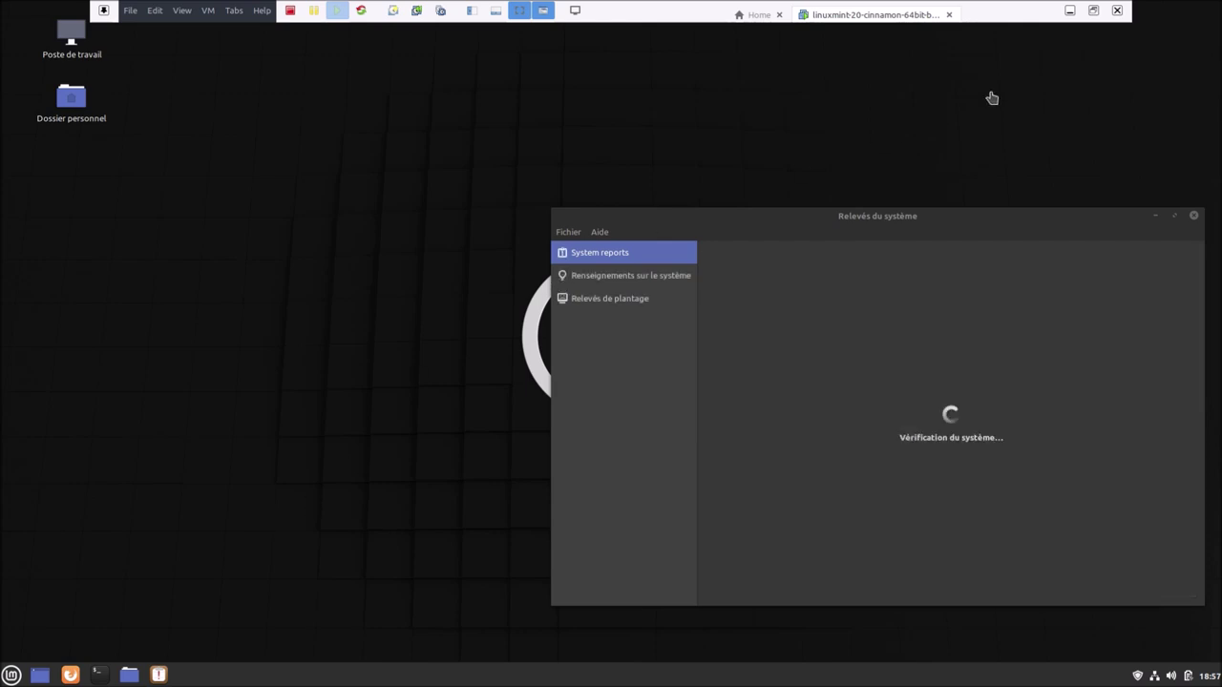
left_click(1092, 13)
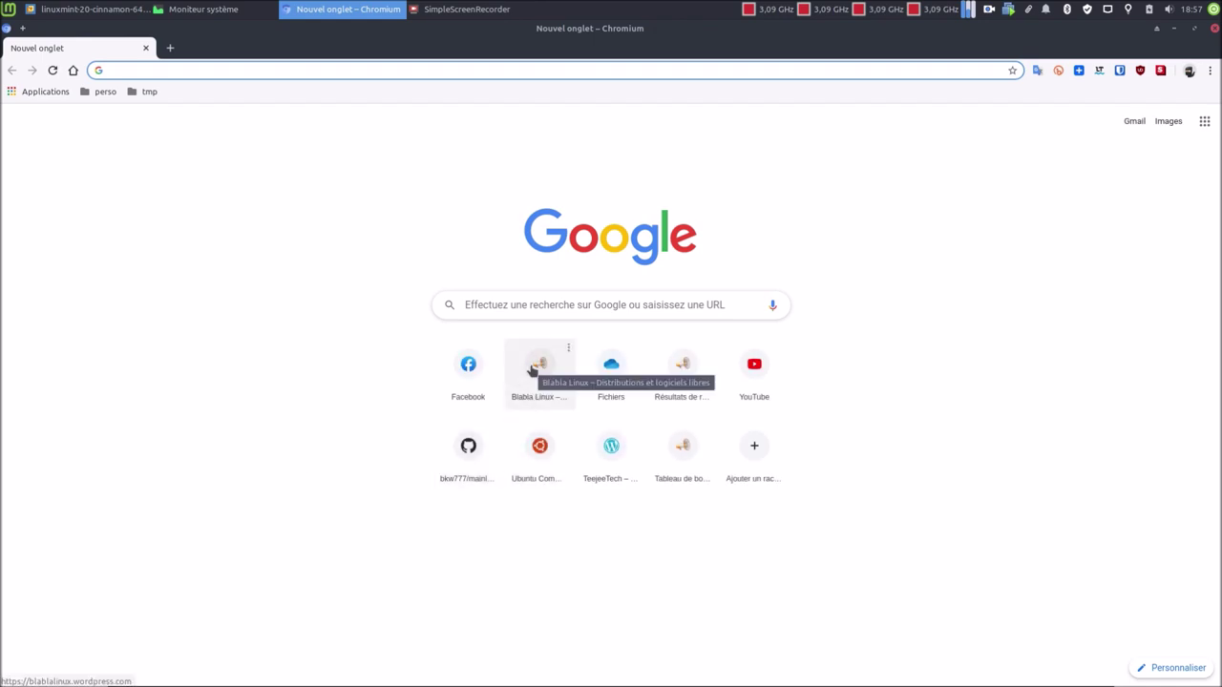
left_click(535, 369)
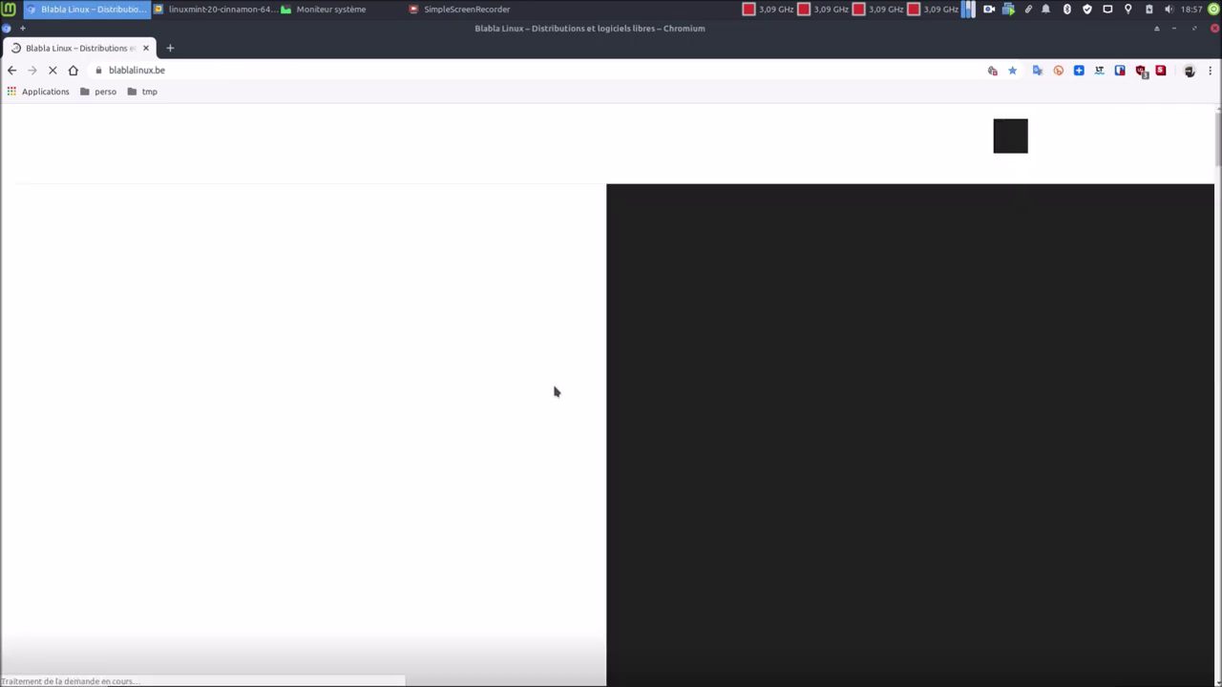
Find and open the blog article "Linux Mint | Nouvelles mensuelles – mai 2020"
scroll(553, 390, "down", 6)
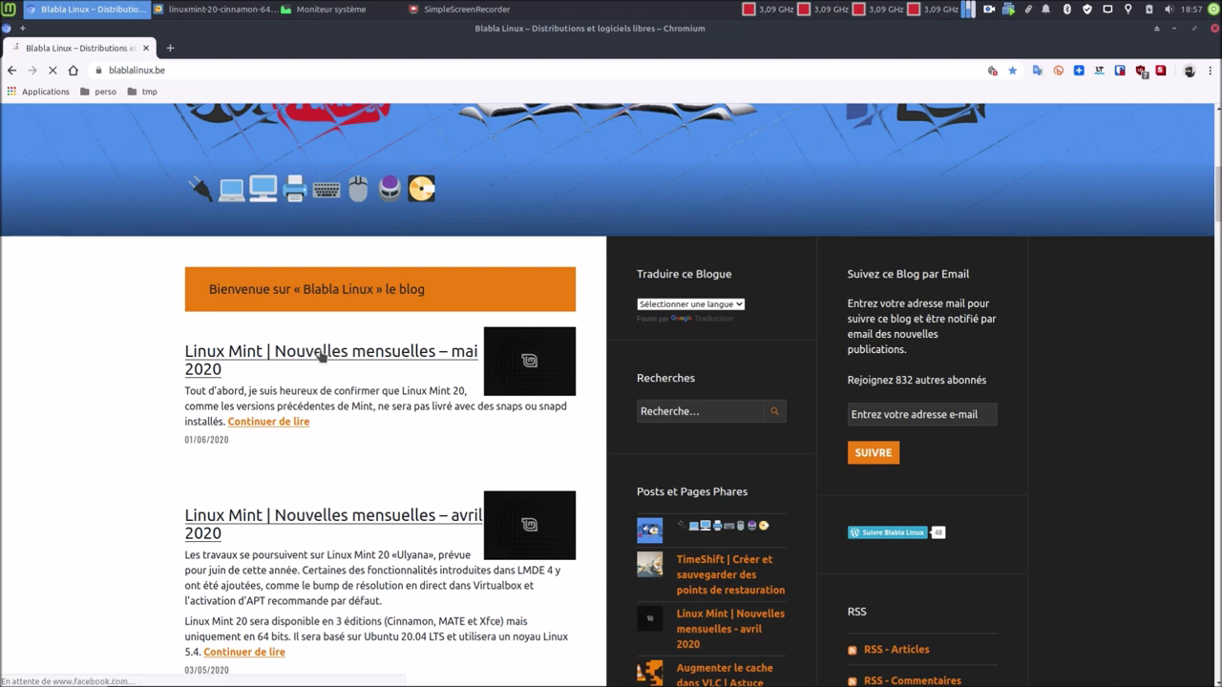
scroll(322, 354, "down", 3)
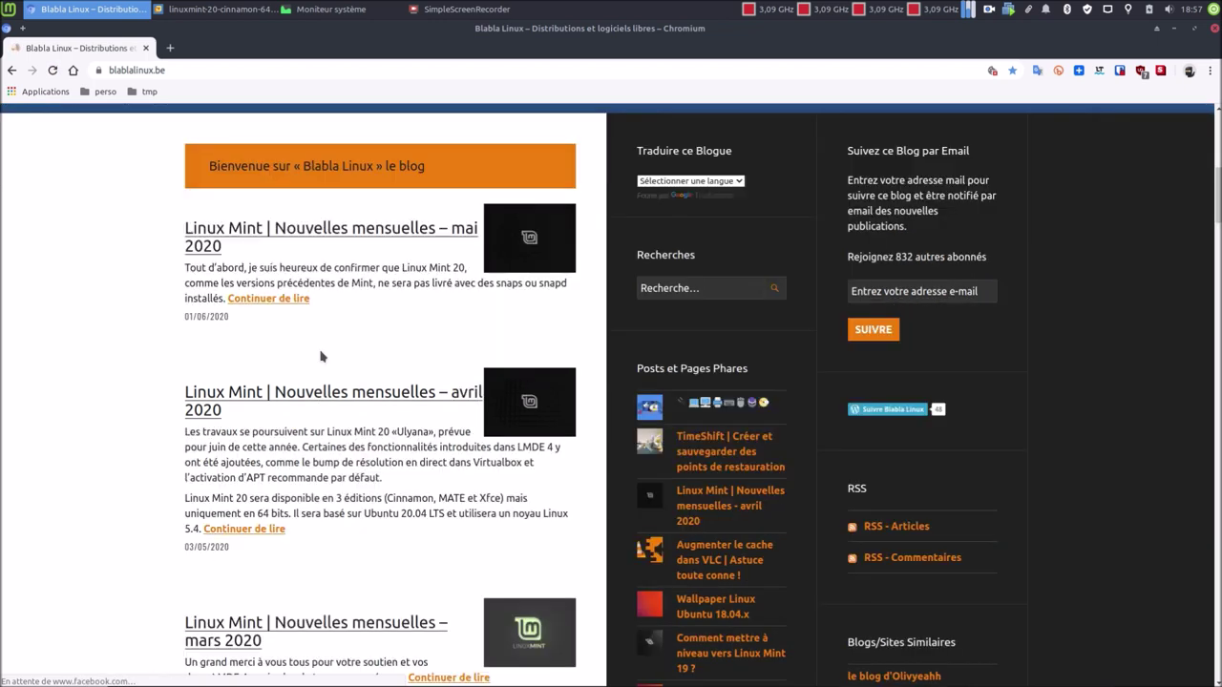
left_click(373, 232)
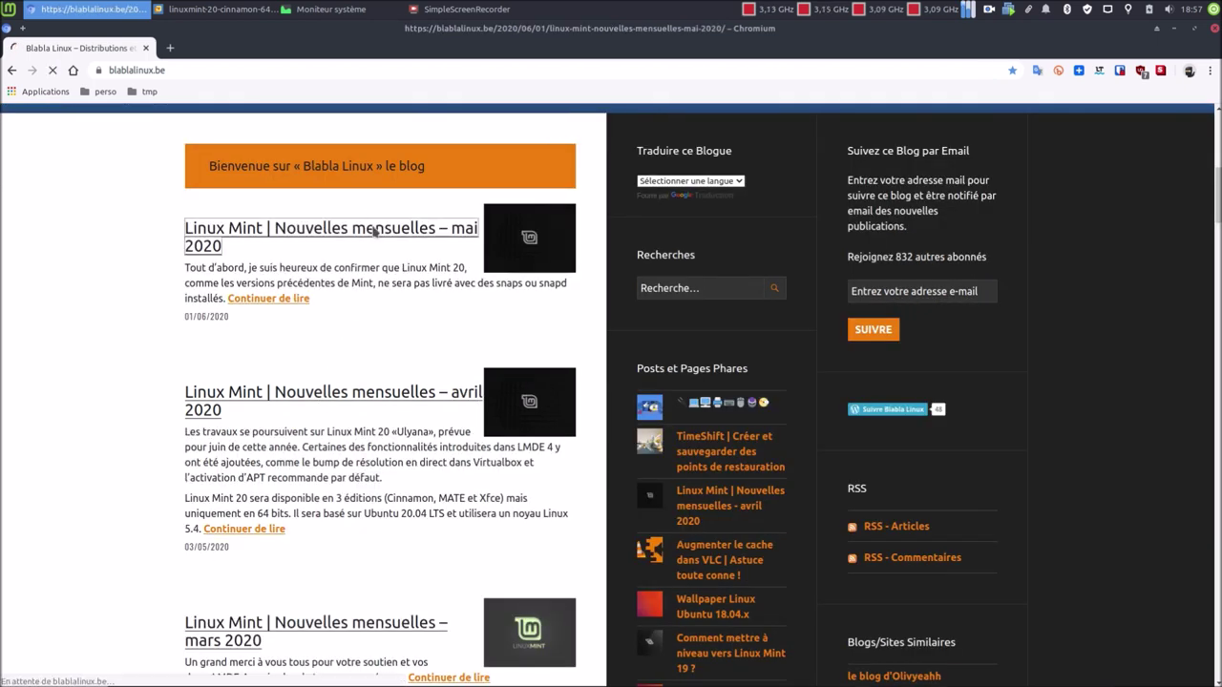
Read the article's passages on Chromium, snapd and NVIDIA Optimus support in Linux Mint 20
scroll(346, 456, "down", 5)
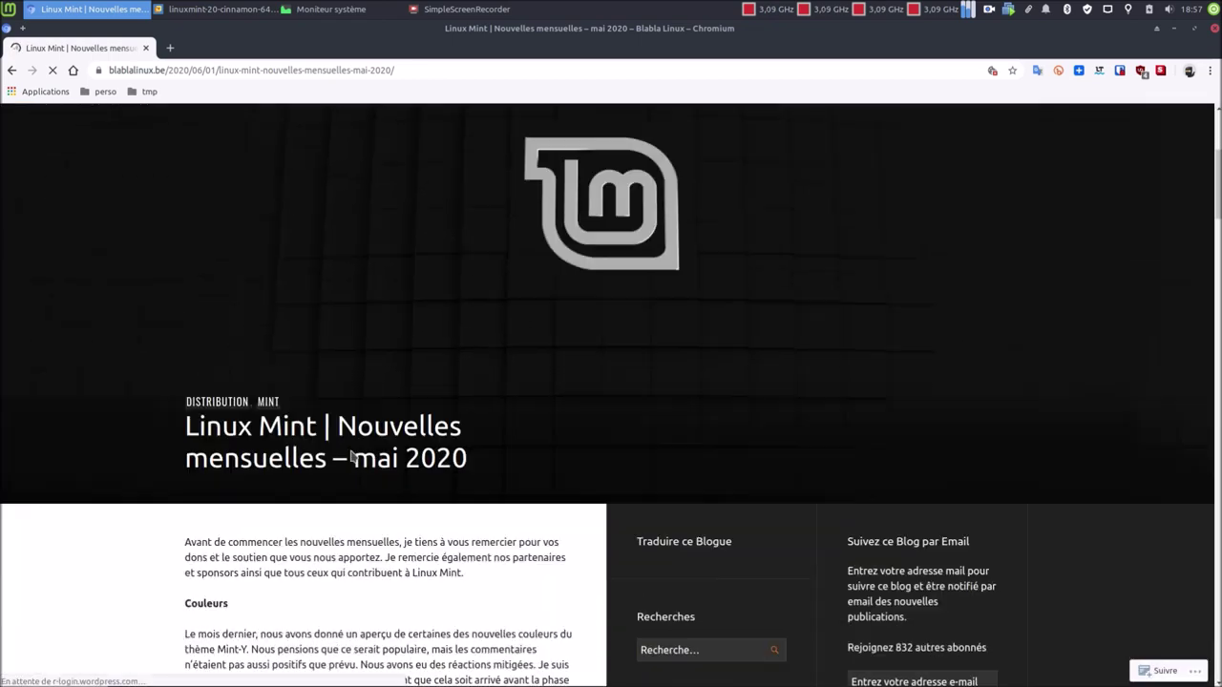
scroll(354, 453, "down", 12)
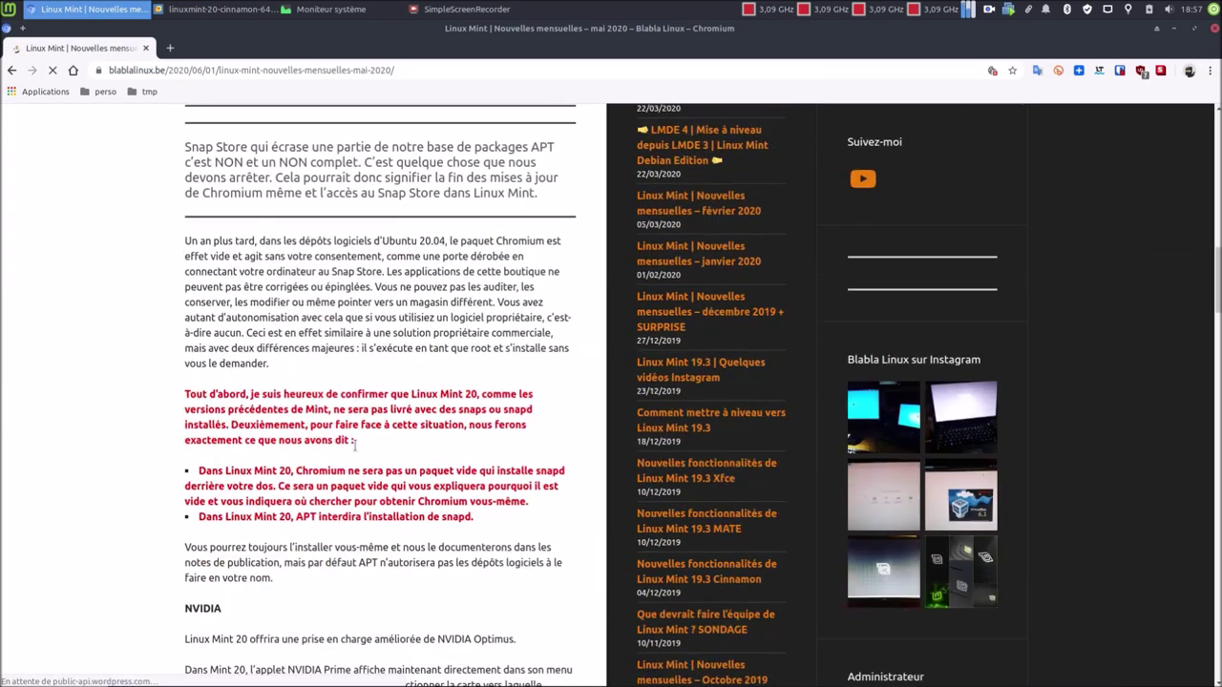
scroll(354, 446, "down", 1)
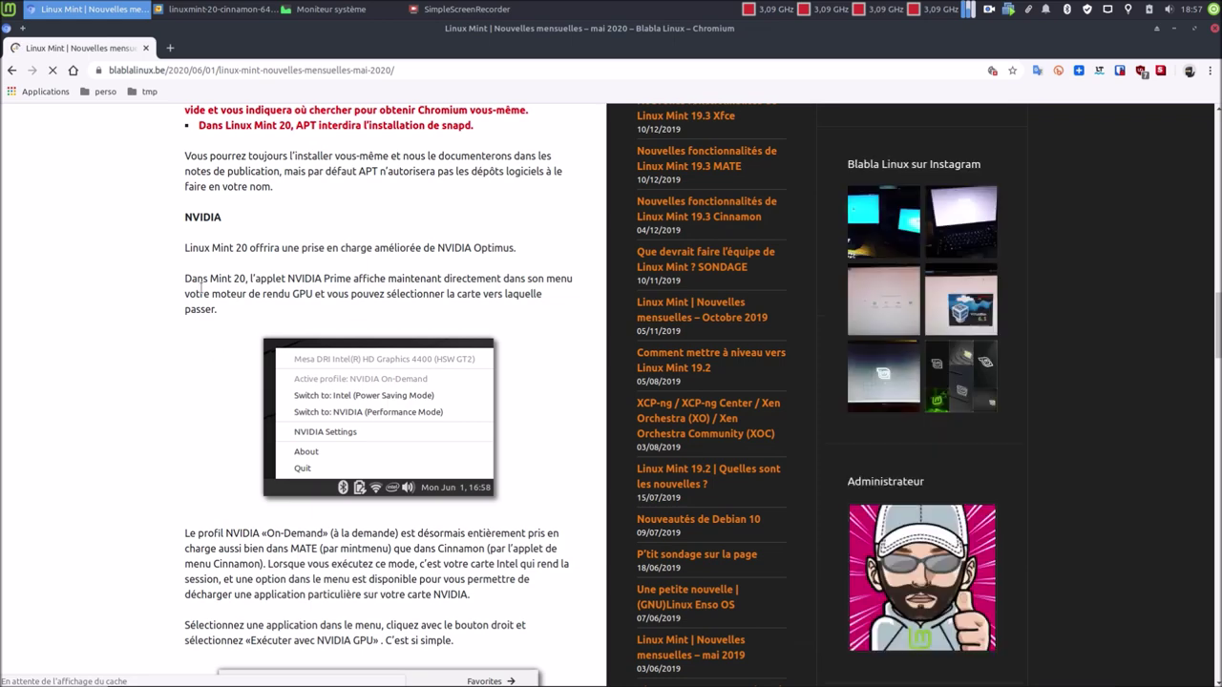
scroll(212, 291, "down", 1)
scroll(247, 380, "up", 1)
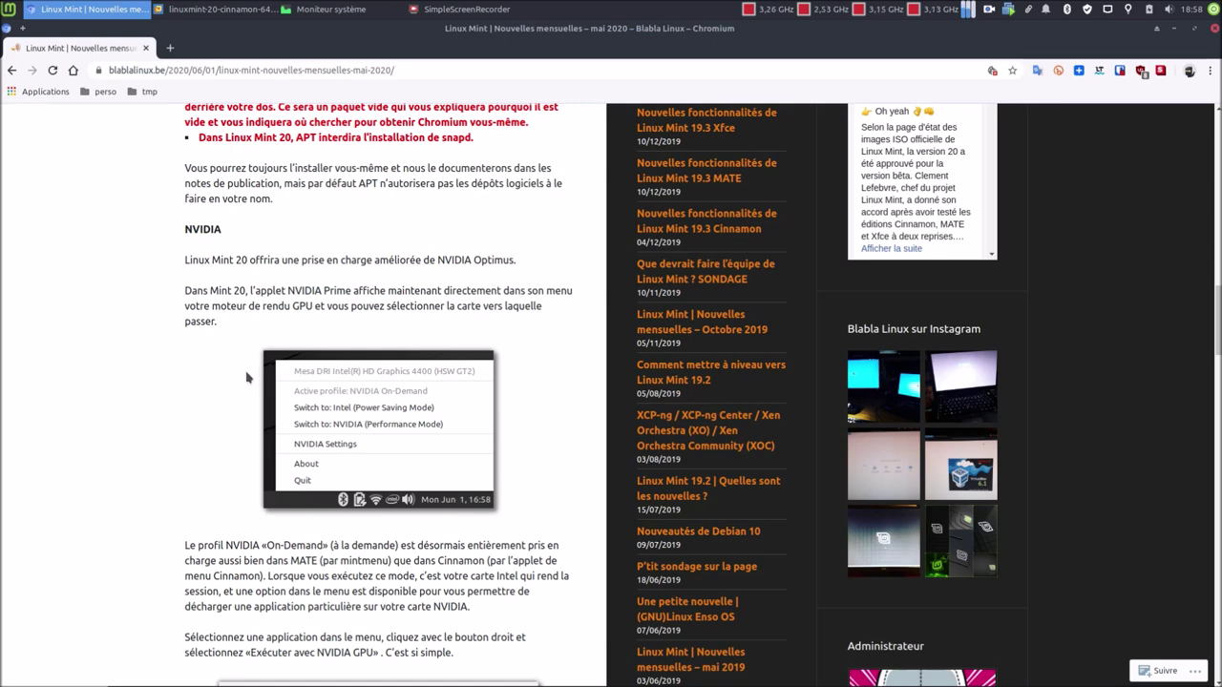
scroll(246, 375, "down", 2)
scroll(245, 372, "down", 1)
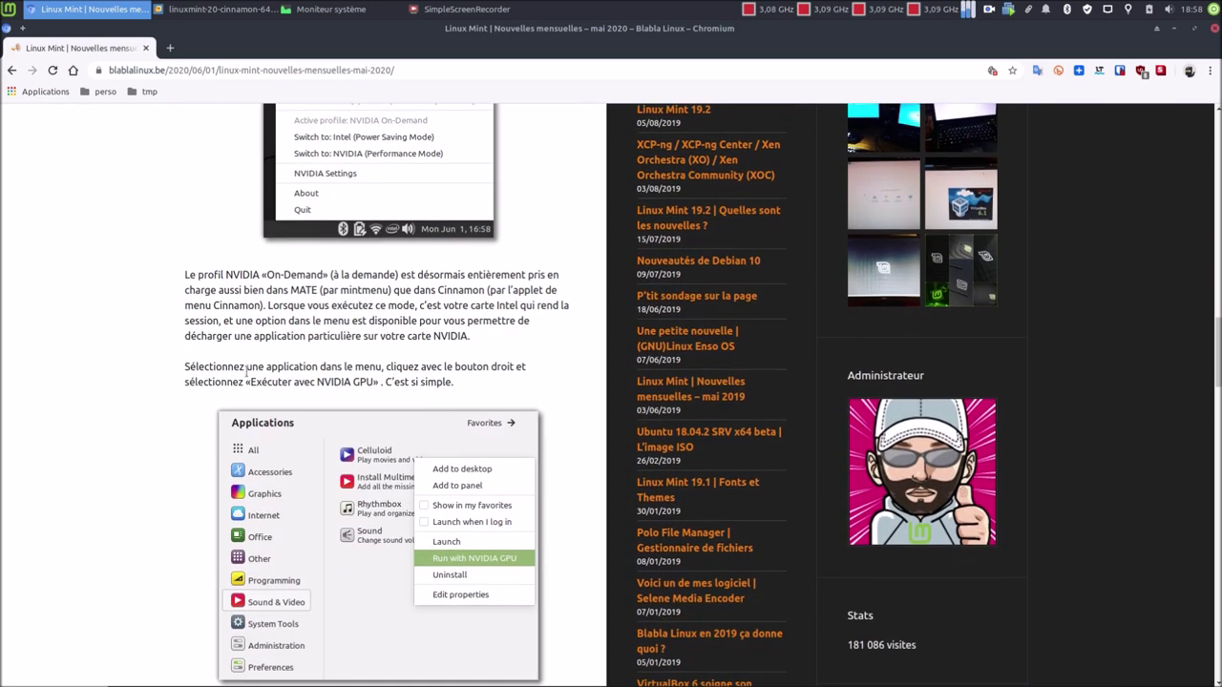
scroll(247, 375, "up", 2)
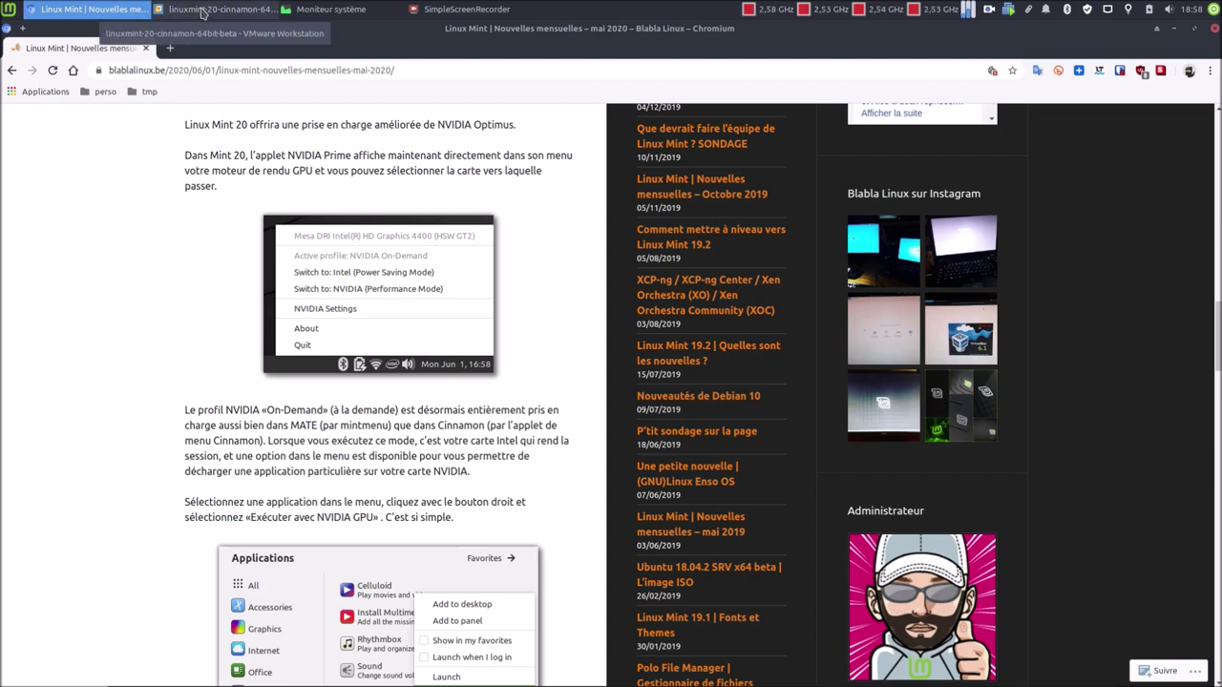
Switch to the Linux Mint virtual machine in VMware Workstation and move the Relevés du système window nearer the middle of the desktop
left_click(202, 12)
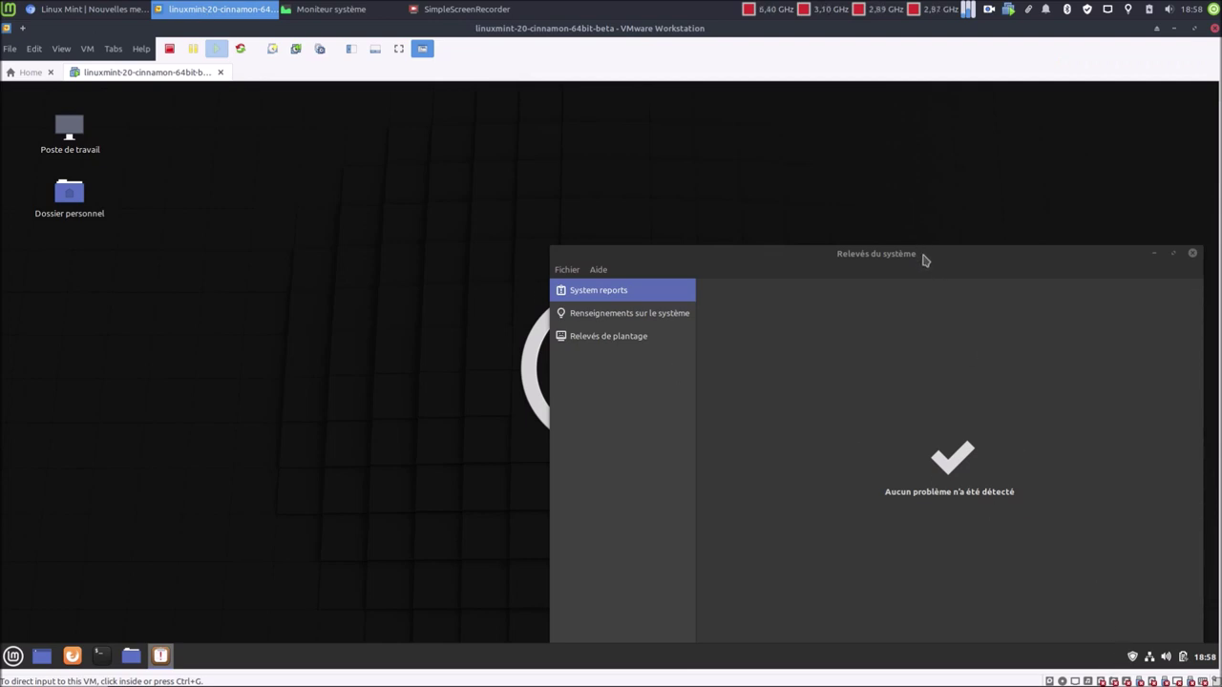
left_click_drag(754, 257, 578, 181)
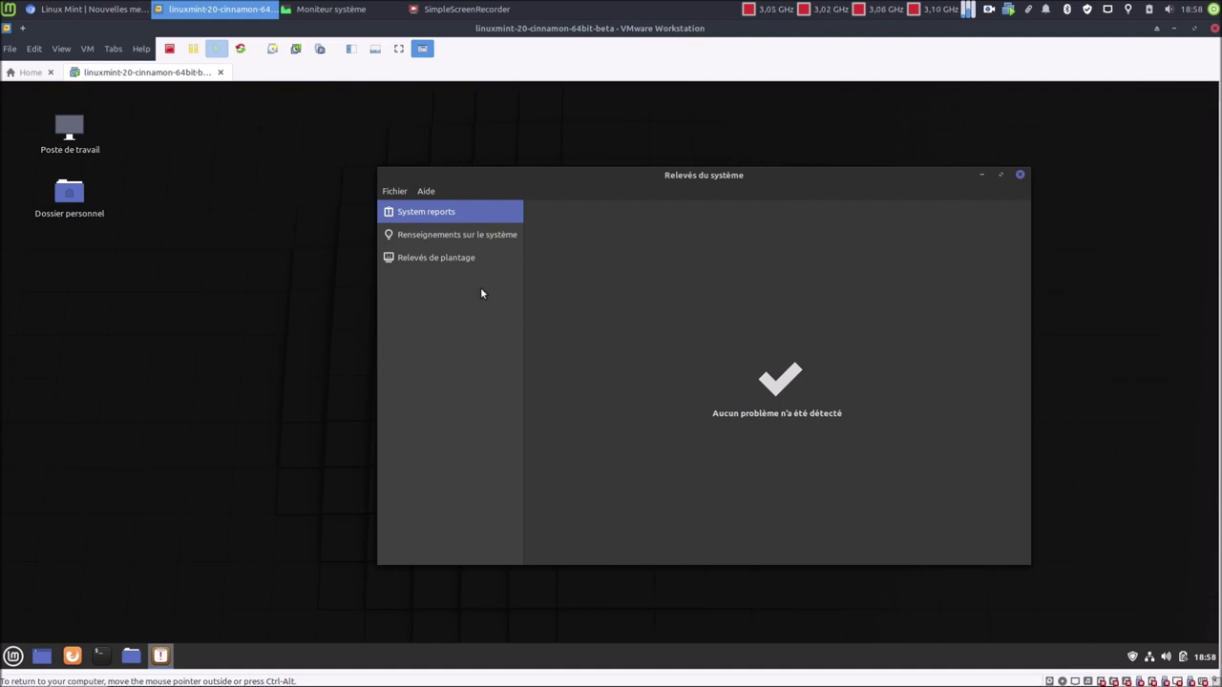
Return to the article in Chromium and view the "Run with NVIDIA GPU" menu illustration
left_click(105, 11)
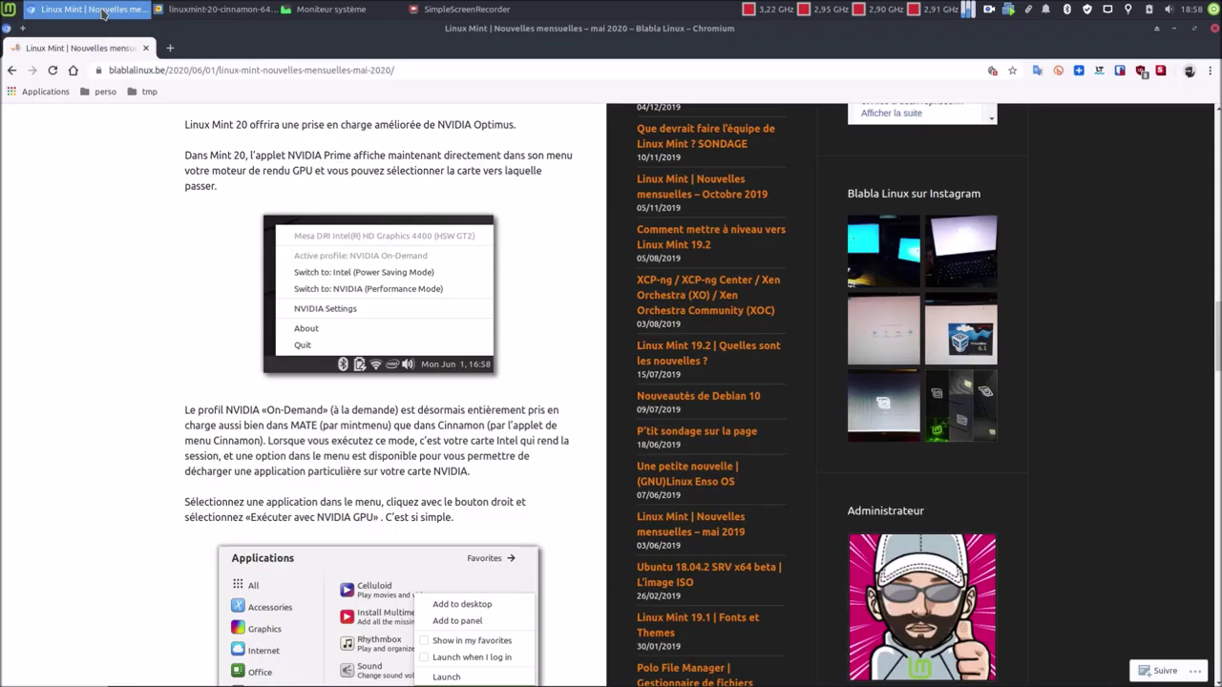
scroll(353, 450, "down", 5)
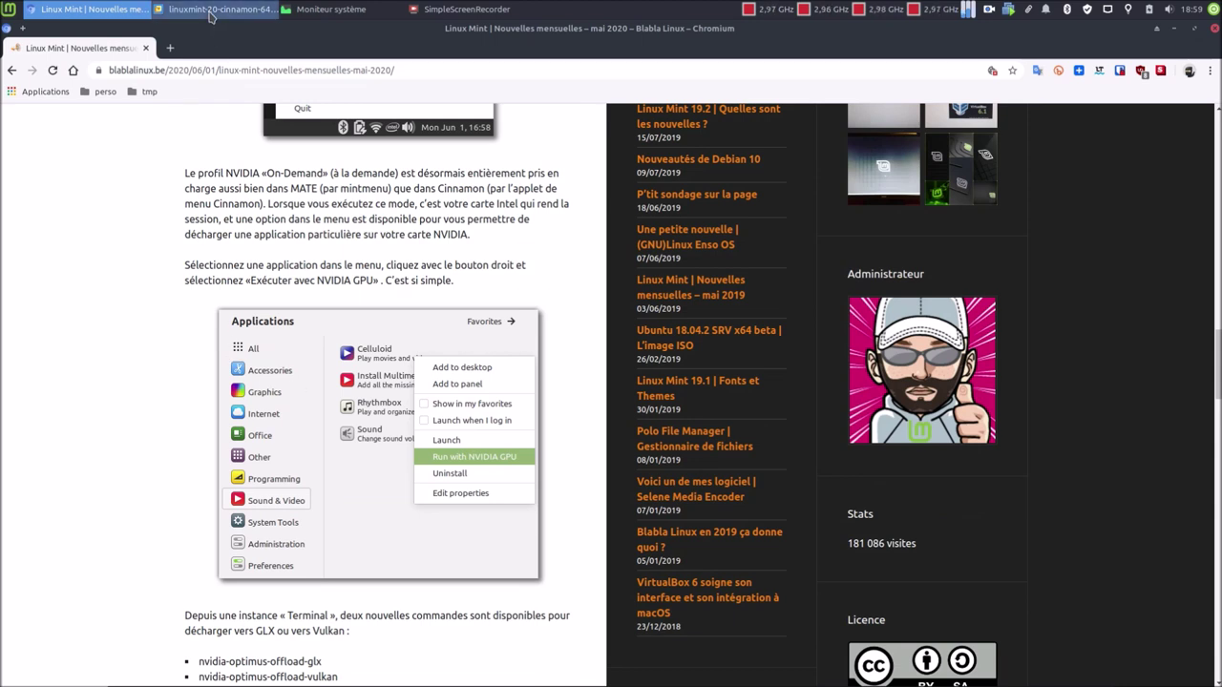
In the virtual machine, show GIMP's options in the Graphisme category of the application menu, and close Relevés du système
left_click(161, 9)
left_click(13, 657)
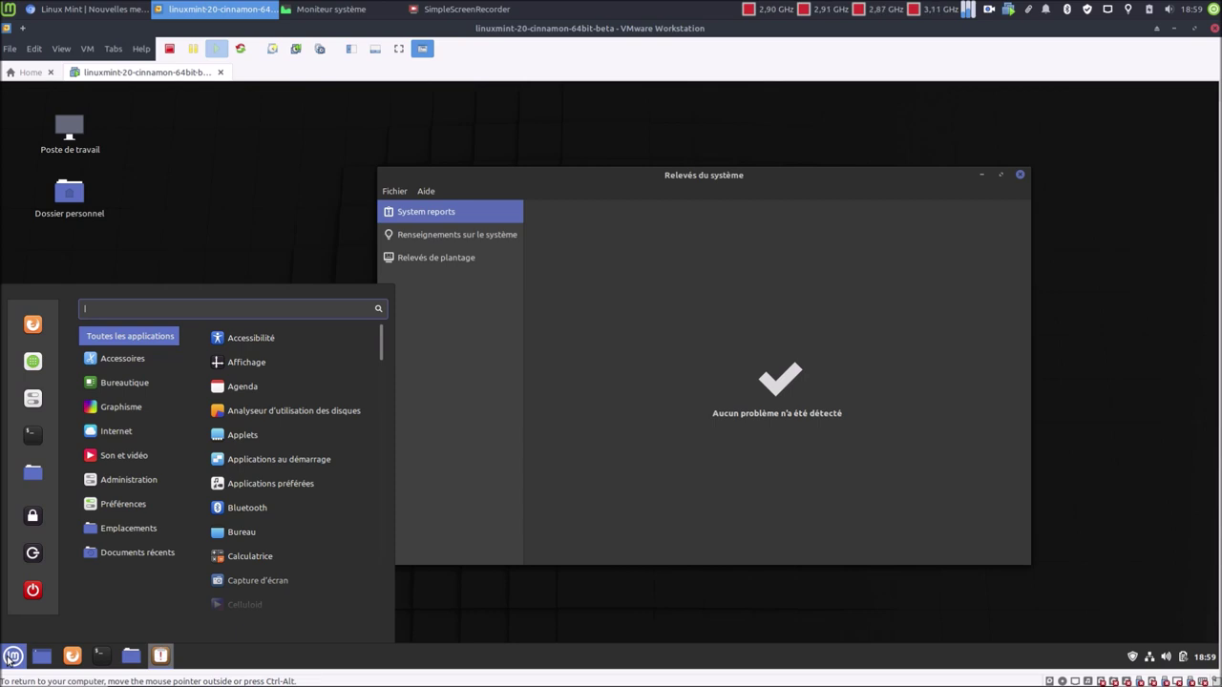
mouse_move(121, 413)
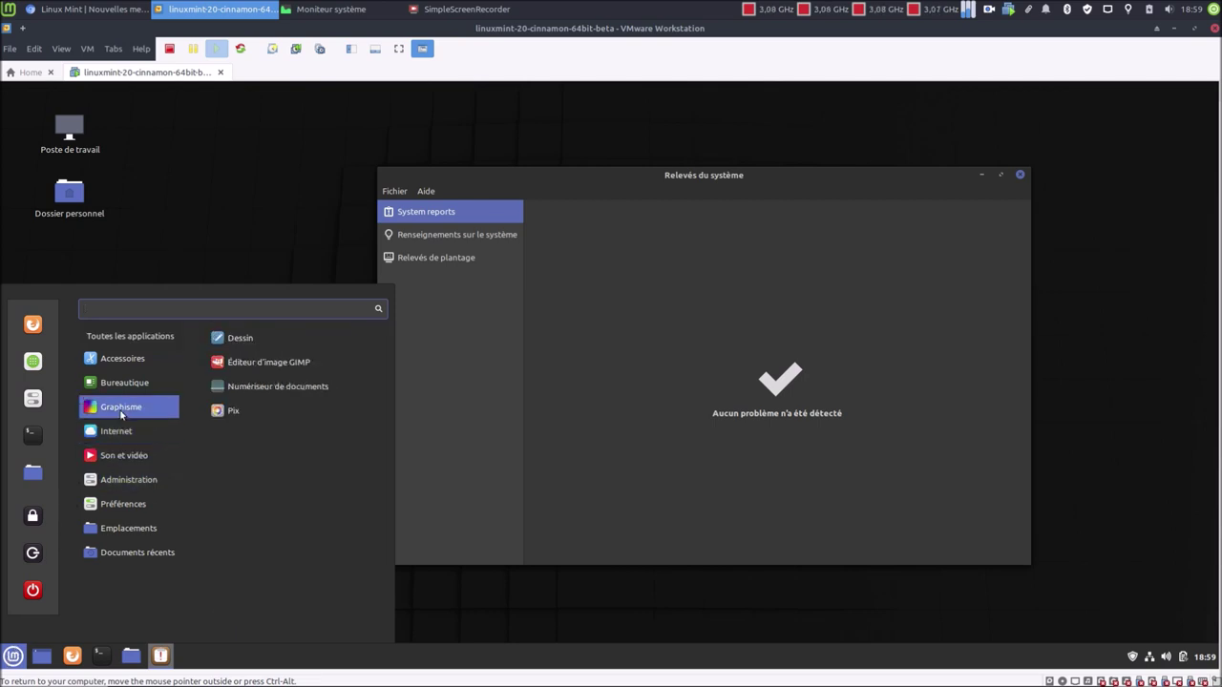
right_click(273, 365)
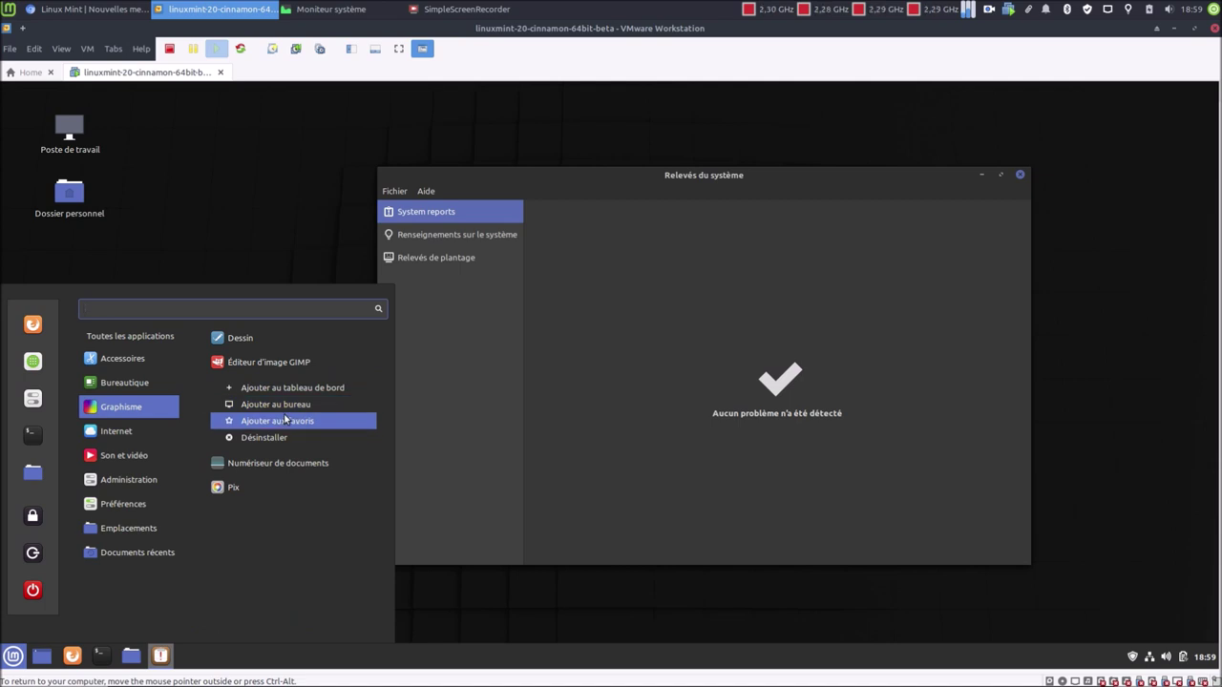
left_click(242, 206)
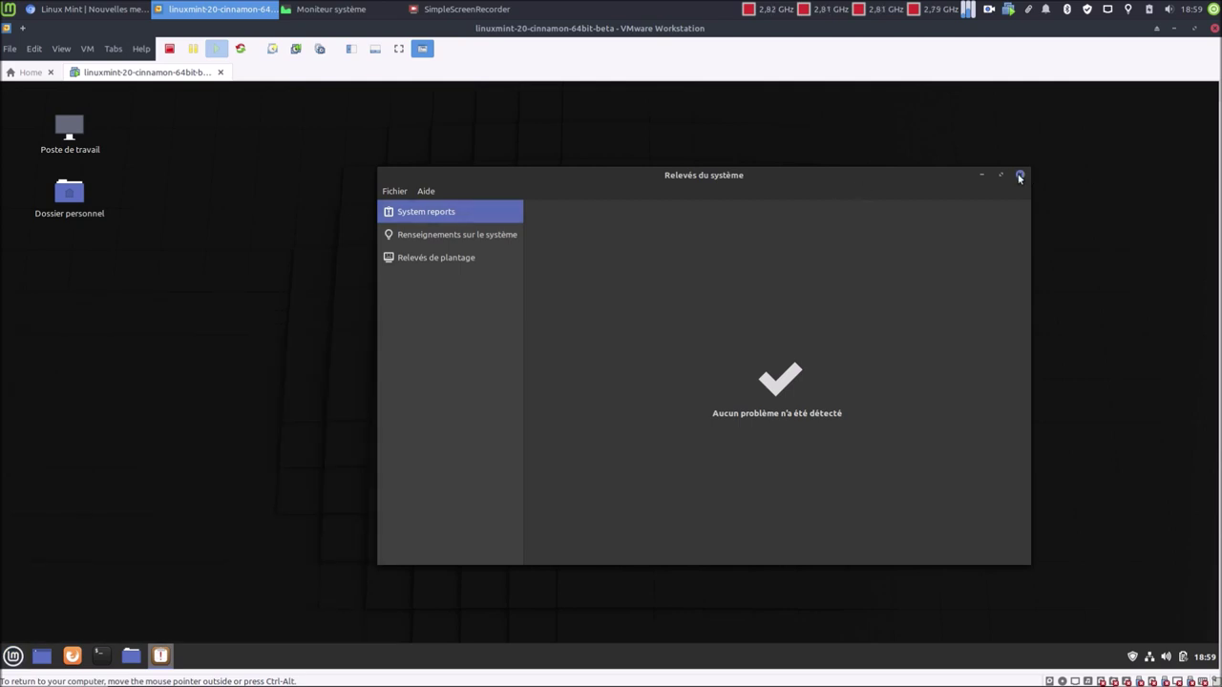
left_click(1020, 176)
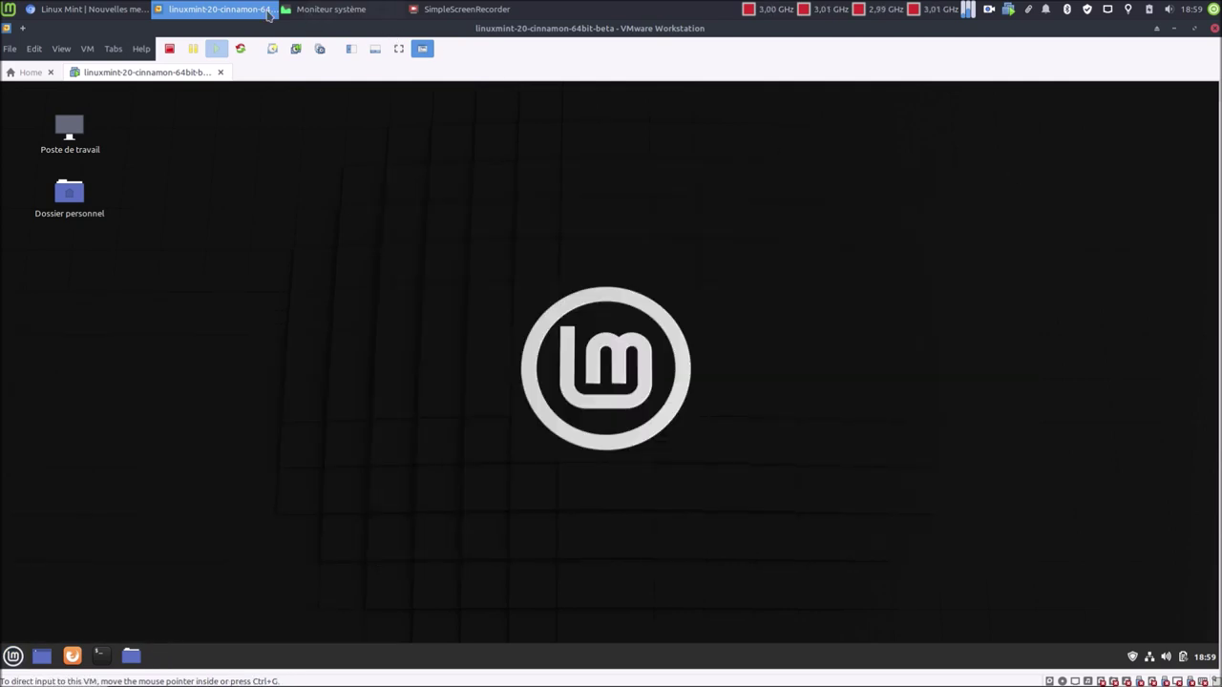
Return to the Blabla Linux article in Chromium and read its passages on multiple monitors, the system tray and other news
left_click(93, 8)
scroll(380, 463, "down", 1)
scroll(380, 462, "down", 8)
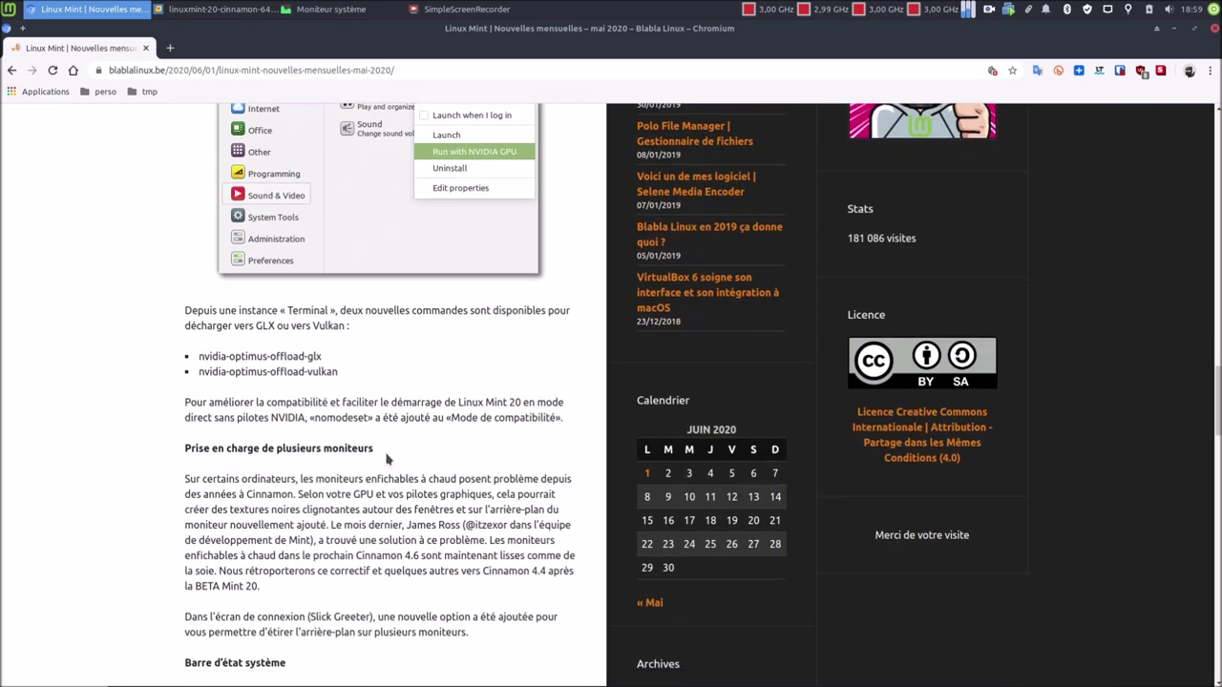
scroll(386, 459, "down", 2)
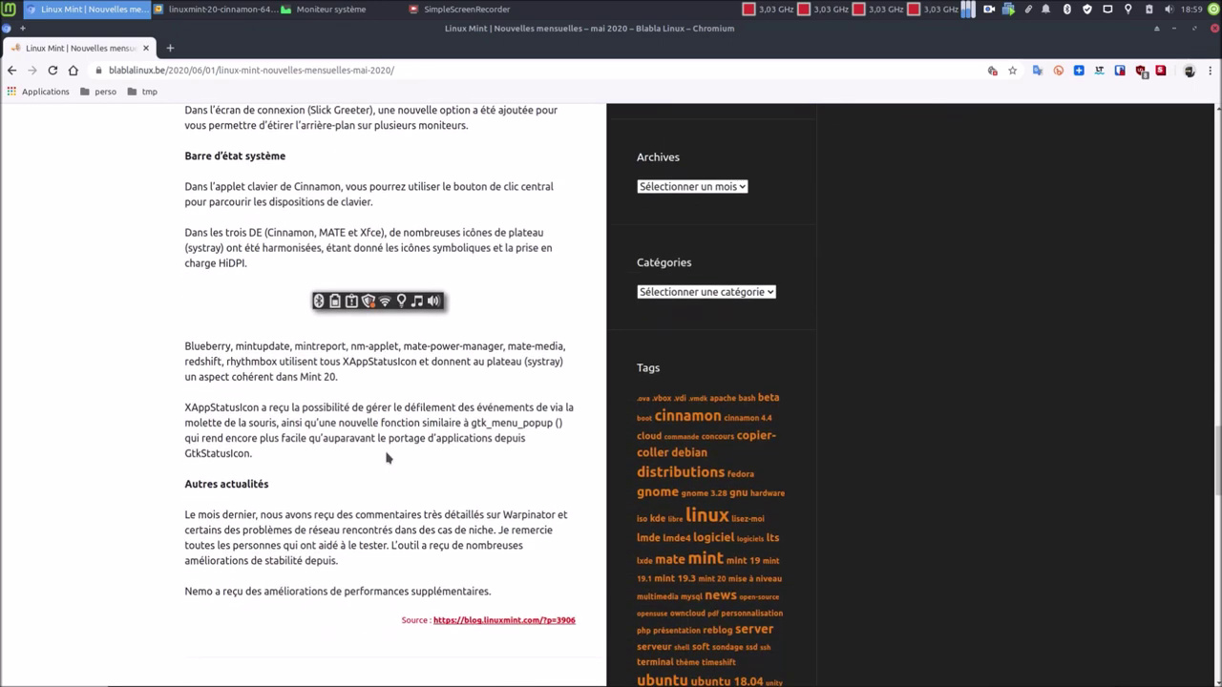
scroll(387, 458, "up", 1)
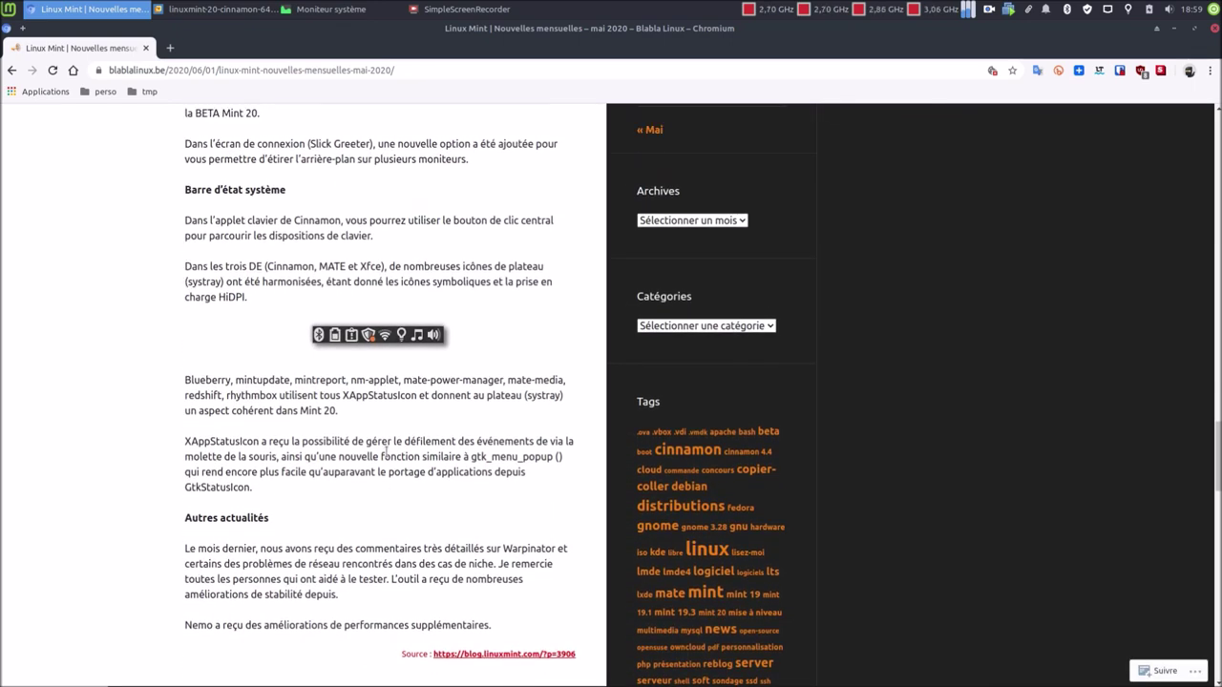
scroll(385, 449, "down", 1)
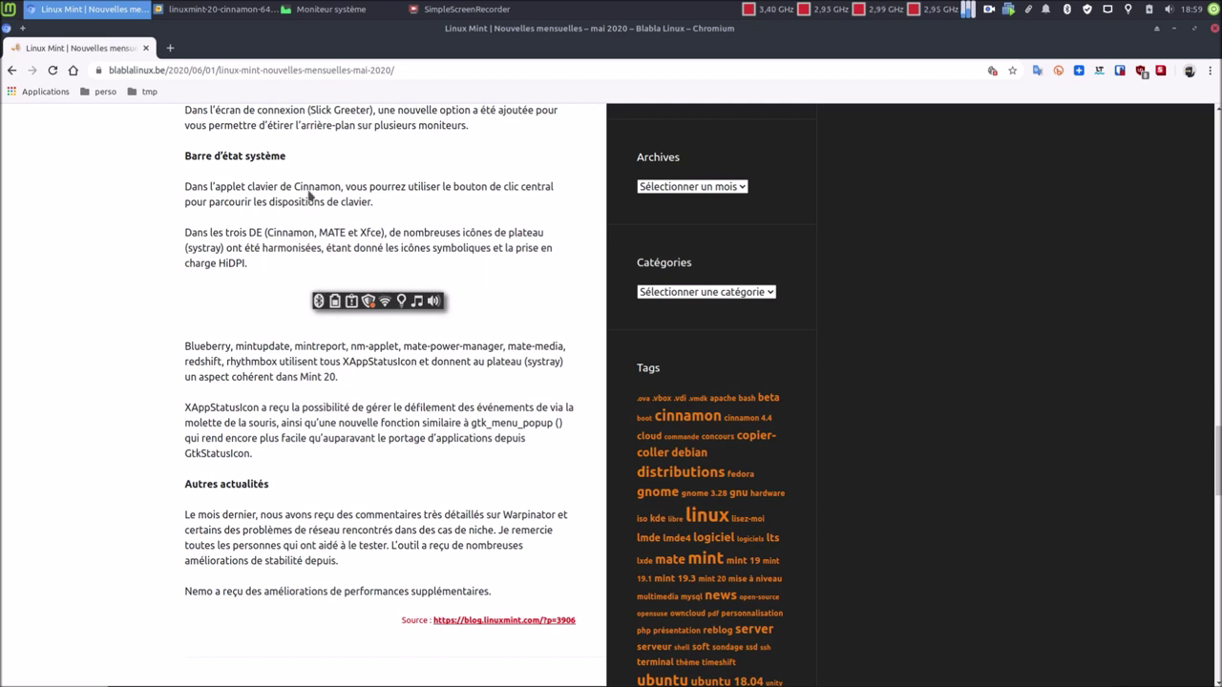
Switch to the Linux Mint virtual machine in VMware Workstation and display it in full screen
left_click(229, 12)
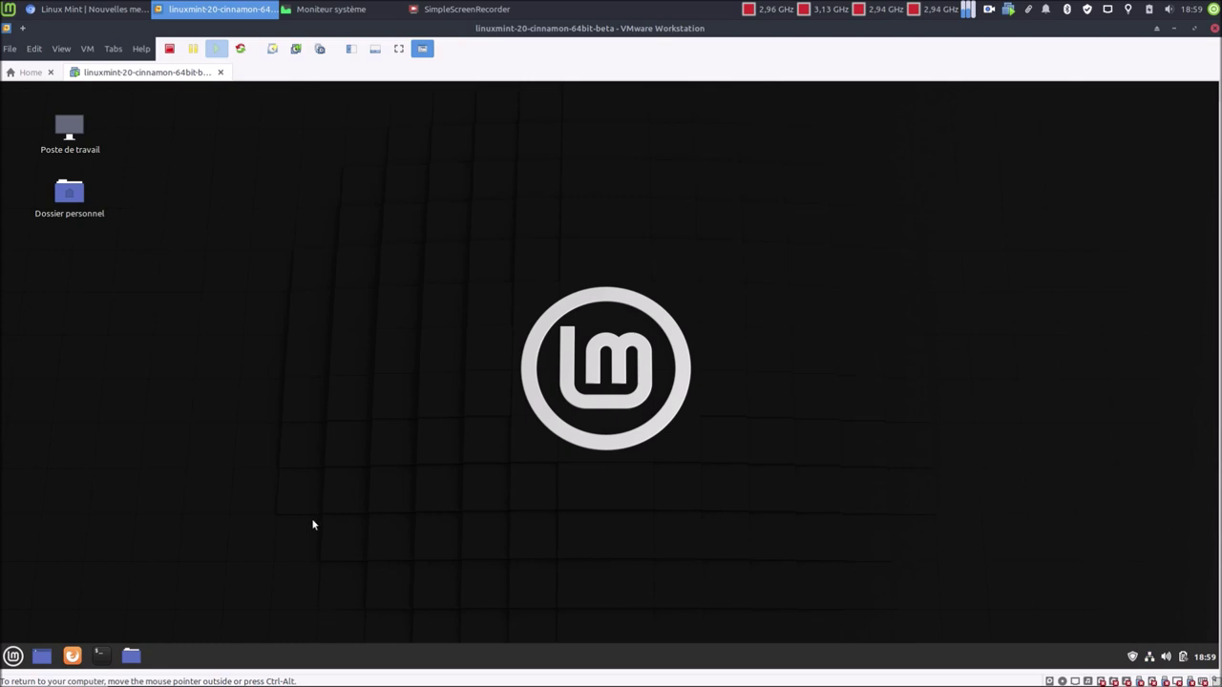
left_click(397, 48)
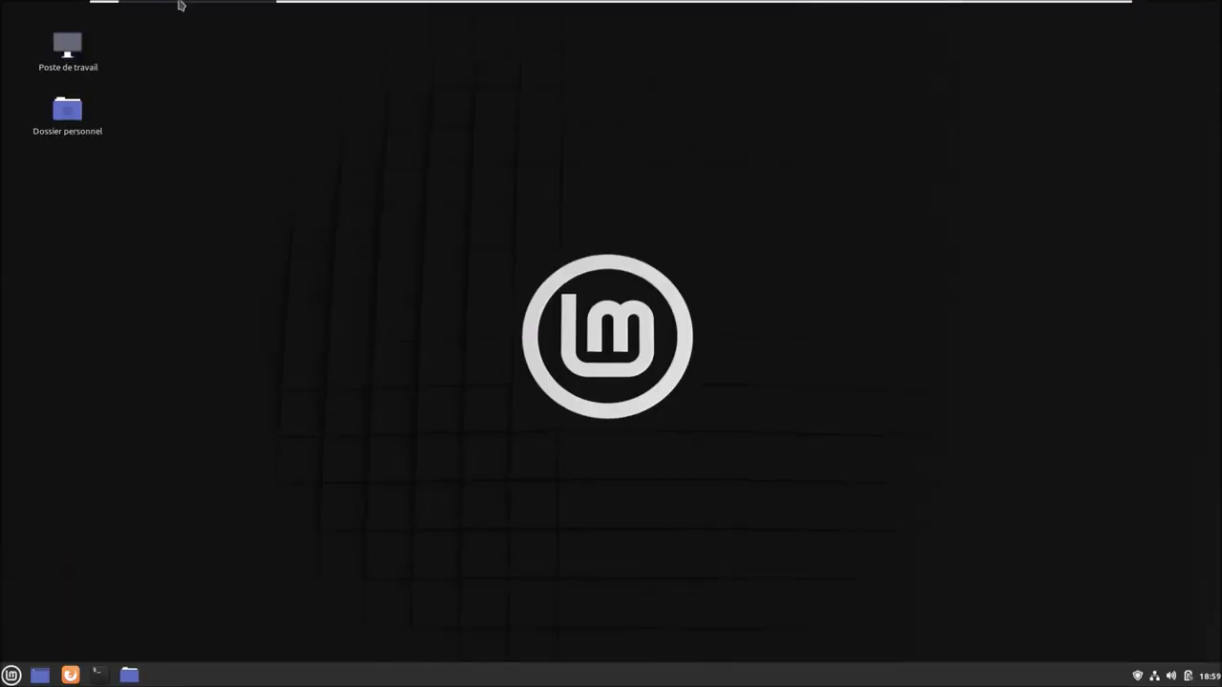
left_click(182, 9)
left_click(213, 45)
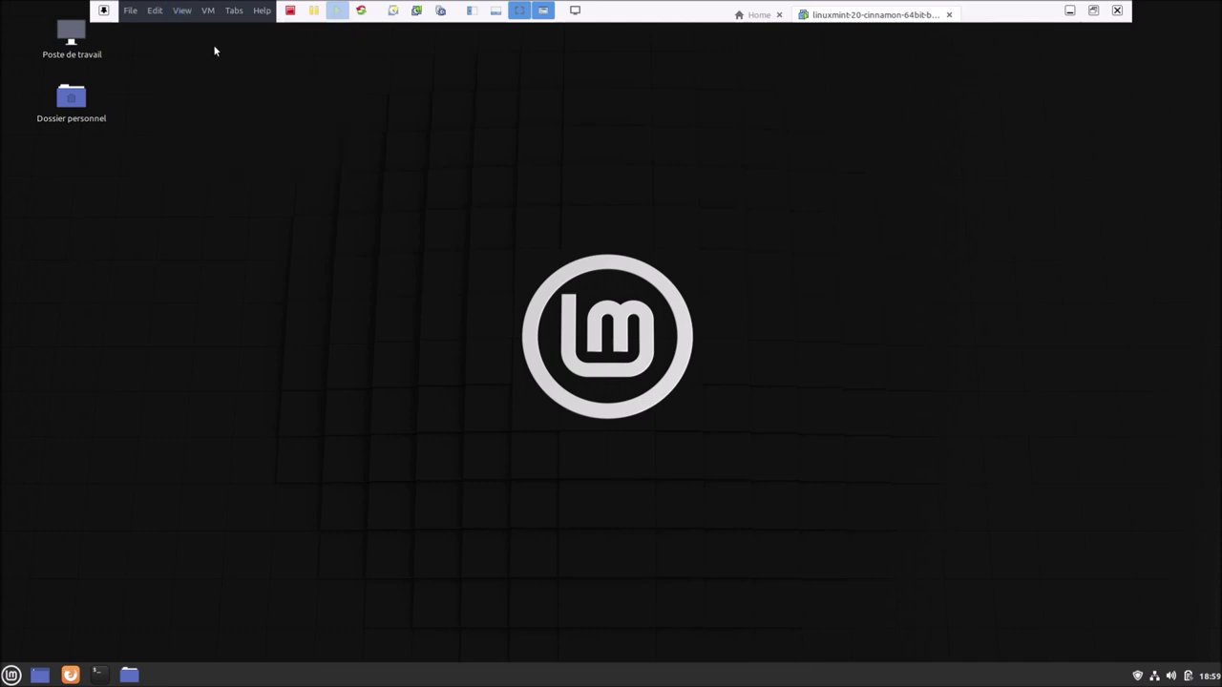
Launch LibreOffice from the Bureautique category of the application menu
left_click(11, 675)
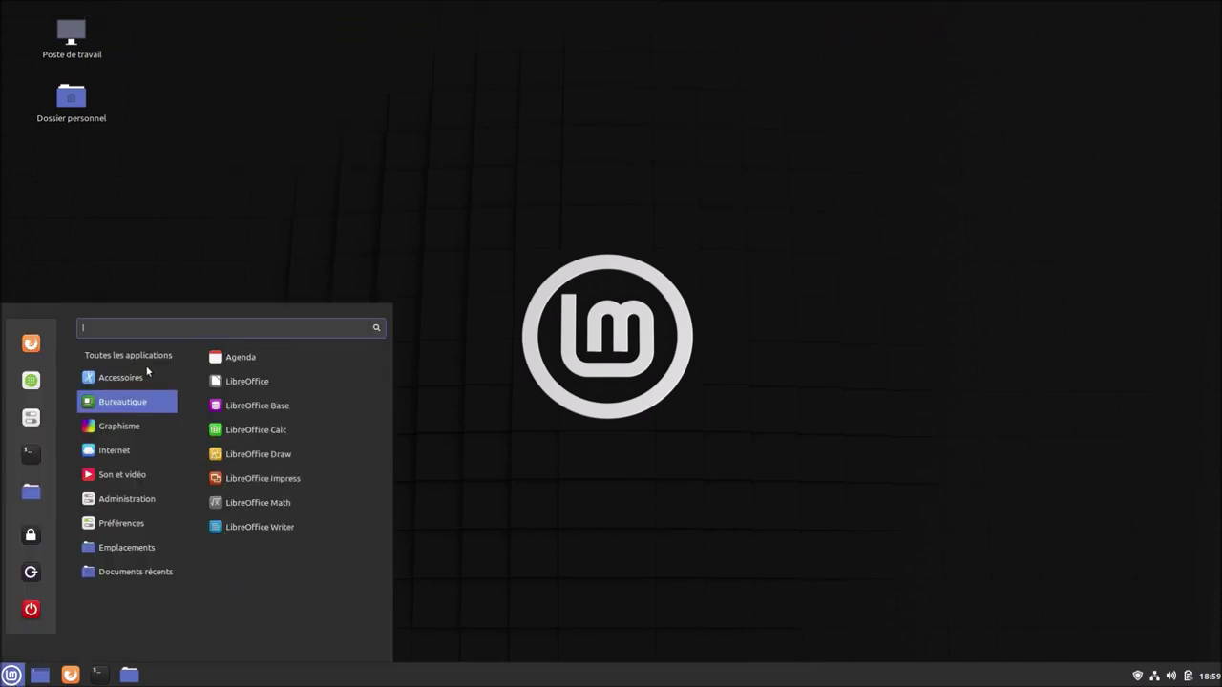
mouse_move(134, 402)
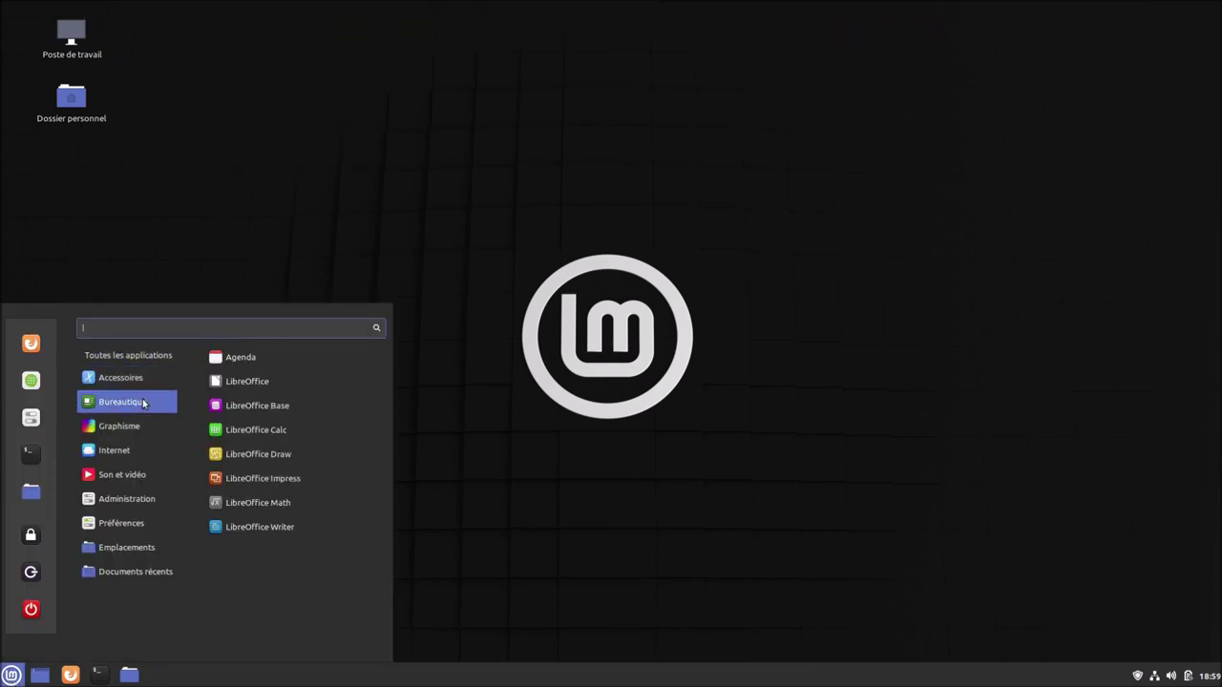
left_click(267, 385)
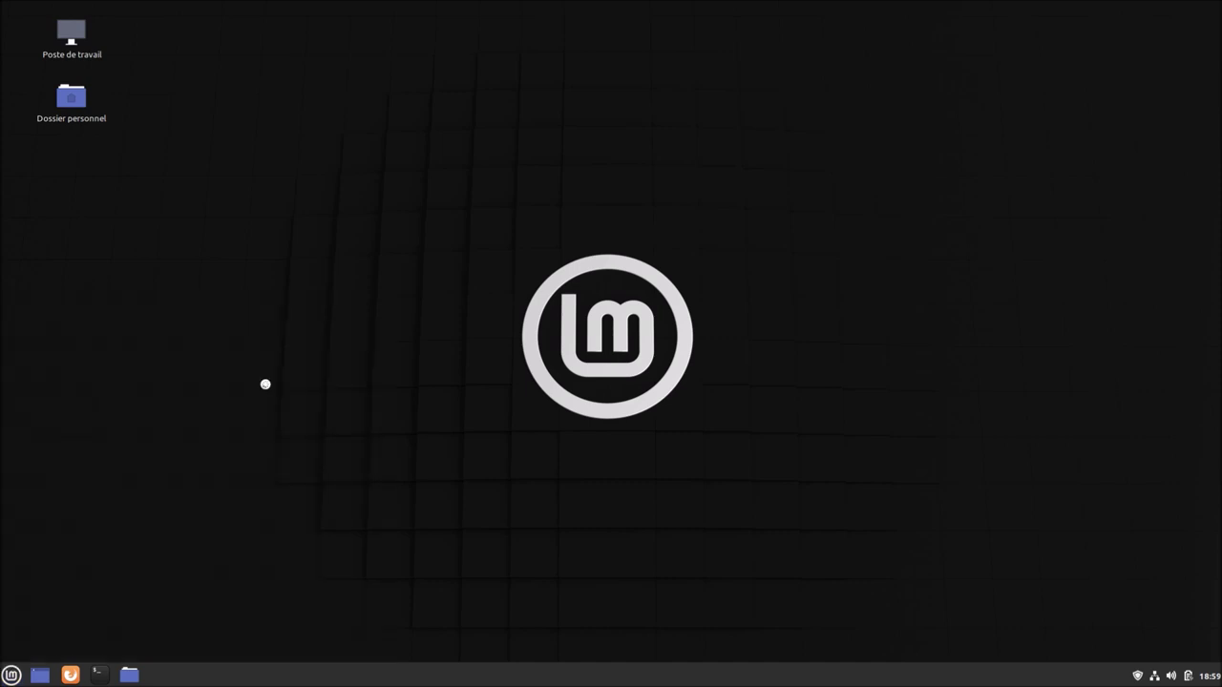
Start uninstalling Éditeur d'image GIMP from the Graphisme category and authenticate with the account password
left_click(11, 675)
mouse_move(119, 435)
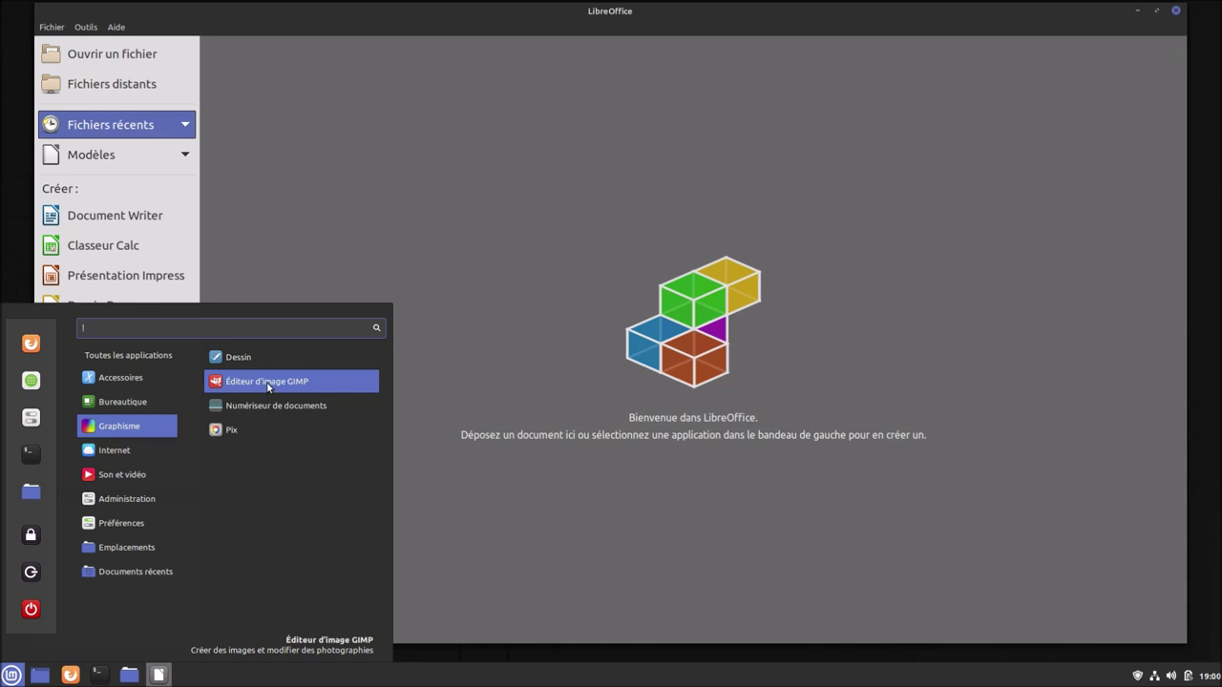
right_click(268, 387)
left_click(277, 456)
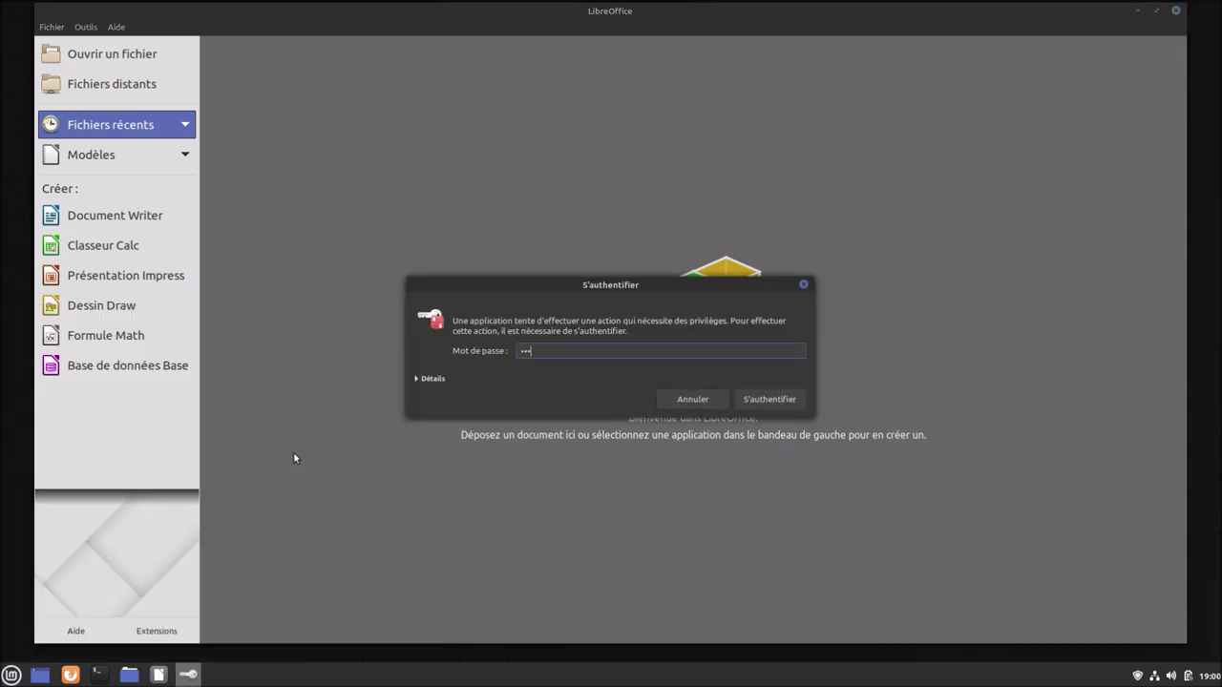
key("Return")
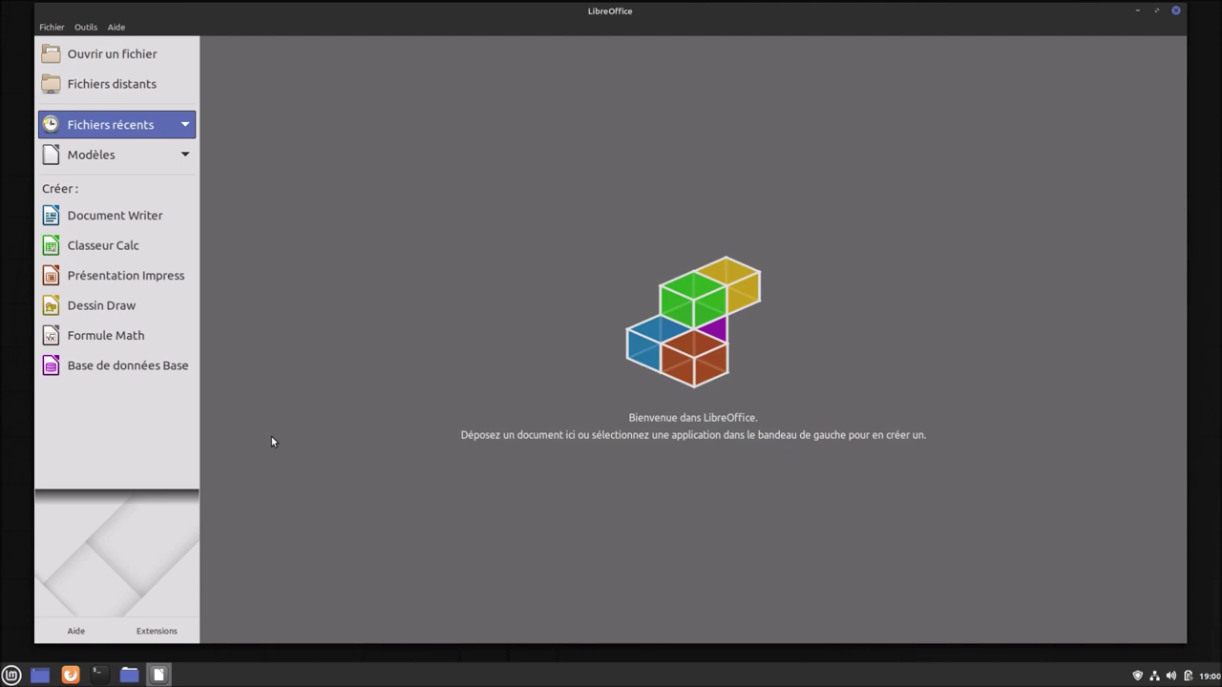
Create a new Writer document in LibreOffice and confirm the removal of the gimp package
left_click(136, 208)
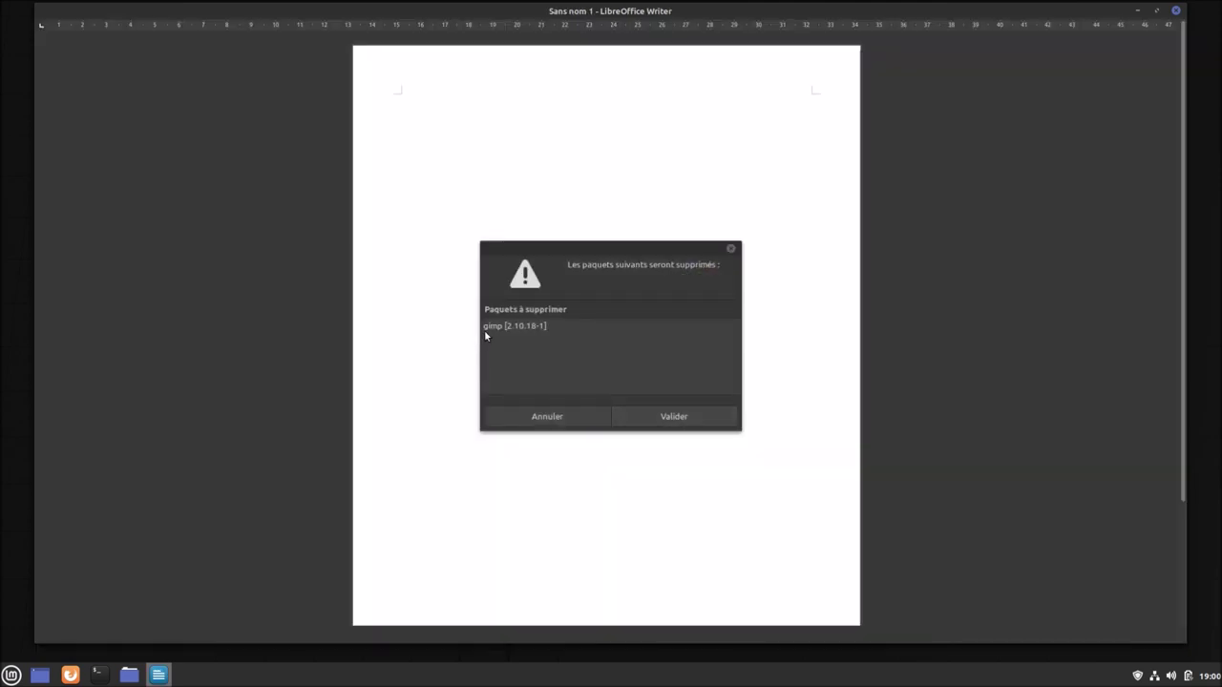
left_click(664, 416)
left_click(732, 394)
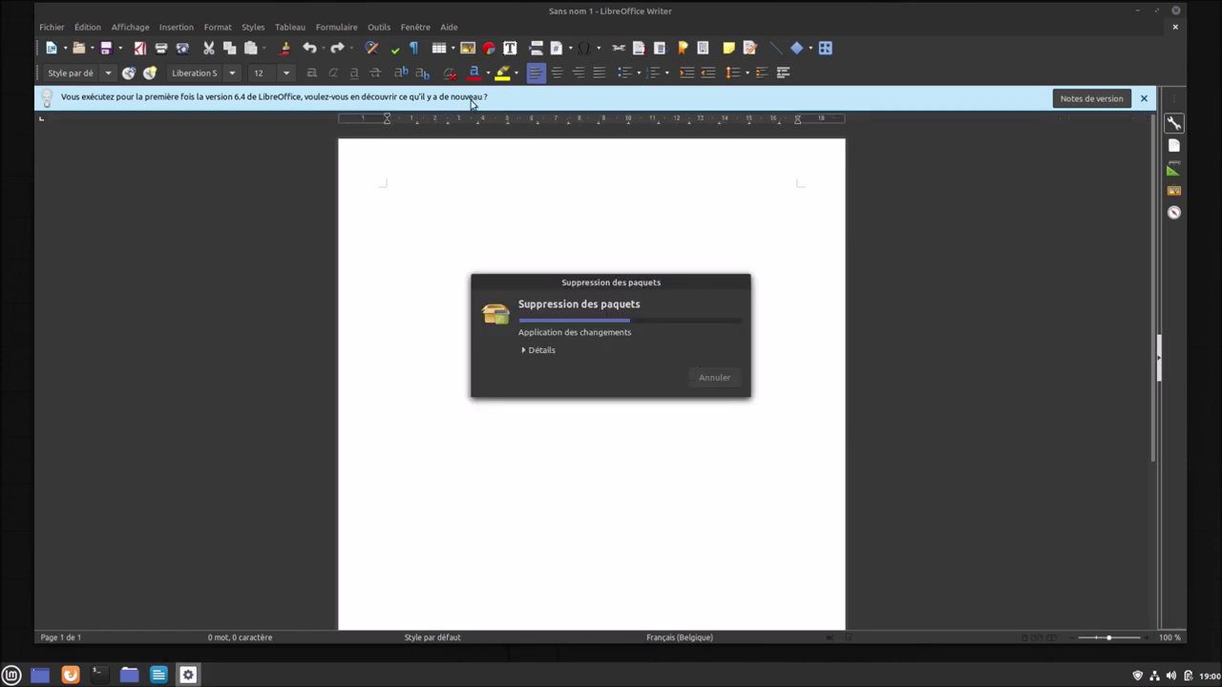
View LibreOffice's version information in À propos de LibreOffice, and close the dialog and Writer
left_click(446, 28)
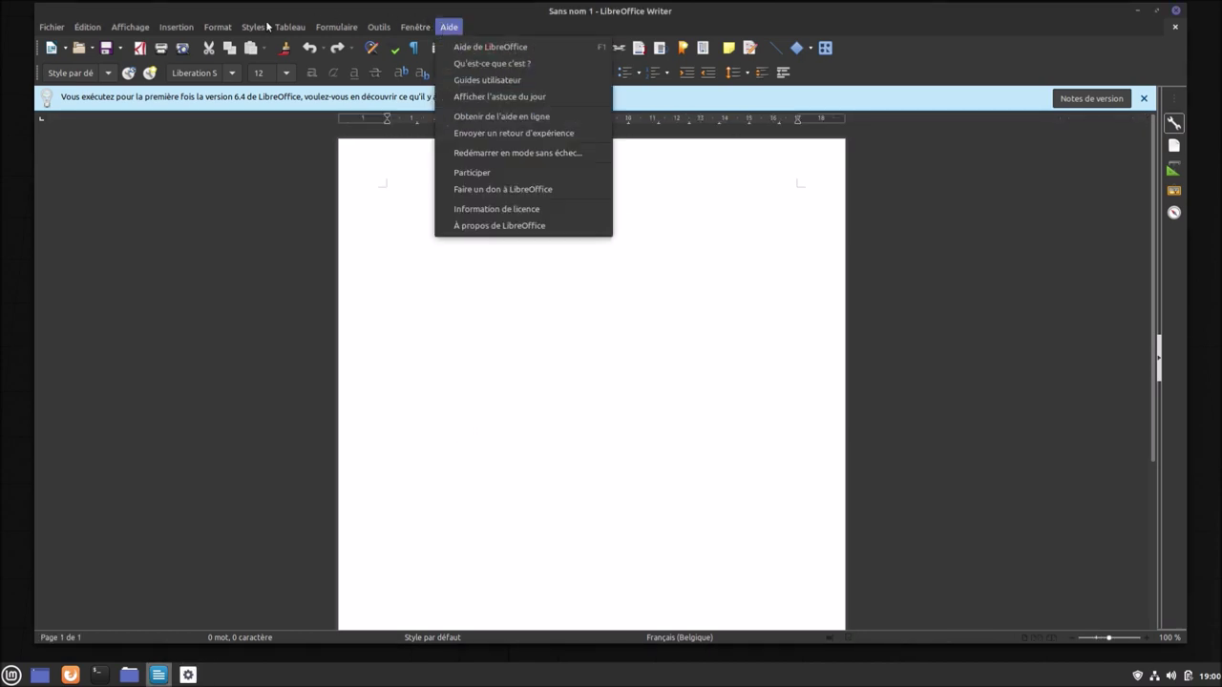
left_click(267, 29)
left_click(448, 29)
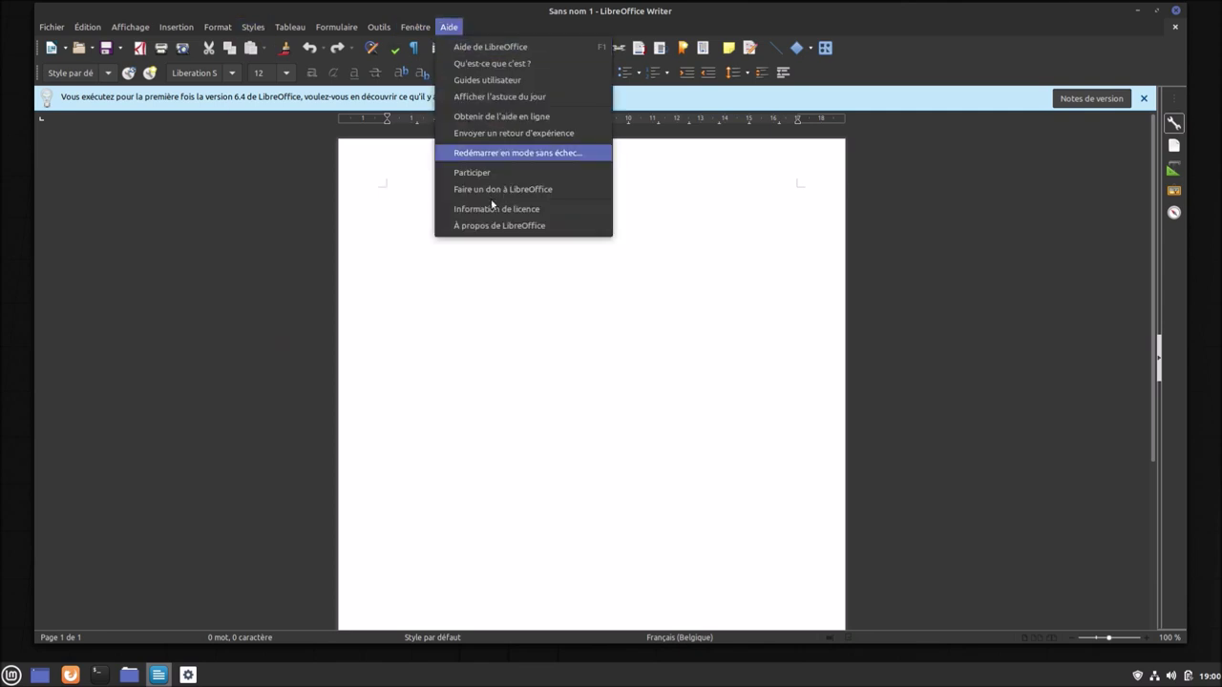
left_click(505, 228)
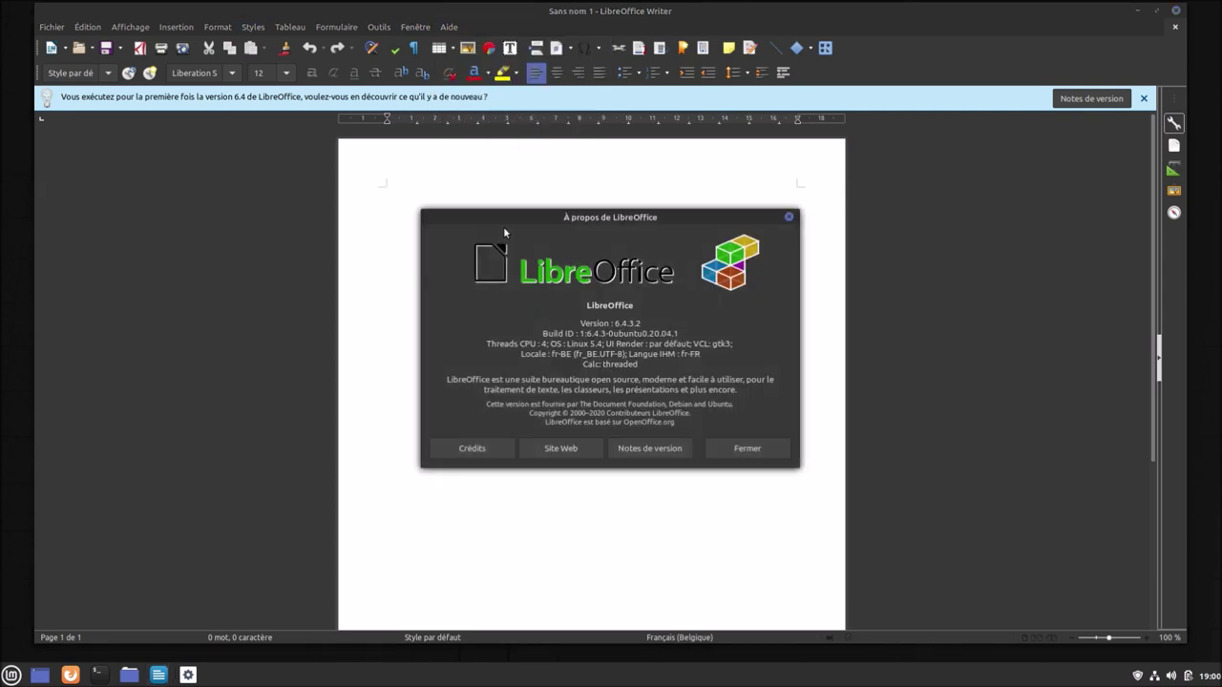
left_click(785, 453)
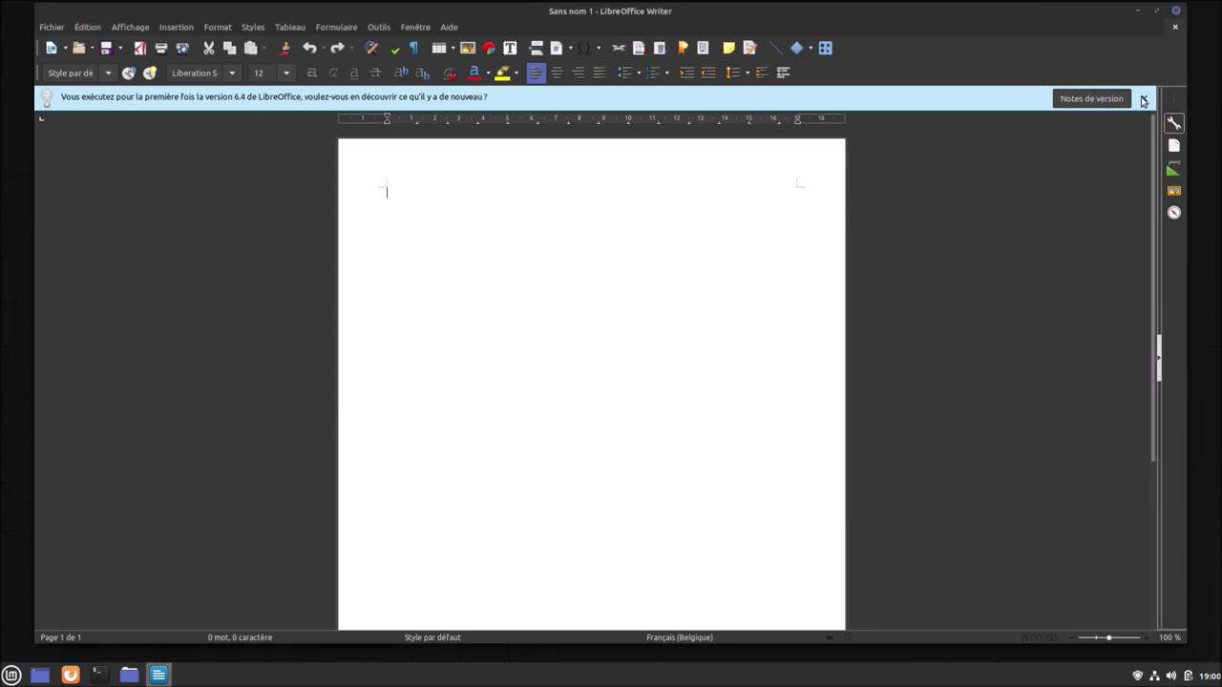
left_click(1174, 11)
Check the Graphisme category of the application menu for GIMP, and close the menu
left_click(11, 676)
mouse_move(135, 420)
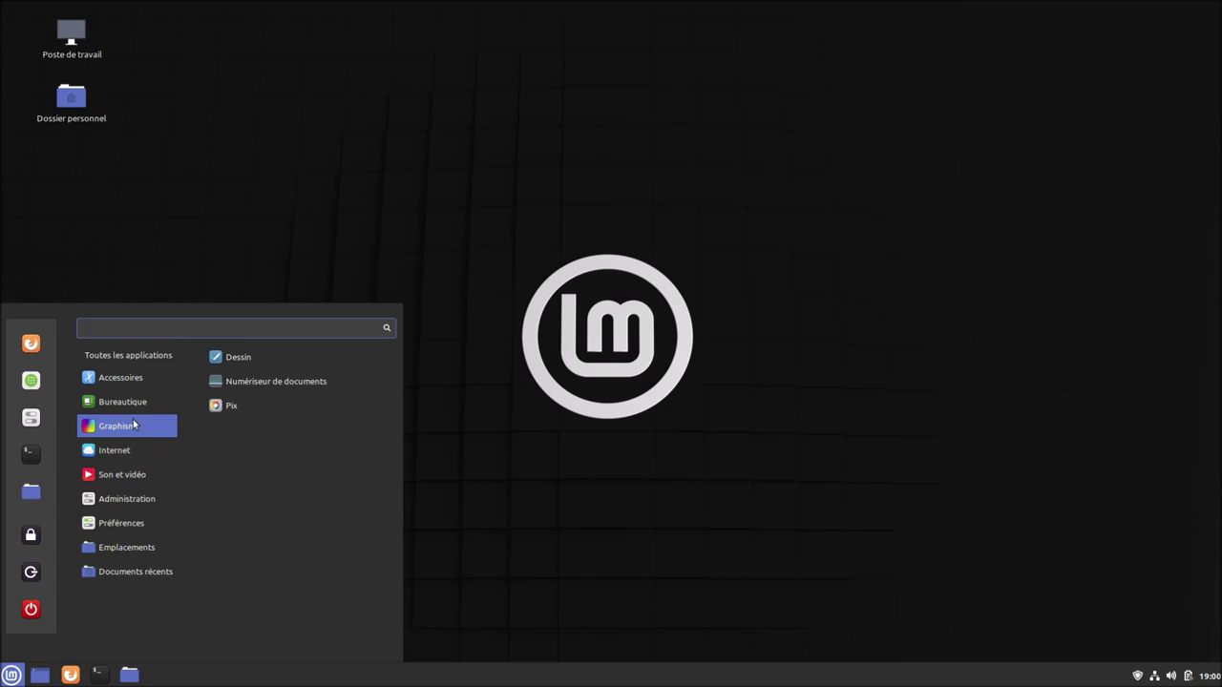
left_click(562, 382)
Find and launch the Synaptic package manager, authenticating with the account password
left_click(11, 675)
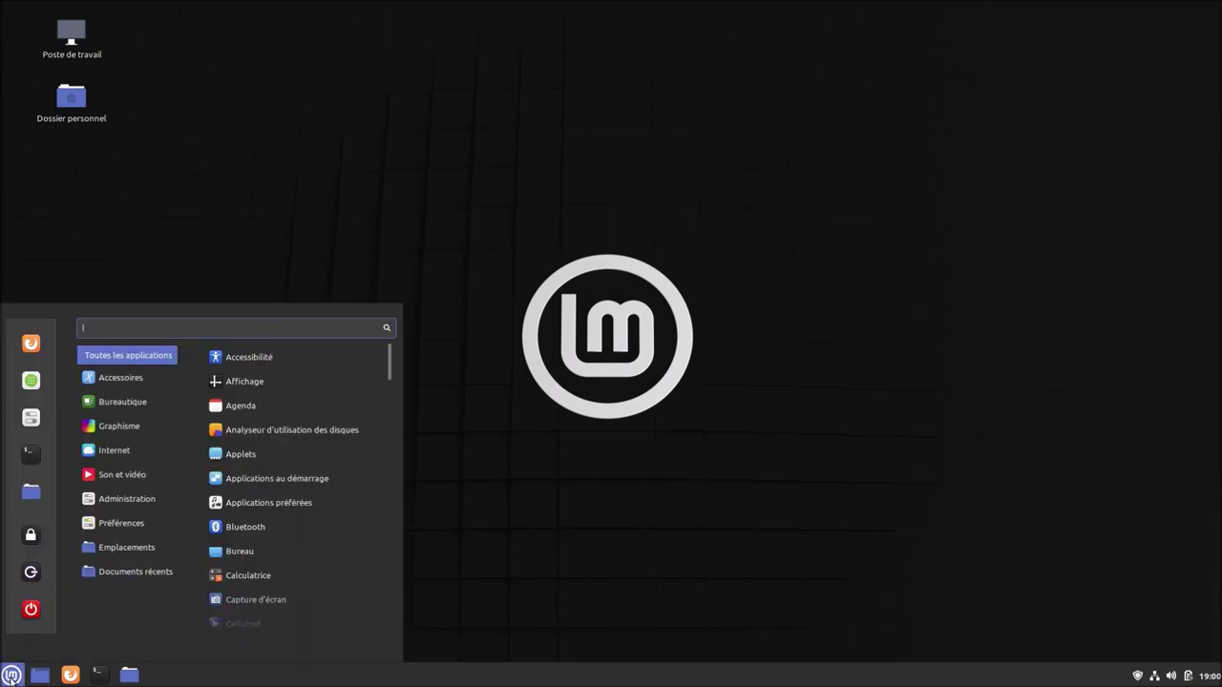
type("synl")
key("Down")
key("Return")
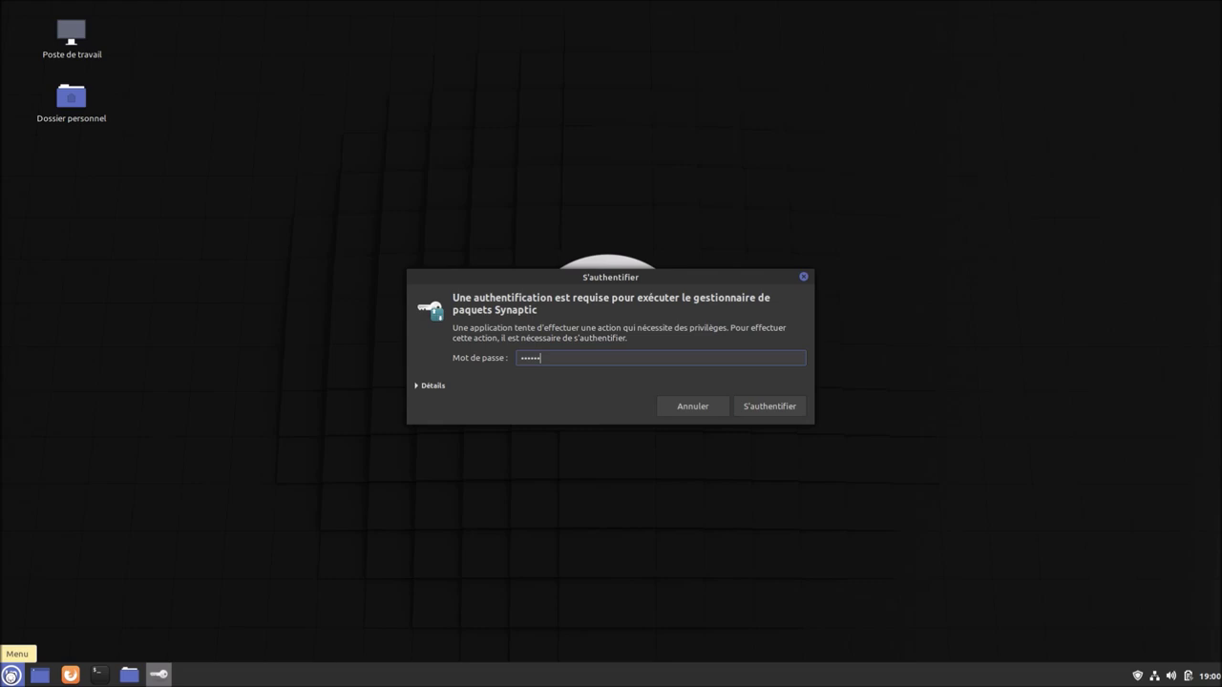
key("Return")
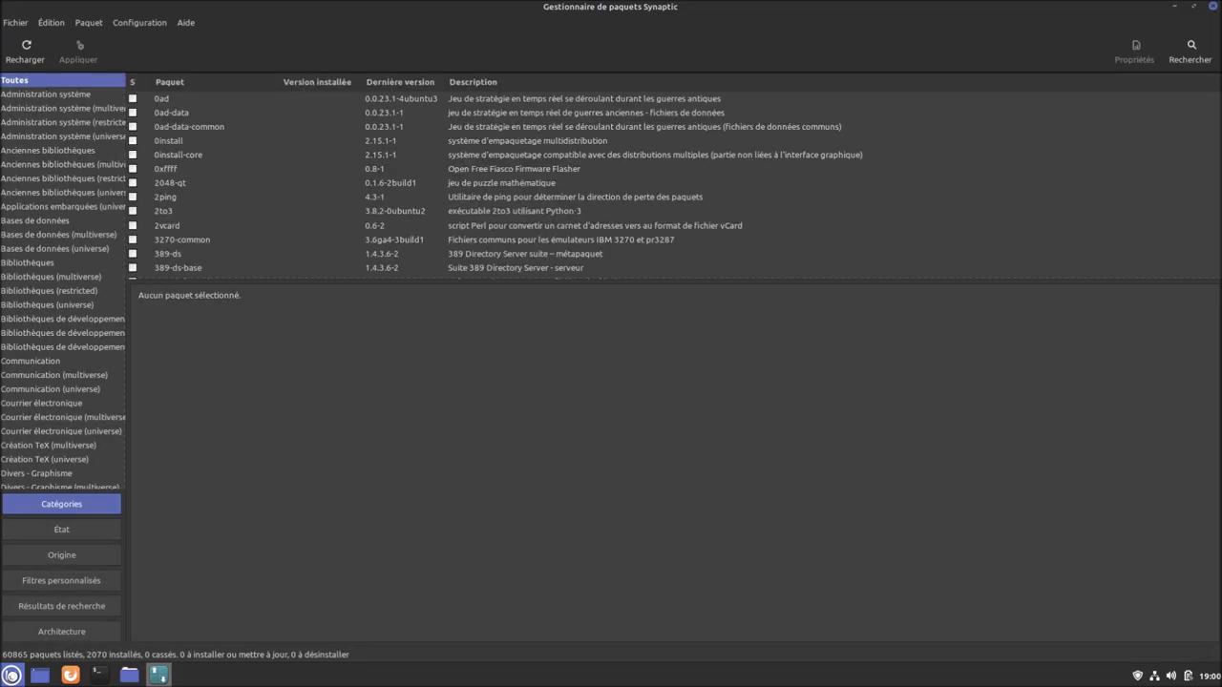
Filter the packages by état to the installed ones that can be removed, and look through the list
left_click(93, 525)
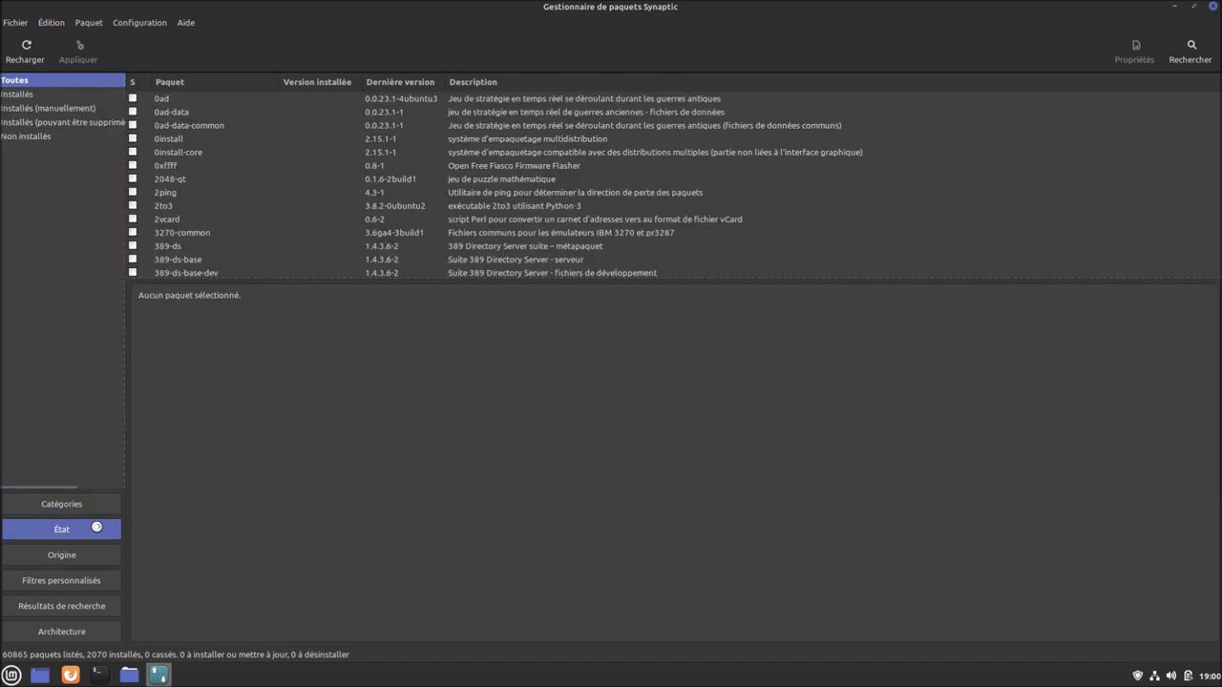
left_click(58, 125)
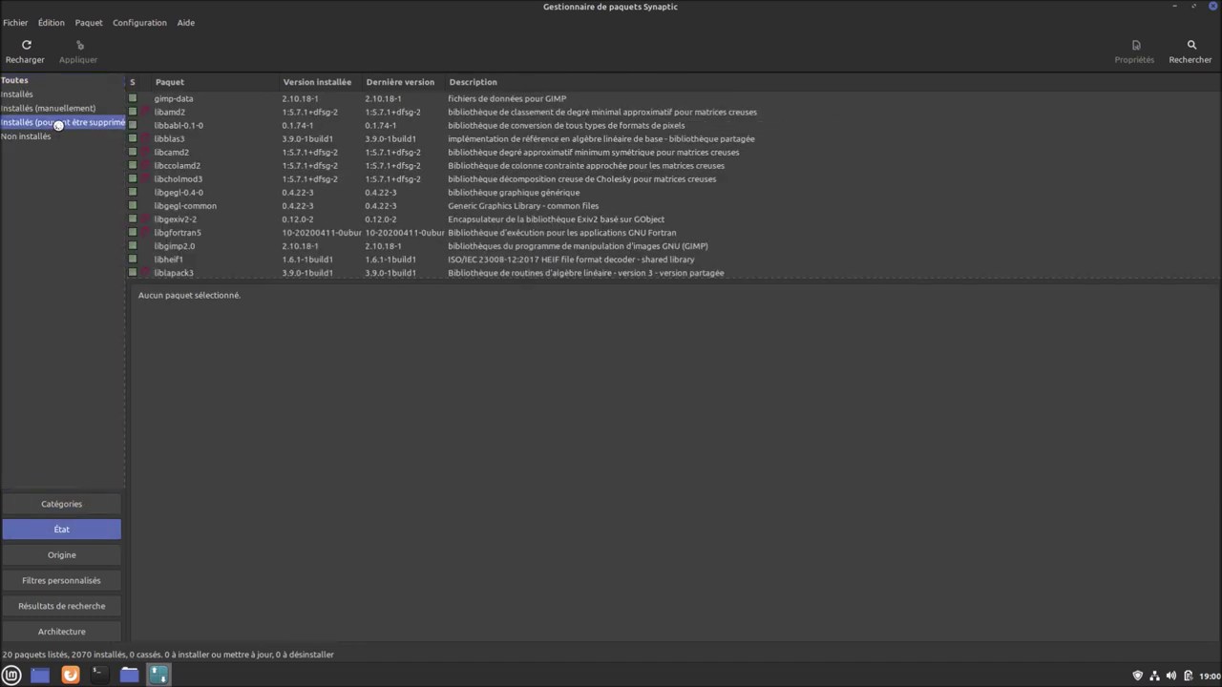
scroll(298, 221, "down", 2)
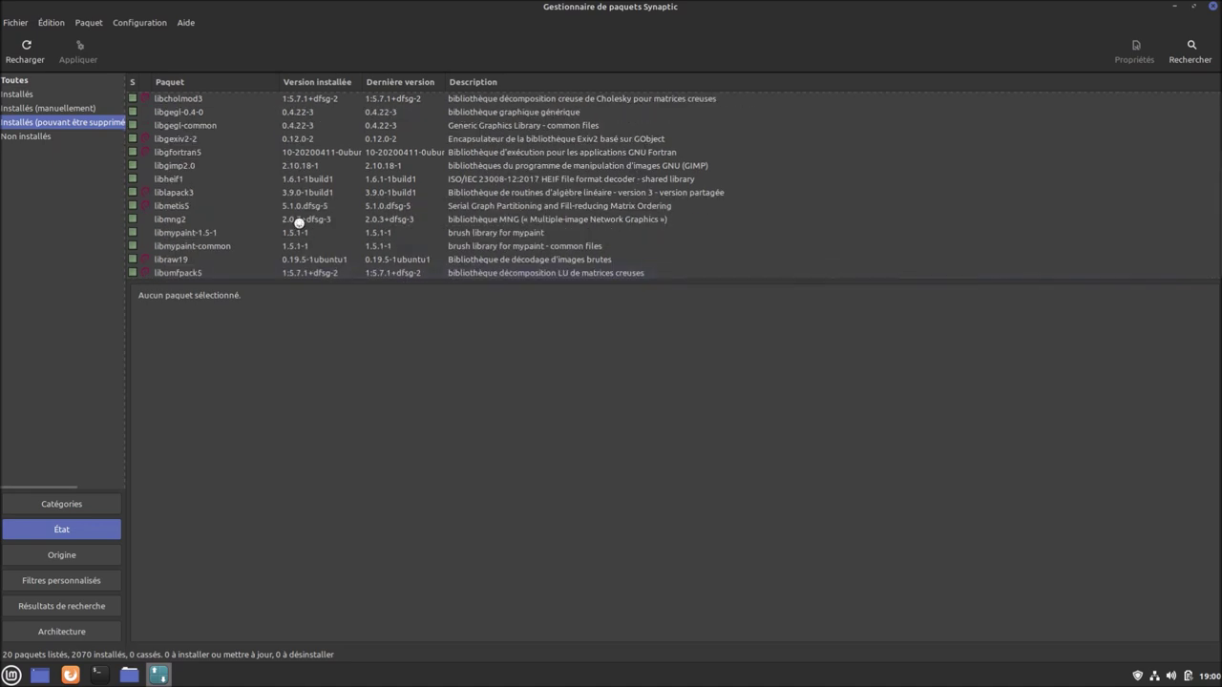
scroll(298, 221, "up", 2)
scroll(299, 224, "down", 2)
scroll(299, 221, "up", 2)
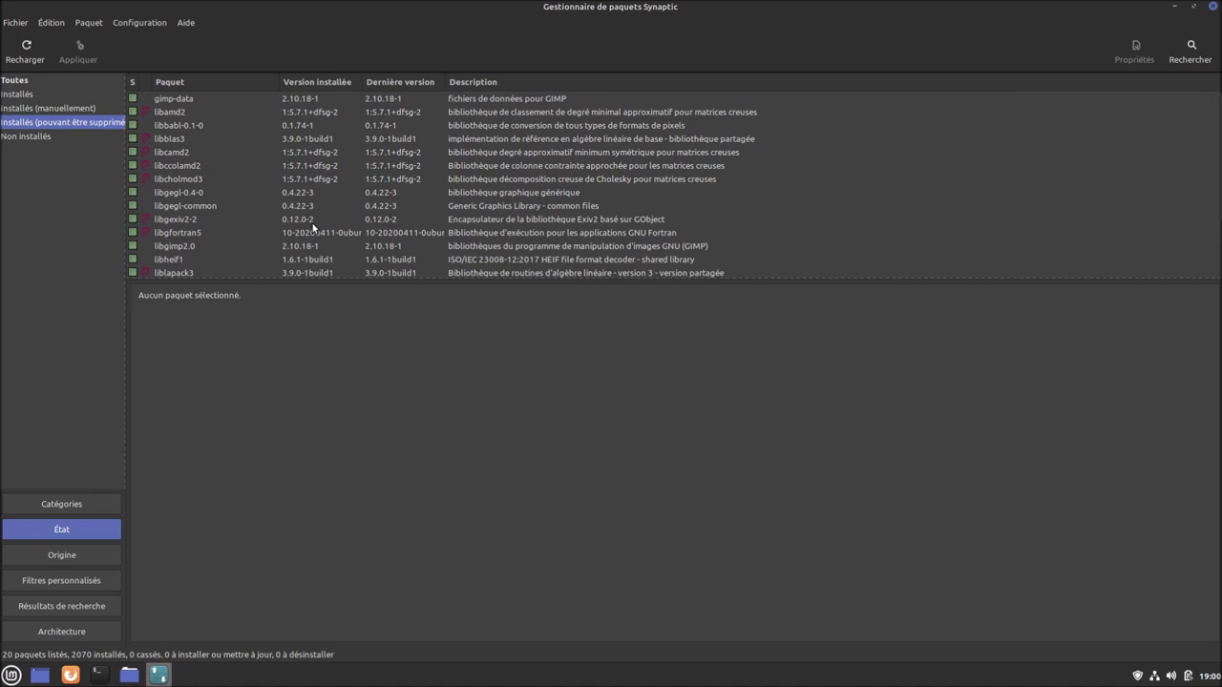
Select all the listed removable packages, starting from gimp-data, and mark them for complete removal (suppression complète)
left_click(204, 96)
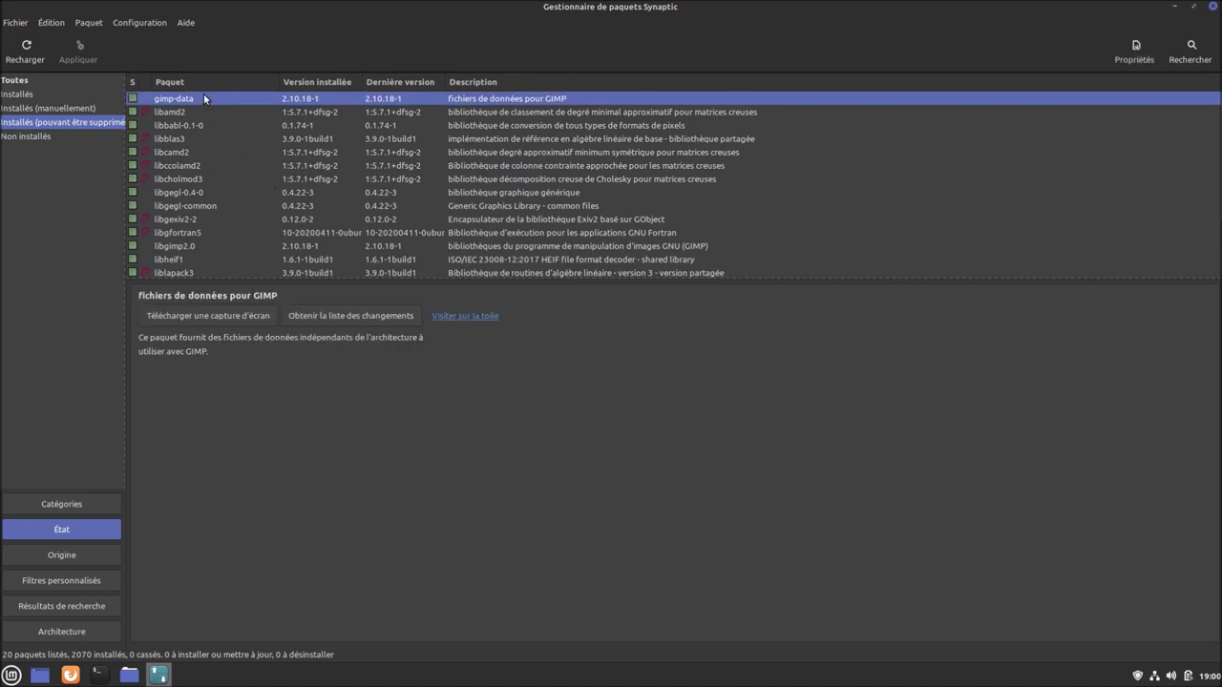
key("shift+Down")
key("shift+Down")
key("shift+Down")
key("shift+Down")
key("shift+Down")
key("shift+Down")
key("shift+Down")
key("shift+Down")
key("shift+Down")
key("shift+Down")
key("shift+Down")
key("shift+Down")
key("shift+Down")
key("shift+Down")
key("shift+Down")
key("shift+Down")
key("shift+Down")
key("shift+Down")
key("shift+Down")
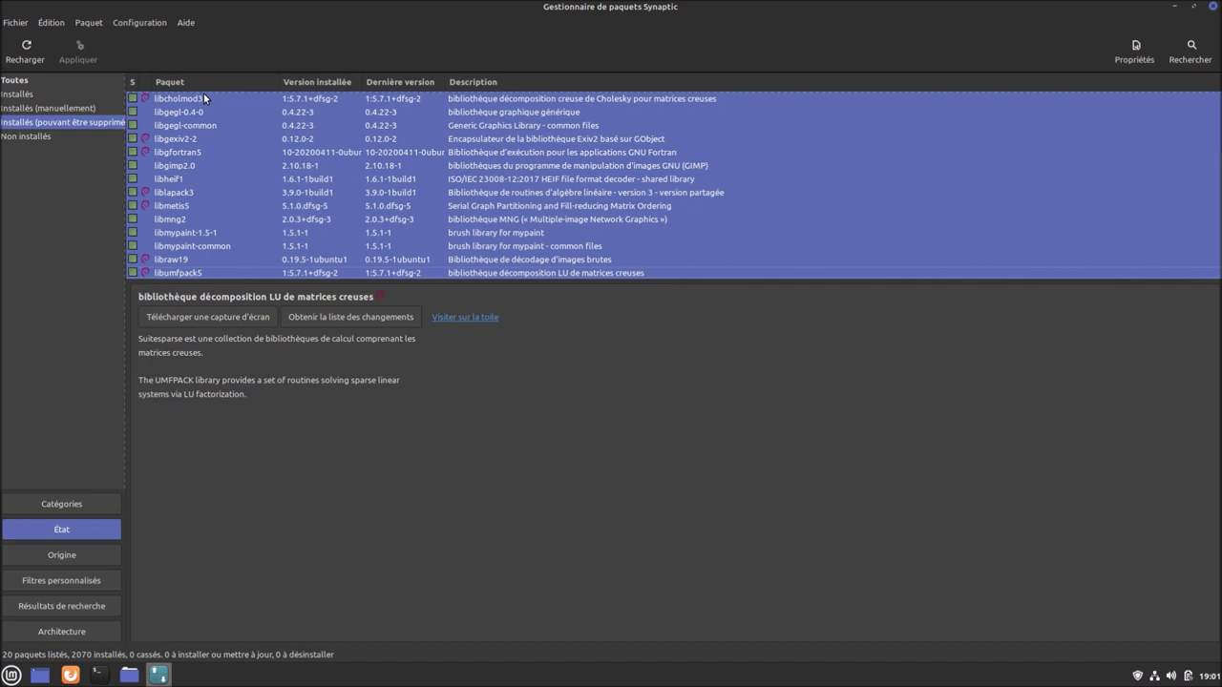
right_click(226, 175)
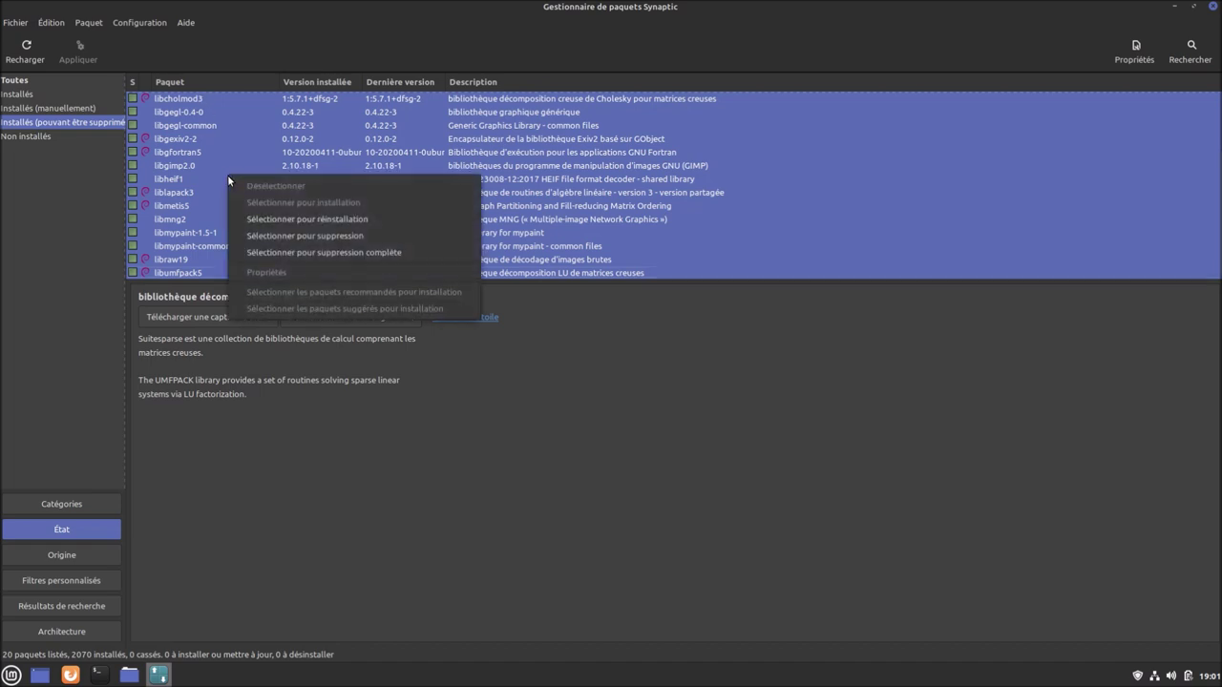
left_click(299, 254)
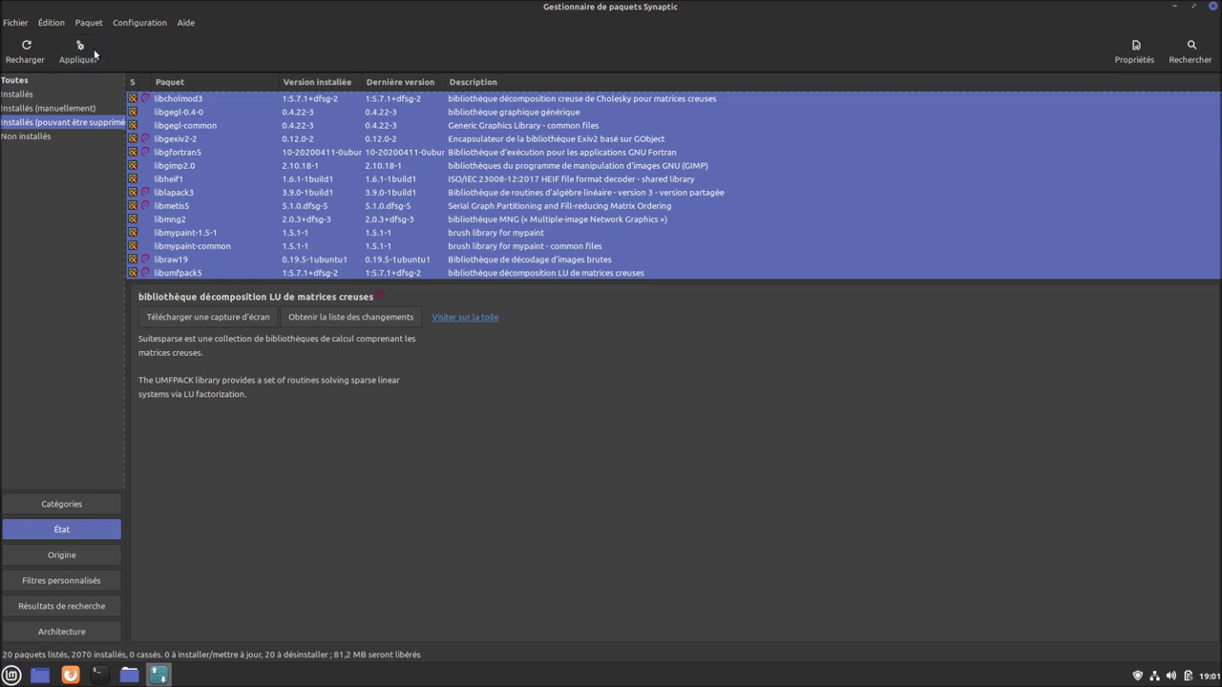
Apply the marked package removals after expanding their list in the summary, and show the detailed information of the process
left_click(94, 54)
left_click(504, 282)
left_click(437, 281)
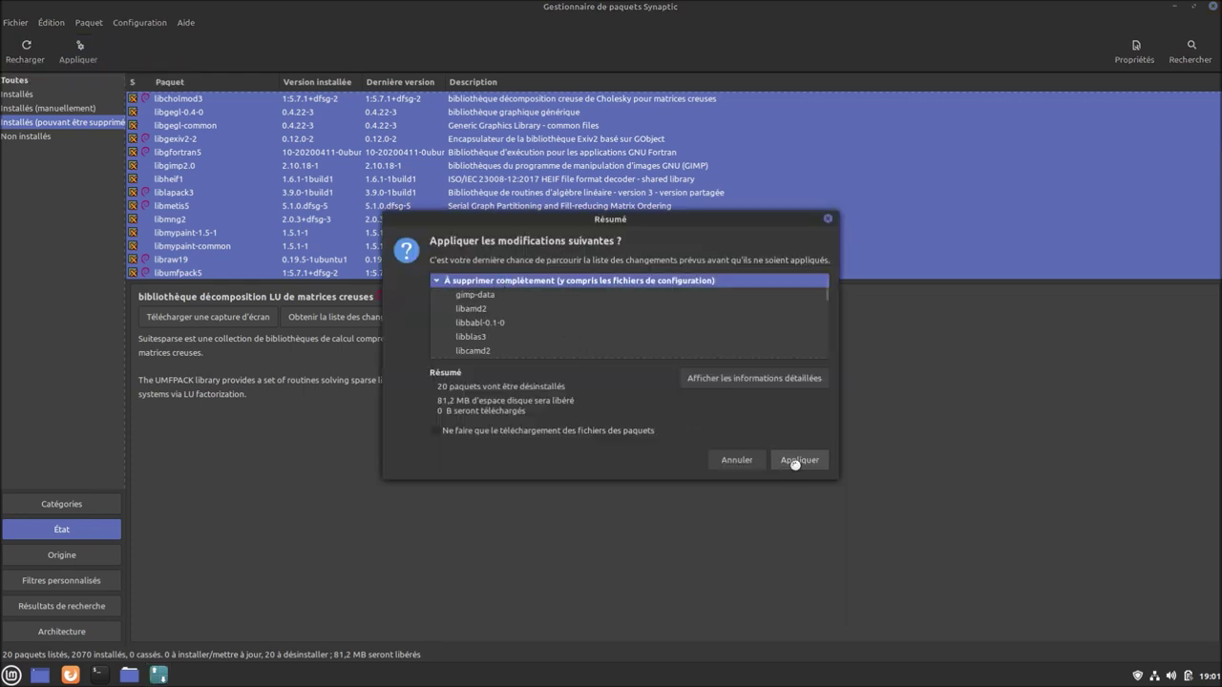
left_click(798, 461)
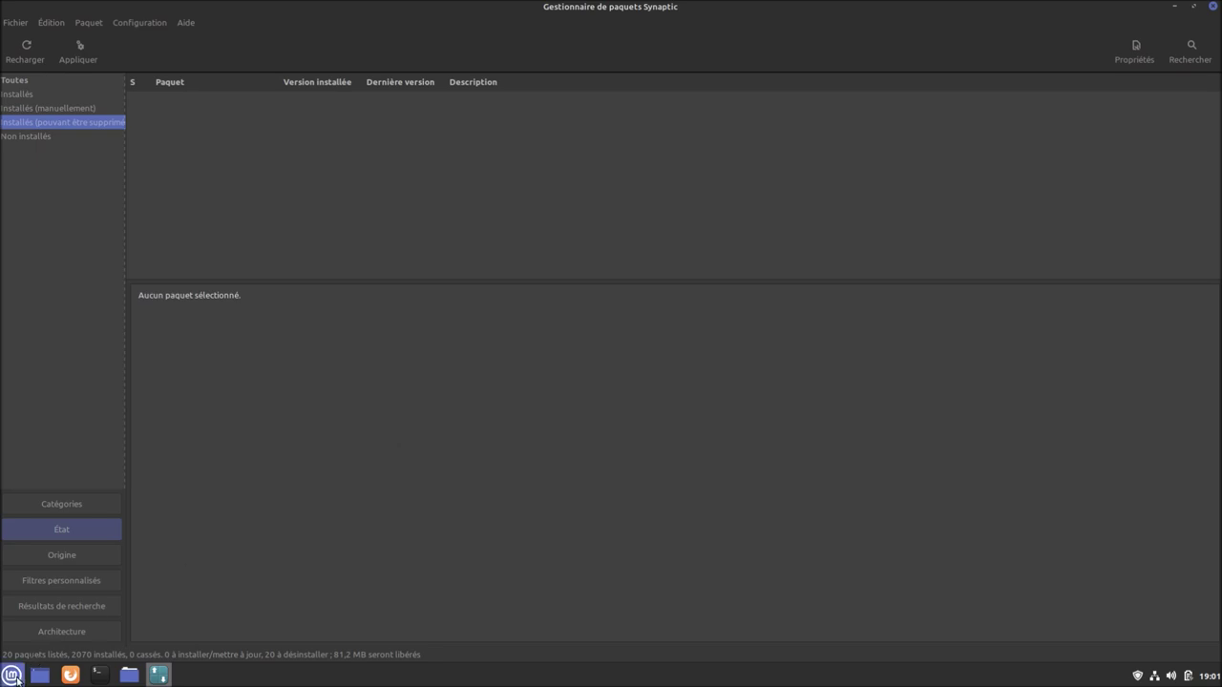
left_click(473, 382)
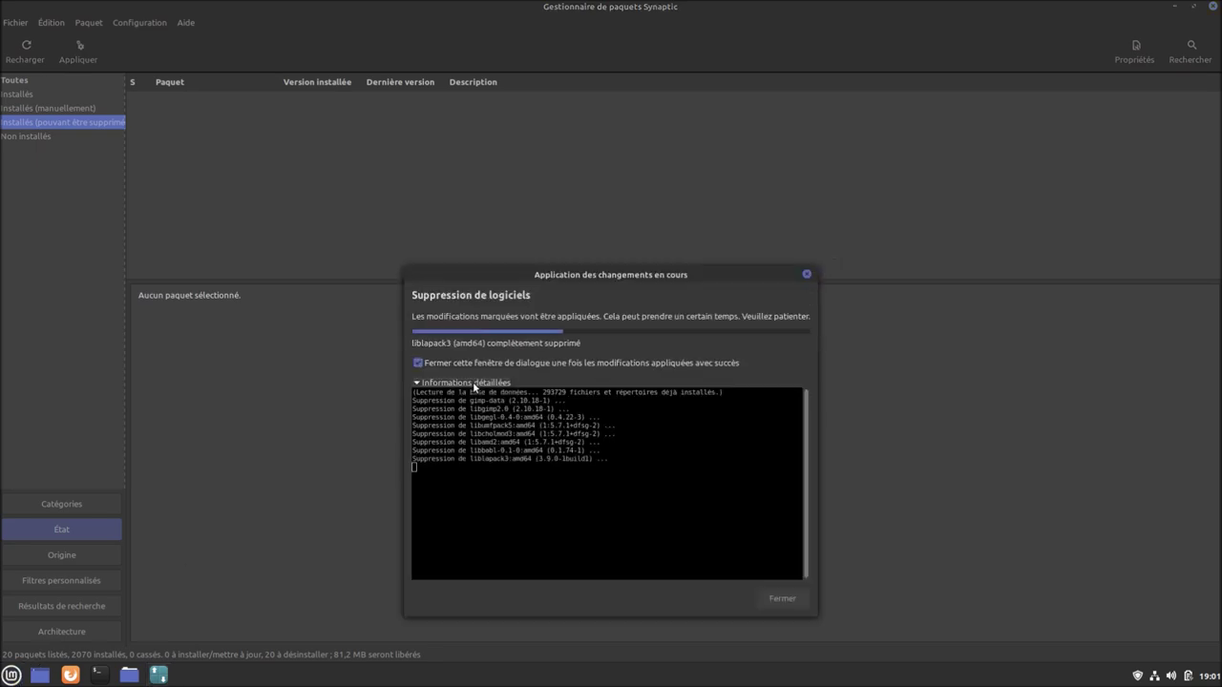
Uninstall Lecteur multimédia VLC from the Son et vidéo applications, authenticate with the account password, and close Synaptic so the removal can proceed
left_click(11, 675)
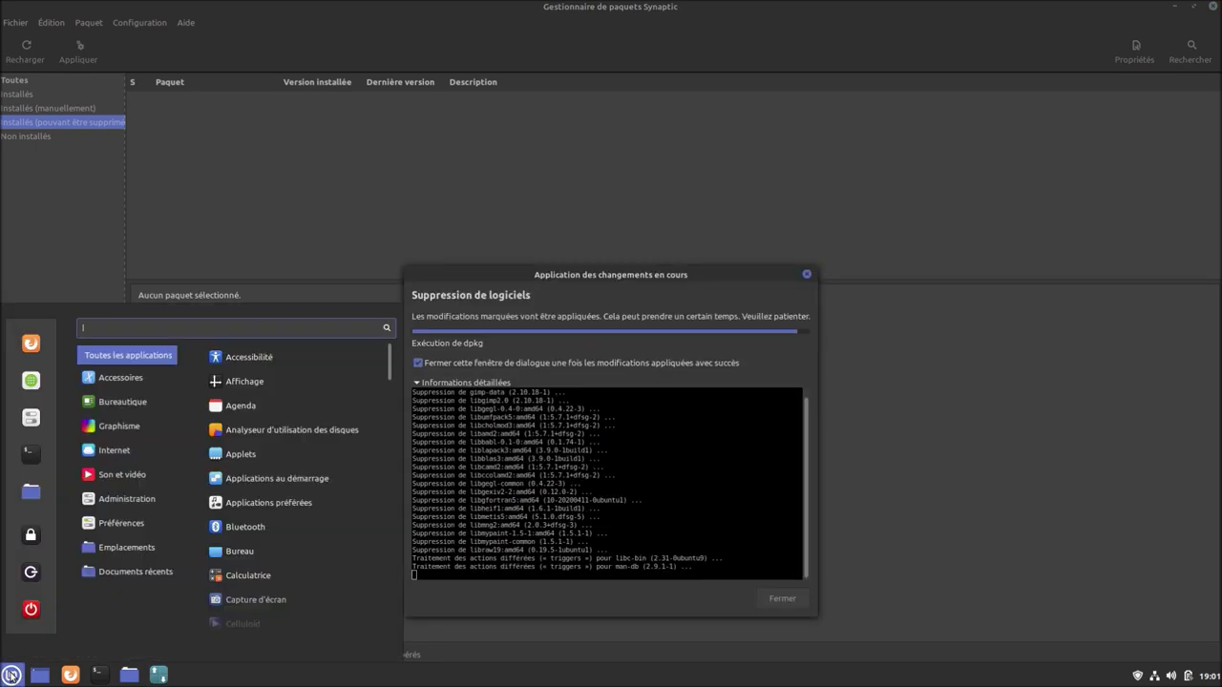
left_click(122, 475)
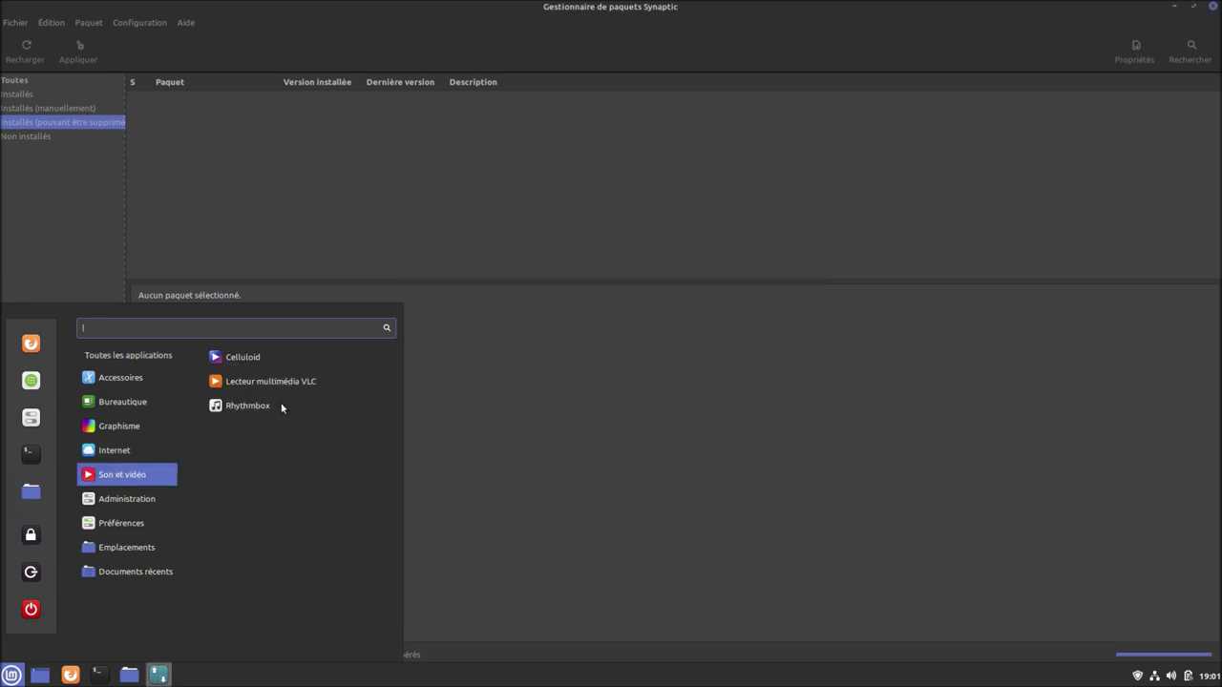
right_click(279, 382)
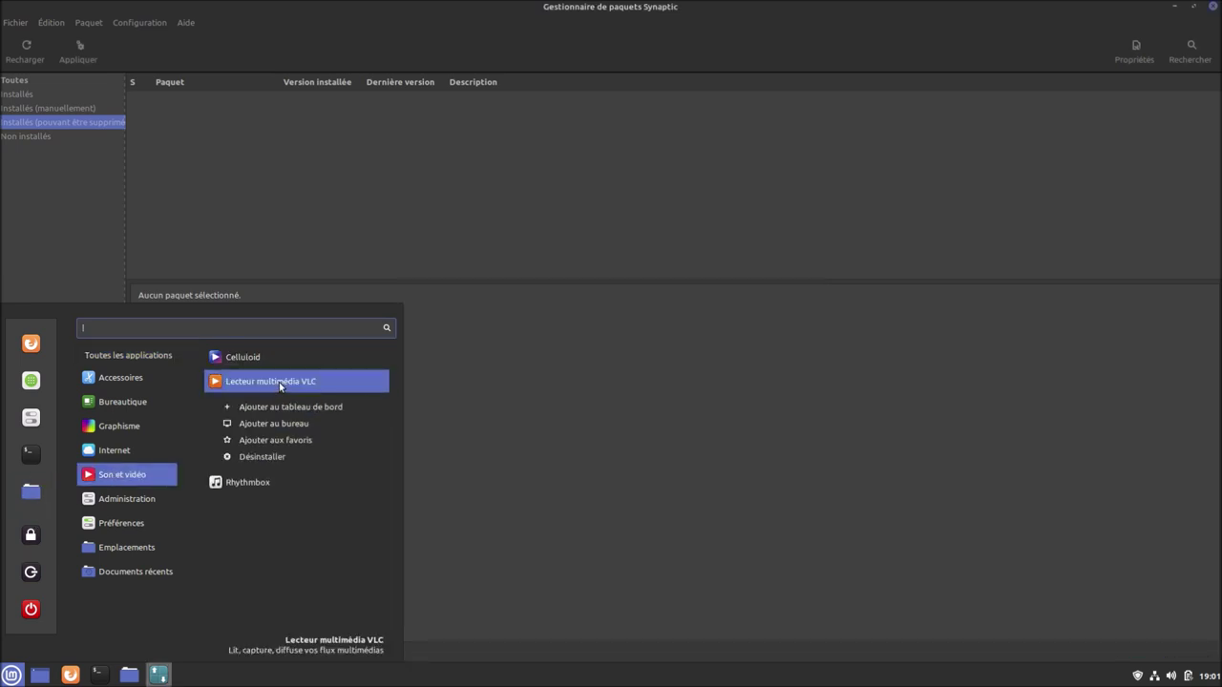
left_click(275, 459)
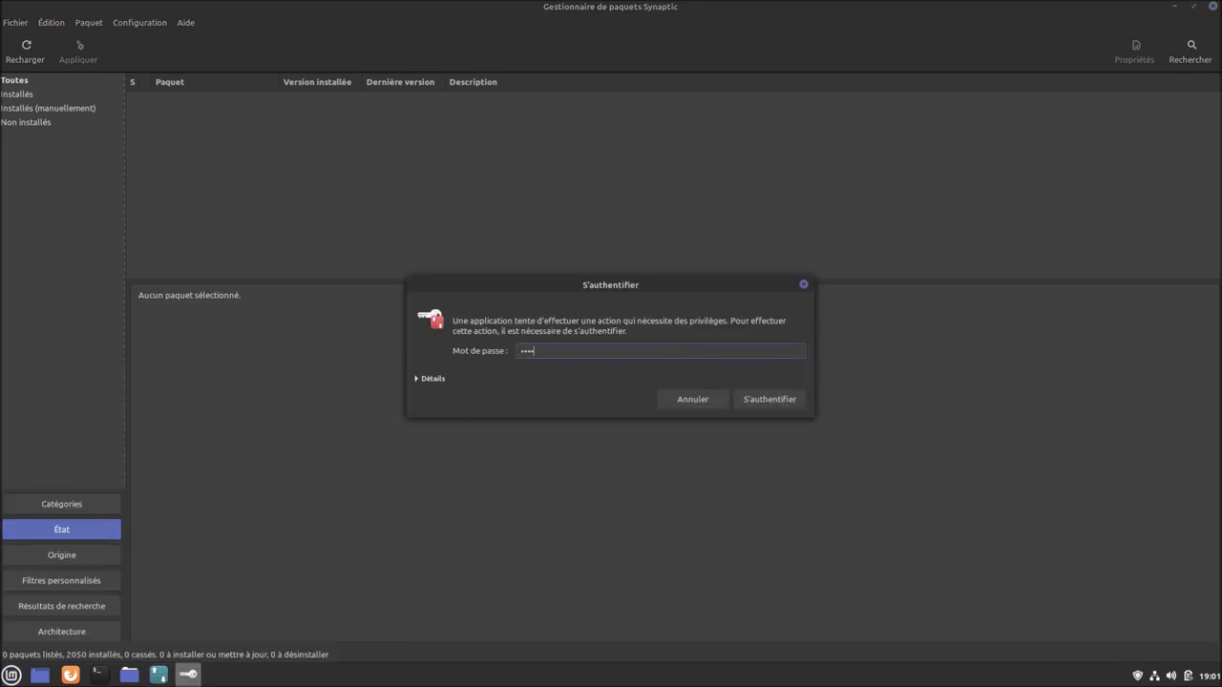
key("Return")
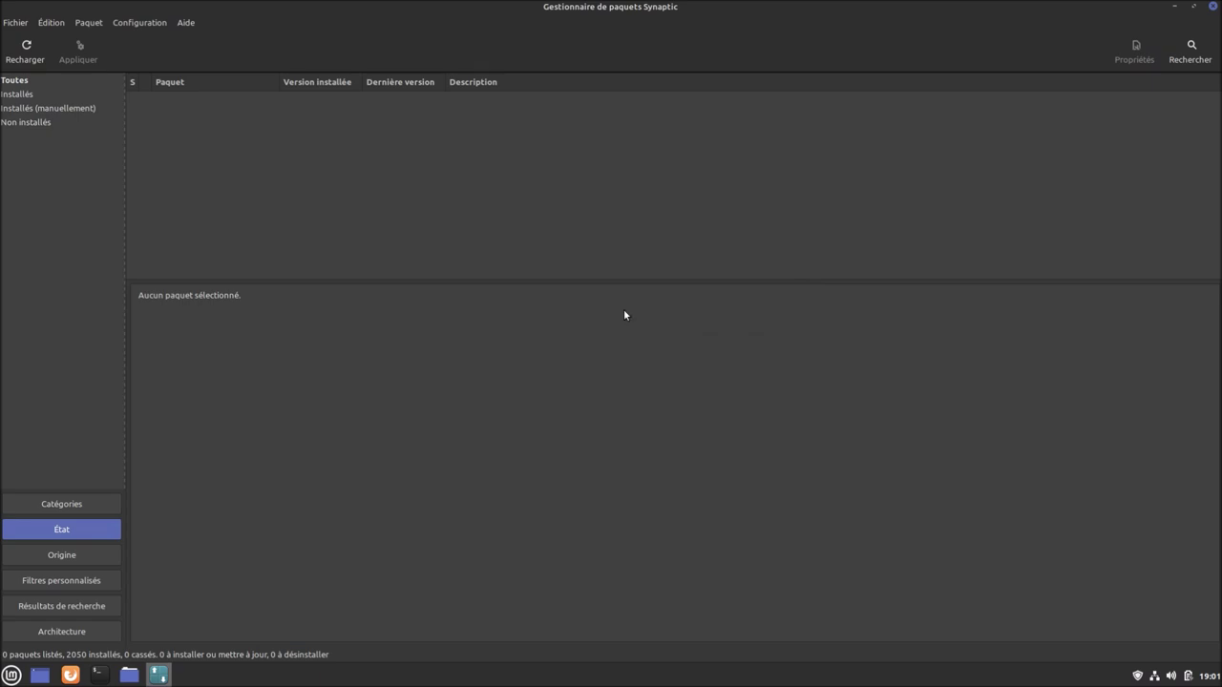
left_click(34, 57)
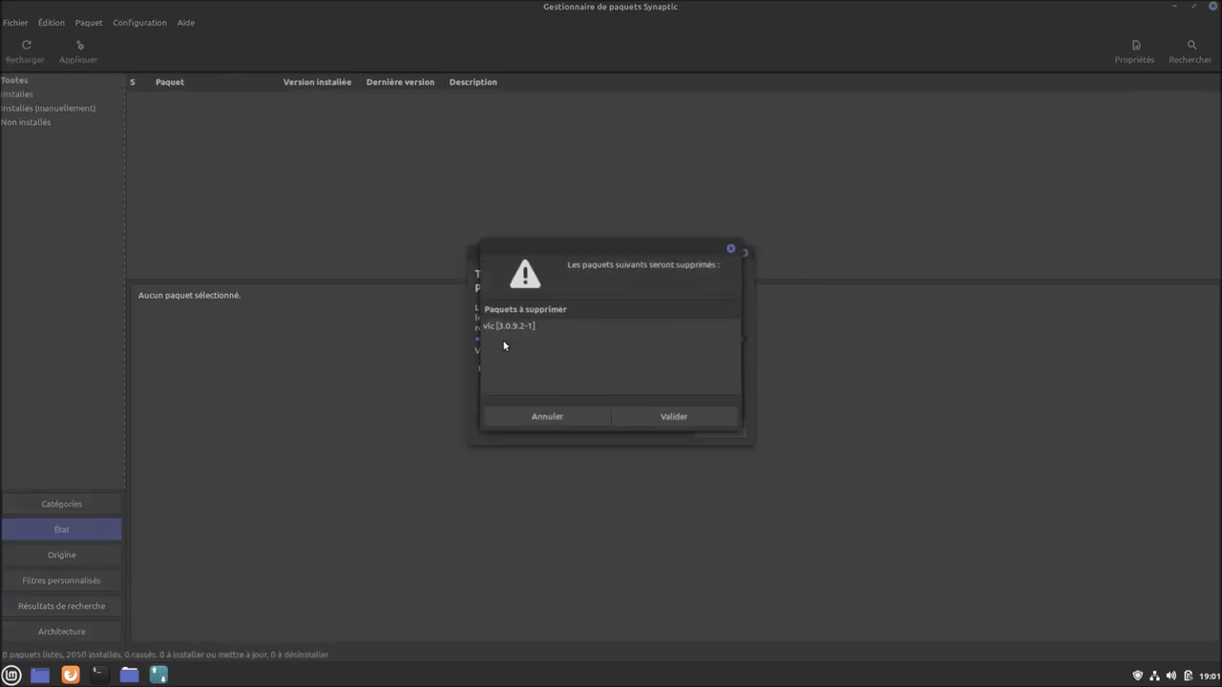
left_click(641, 414)
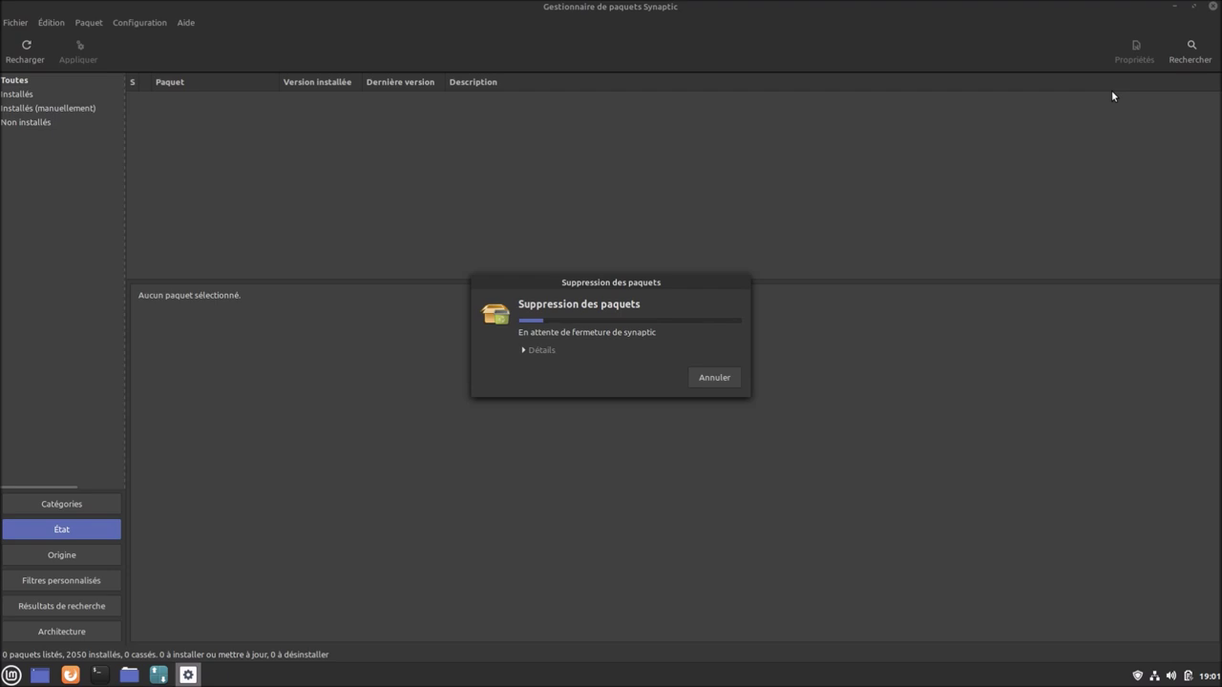
left_click(1215, 6)
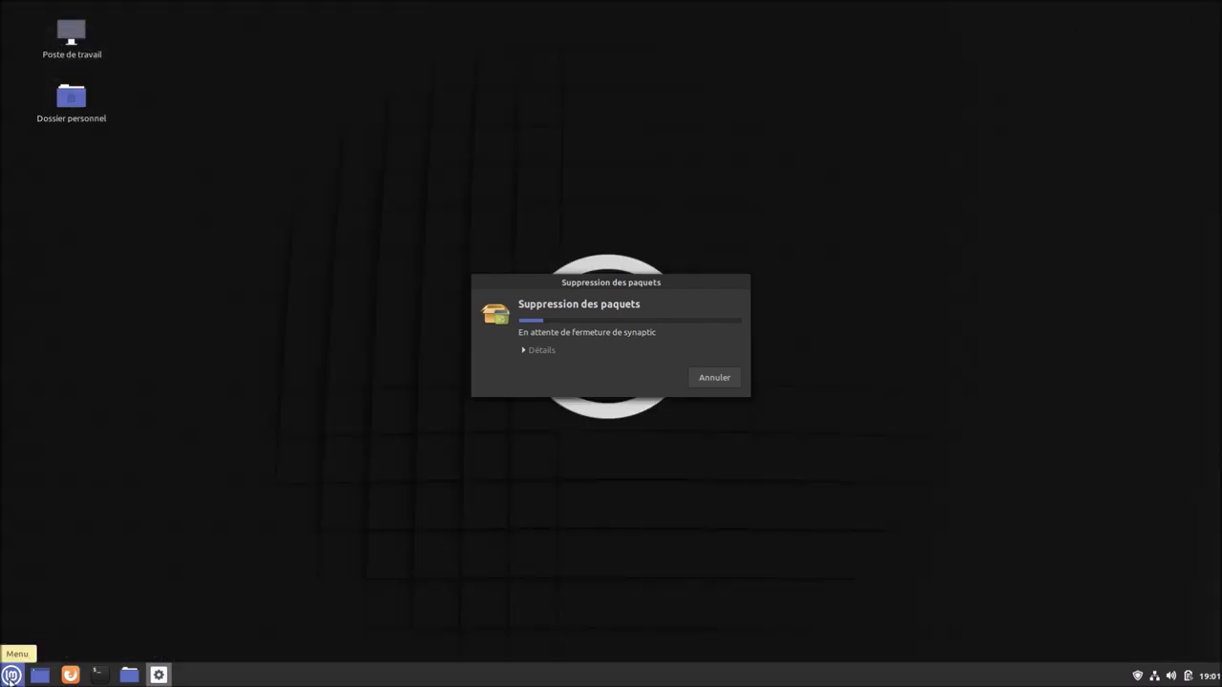
Search the applications for Synaptic and relaunch the package manager, authenticating with the account password
left_click(11, 674)
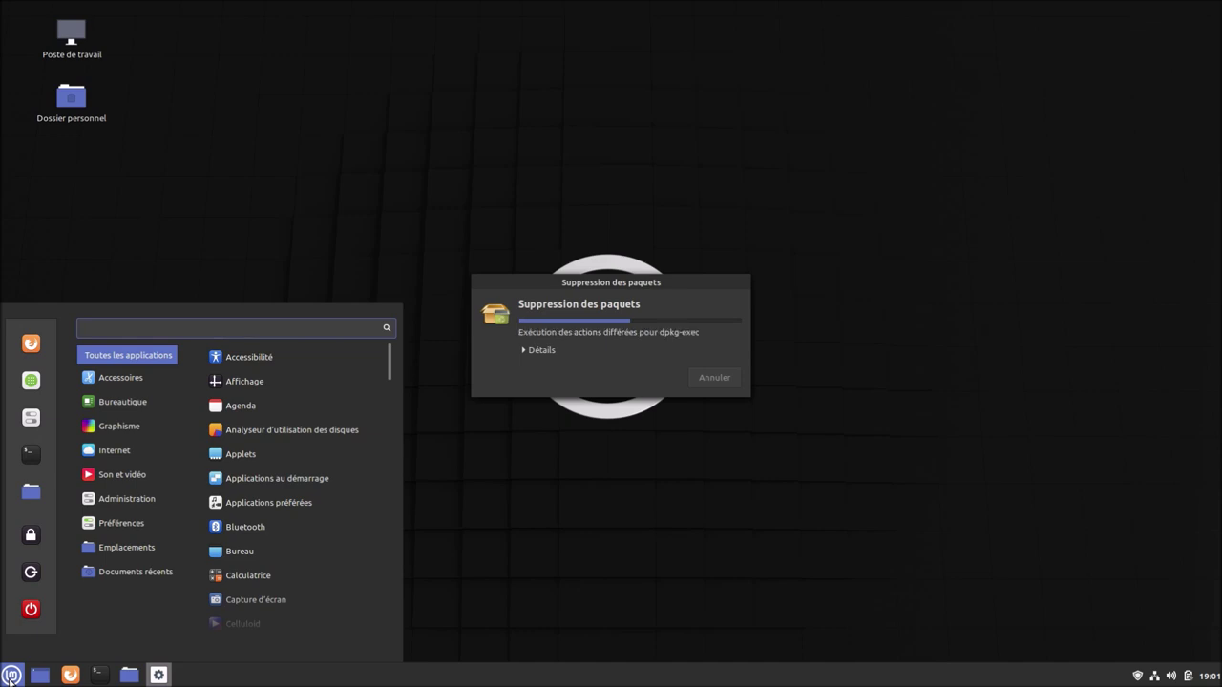
type("synl")
key("BackSpace")
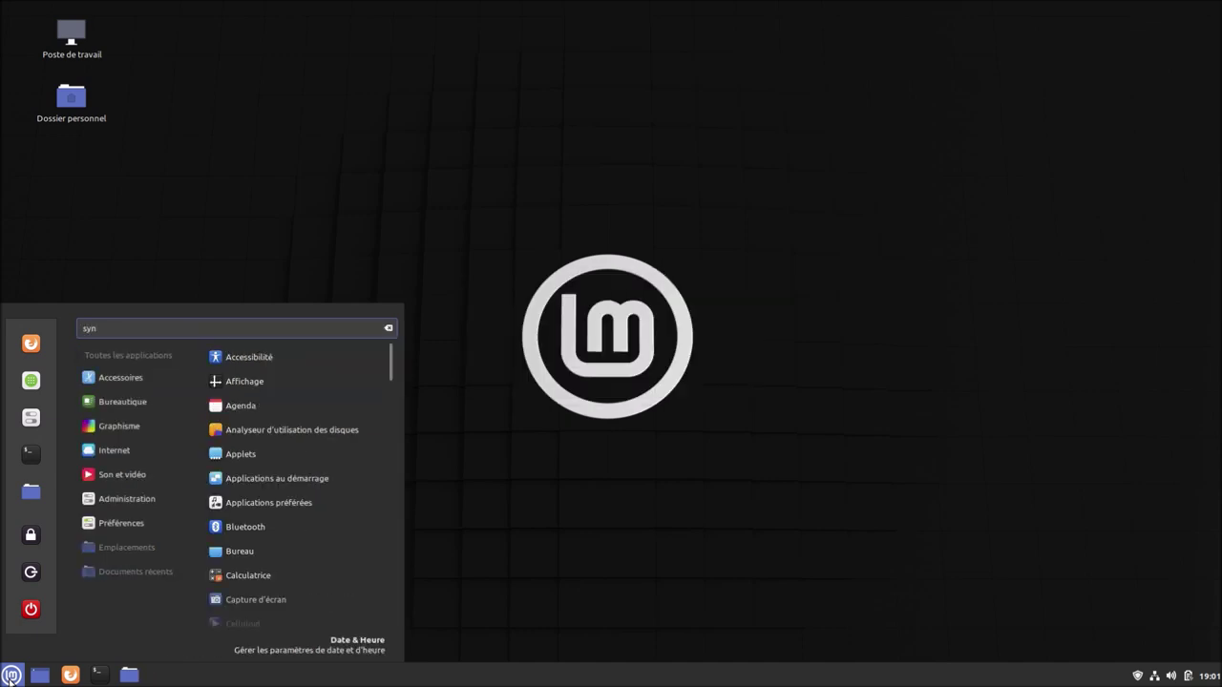
type("a")
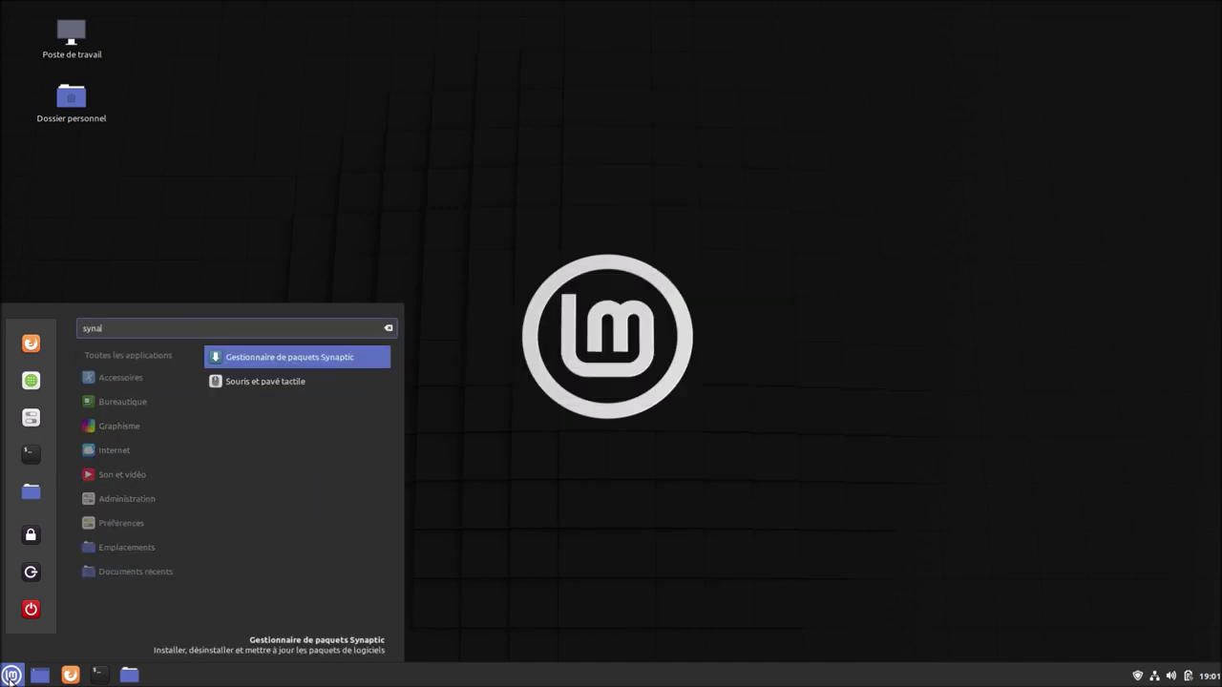
key("Return")
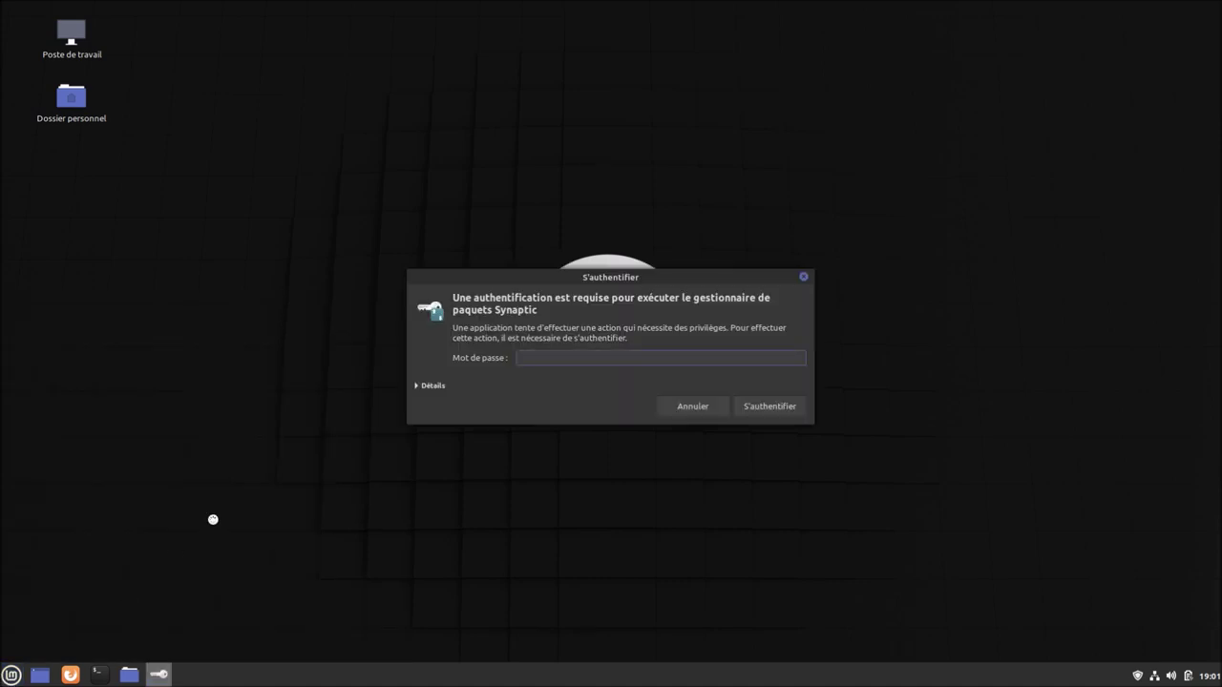
key("Return")
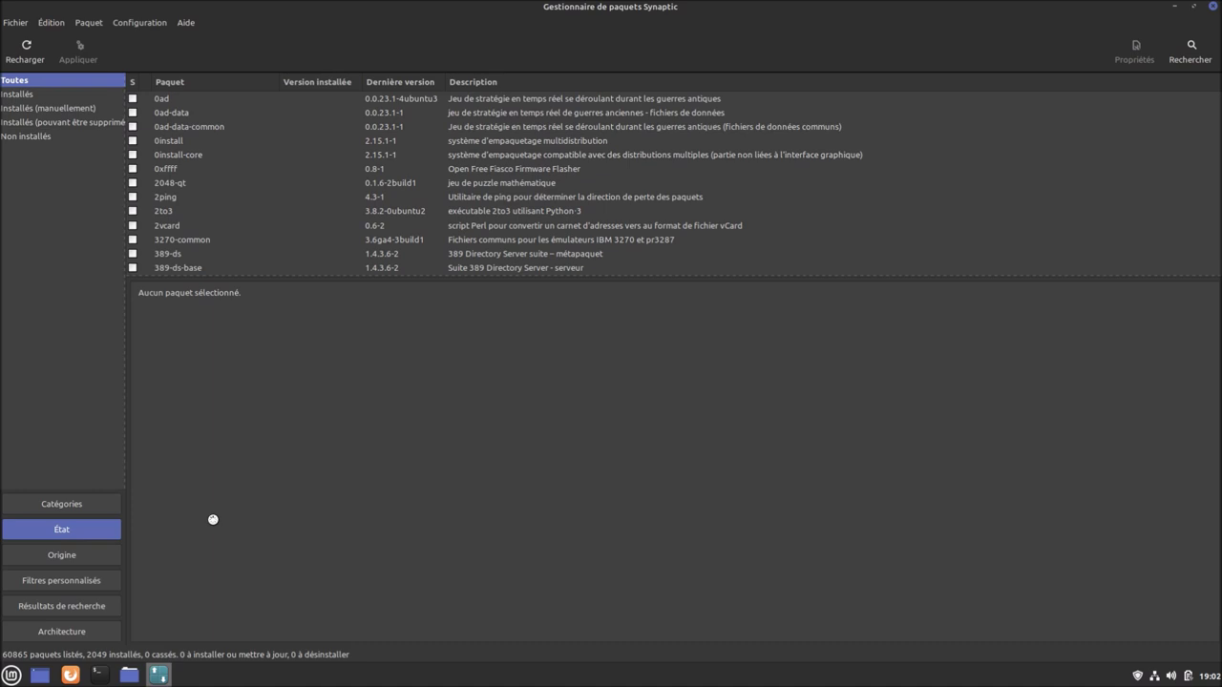
Filter the packages to the installed ones that can be removed and examine the leftover VLC packages, including vlc-l10n
left_click(93, 125)
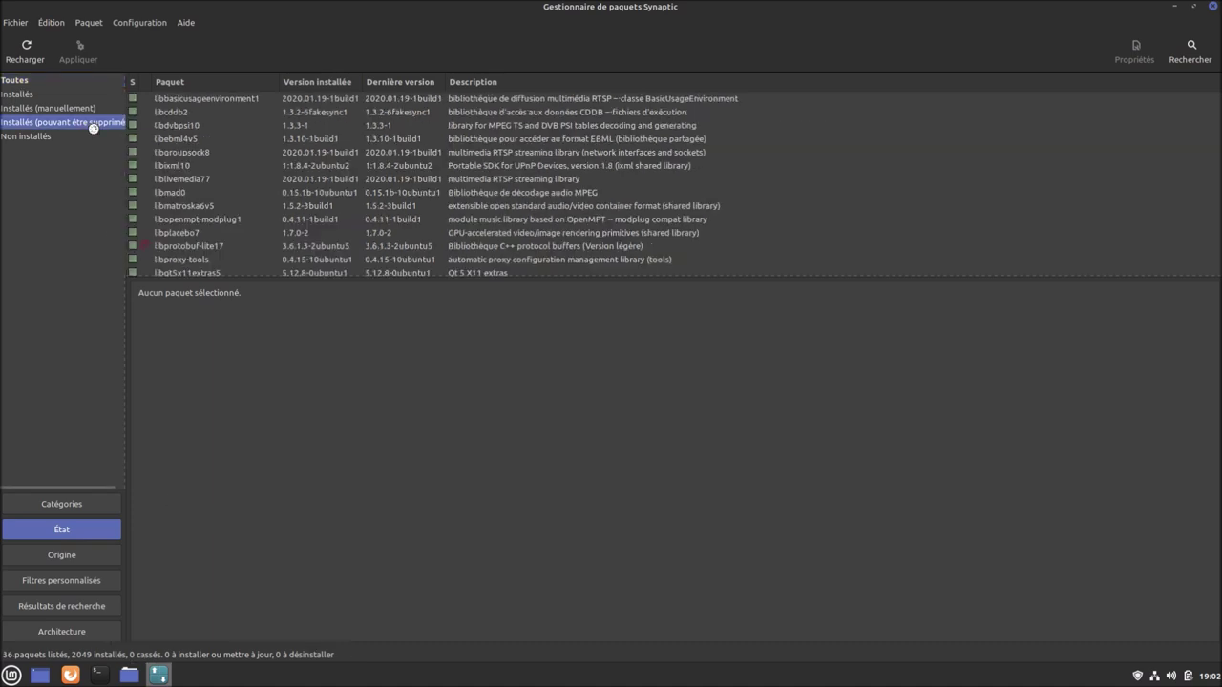
scroll(207, 163, "down", 5)
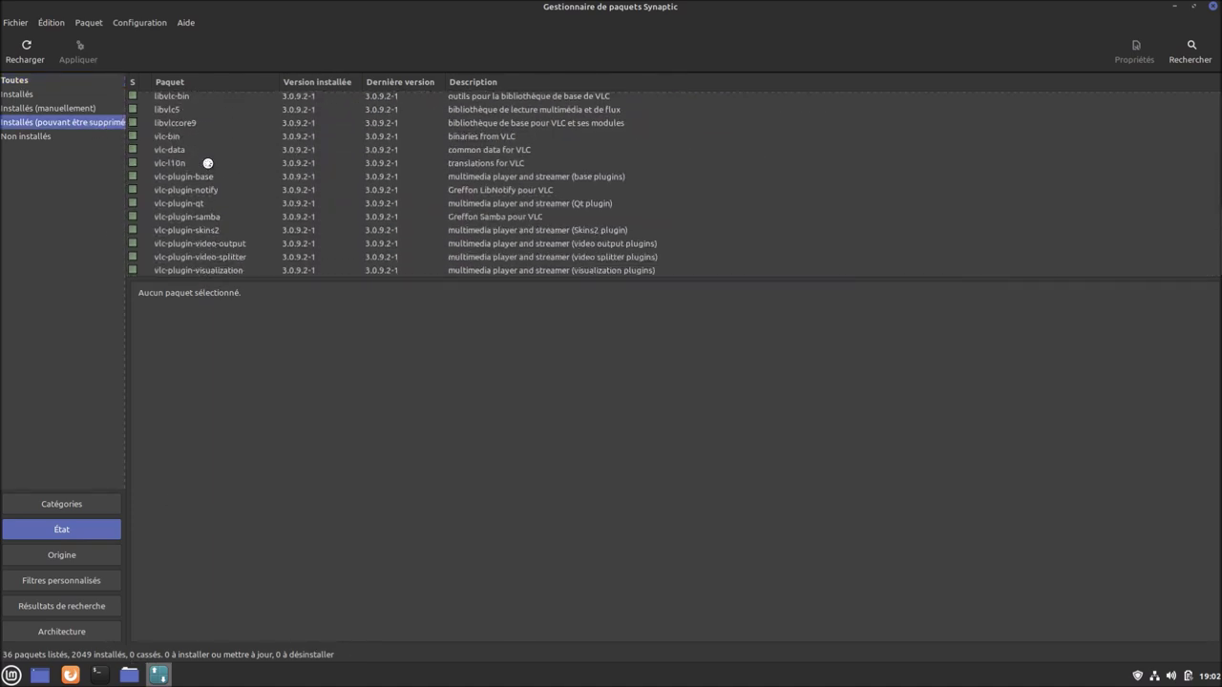
left_click(182, 164)
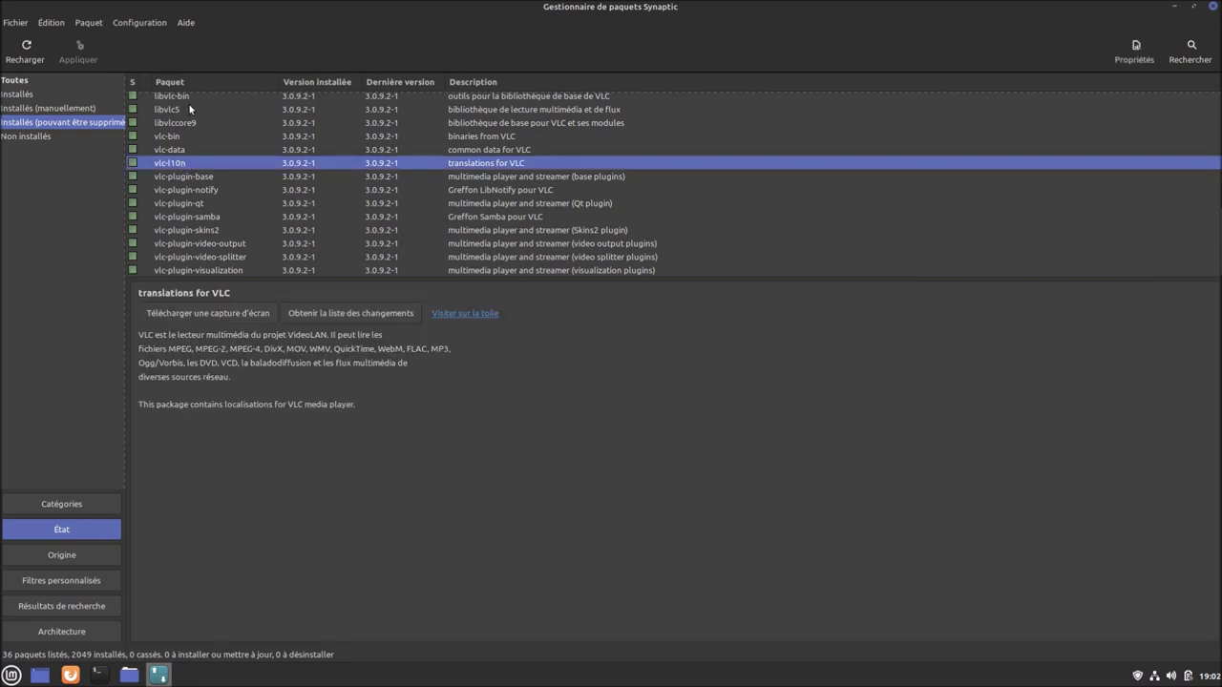
scroll(263, 216, "up", 5)
scroll(261, 221, "up", 1)
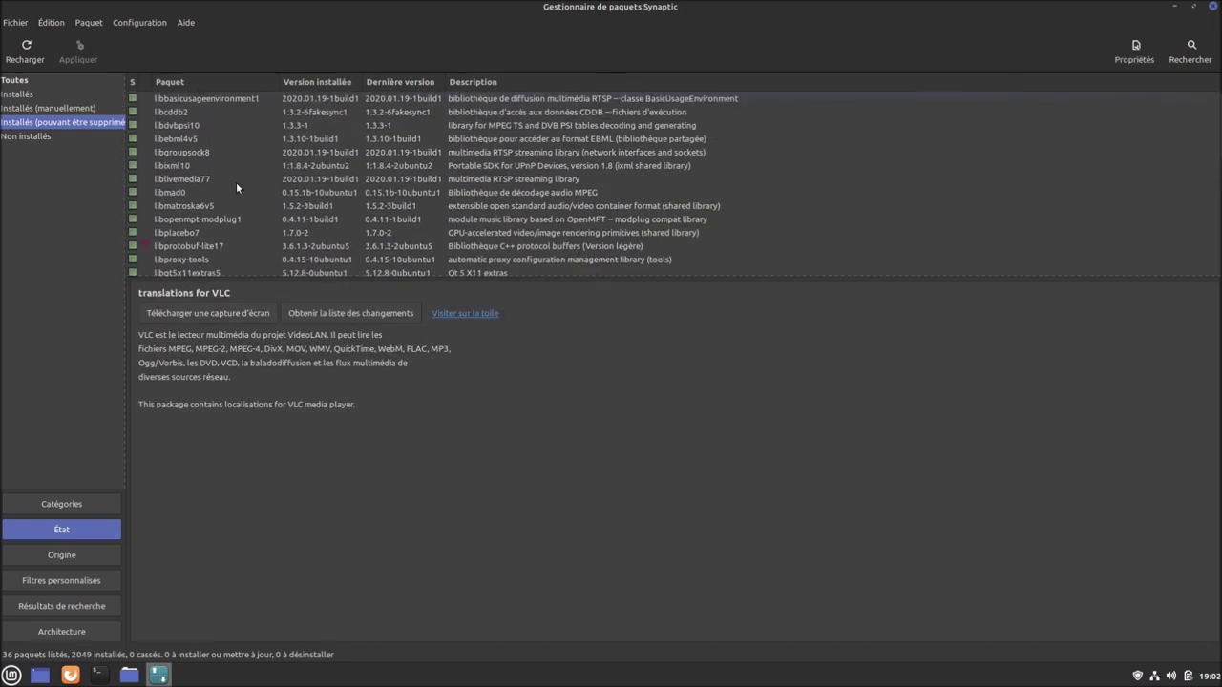
Mark all the listed removable packages, starting from libbasicusageenvironment1, for complete removal (suppression complète), and quit Synaptic discarding the changes
left_click(231, 99)
key("shift+Down")
key("shift+Down")
key("shift+Down")
key("shift+Down")
key("shift+Down")
key("shift+Down")
key("shift+Down")
key("shift+Down")
key("shift+Down")
key("shift+Down")
key("shift+Down")
key("shift+Down")
key("shift+Down")
key("shift+Down")
key("shift+Down")
key("shift+Down")
key("shift+Down")
key("shift+Down")
key("shift+Down")
key("shift+Down")
key("shift+Down")
key("shift+Down")
key("shift+Down")
key("shift+Down")
key("shift+Down")
key("shift+Down")
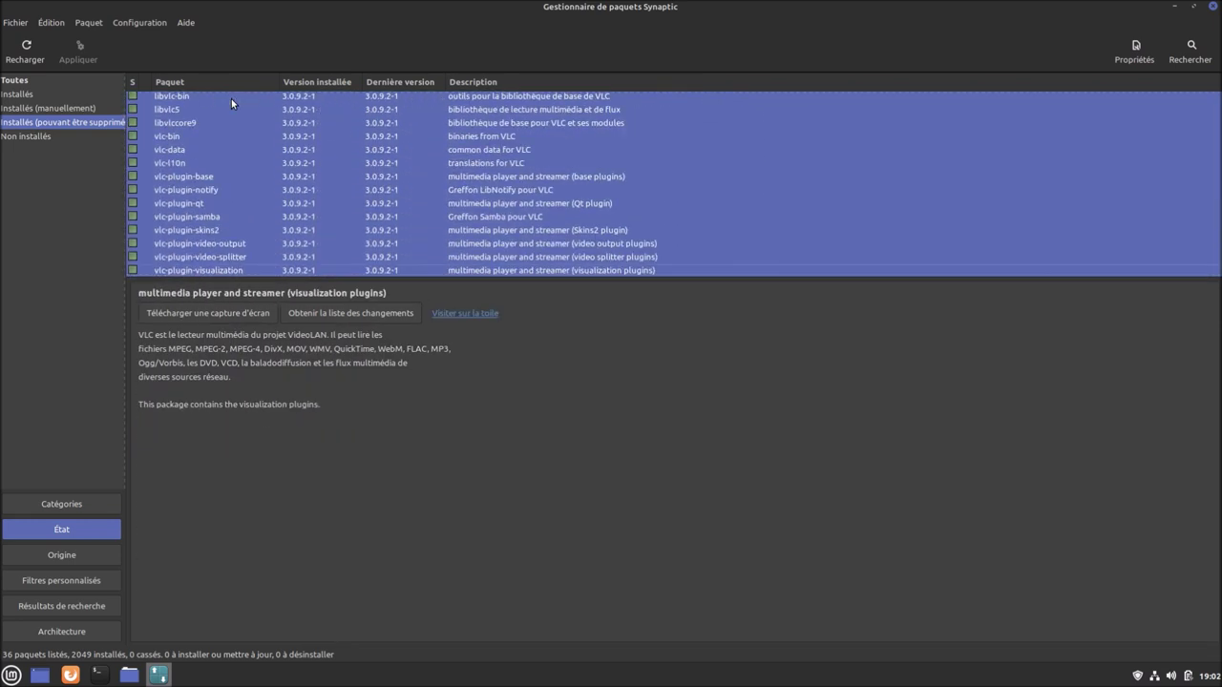
right_click(302, 167)
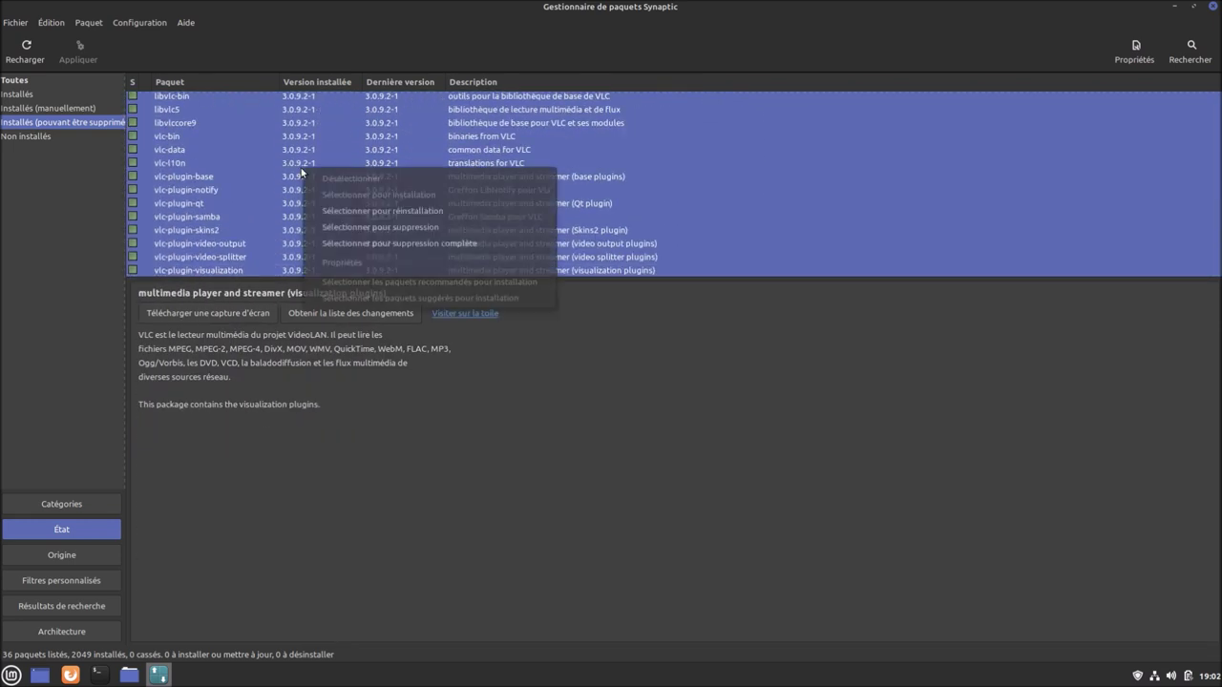
left_click(361, 246)
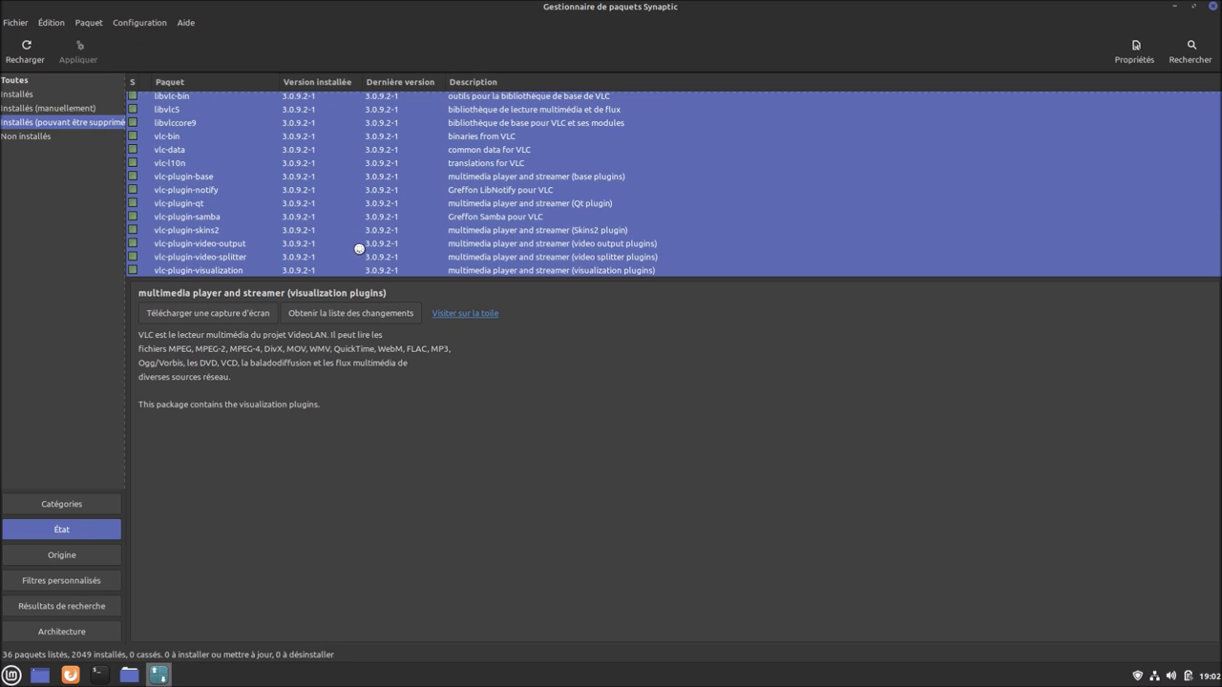
left_click(1212, 8)
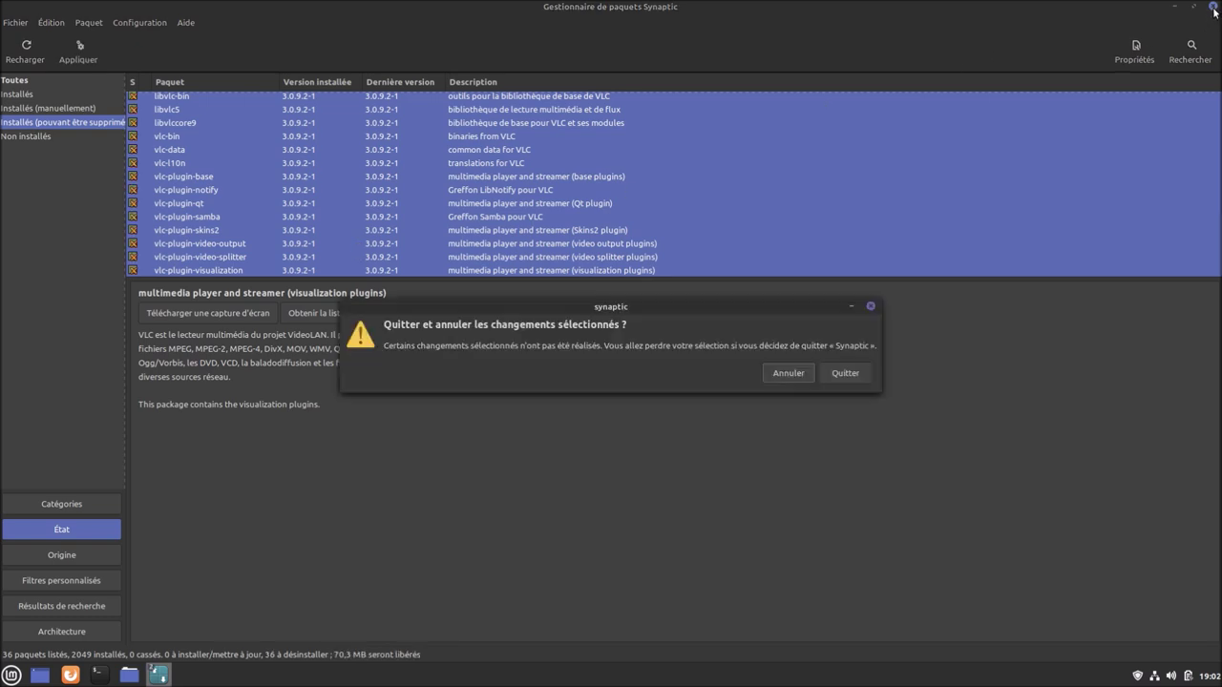
left_click(833, 374)
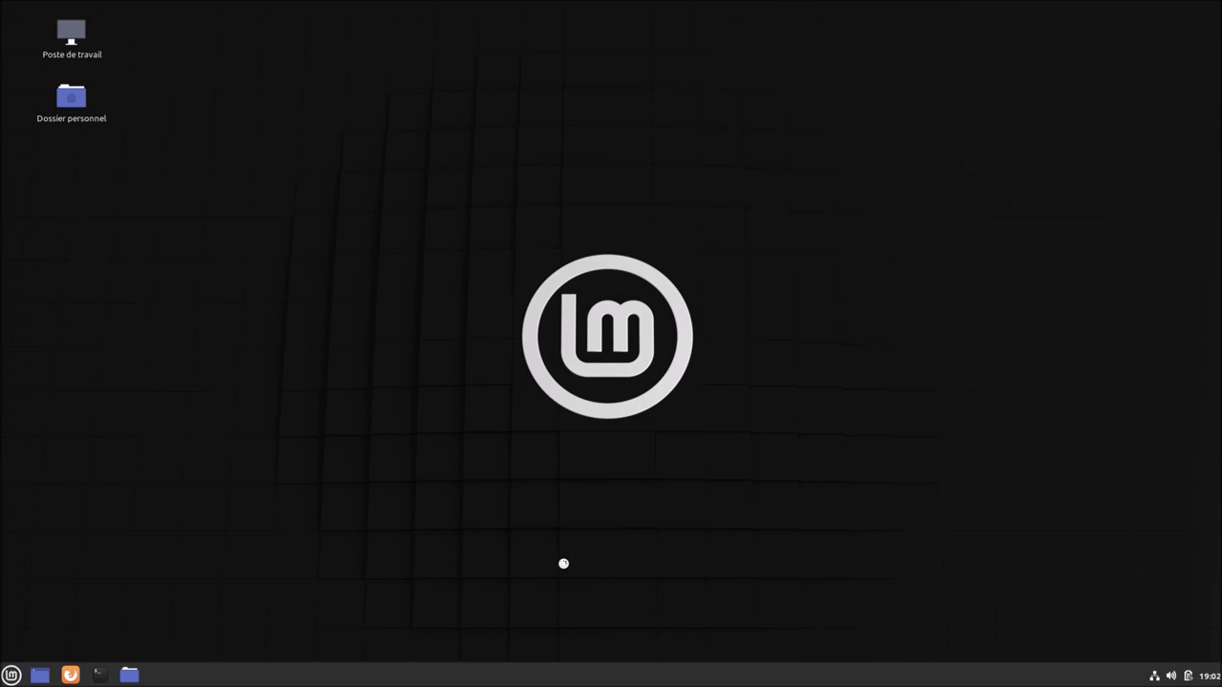
Remove the leftover packages from a terminal with sudo apt autoremove, authenticating with the account password
type("sudo apt autoremove")
key("Return")
type("*******")
key("Return")
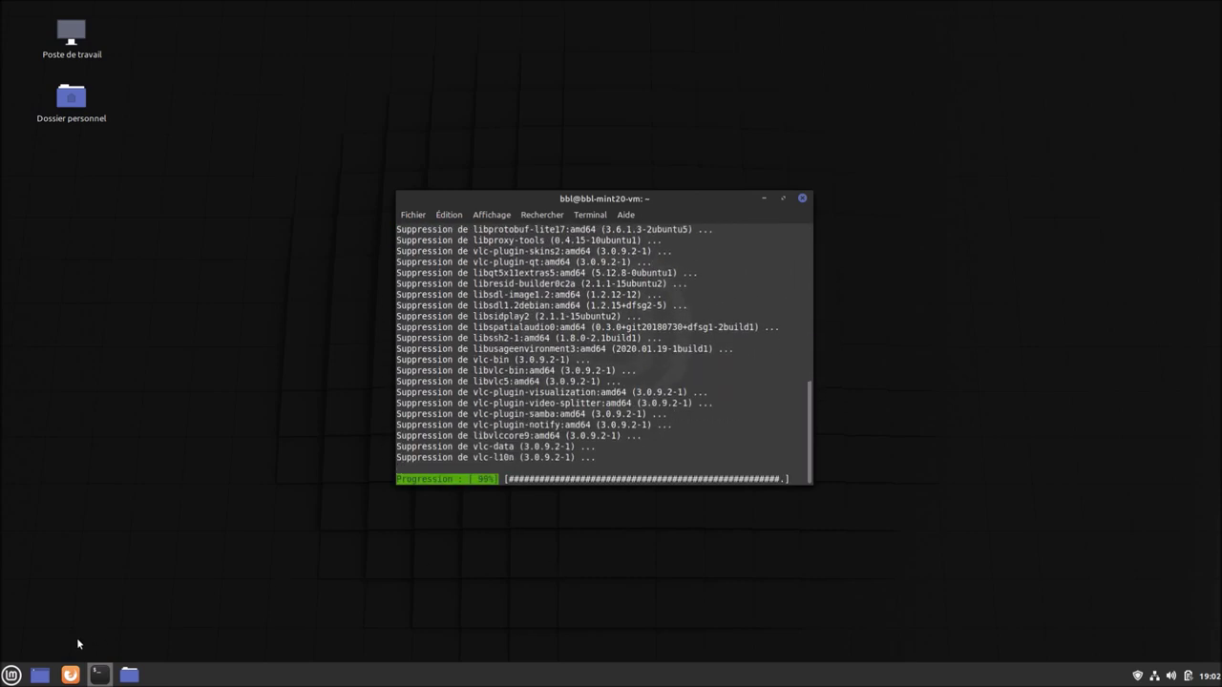
Look through the applications in the Son et vidéo, Internet and Administration categories
left_click(12, 676)
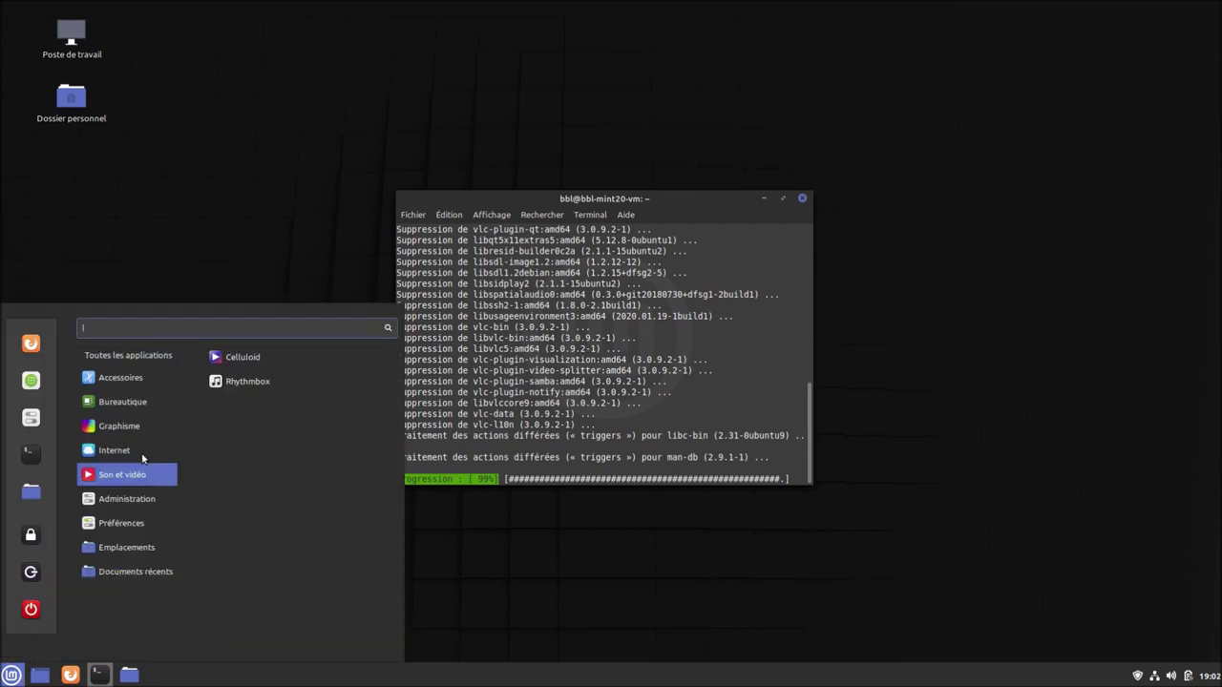
mouse_move(145, 456)
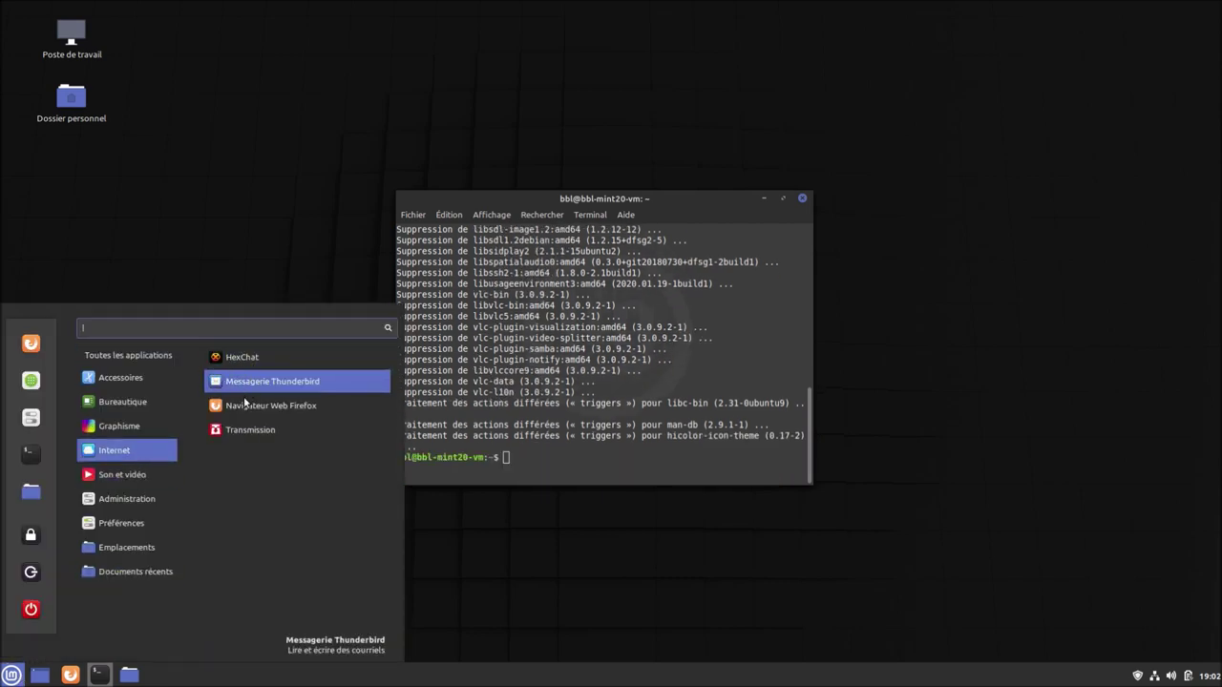
mouse_move(140, 485)
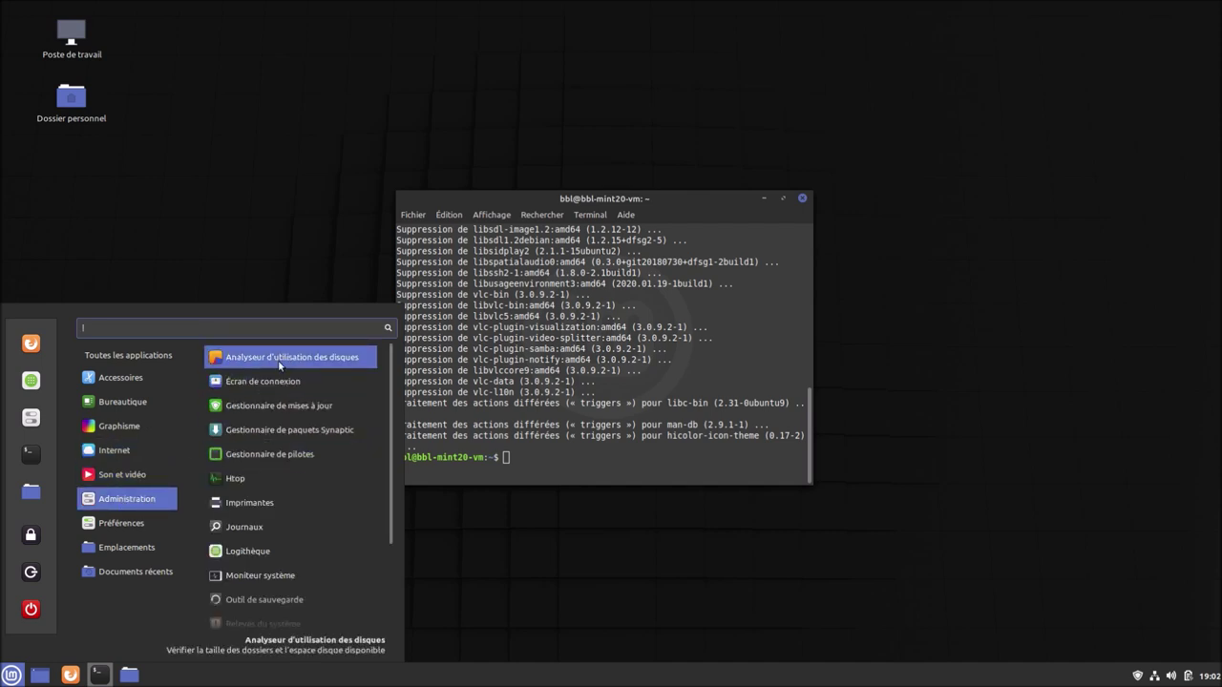
scroll(273, 476, "down", 2)
scroll(273, 477, "down", 2)
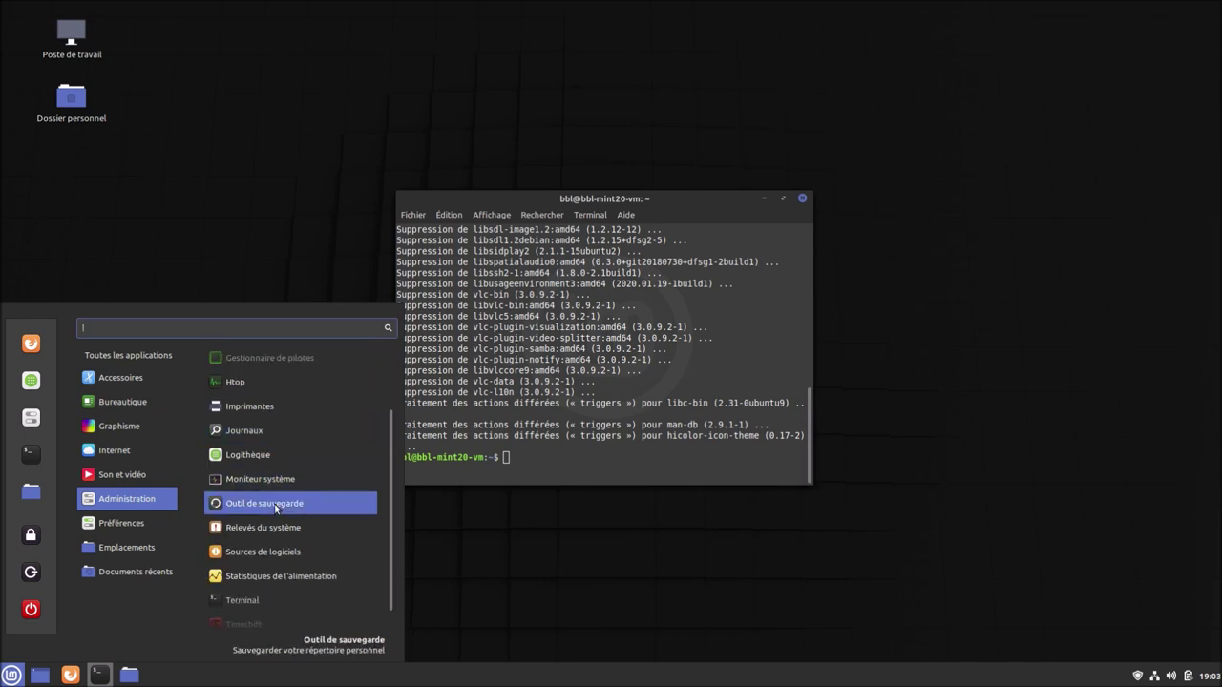
Launch Moniteur système to view its Ressources page, and close it along with the terminal
left_click(278, 479)
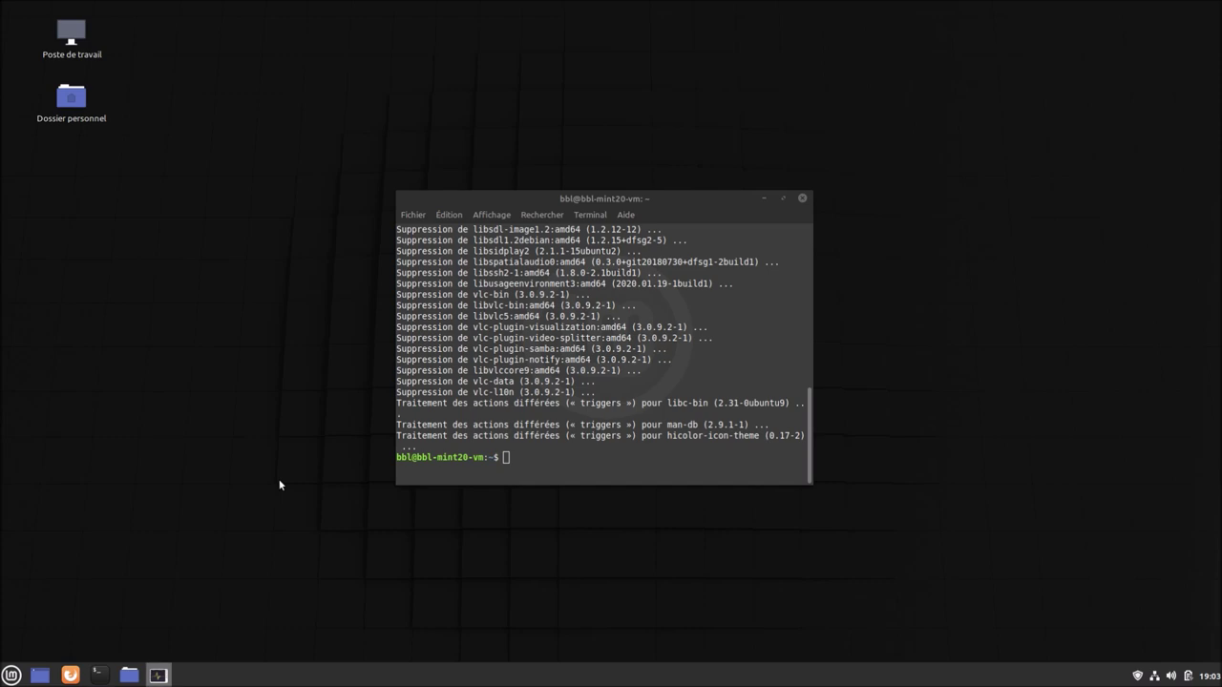
left_click(221, 60)
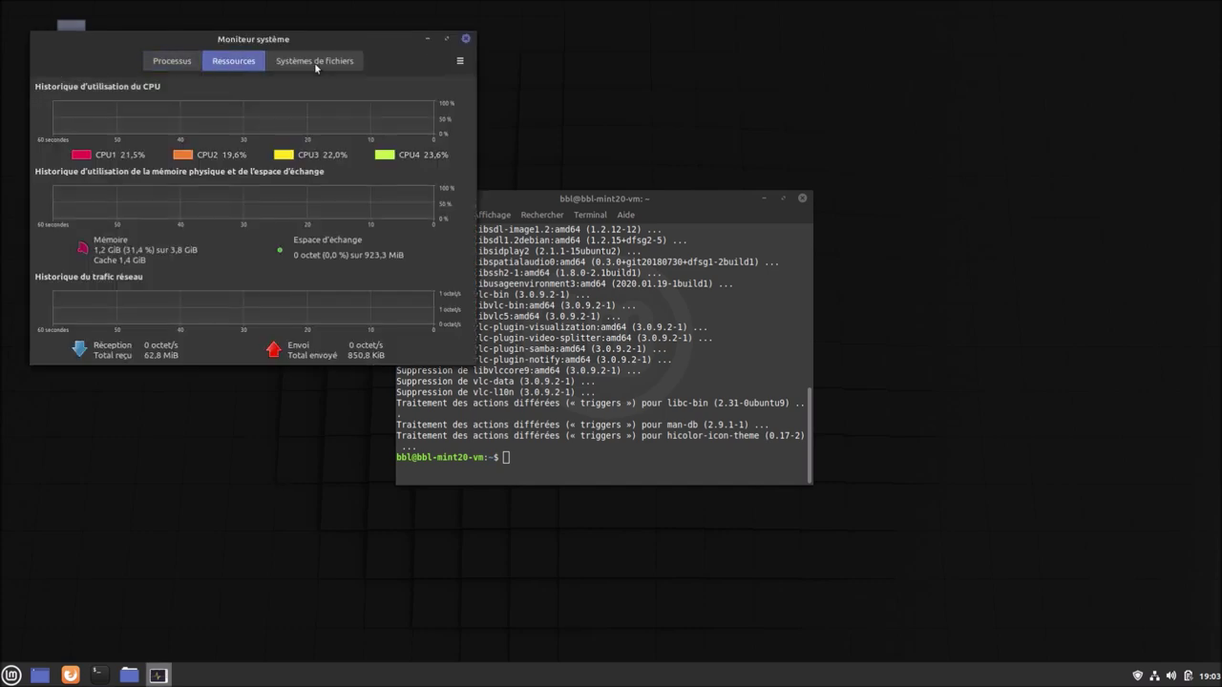
left_click(465, 40)
left_click(802, 198)
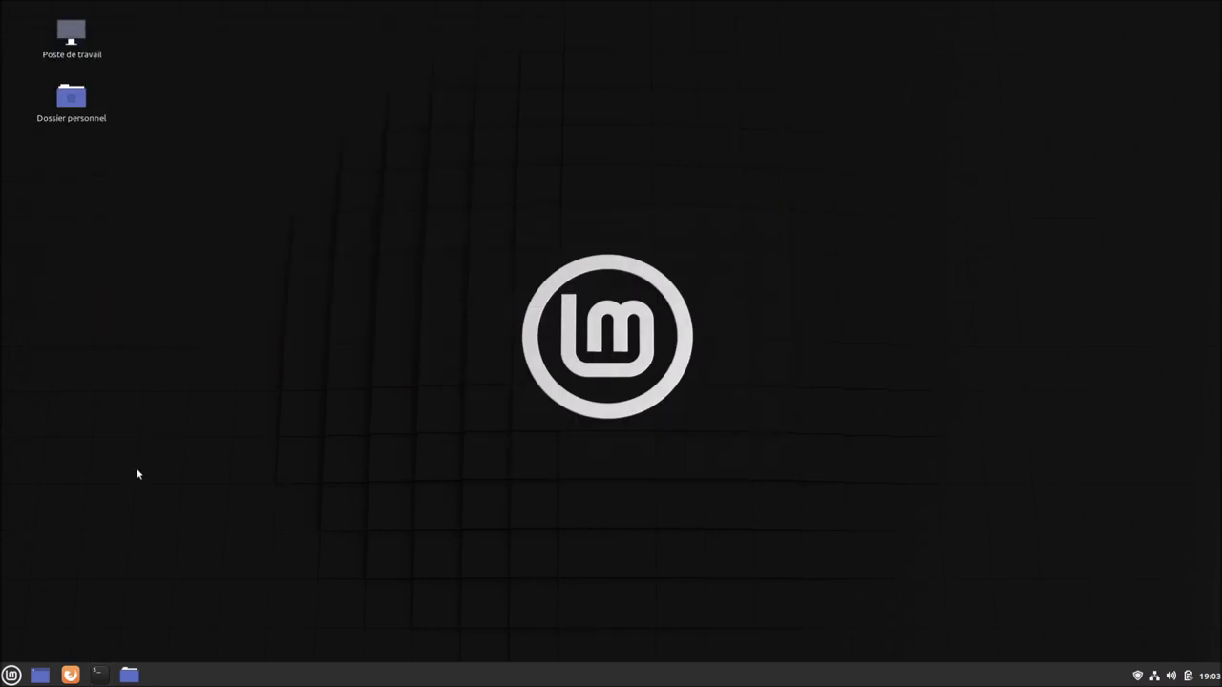
Look through the configuration tools in the Préférences category of the applications
left_click(10, 676)
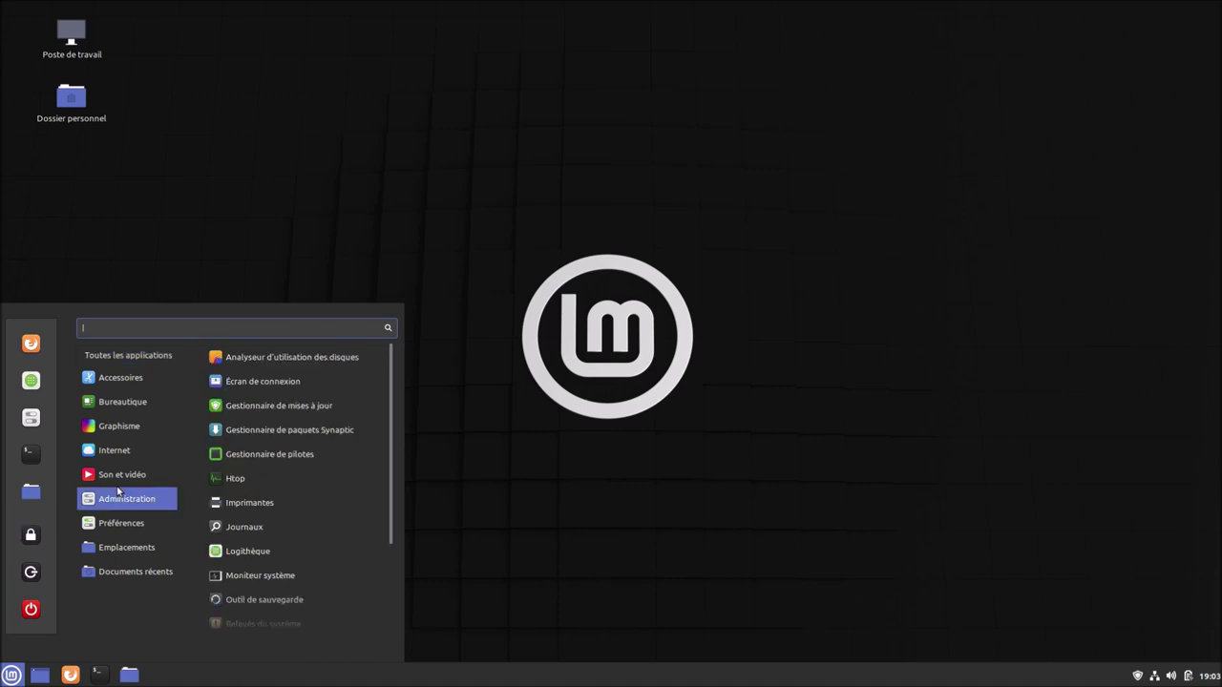
mouse_move(122, 521)
scroll(304, 444, "down", 5)
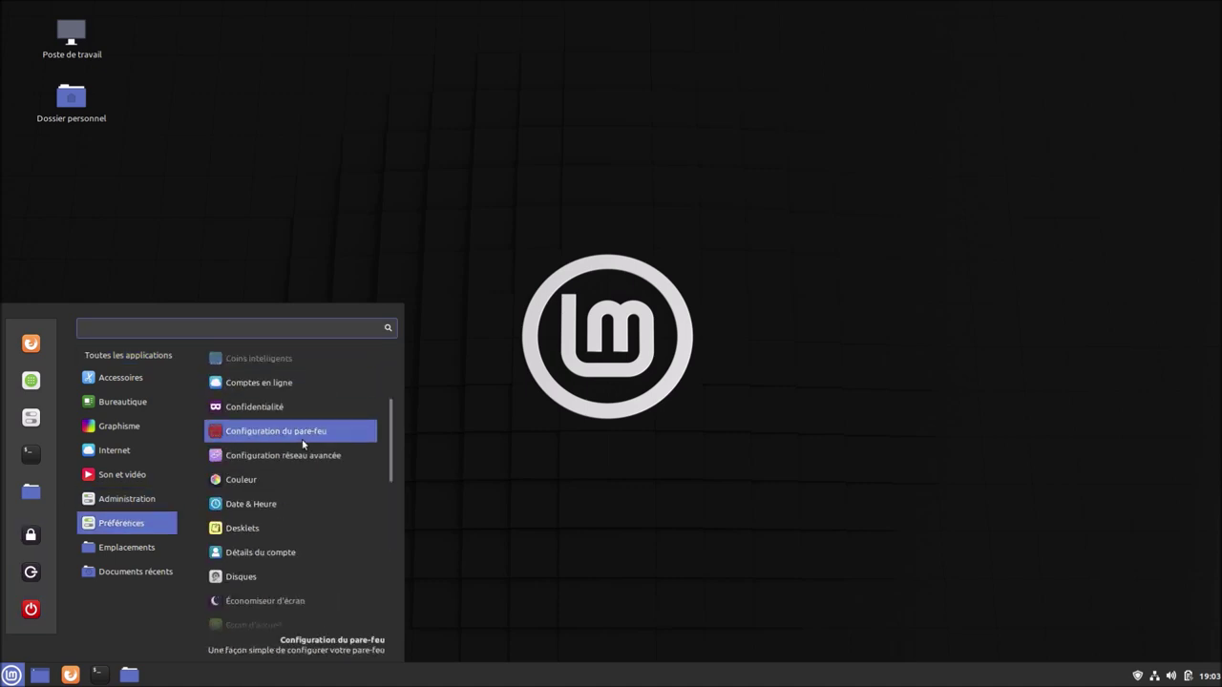
scroll(305, 446, "down", 3)
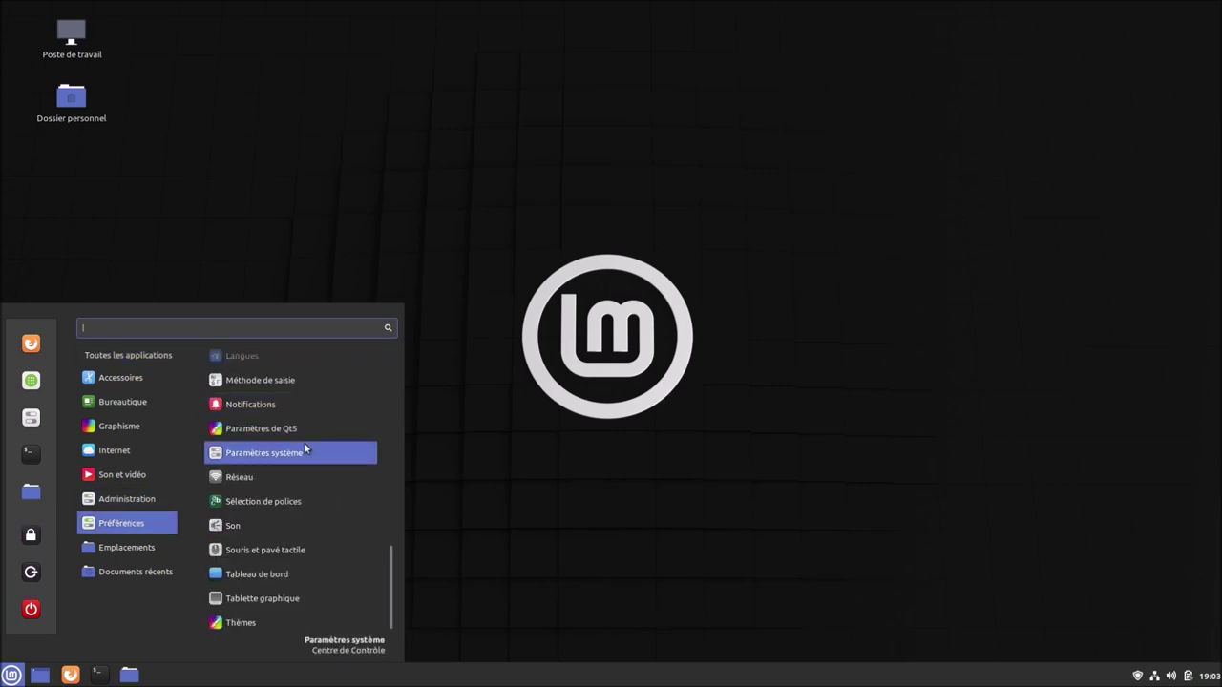
left_click(511, 430)
Open the Menu applet's configuration, look through the Linux Mint icons without choosing one, and close the settings
right_click(11, 675)
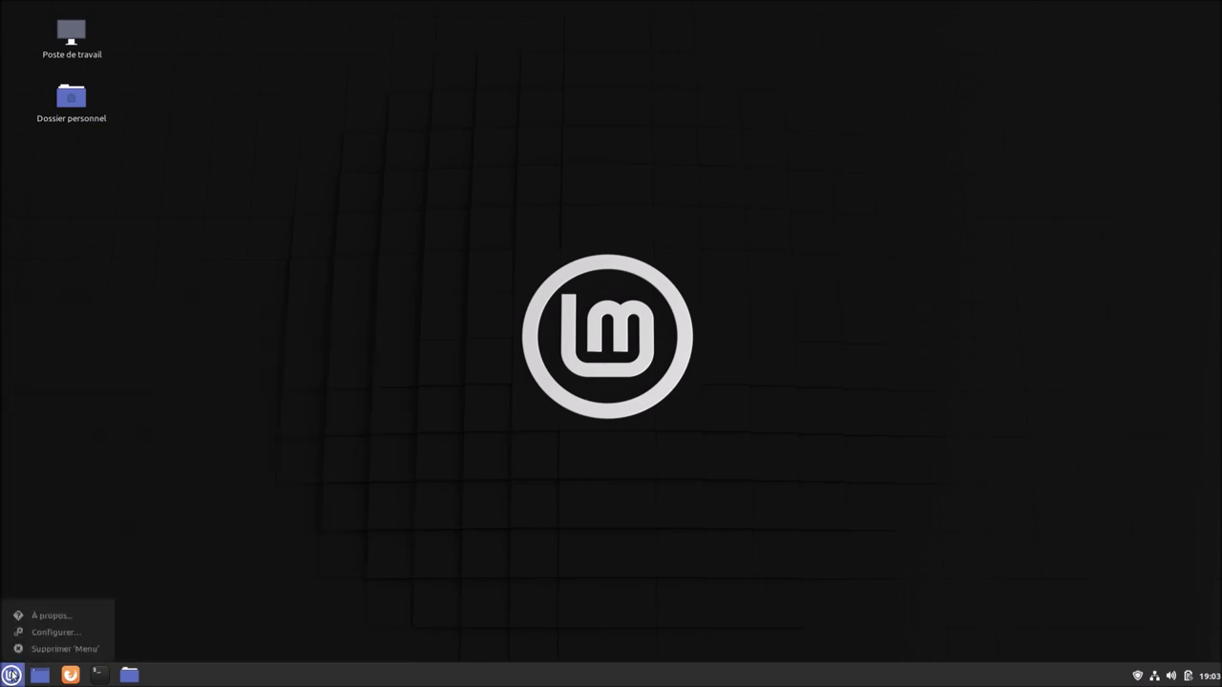
left_click(58, 630)
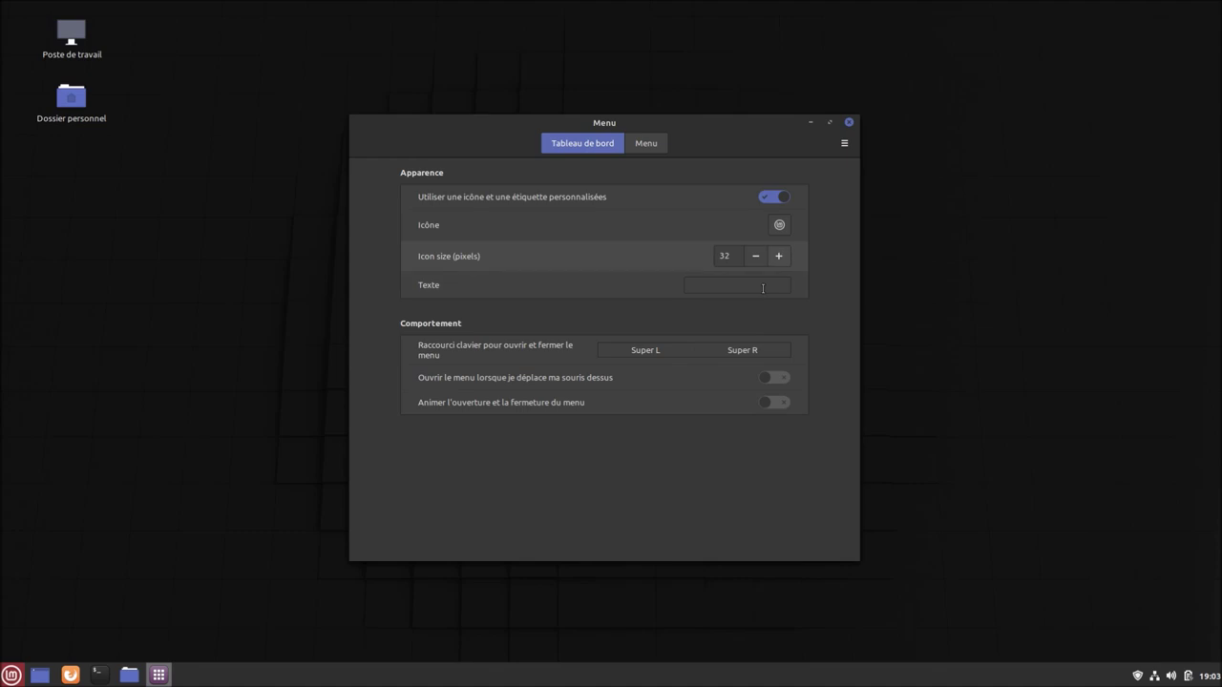
left_click(780, 224)
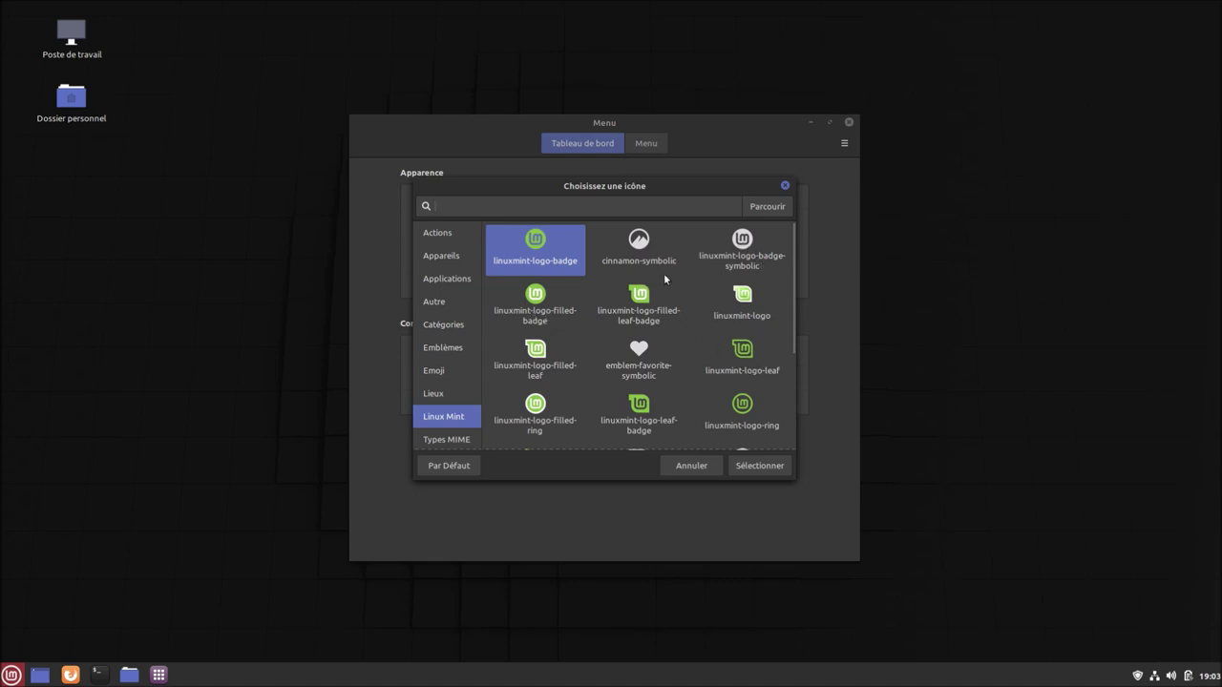
scroll(655, 314, "down", 4)
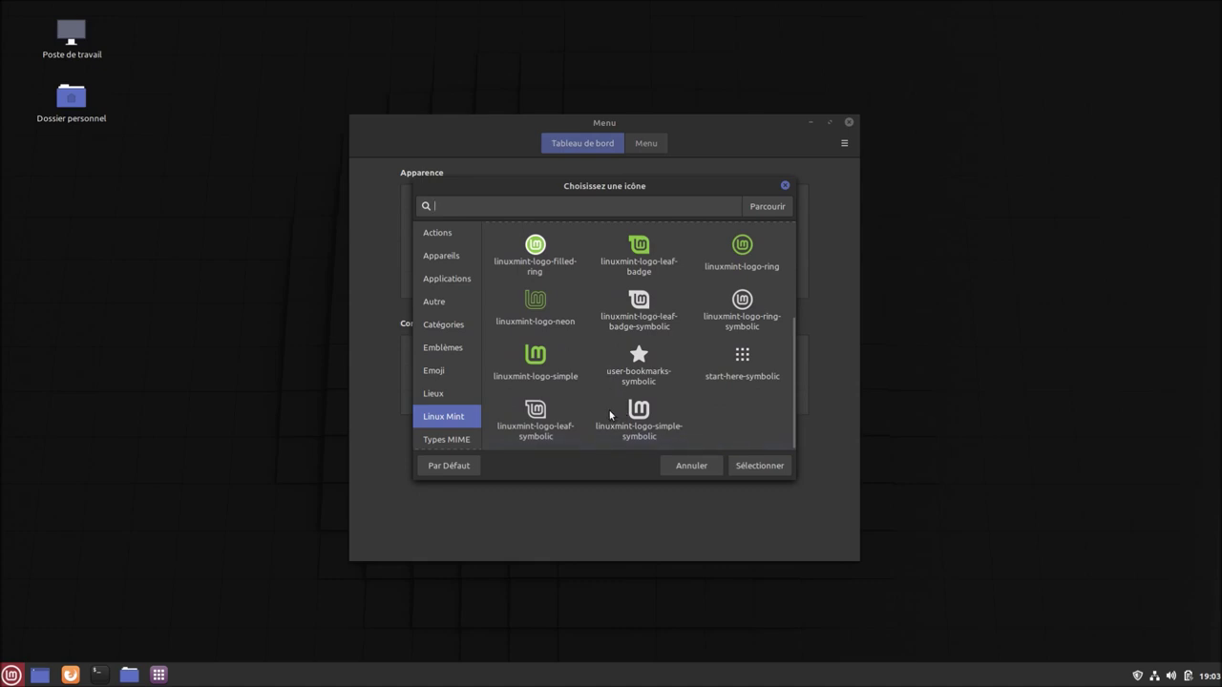
scroll(610, 415, "up", 2)
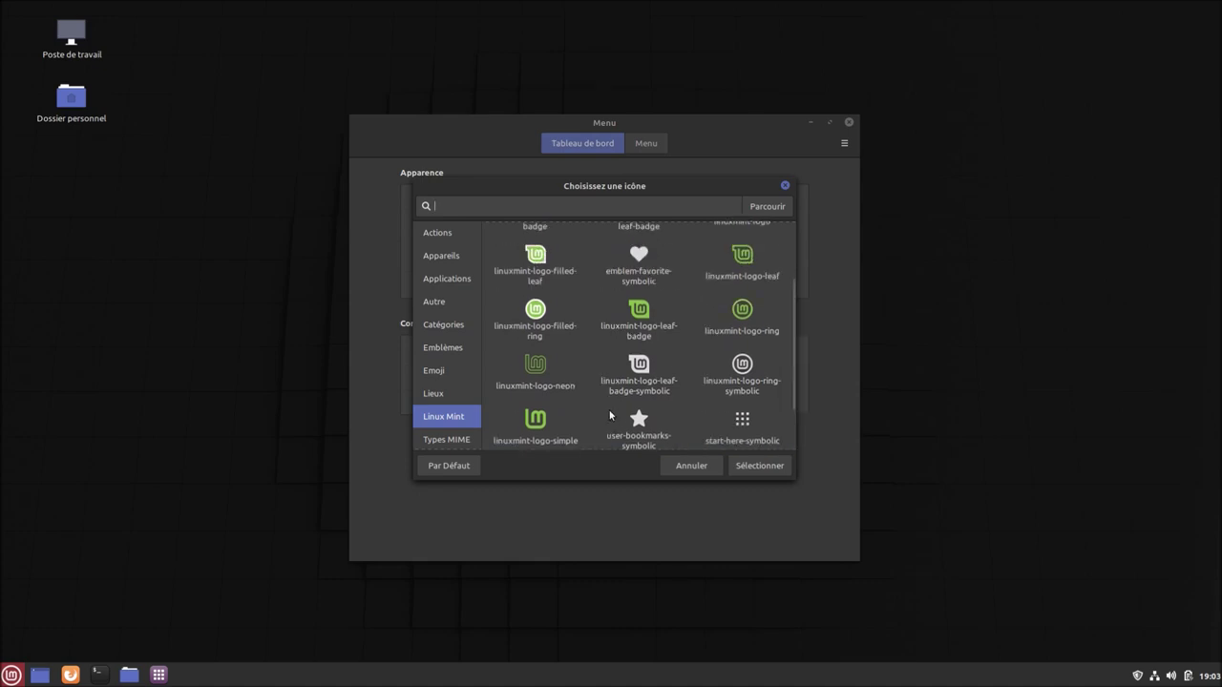
scroll(610, 414, "up", 2)
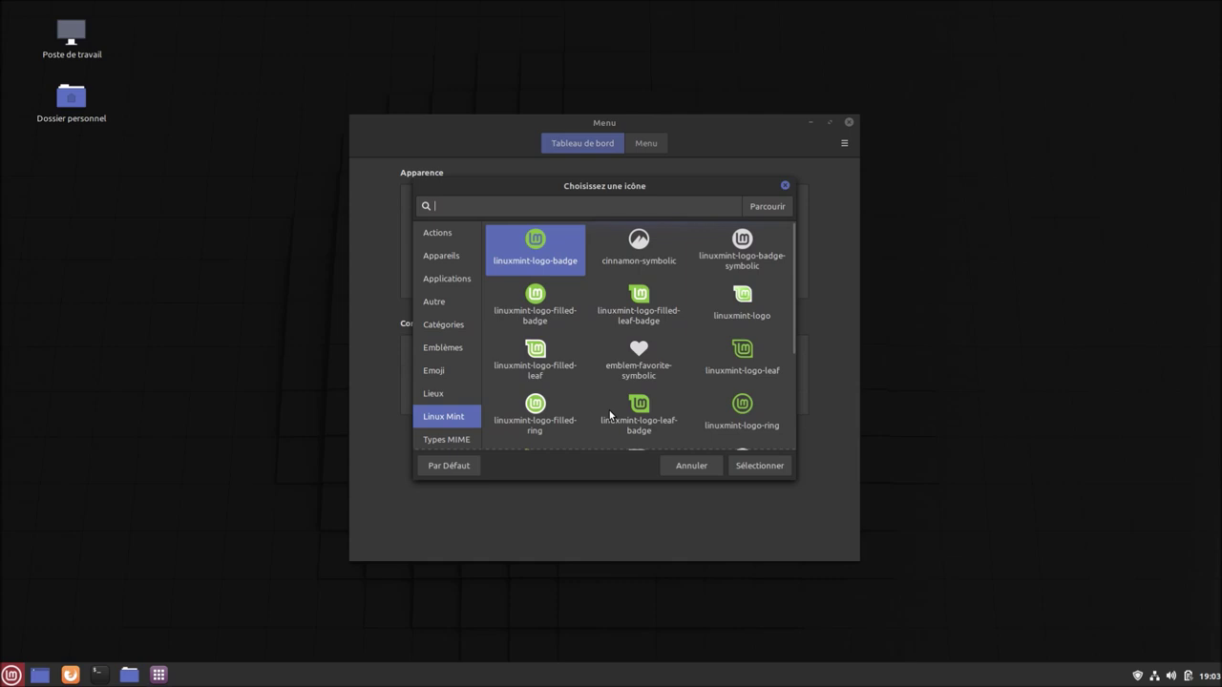
scroll(610, 415, "down", 3)
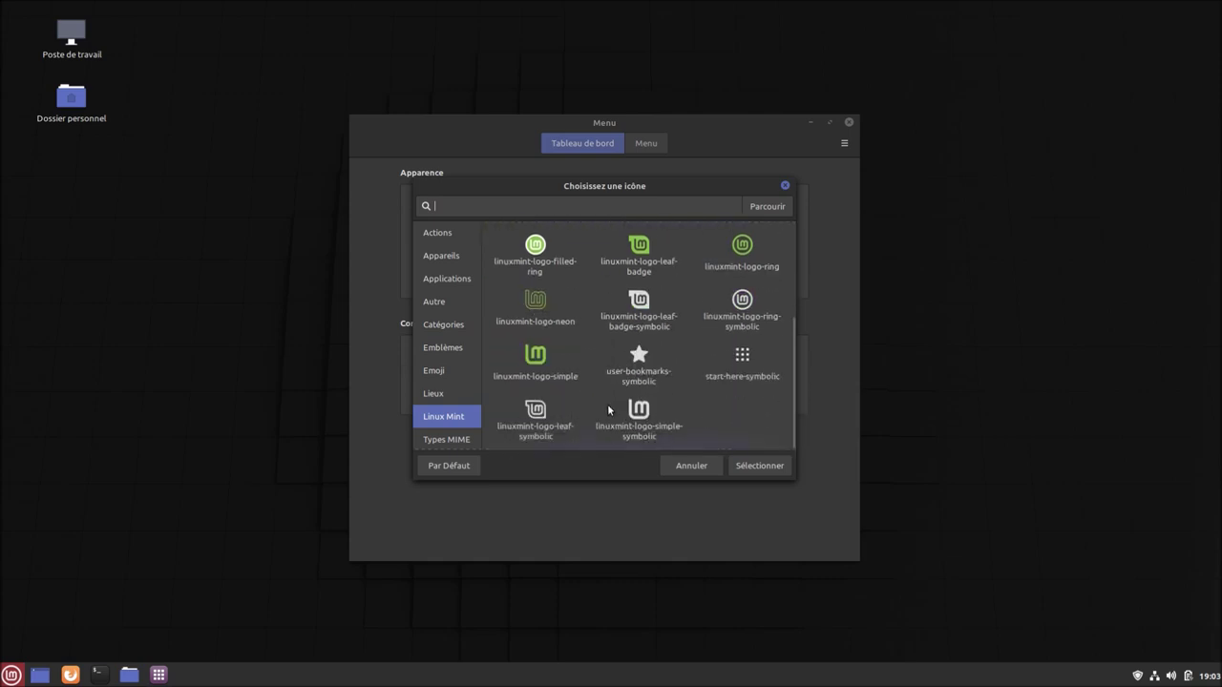
scroll(607, 404, "up", 3)
left_click(682, 467)
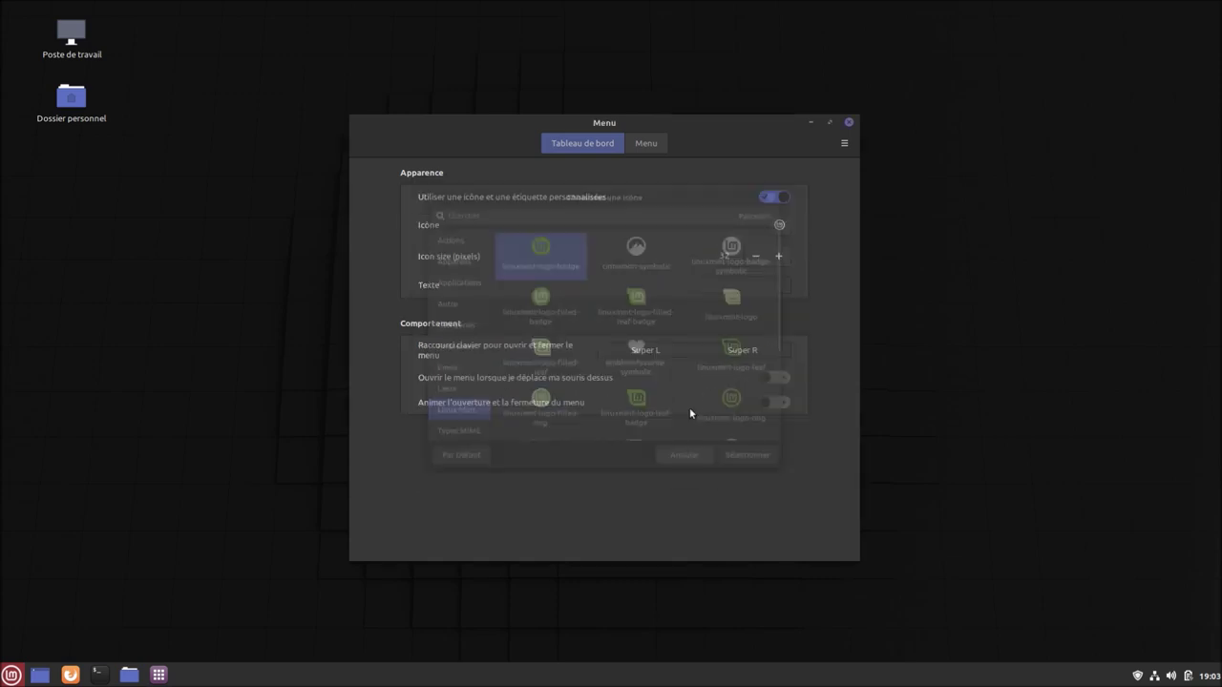
mouse_move(729, 143)
left_mouse_down()
mouse_move(668, 143)
mouse_move(711, 144)
left_mouse_up()
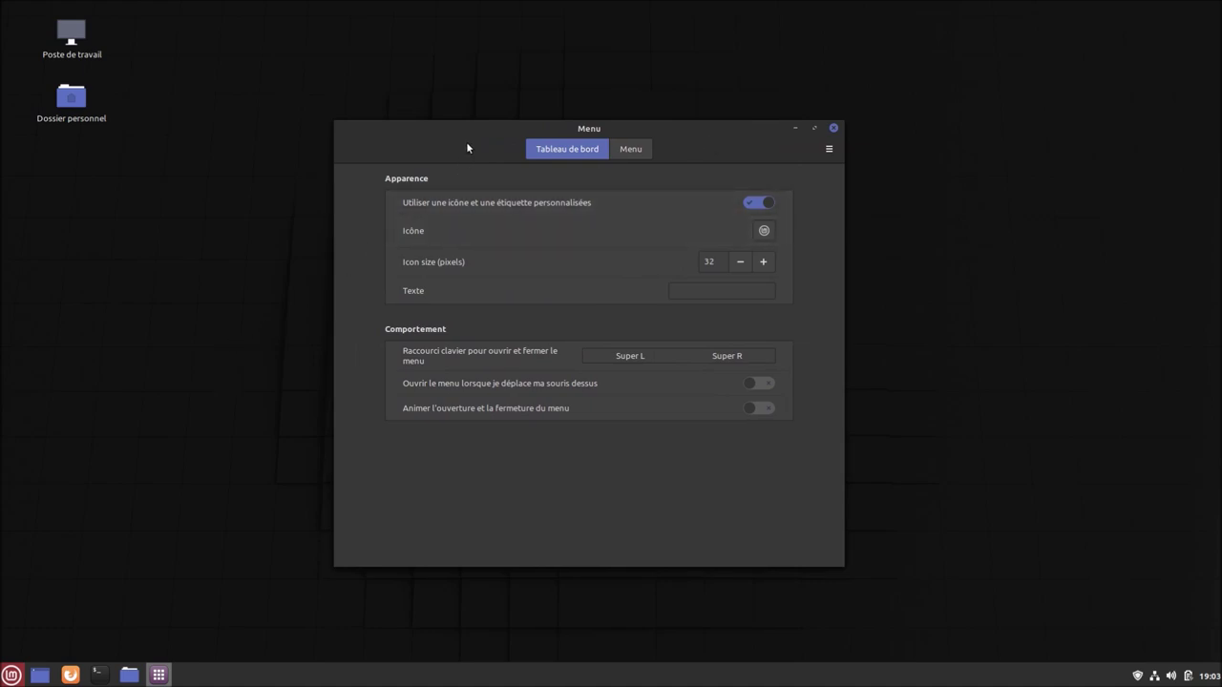
left_click_drag(466, 142, 513, 138)
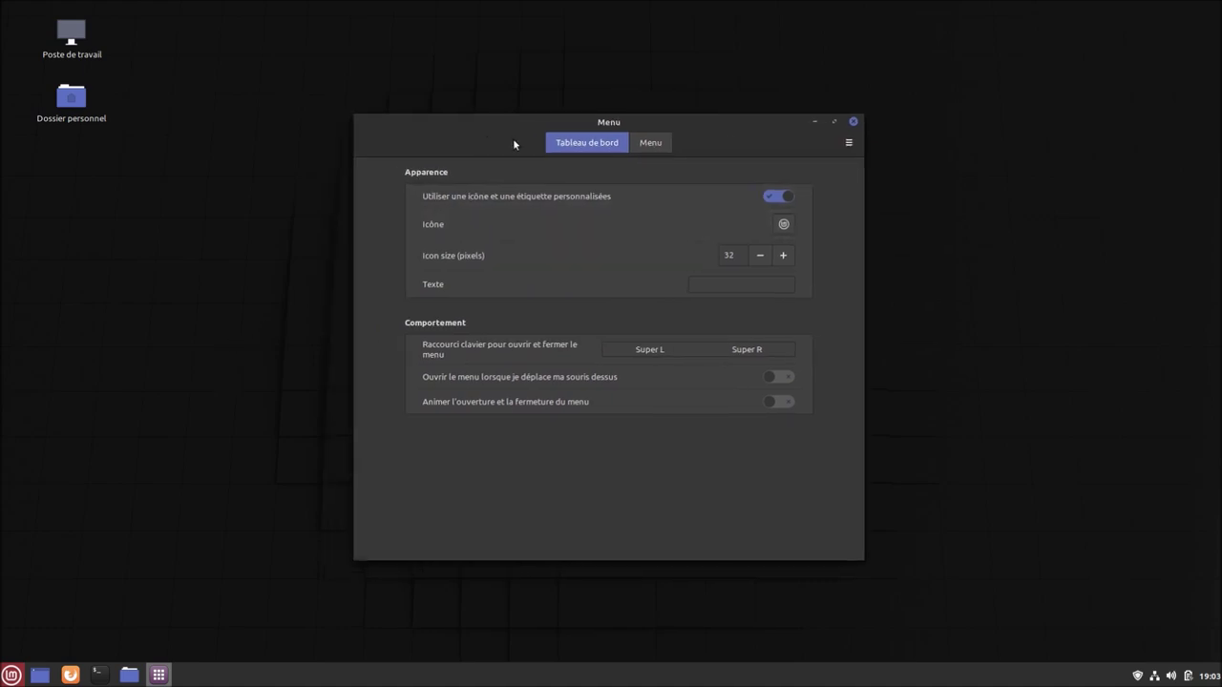
left_click(853, 123)
Find Logithèque by searching the applications for "log", launch it, and maximize its window
left_click(11, 675)
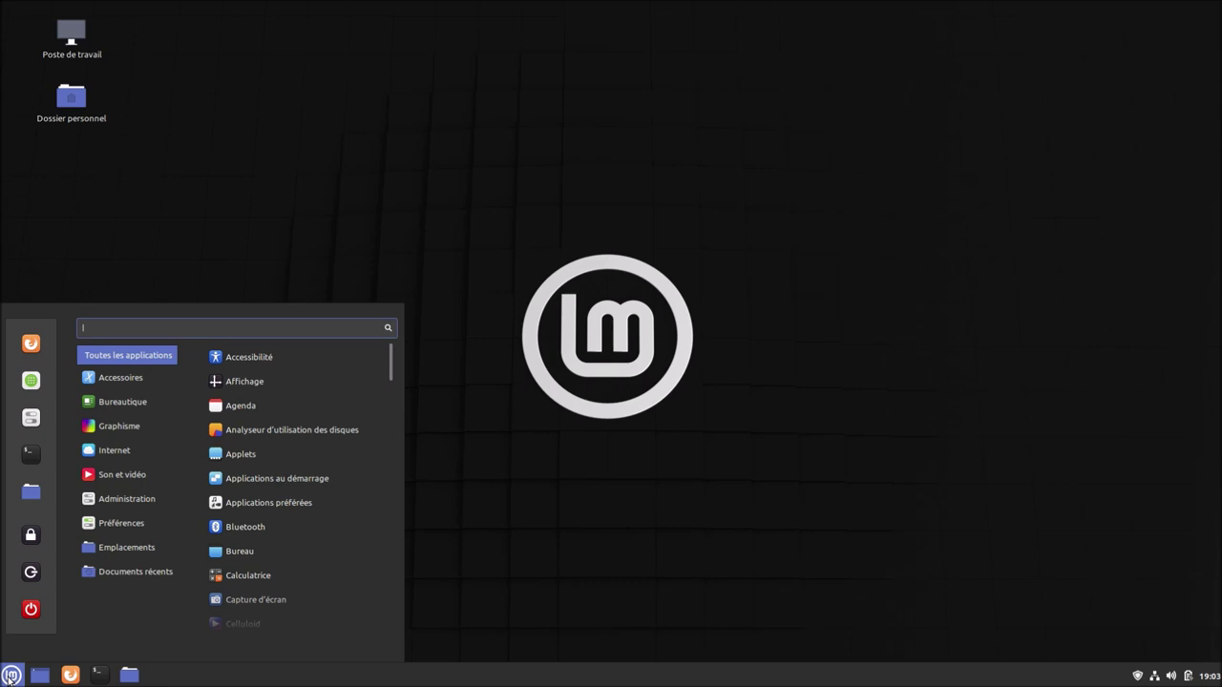
type("log")
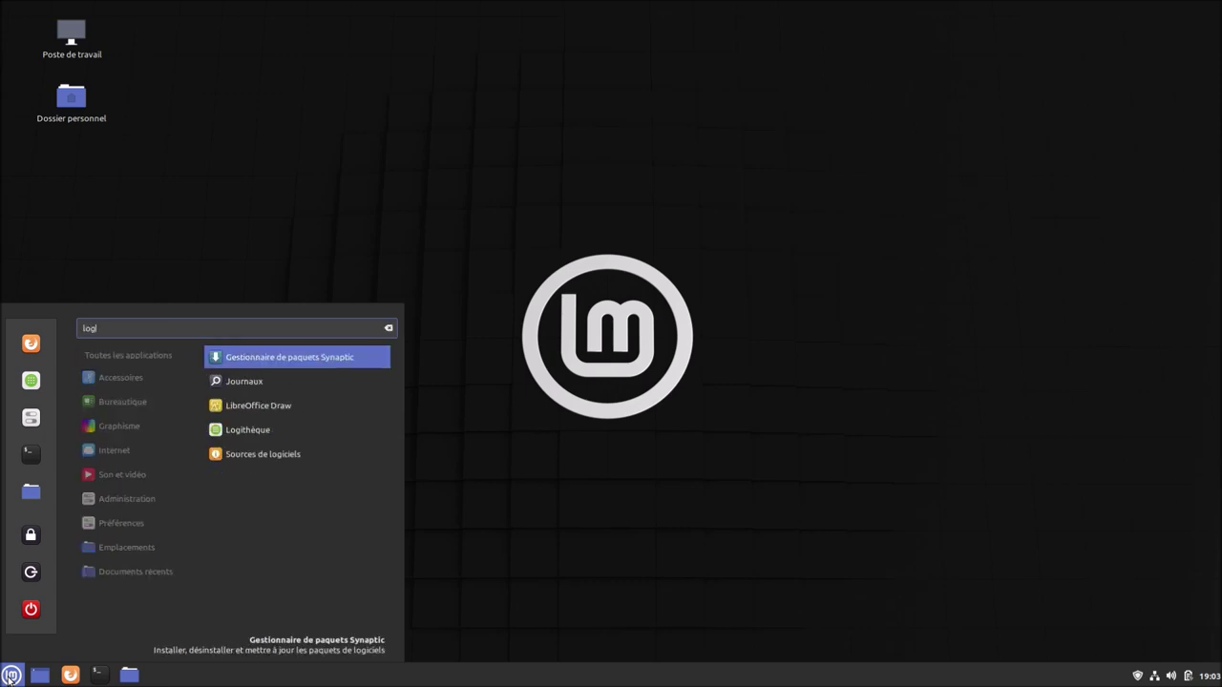
key("Down")
key("Down")
key("Down")
key("Return")
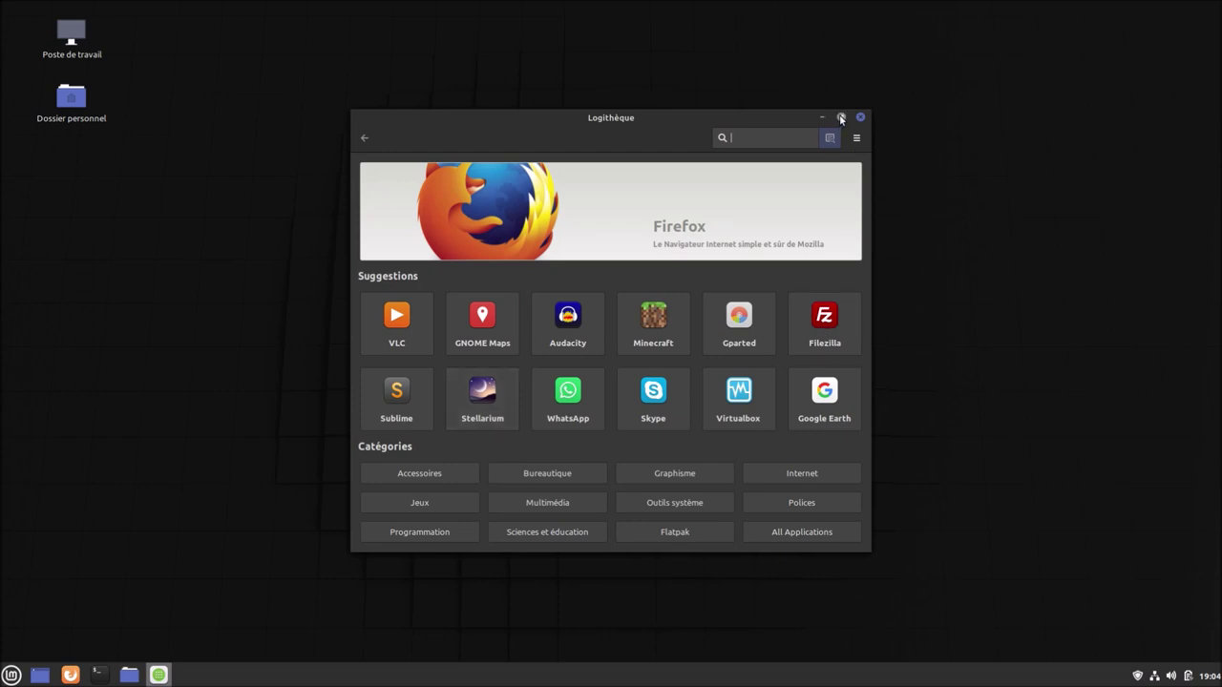
left_click(841, 118)
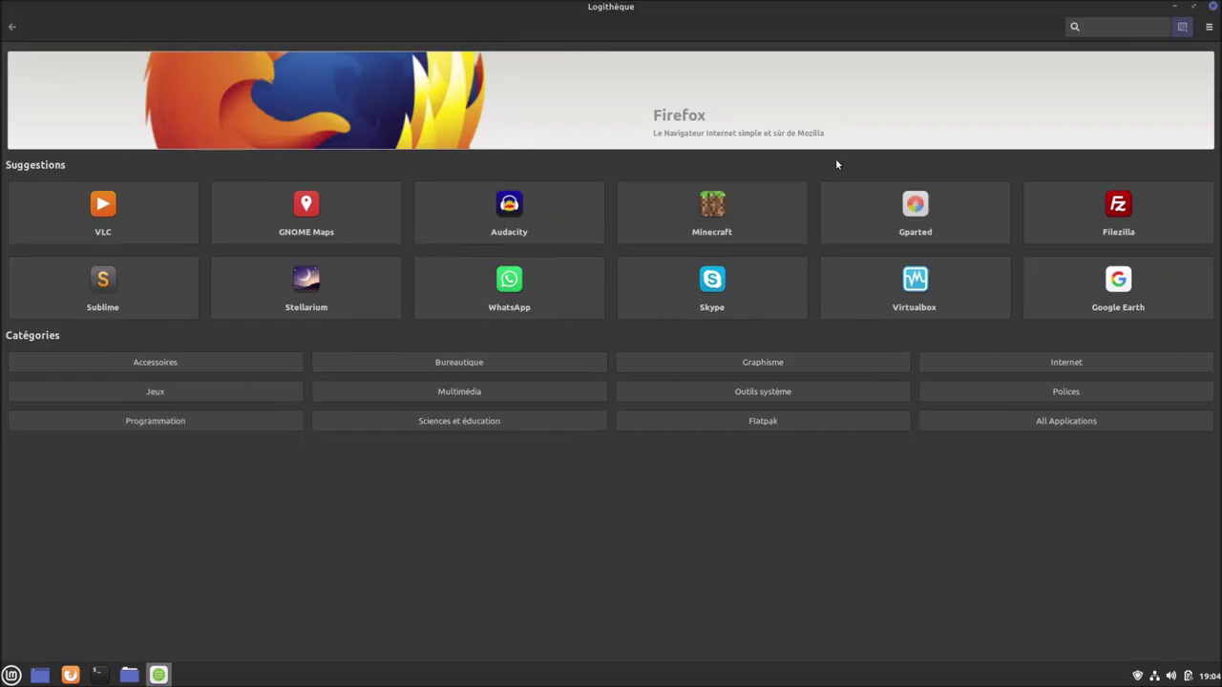
View the Flatpak category, search the software catalogue for "obs", and return to the home page
left_click(805, 420)
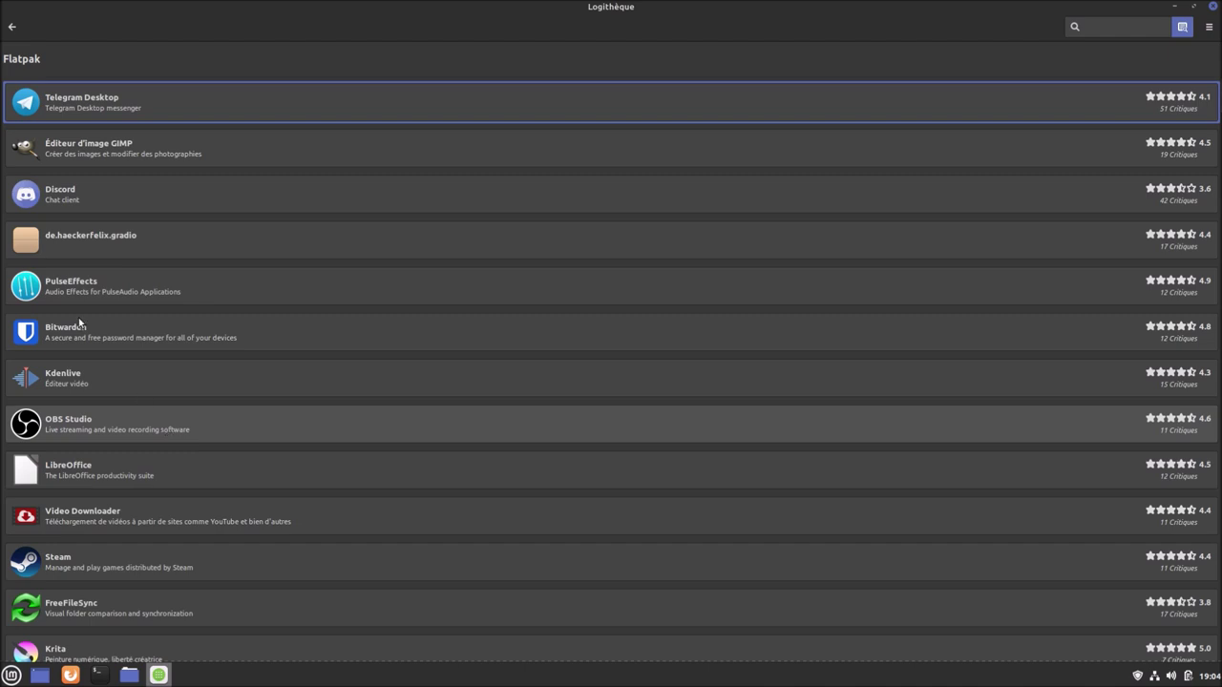
left_click(11, 27)
left_click(1110, 28)
type("obs")
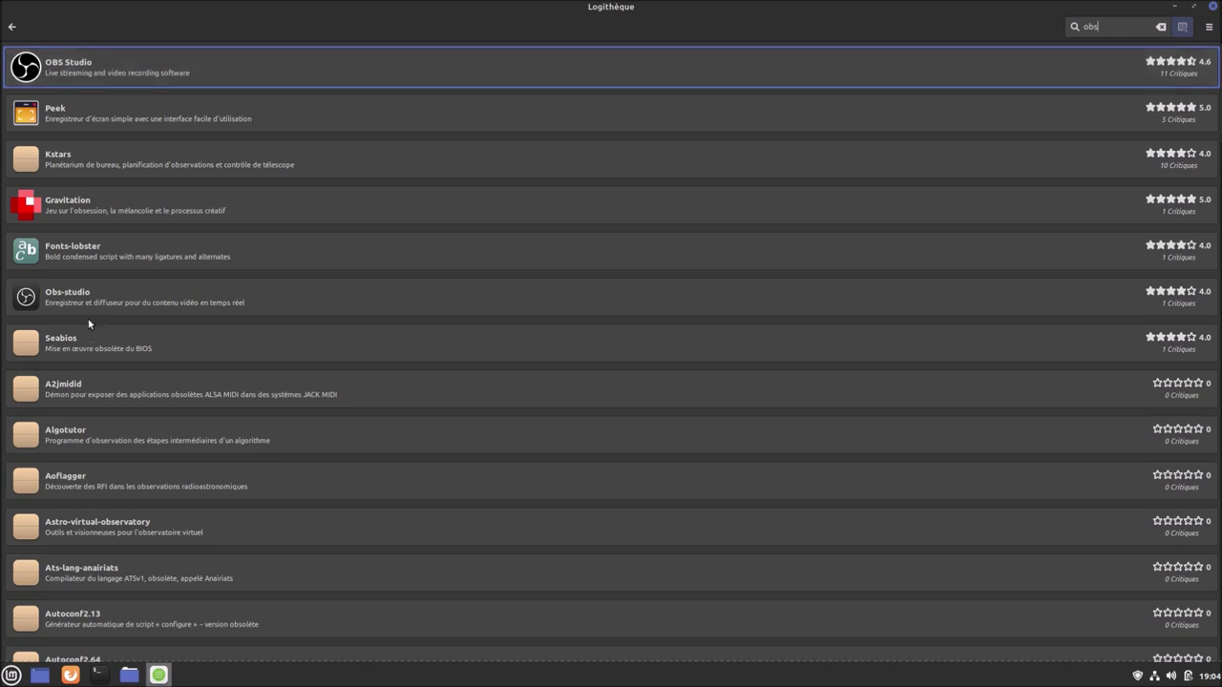
left_click(13, 28)
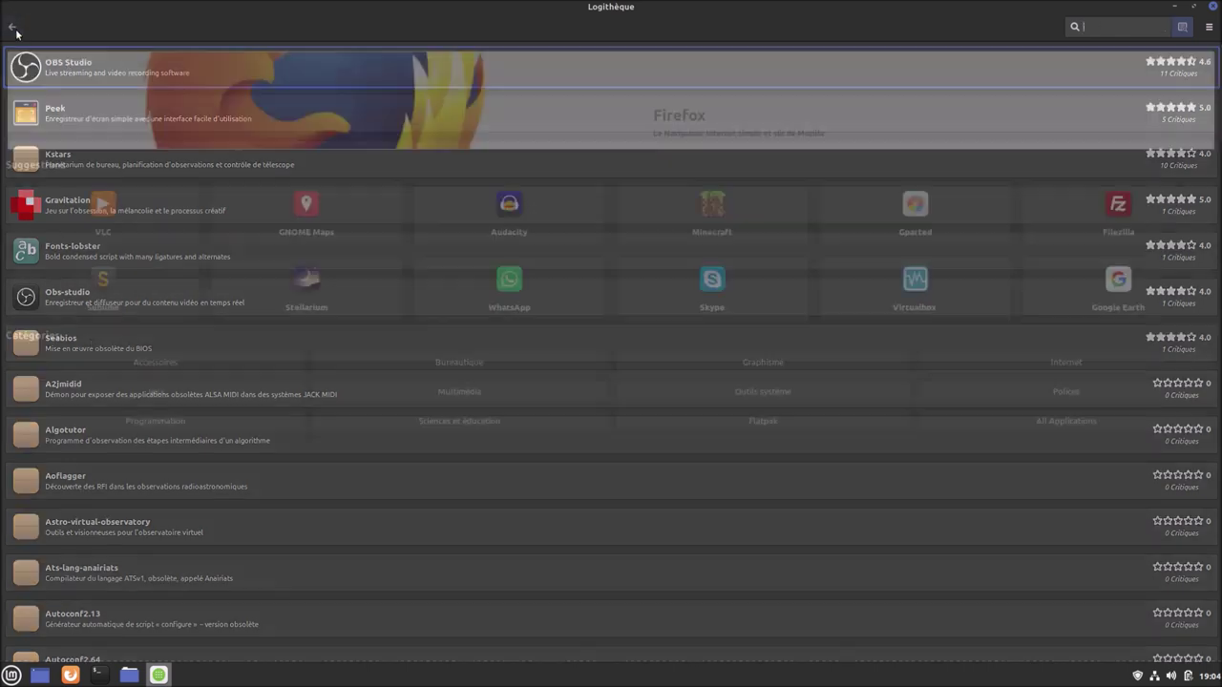
Install OBS Studio from the Flatpak category, accepting the additional software it requires
left_click(792, 422)
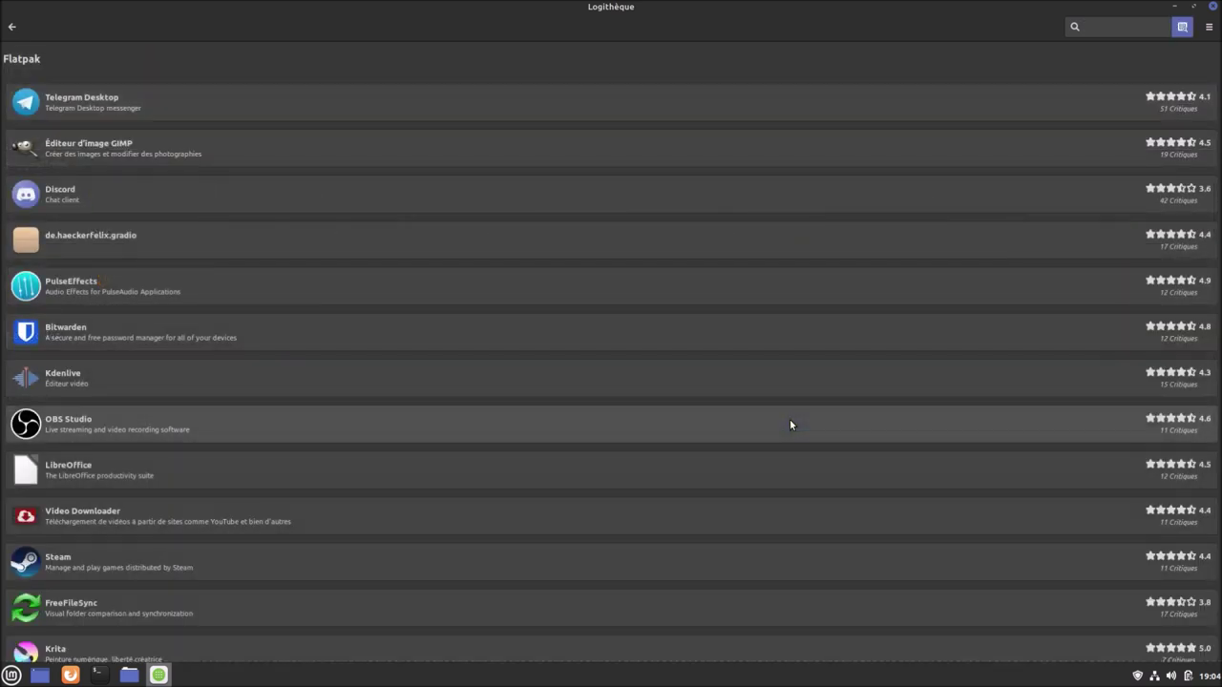
left_click(137, 421)
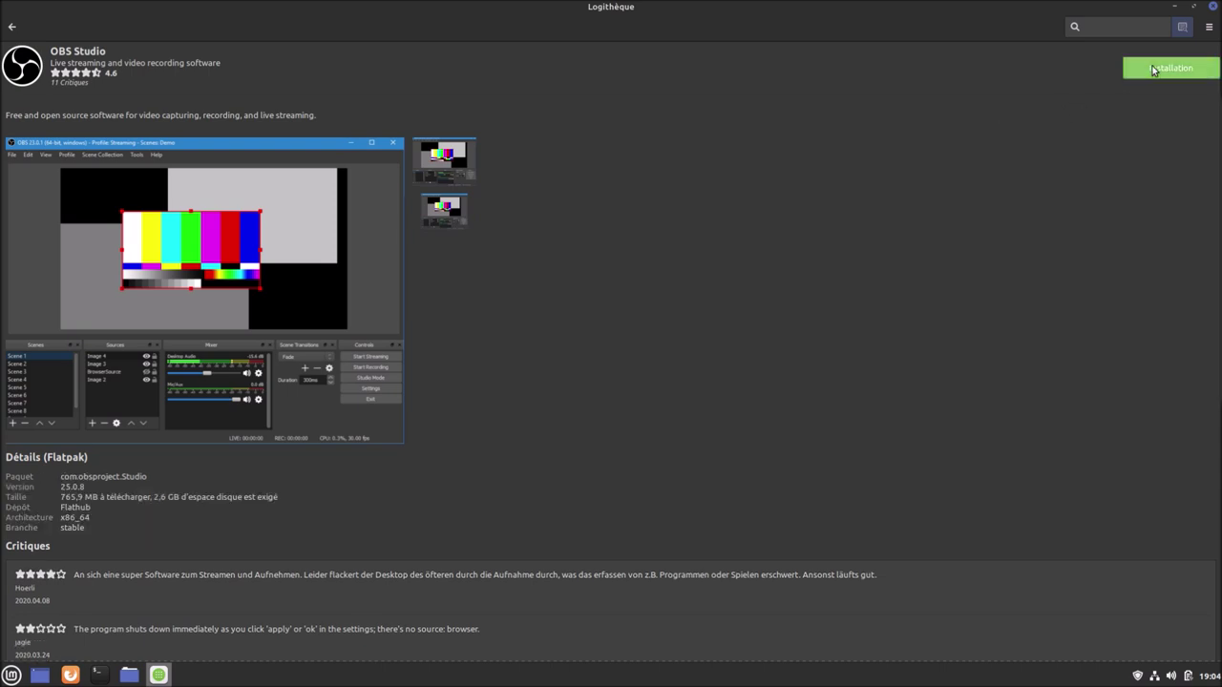
left_click(1153, 70)
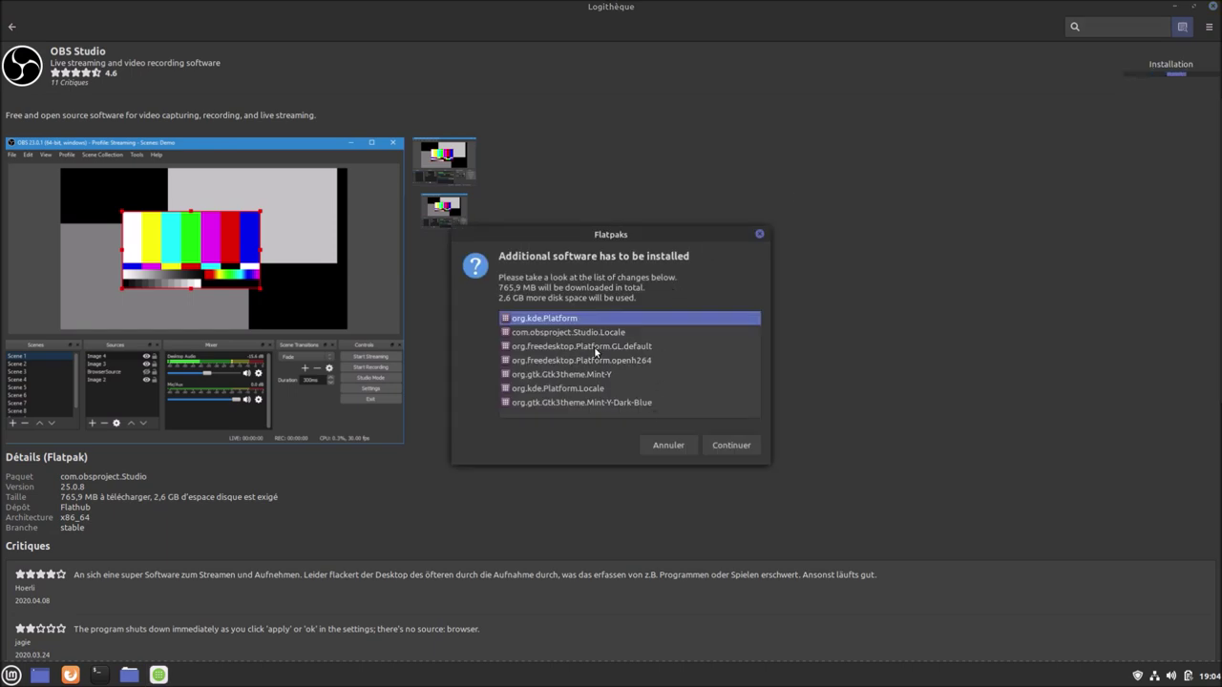
left_click(725, 448)
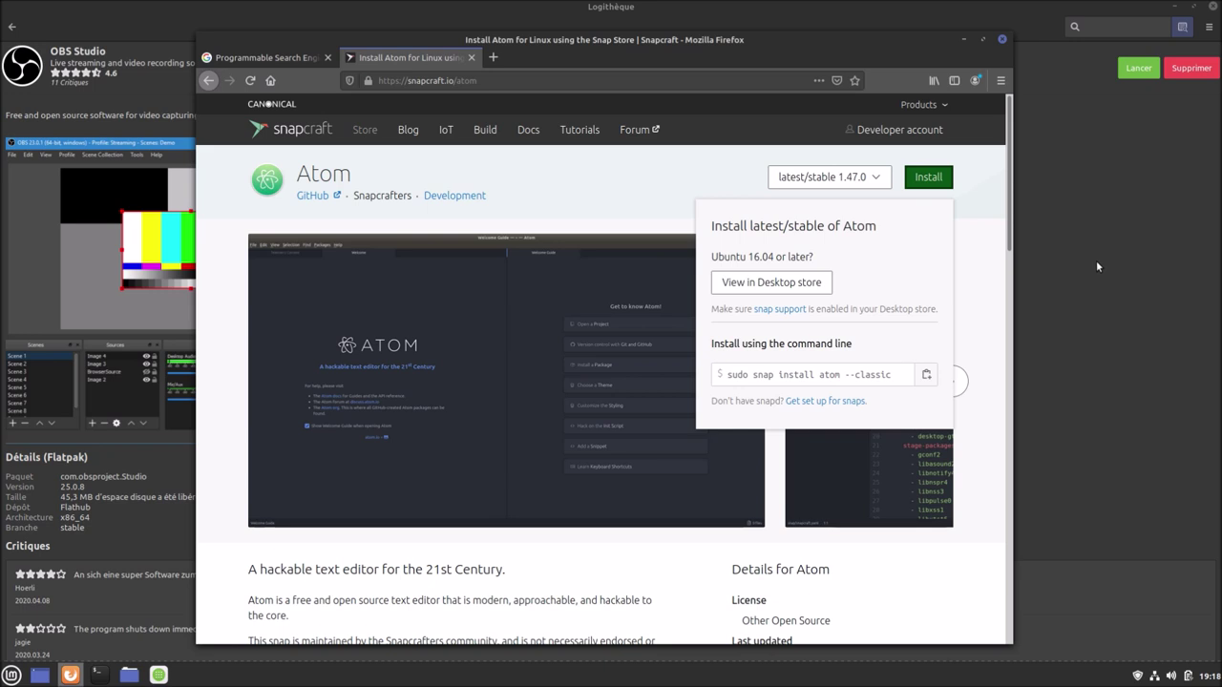
Return to Logithèque and look over OBS Studio's Flatpak details and reviews
left_click(1050, 53)
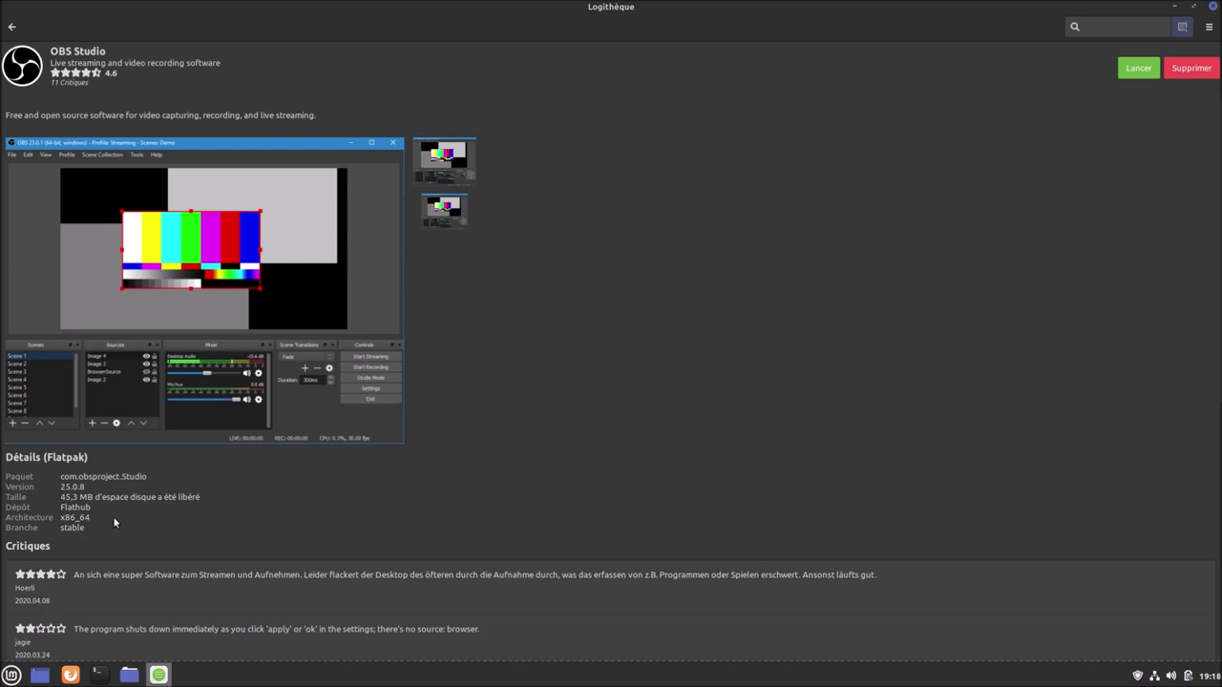
scroll(113, 519, "down", 5)
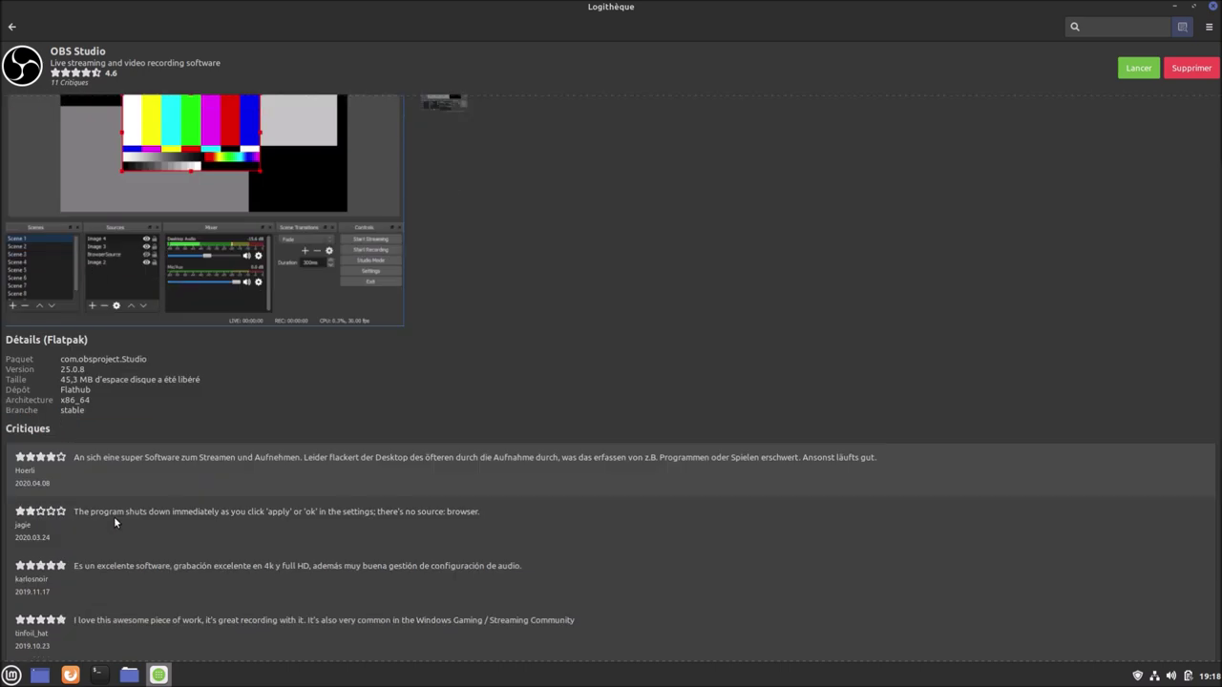
scroll(114, 517, "up", 5)
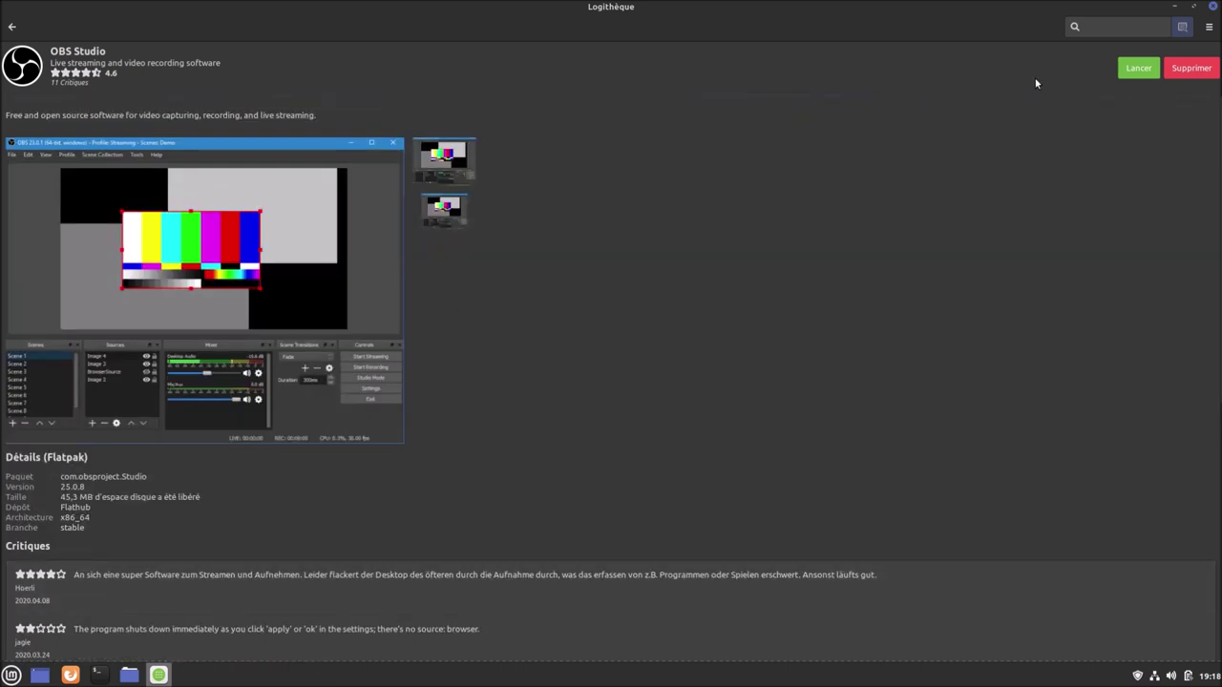
Launch OBS Studio from its Logithèque page and decline the automatic configuration assistant
left_click(1130, 69)
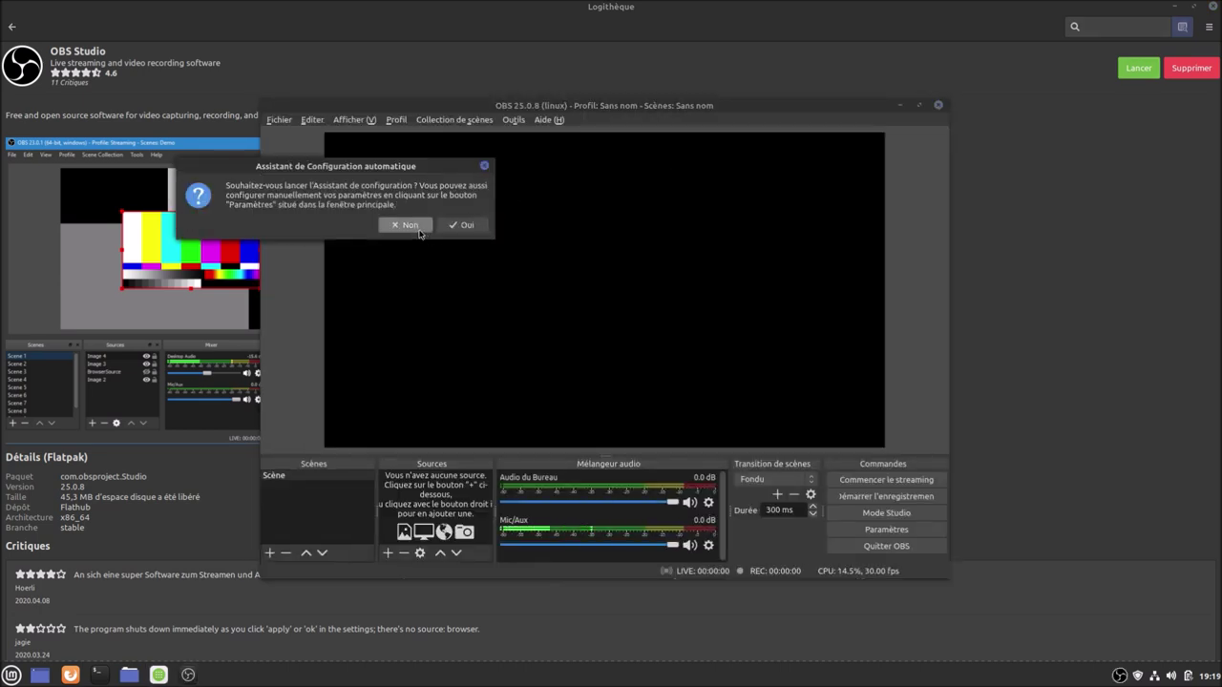
left_click(410, 227)
left_click(728, 342)
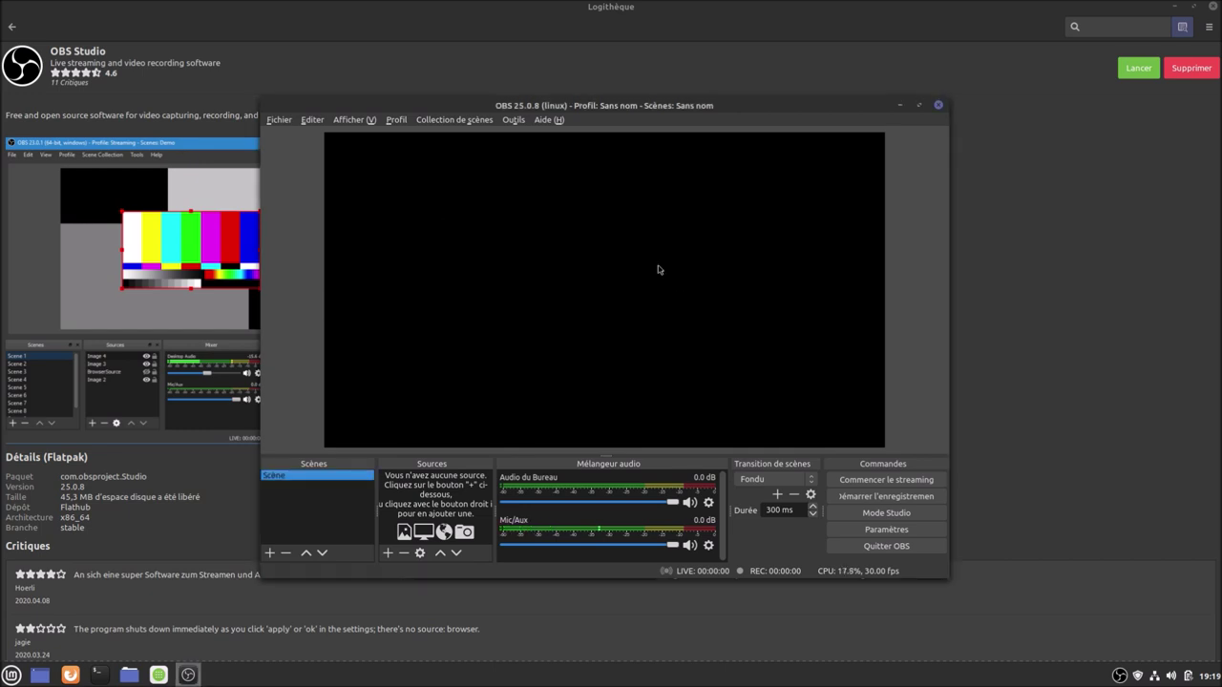
View OBS Studio's À propos information to check the version, and close it
left_click(549, 122)
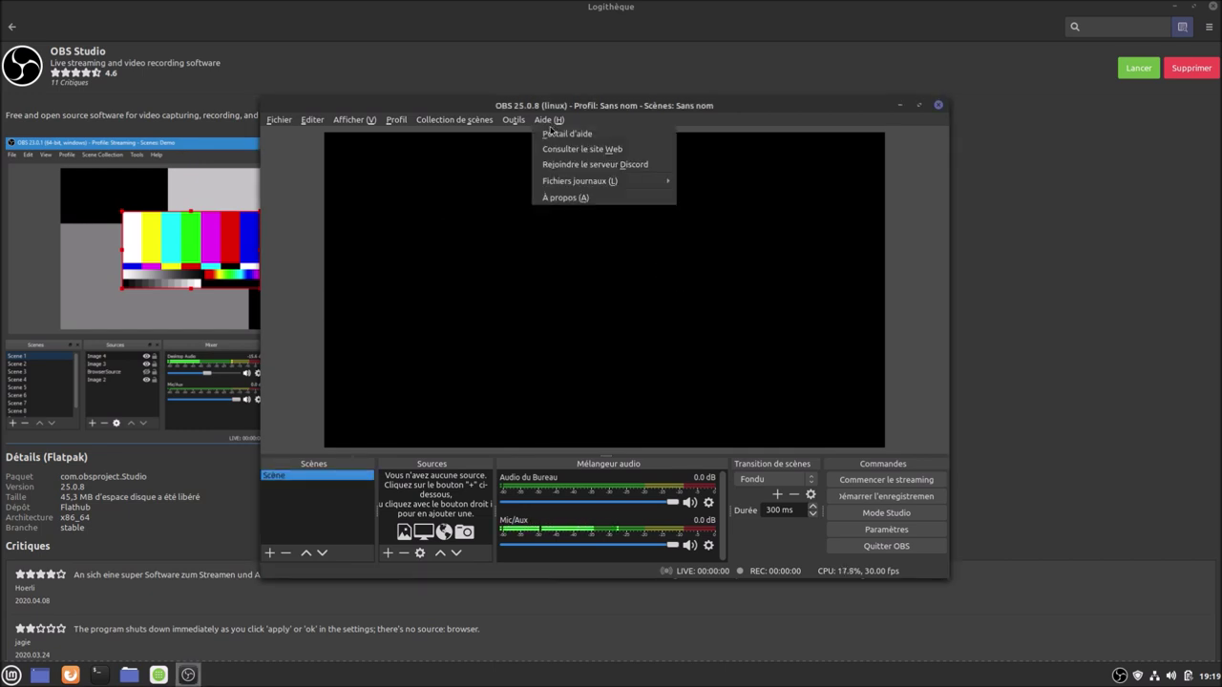
left_click(553, 198)
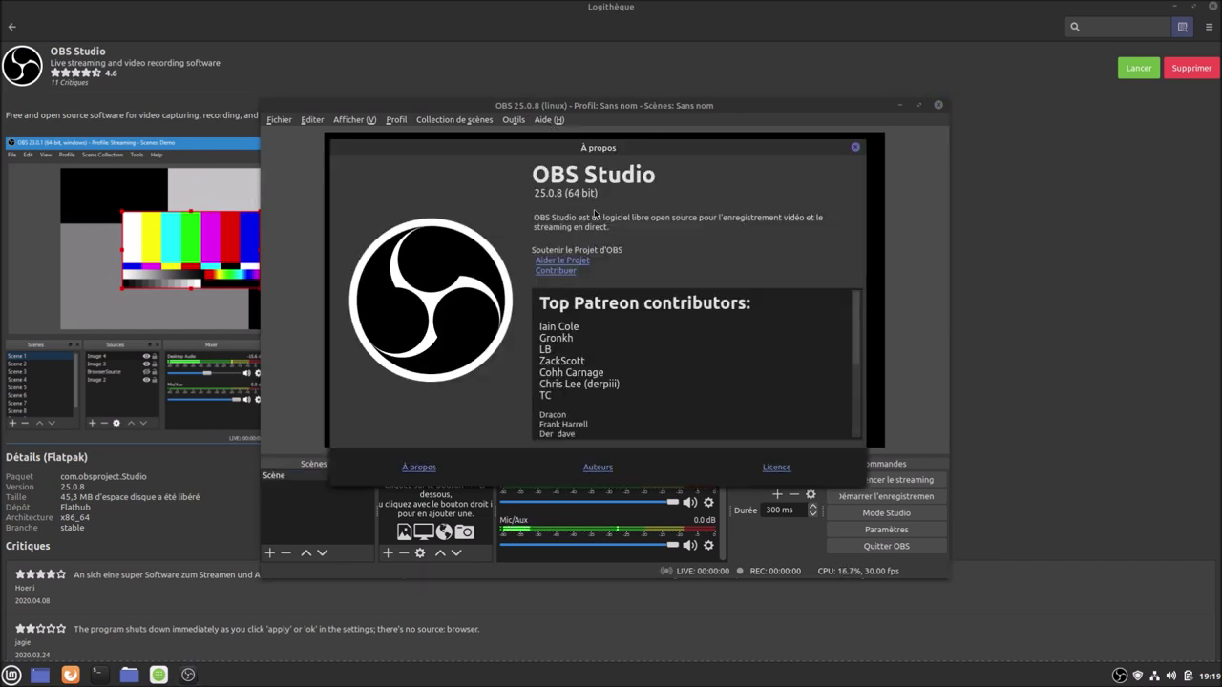
left_click(855, 147)
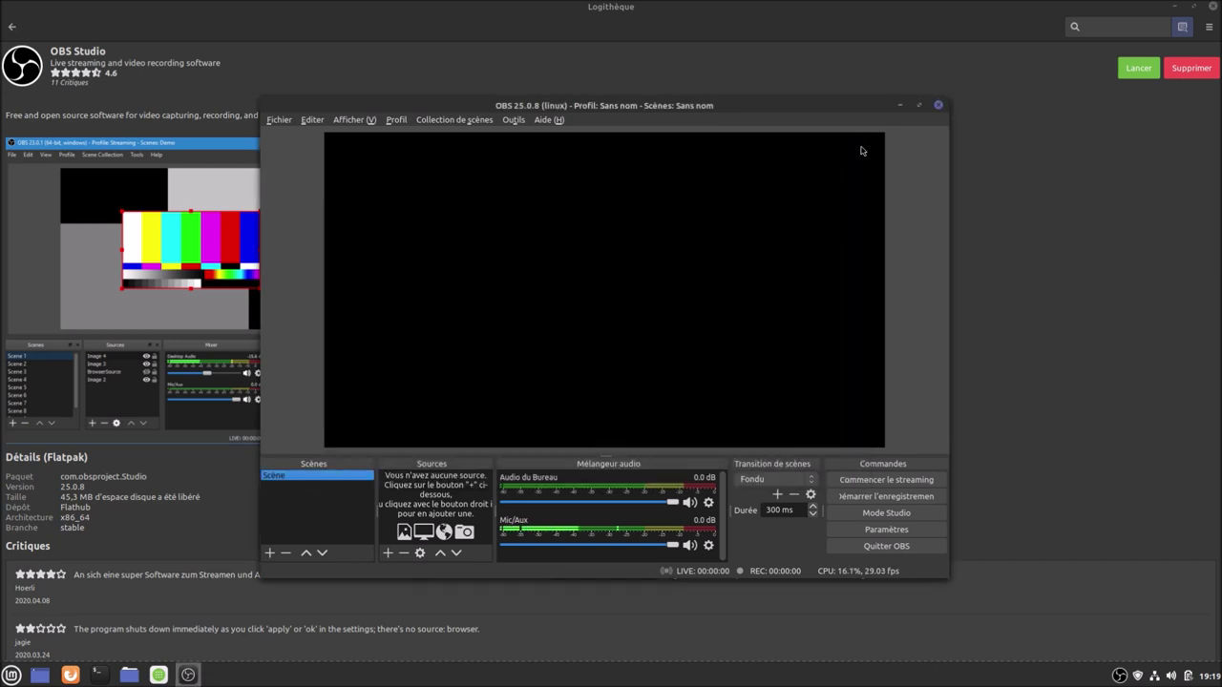
Quit OBS Studio and uninstall its Flatpak from Logithèque together with com.obsproject.Studio.Locale
left_click(886, 546)
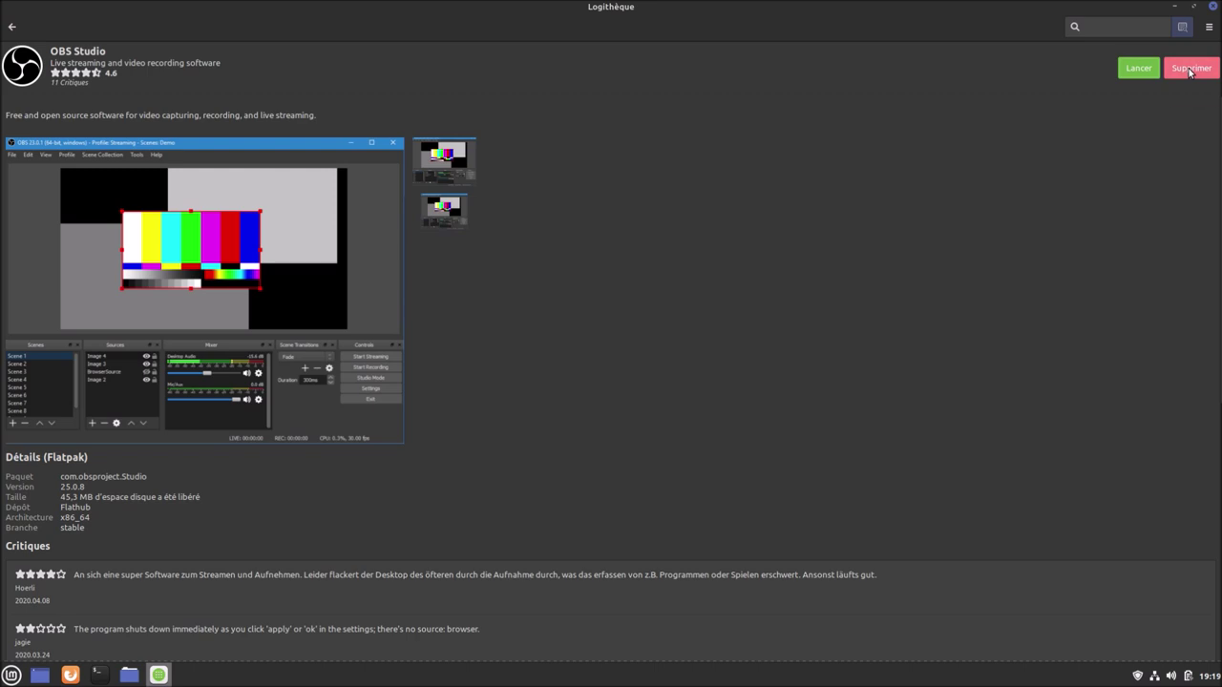
left_click(1191, 70)
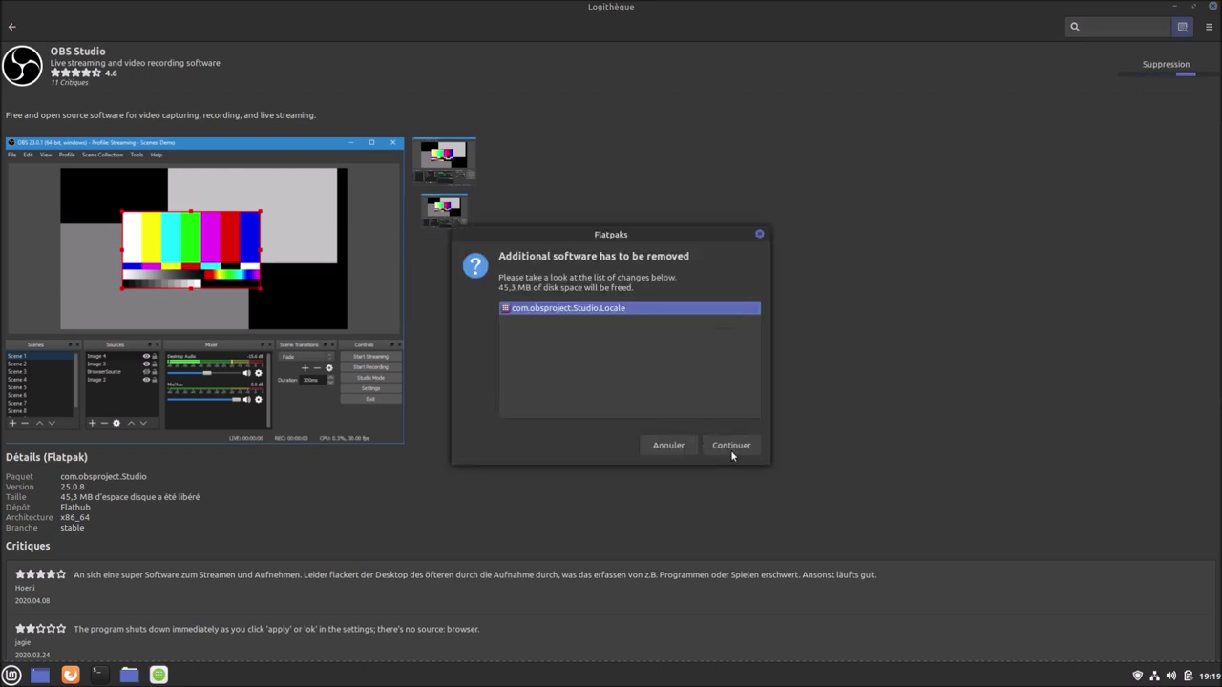
left_click(731, 448)
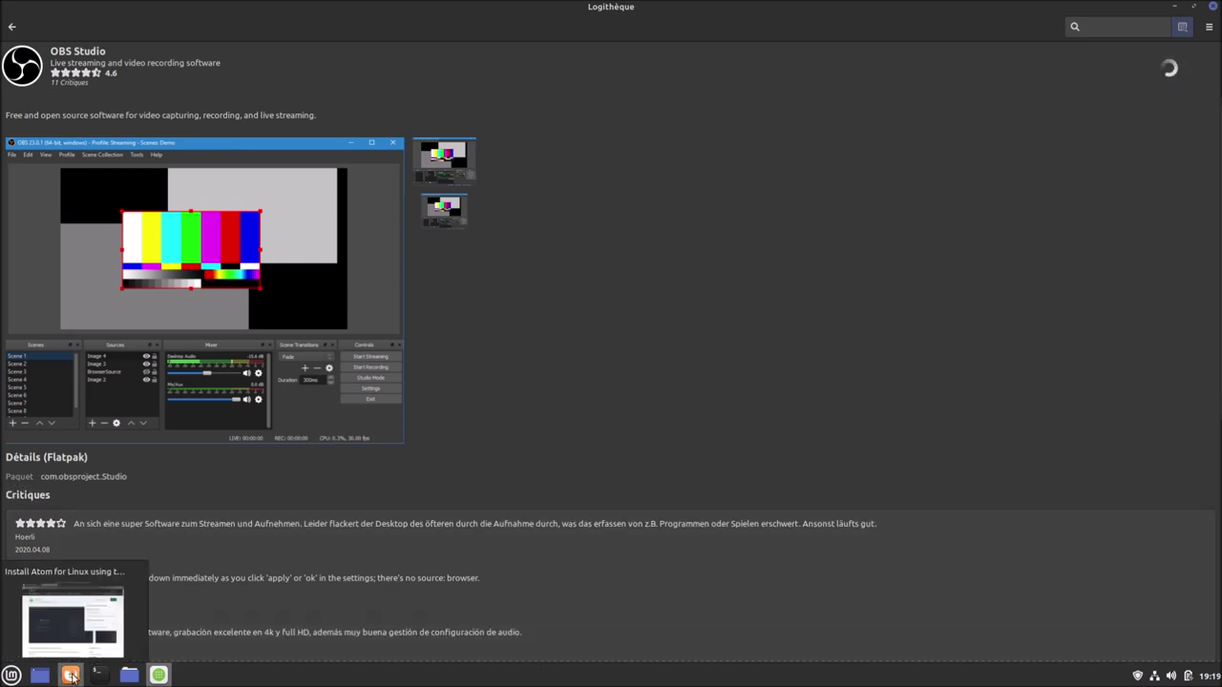
Switch to Firefox with Snapcraft's Atom page and open a terminal placed clear of the install instructions
left_click(71, 676)
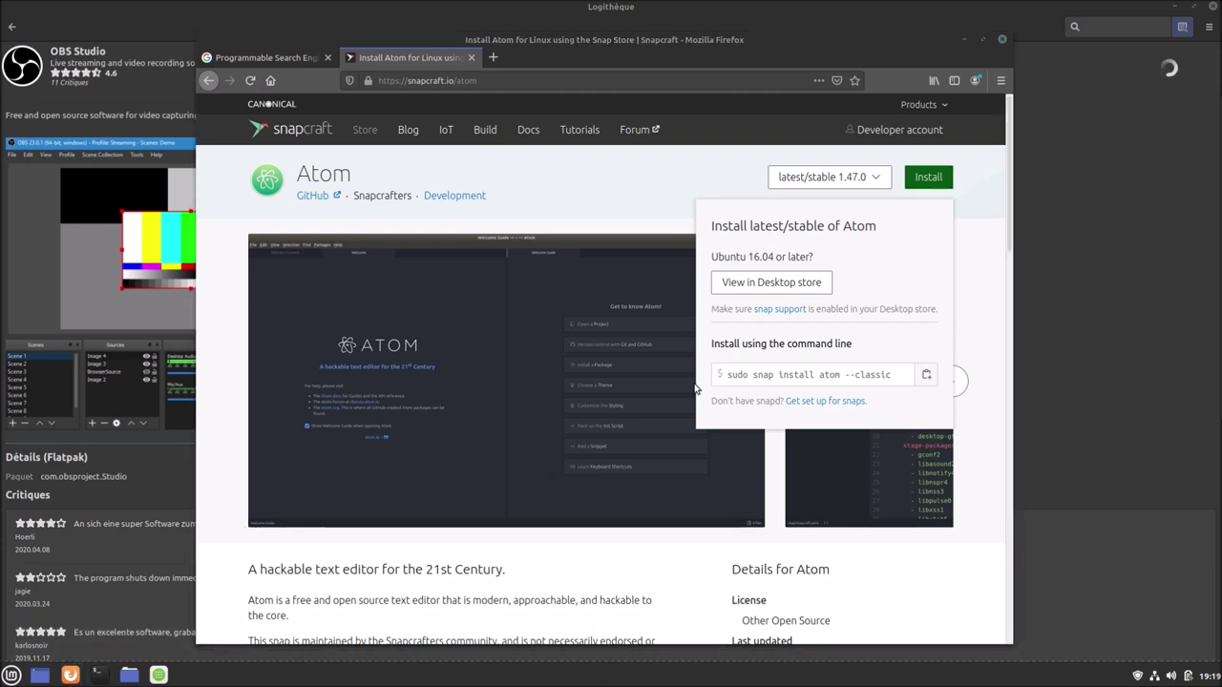
key("ctrl+alt+t")
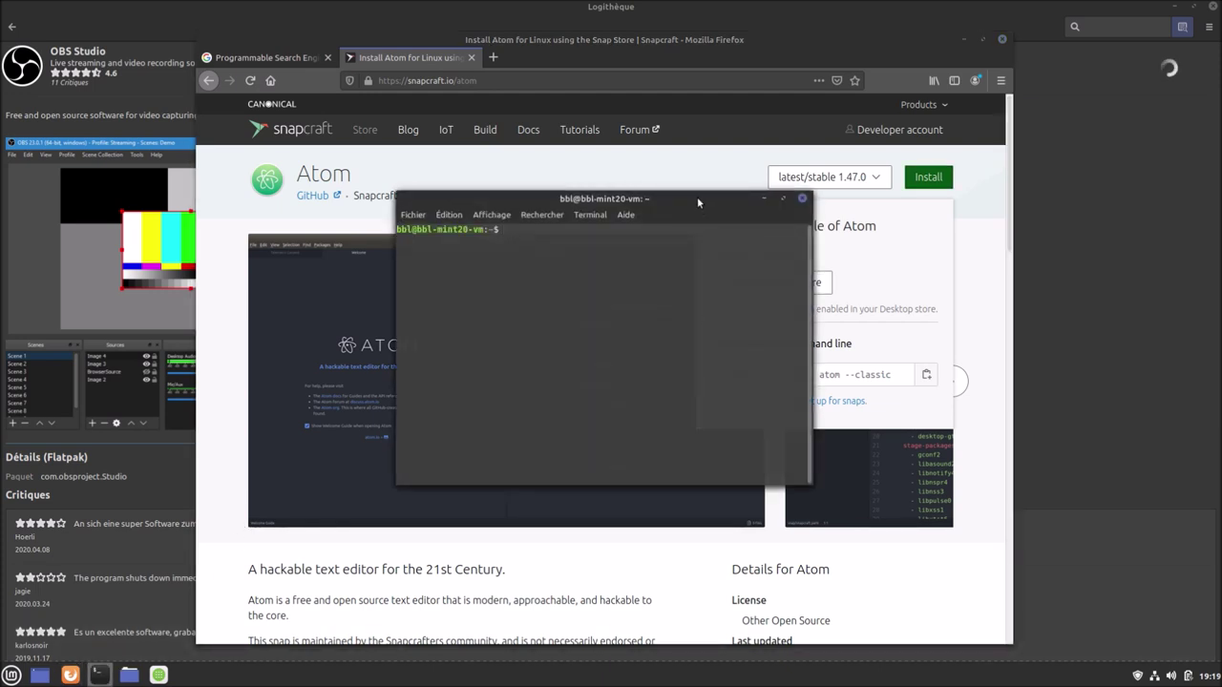
left_click_drag(697, 197, 493, 311)
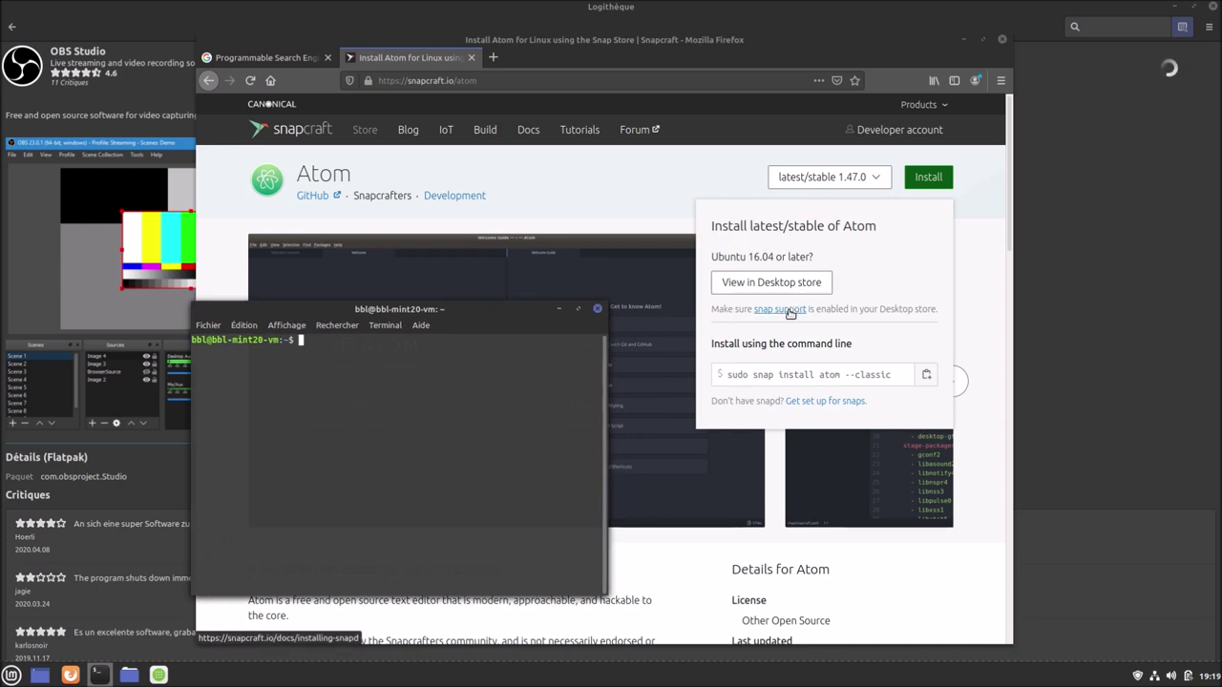
Open Snapcraft's snap support documentation from the Atom page and read the snapd installation instructions for Linux Mint
left_click(786, 313)
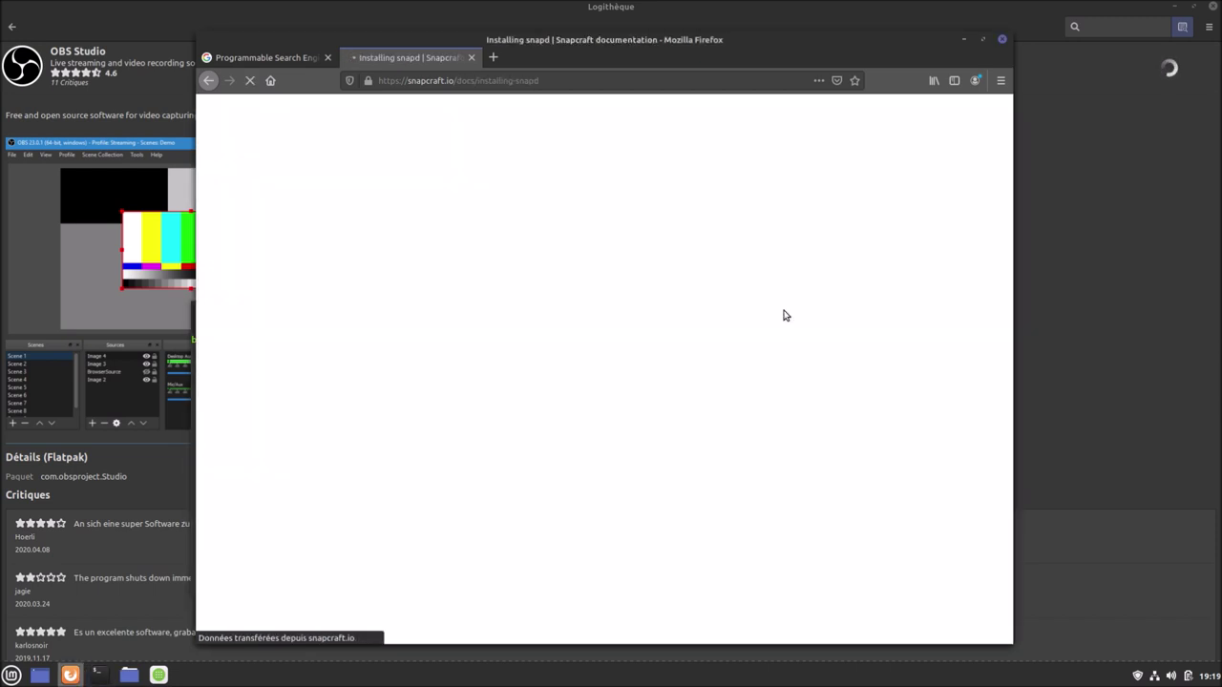
scroll(641, 389, "down", 5)
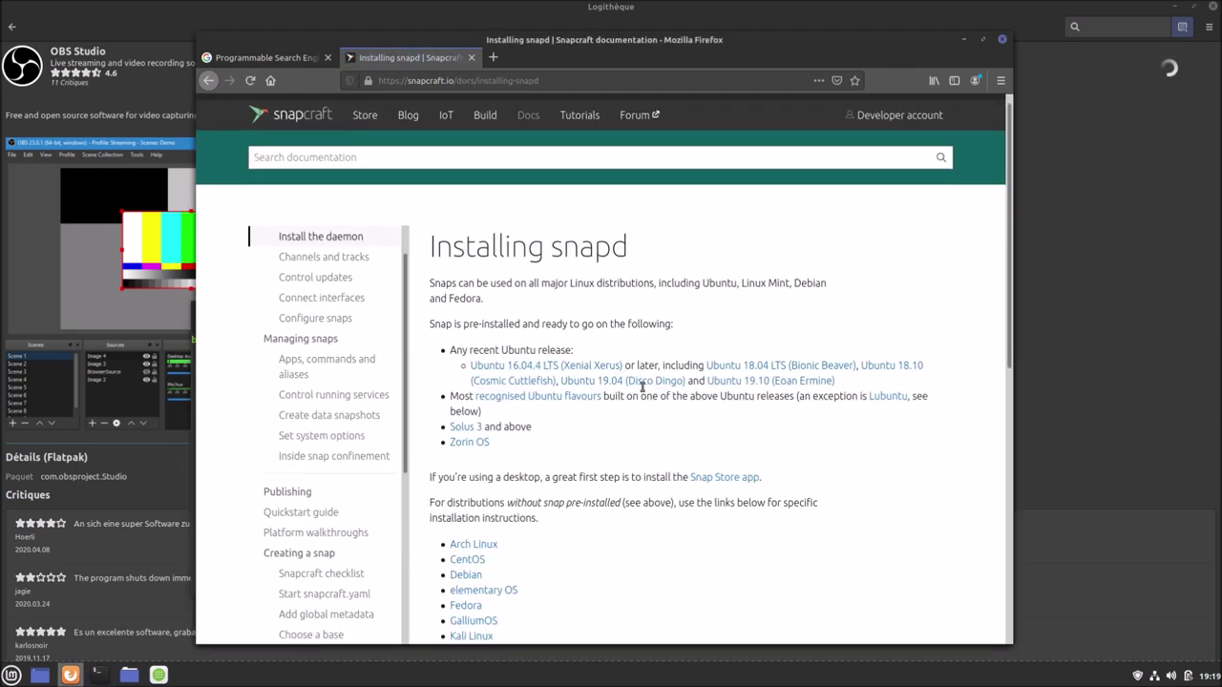
scroll(642, 389, "down", 2)
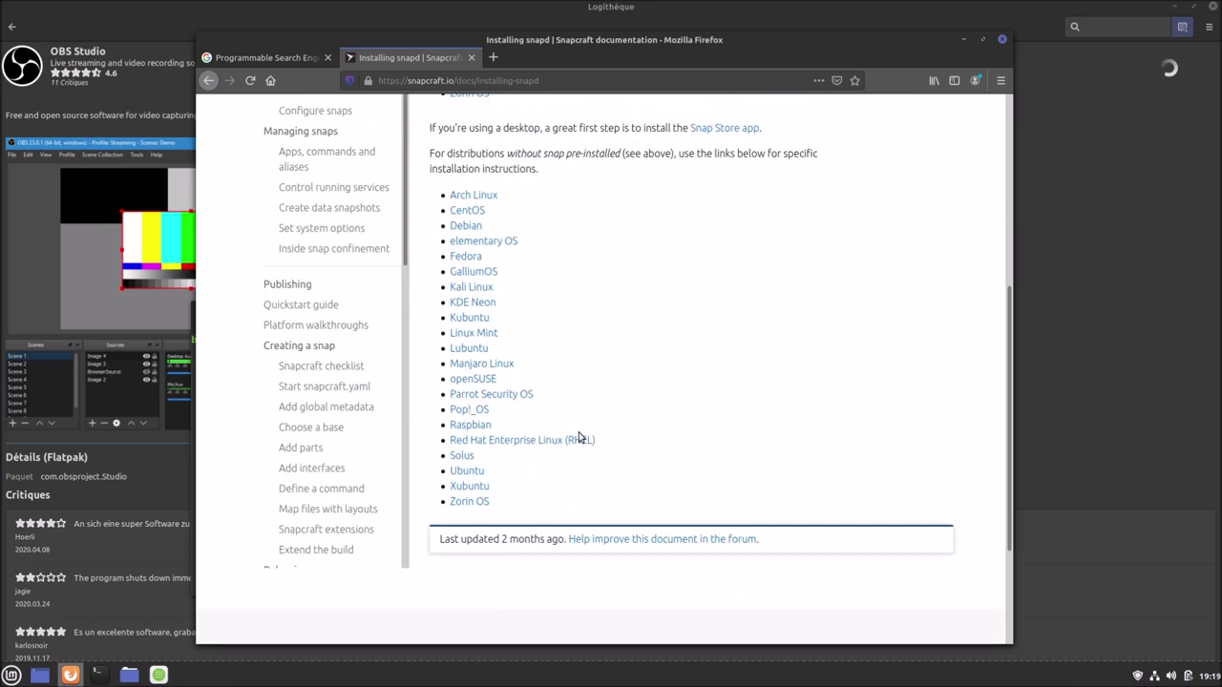
left_click(473, 378)
left_click(491, 336)
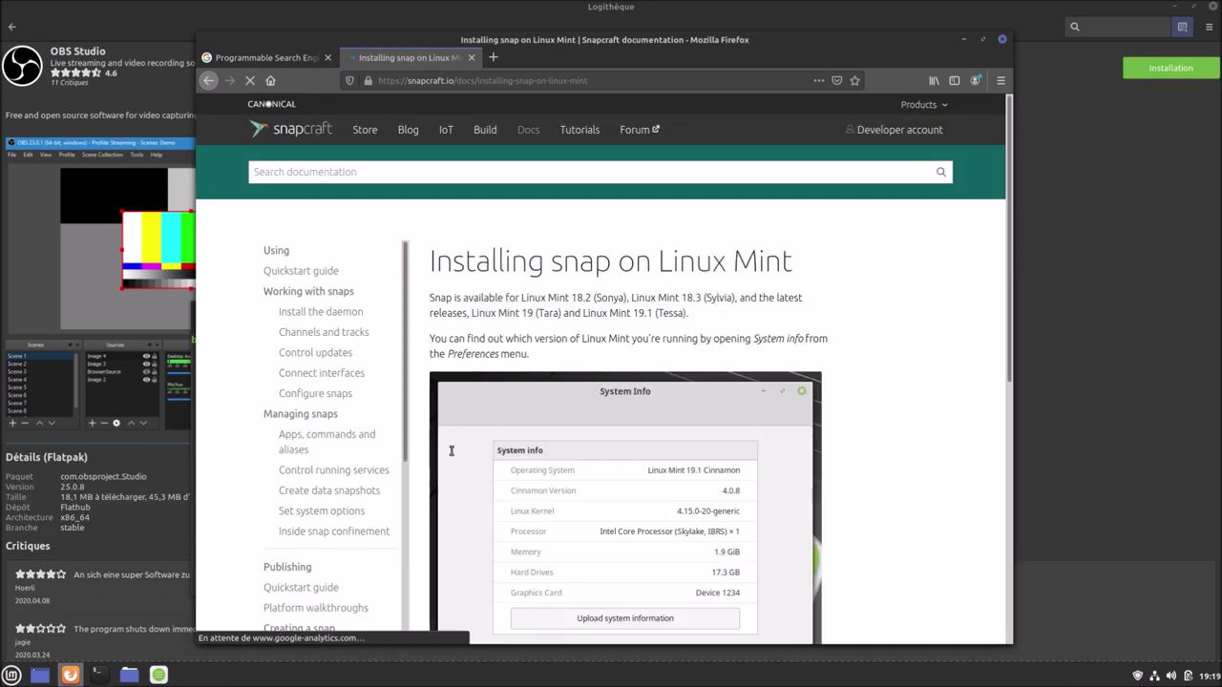
scroll(591, 378, "down", 4)
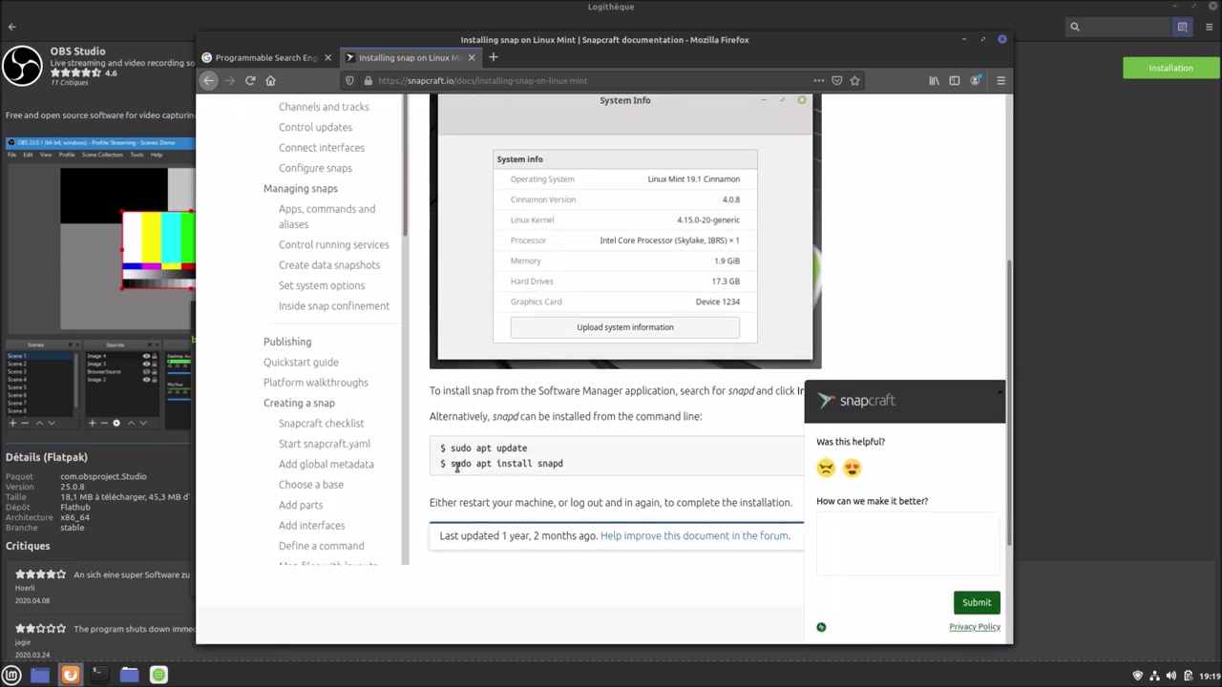
Close Logithèque, switch to the terminal and enter the command "sudo apt install snapd" without running it
left_click(1211, 7)
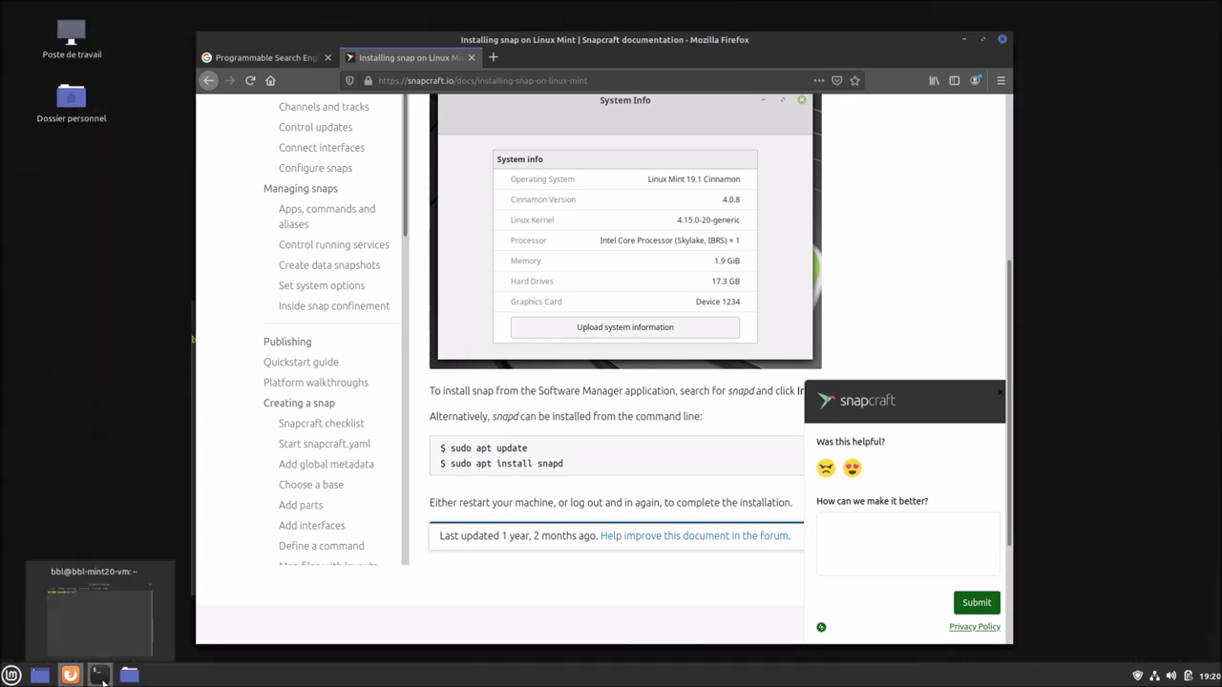
left_click(97, 675)
type("do ")
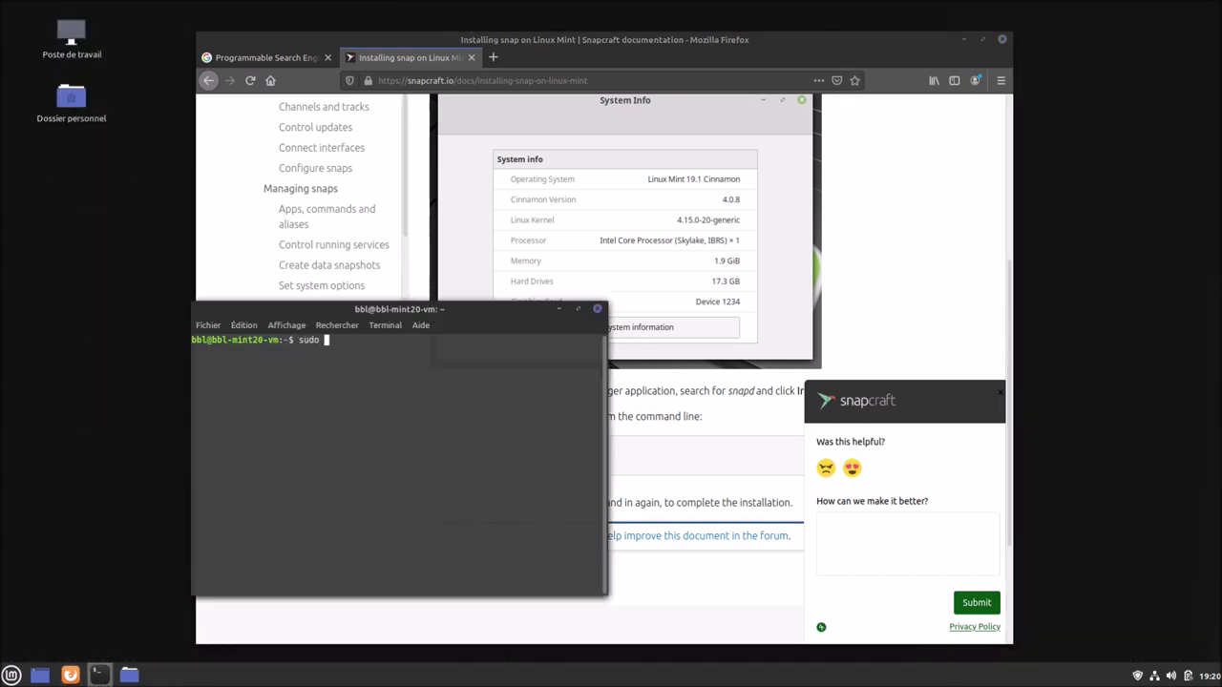
type("apt install snapd")
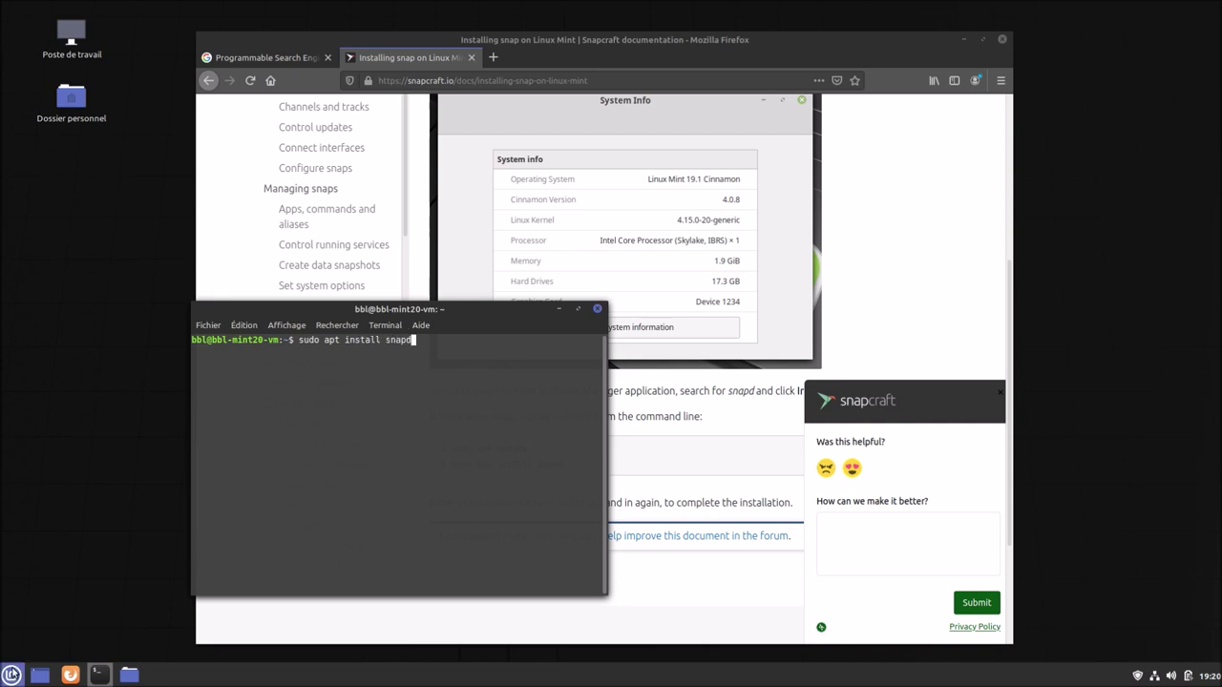
Launch Logithèque, search it for "snapd", and close it
left_click(11, 675)
type("logi")
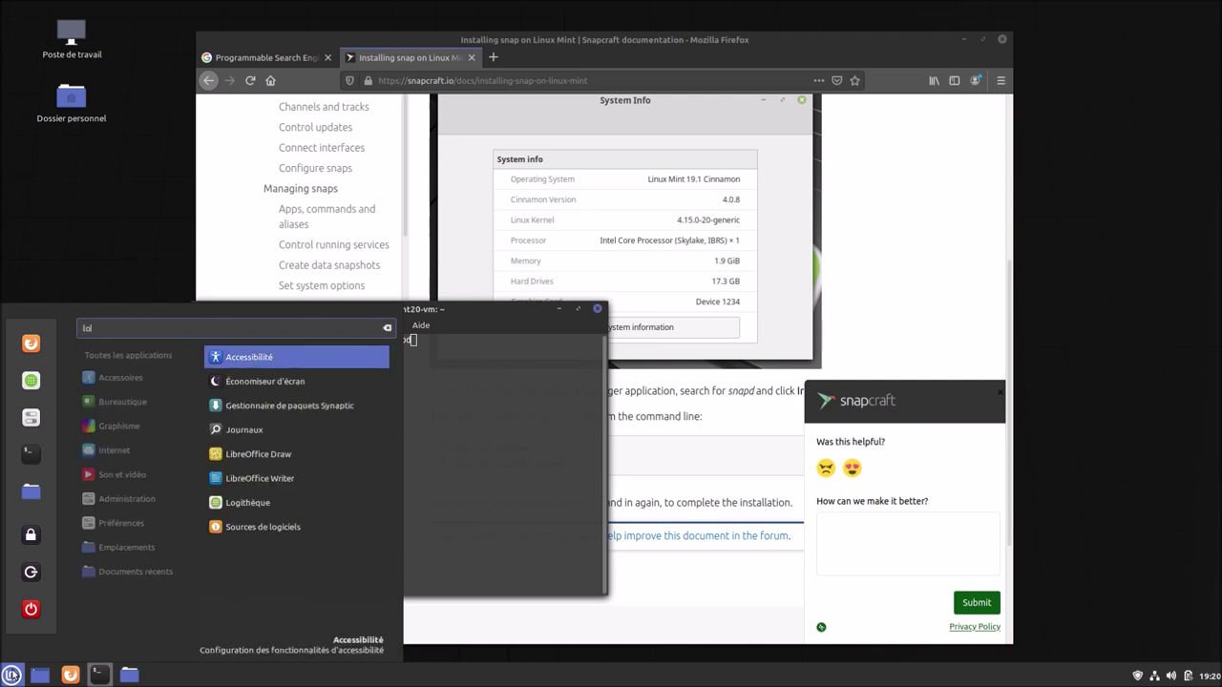
key("Down")
key("Down")
key("Down")
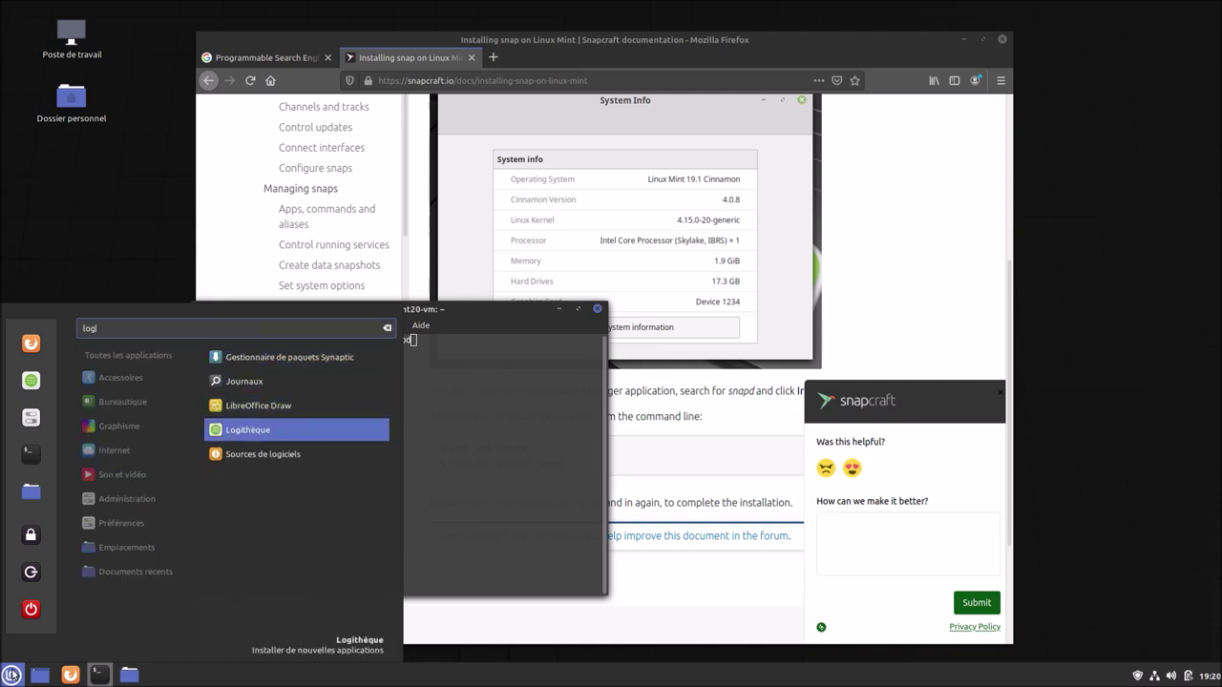
key("Escape")
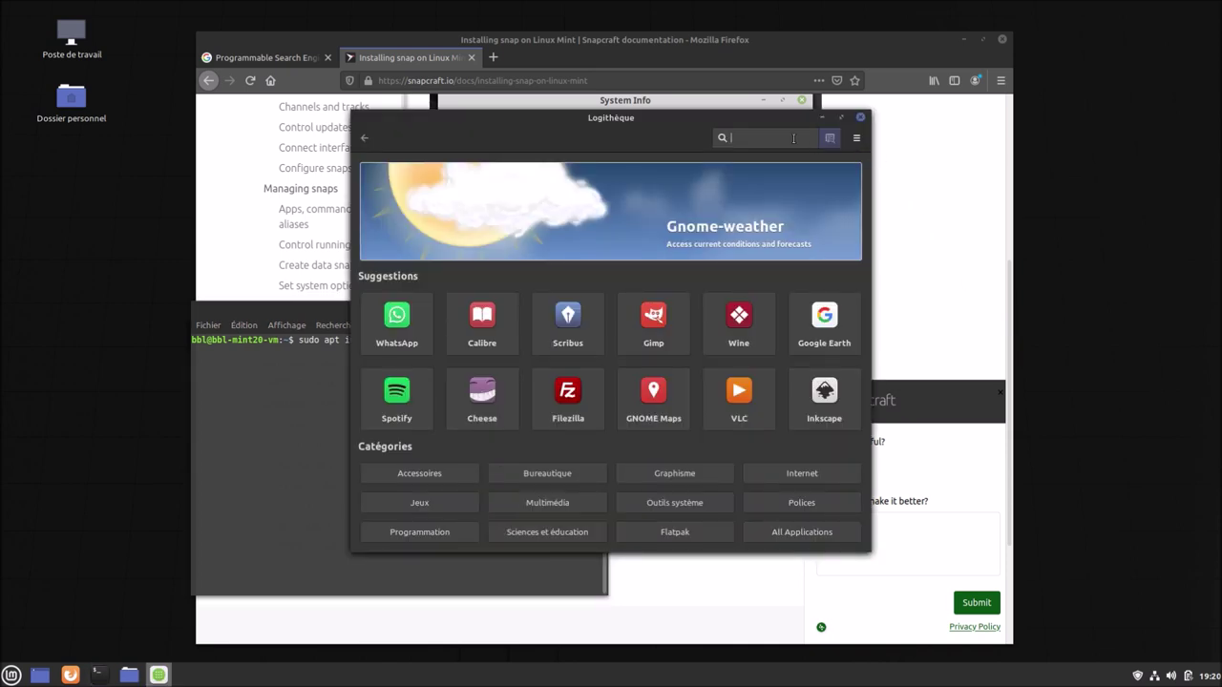
type("snapd")
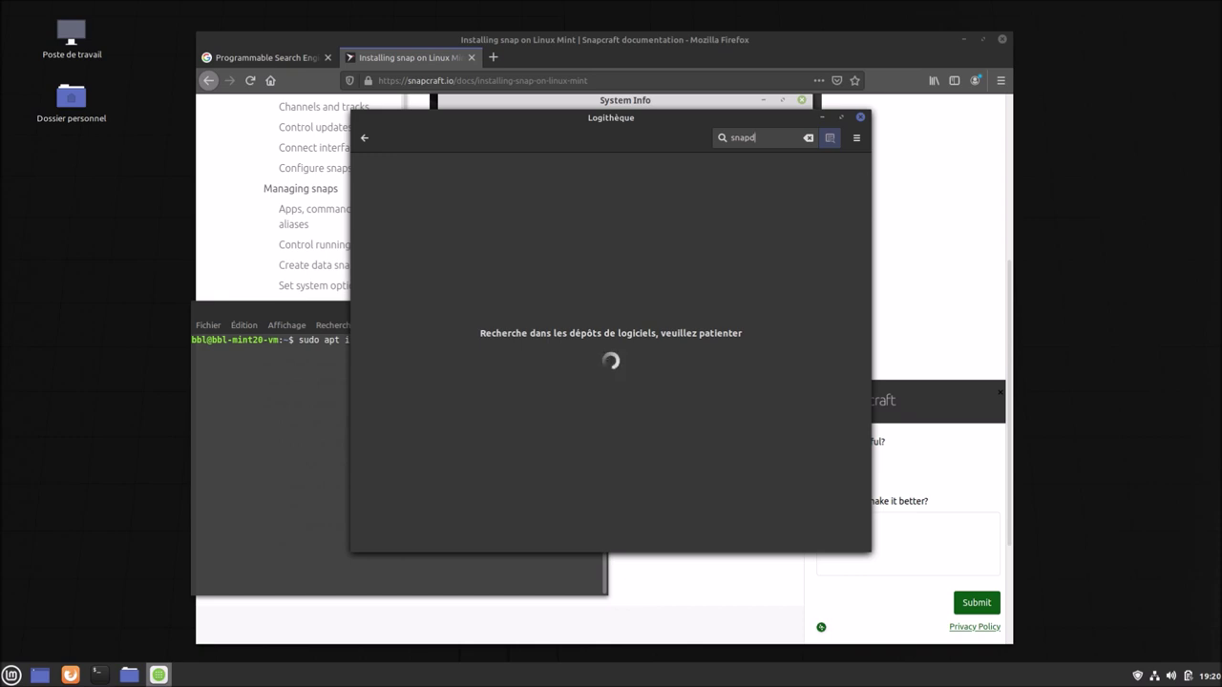
left_click(862, 118)
Try to install snapd by running the prepared terminal command and entering the sudo password
key("Return")
type("******")
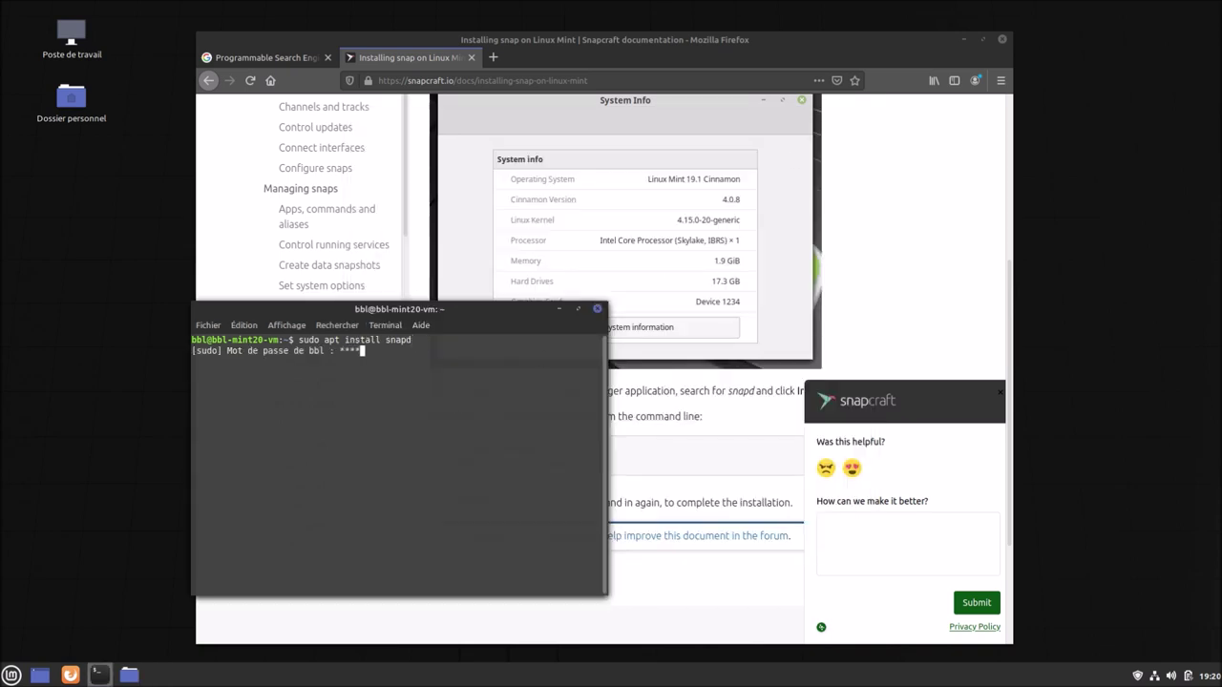
key("Return")
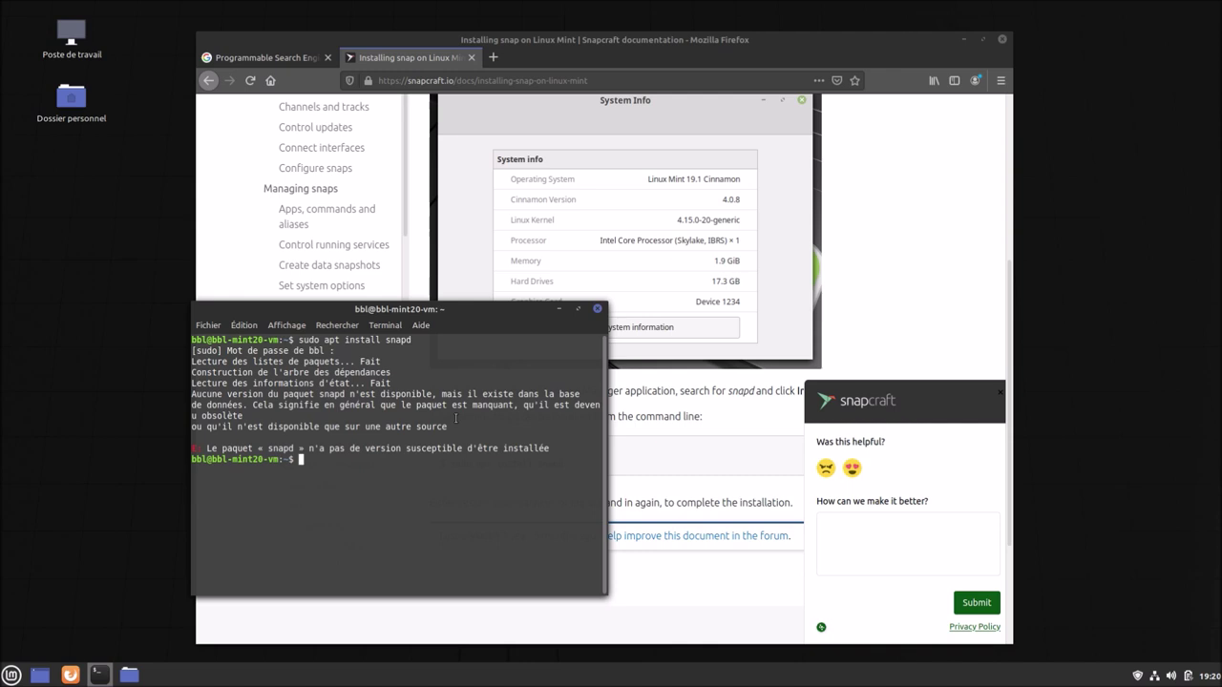